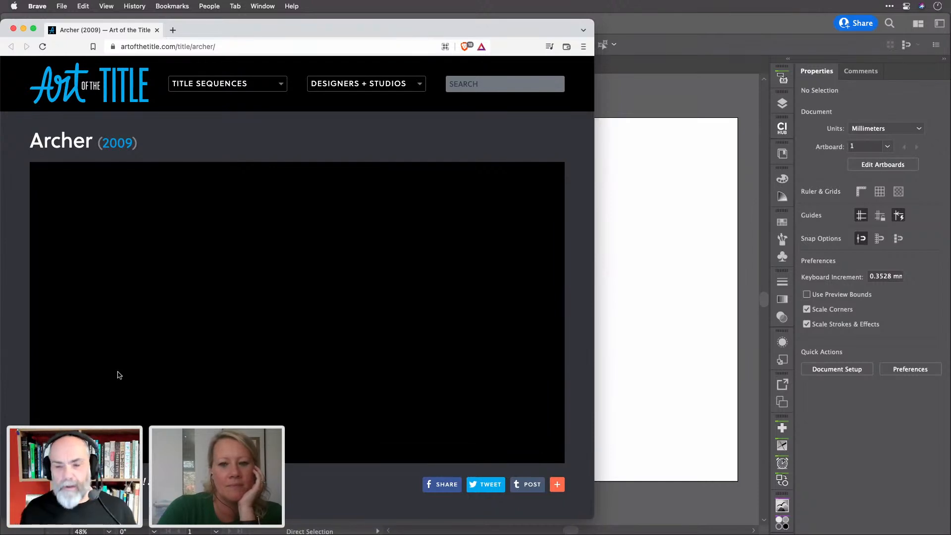
# Play the Archer (2009) title sequence video on the Art of the Title page
pyautogui.moveTo(39, 417)
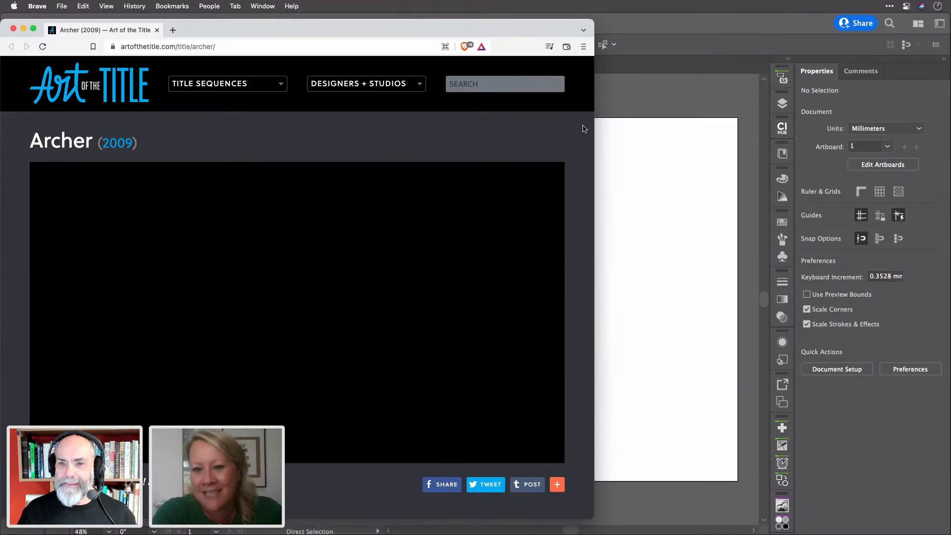
pyautogui.click(680, 27)
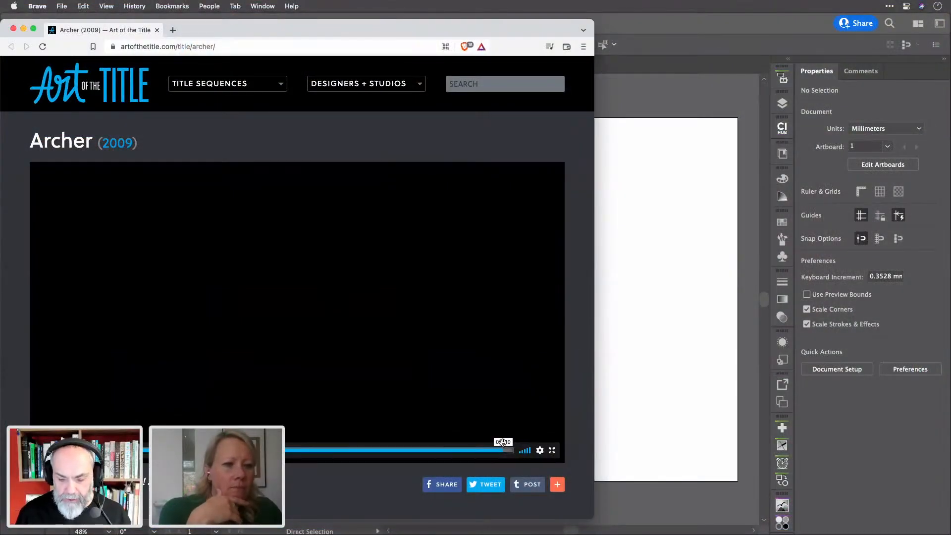
# Scrub the Archer video to the ARCHER logo frame at 00:26 and bring up the screenshot toolbar
pyautogui.click(396, 449)
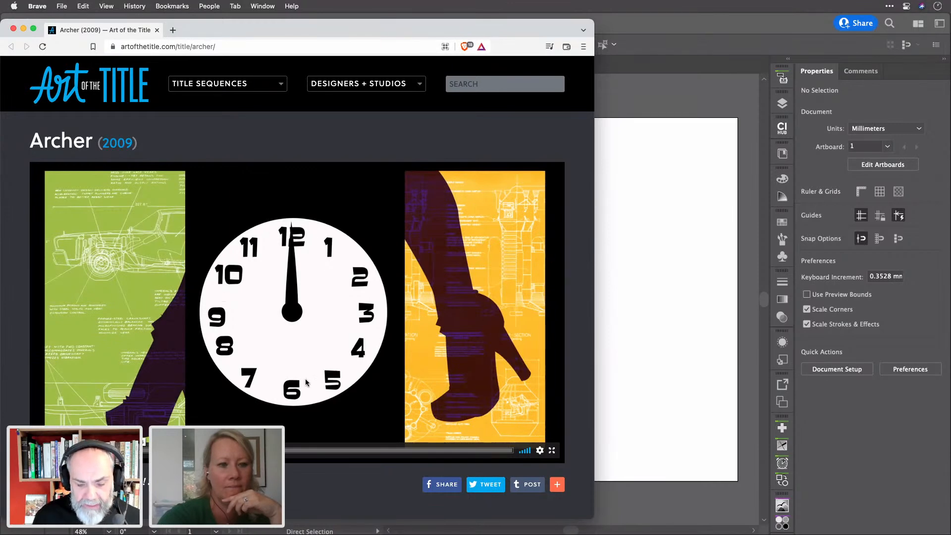
pyautogui.moveTo(136, 451); pyautogui.dragTo(158, 434)
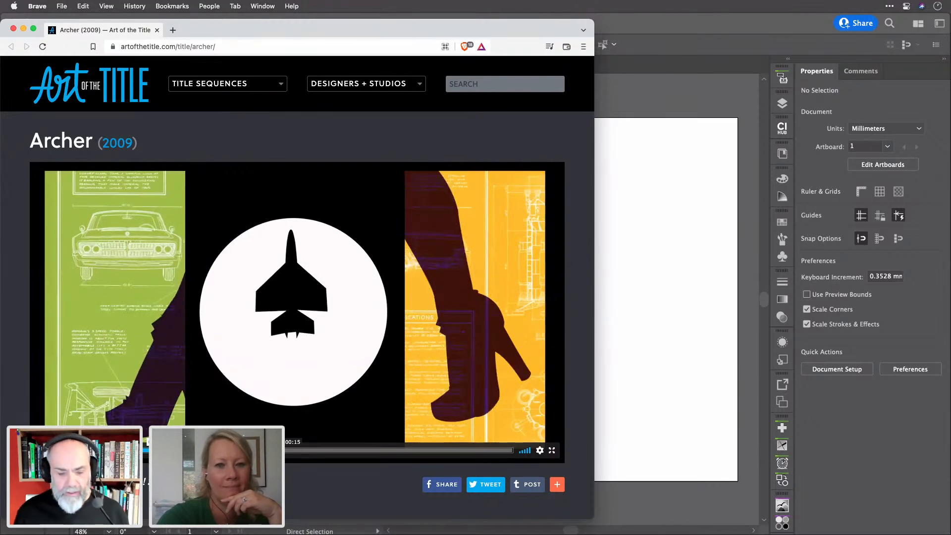
pyautogui.moveTo(213, 443); pyautogui.dragTo(410, 441)
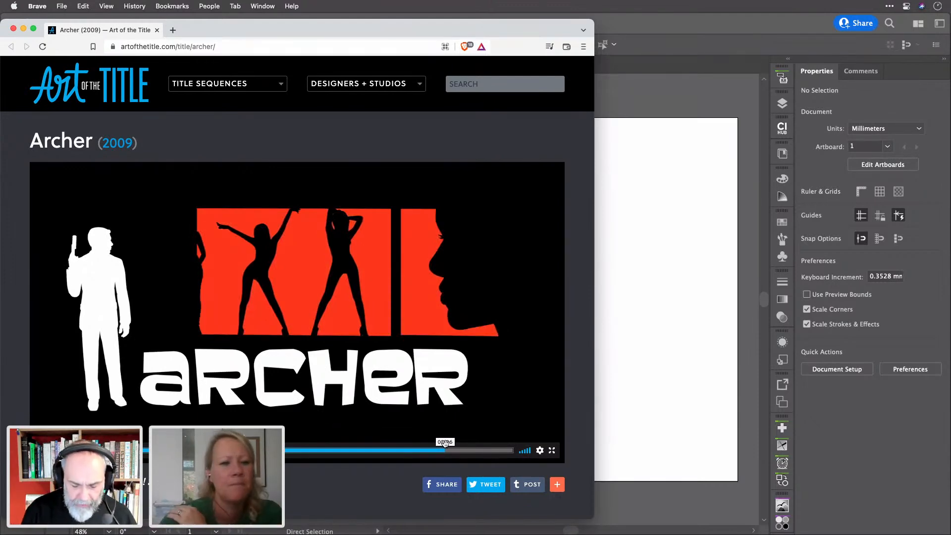
pyautogui.press('super+shift+5')
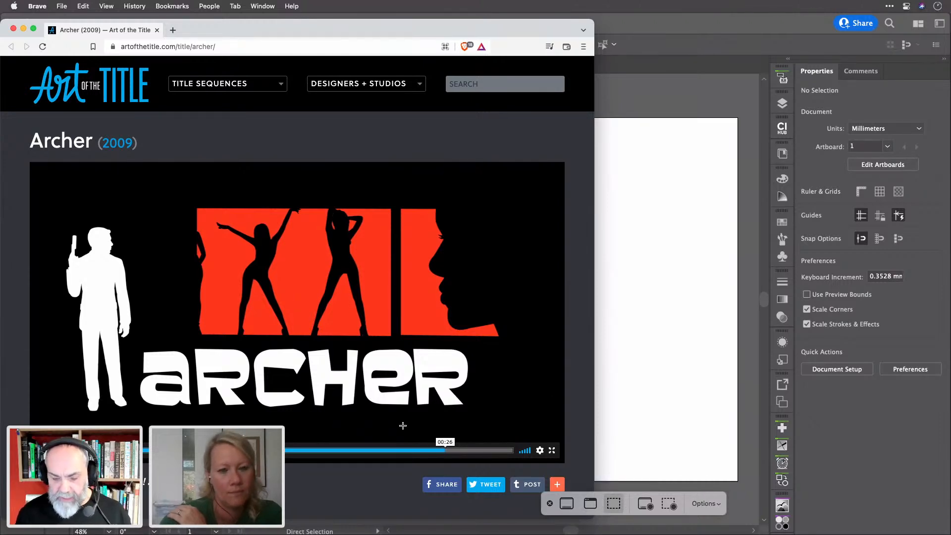
# Capture the white ARCHER lettering area to the clipboard
pyautogui.moveTo(134, 343); pyautogui.dragTo(475, 417)
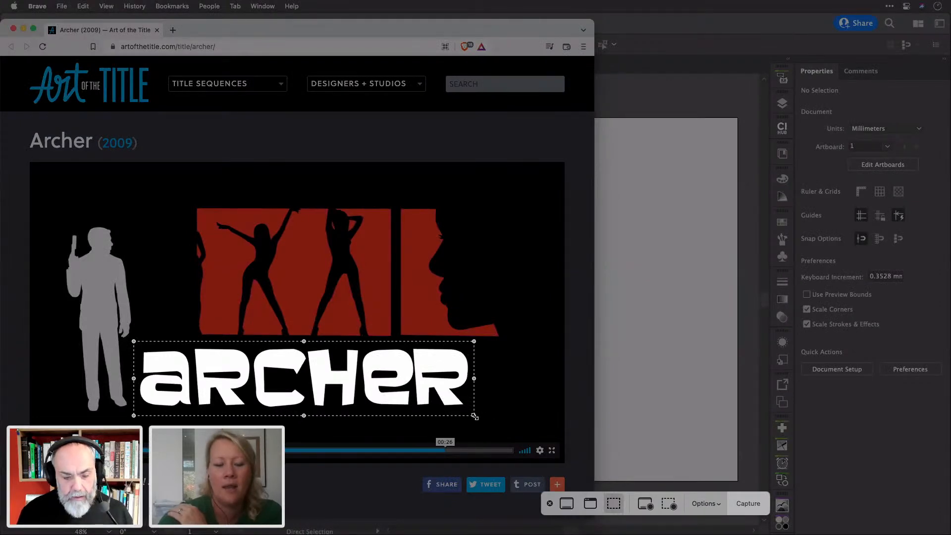
pyautogui.click(716, 504)
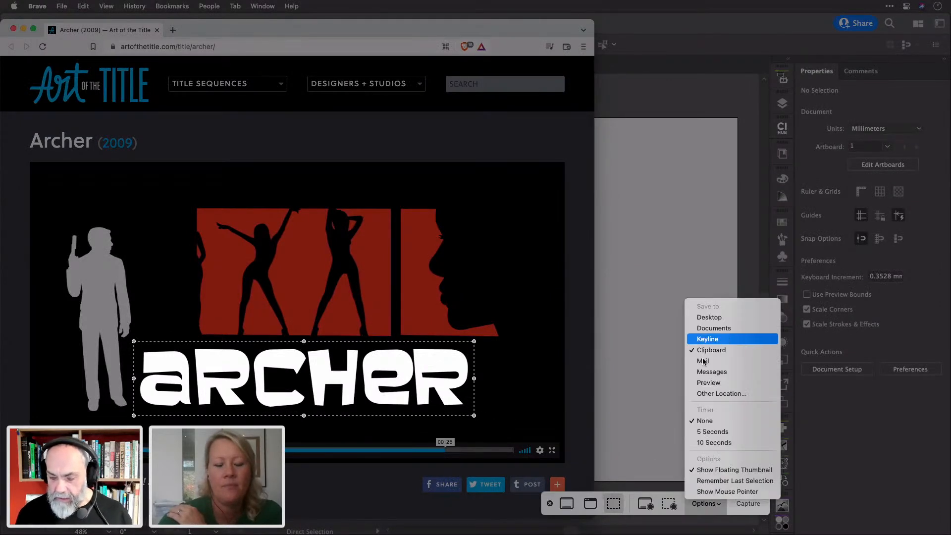
pyautogui.click(712, 508)
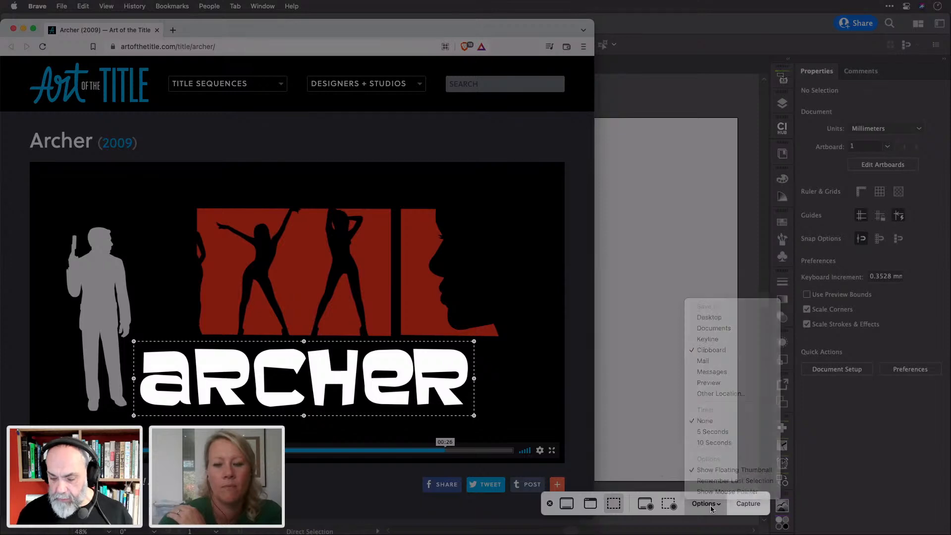
pyautogui.click(749, 503)
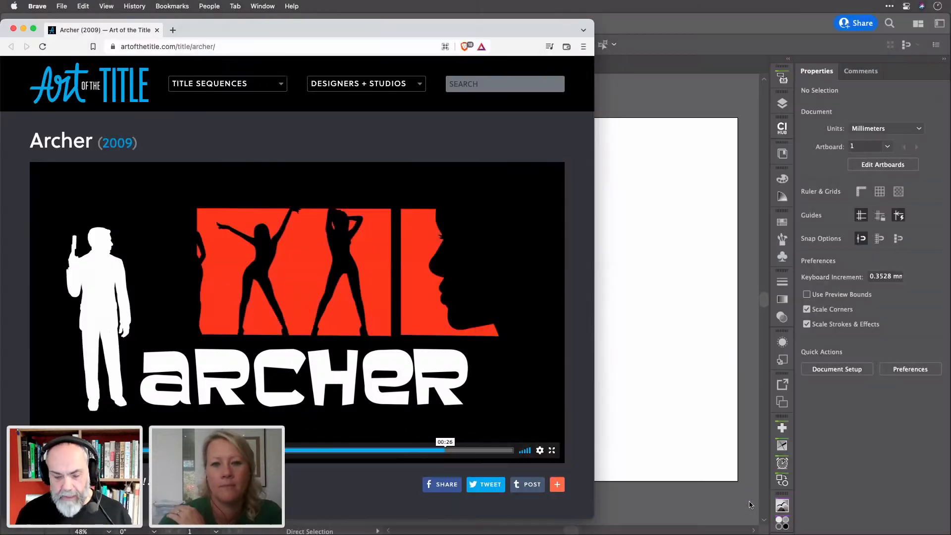
# Launch Adobe Photoshop 2022 from Spotlight
pyautogui.click(656, 250)
pyautogui.press('super+space')
pyautogui.write('ph')
pyautogui.press('Return')
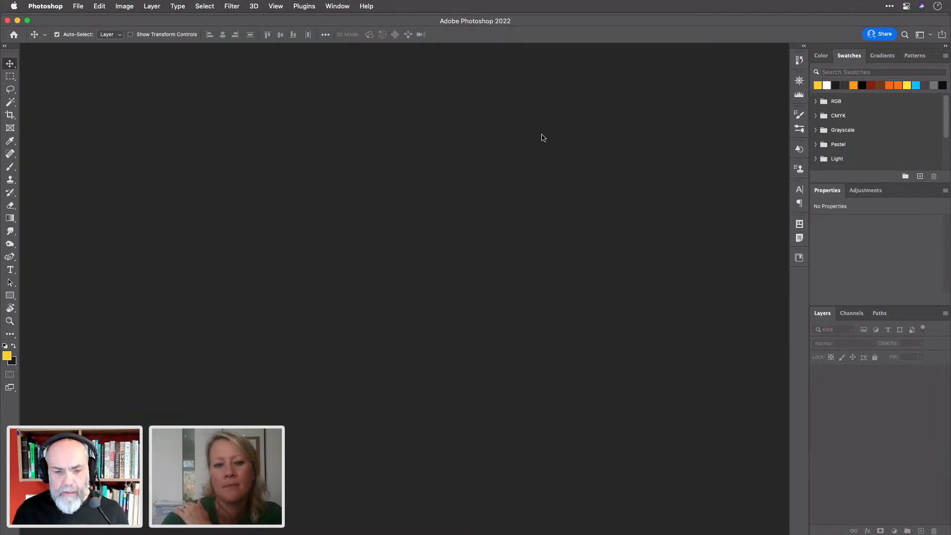
# Paste the ARCHER capture into a new 687 × 150 px document and invert it to black on white
pyautogui.press('super+n')
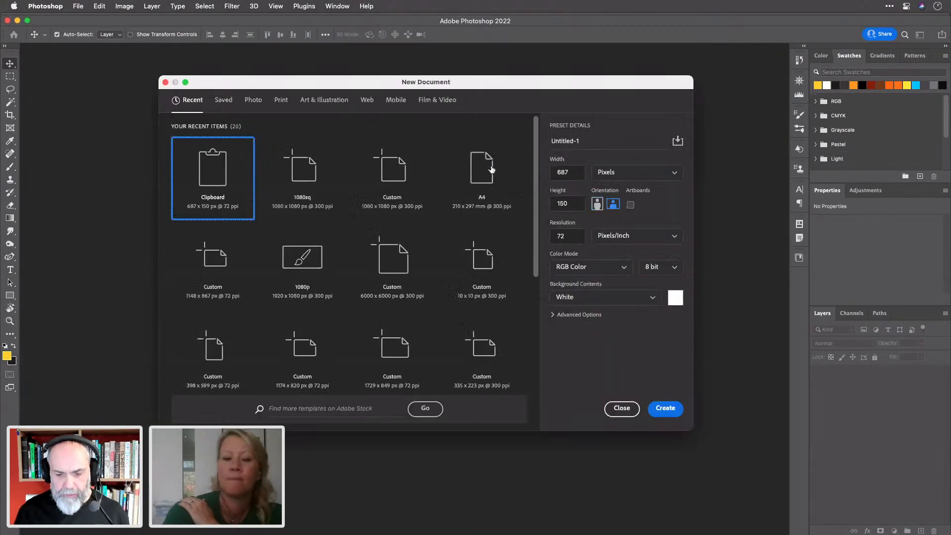
pyautogui.press('Return')
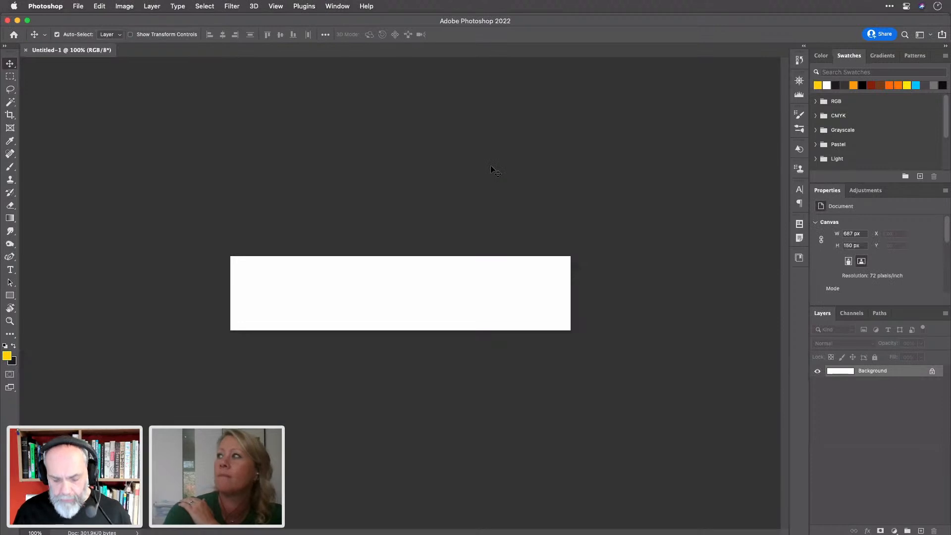
pyautogui.press('super+v')
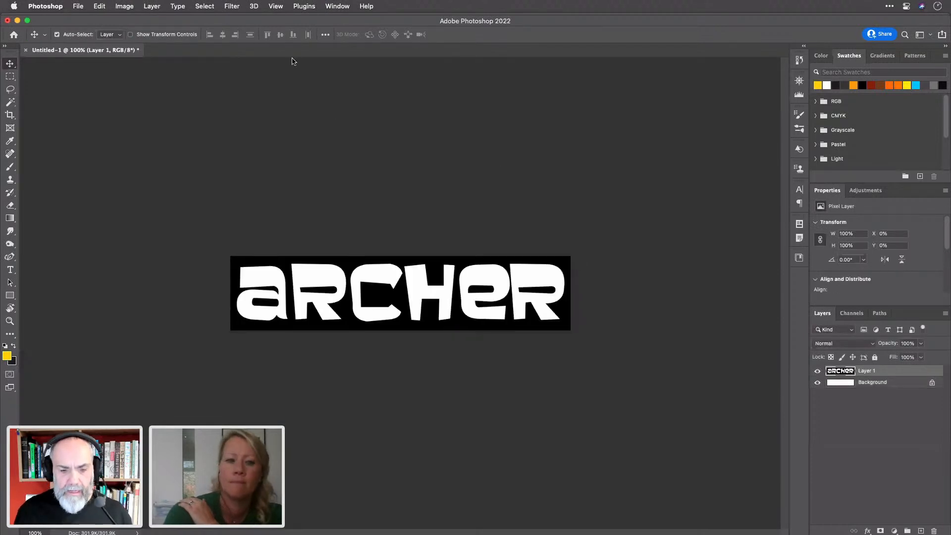
pyautogui.press('super+i')
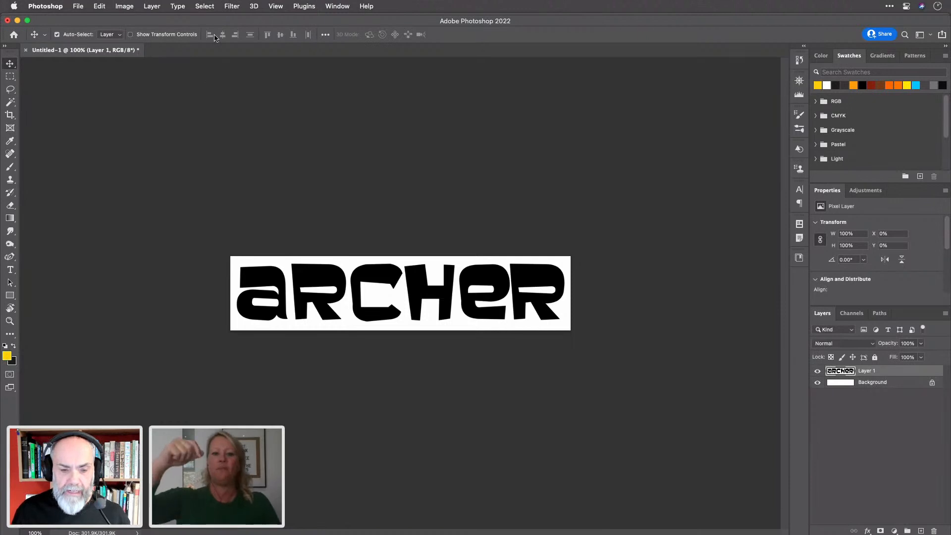
pyautogui.click(181, 7)
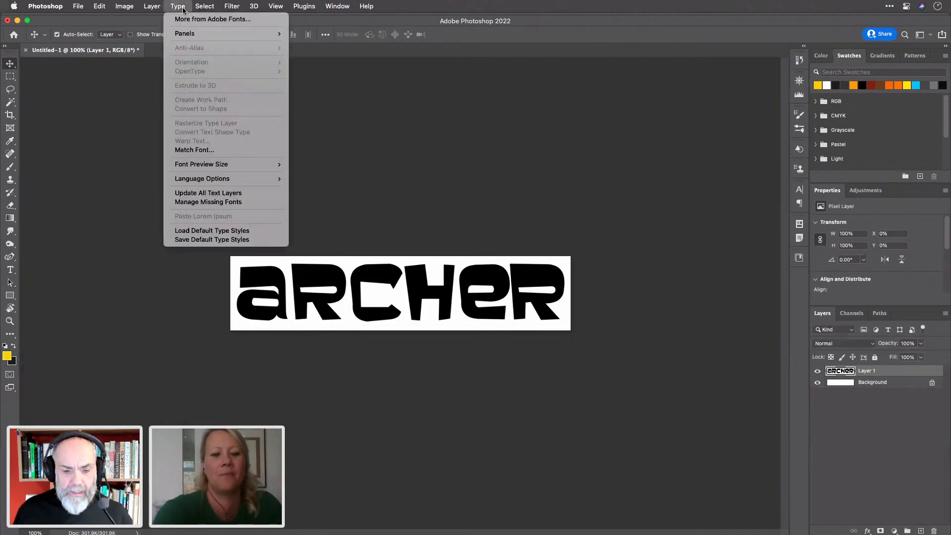
pyautogui.click(218, 150)
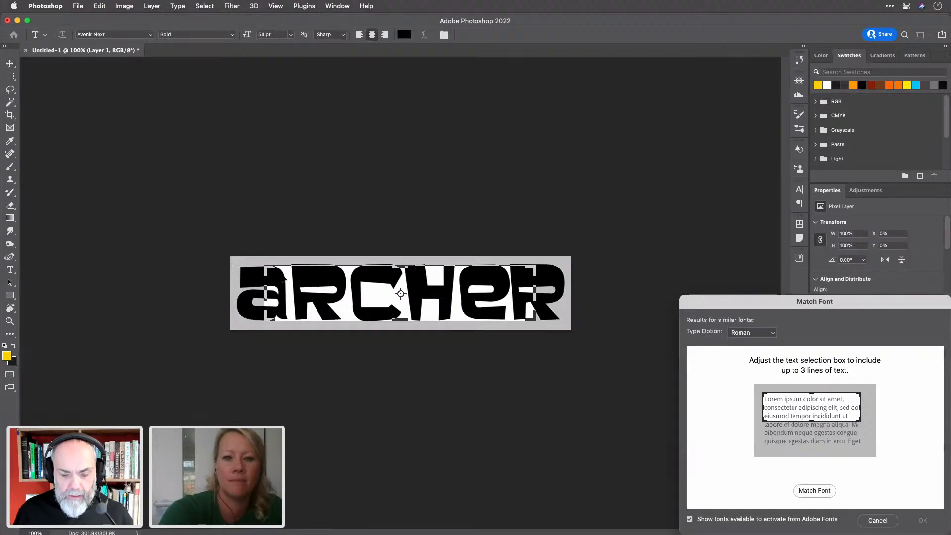
pyautogui.moveTo(283, 279); pyautogui.dragTo(254, 270)
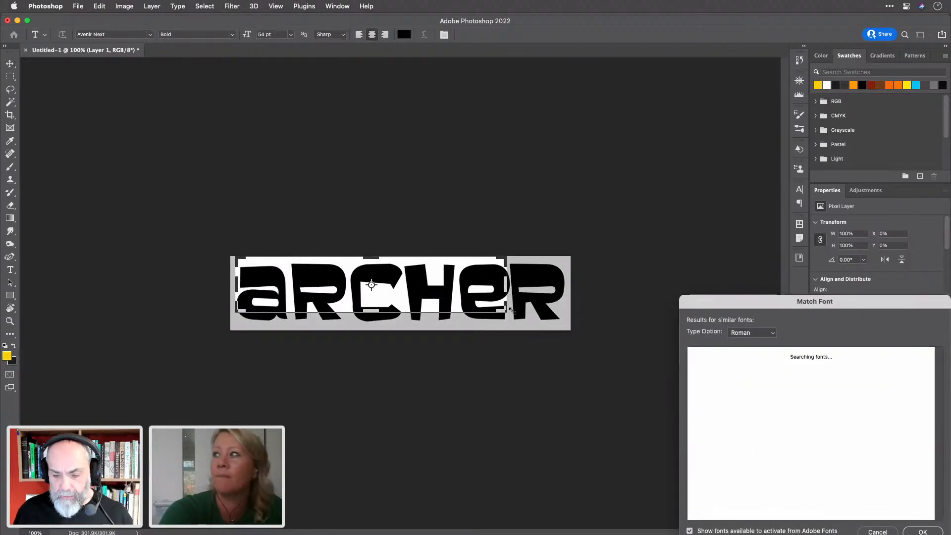
pyautogui.moveTo(516, 311); pyautogui.dragTo(564, 327)
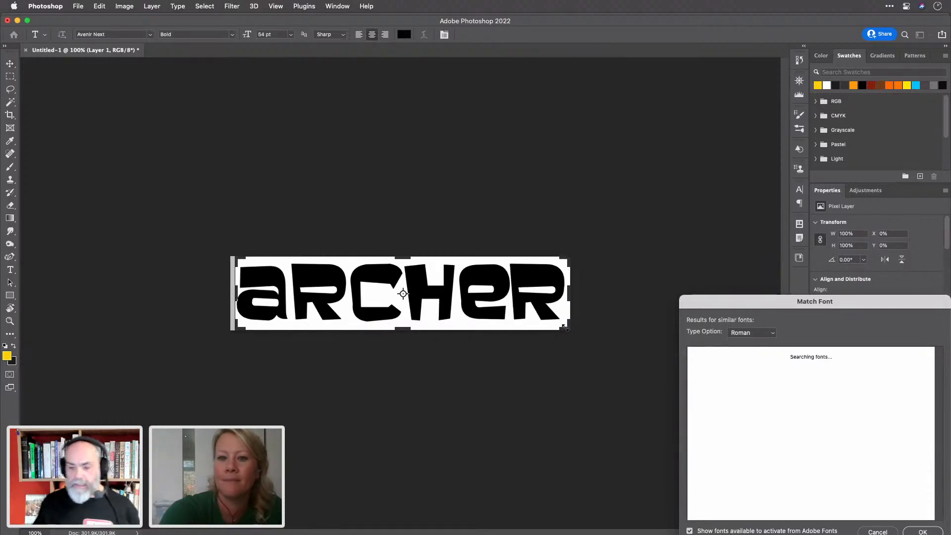
pyautogui.moveTo(850, 306); pyautogui.dragTo(748, 143)
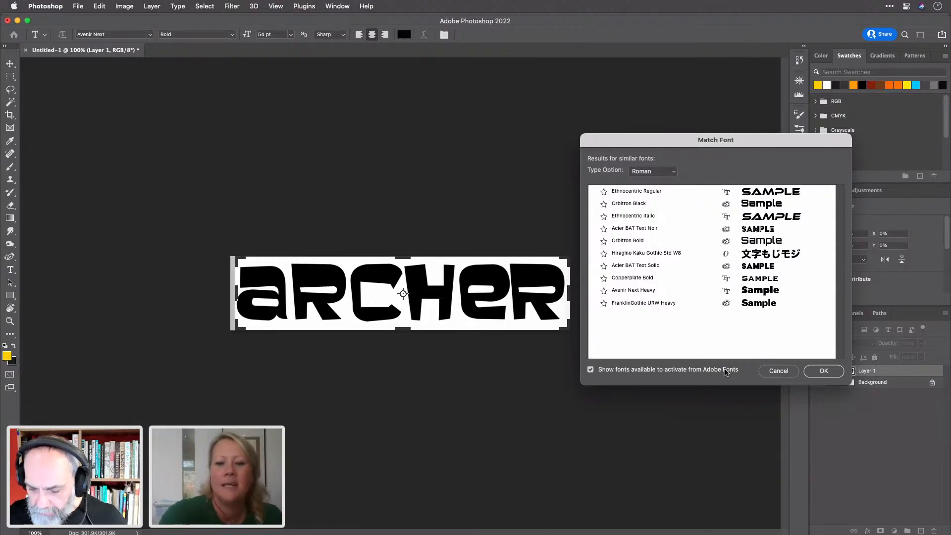
pyautogui.click(784, 374)
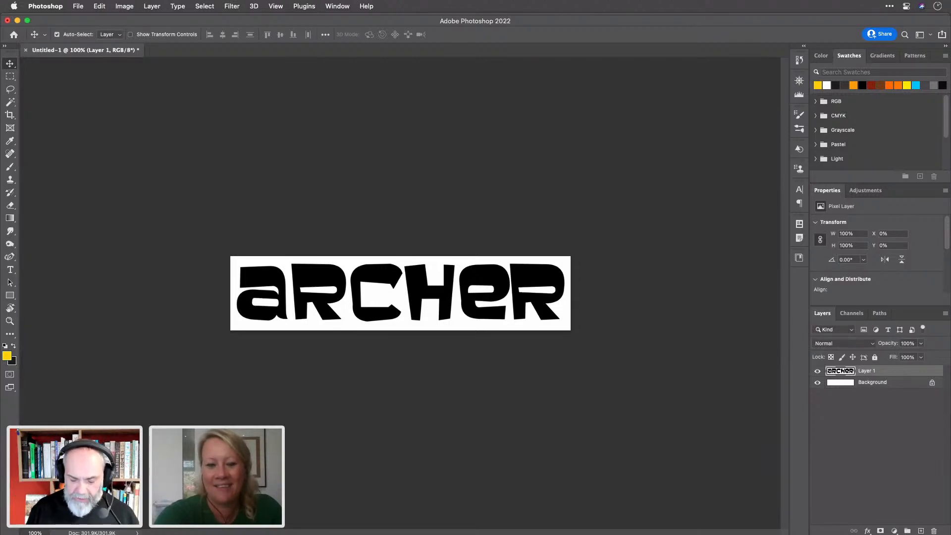
# Switch from Photoshop to Firefox showing the Adobe Fonts home page at fonts.adobe.com
pyautogui.press('super+Tab')
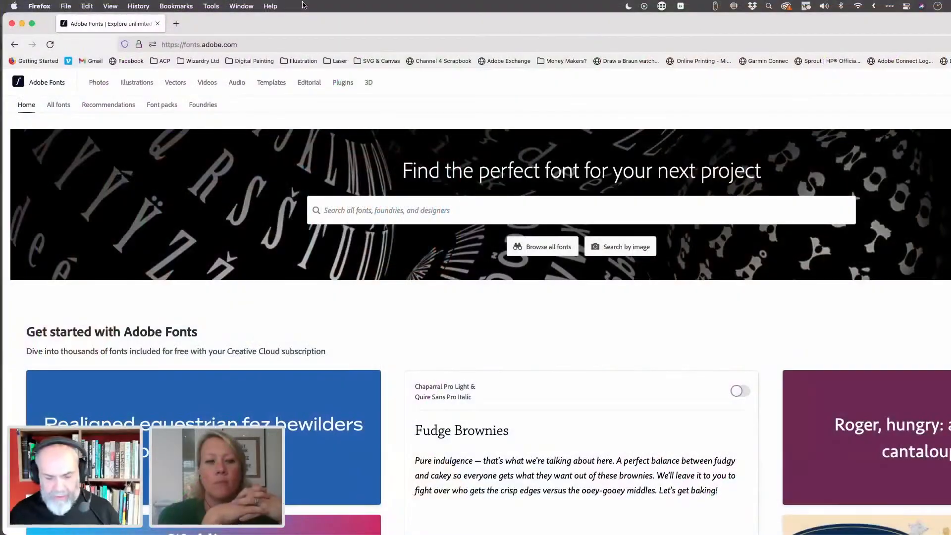
pyautogui.press('super+Tab')
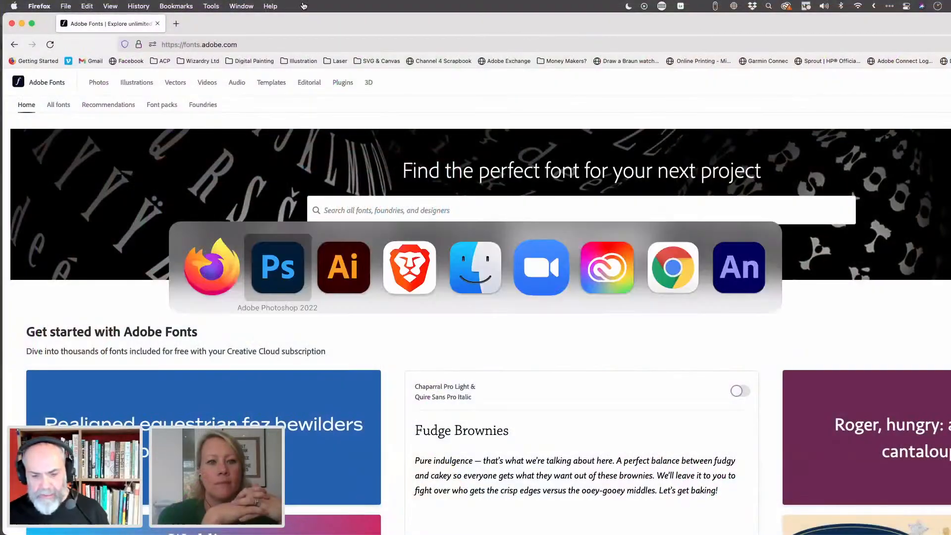
# Try Adobe Fonts' Search by image, dismiss the file picker, and return to Photoshop
pyautogui.press('super+Tab')
pyautogui.press('super+Tab')
pyautogui.press('super+Tab')
pyautogui.press('super+Tab')
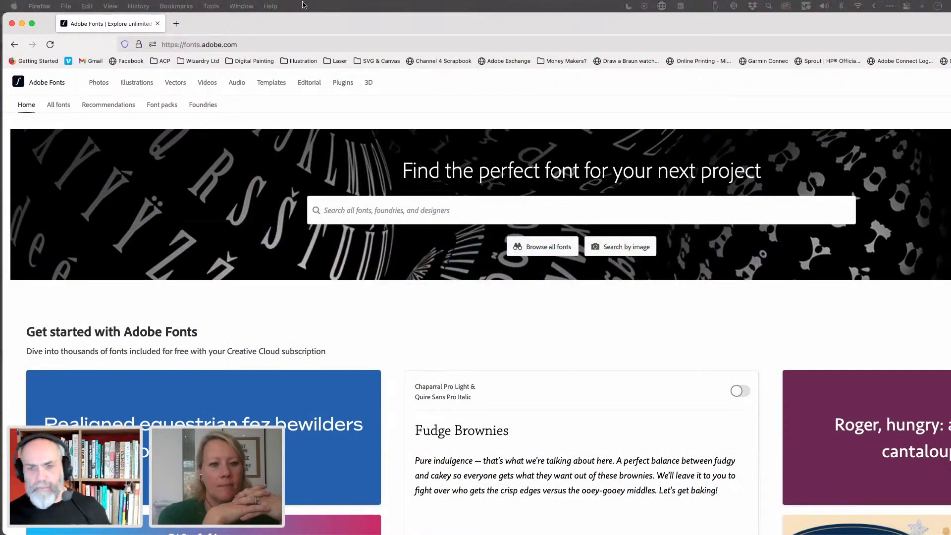
pyautogui.click(438, 90)
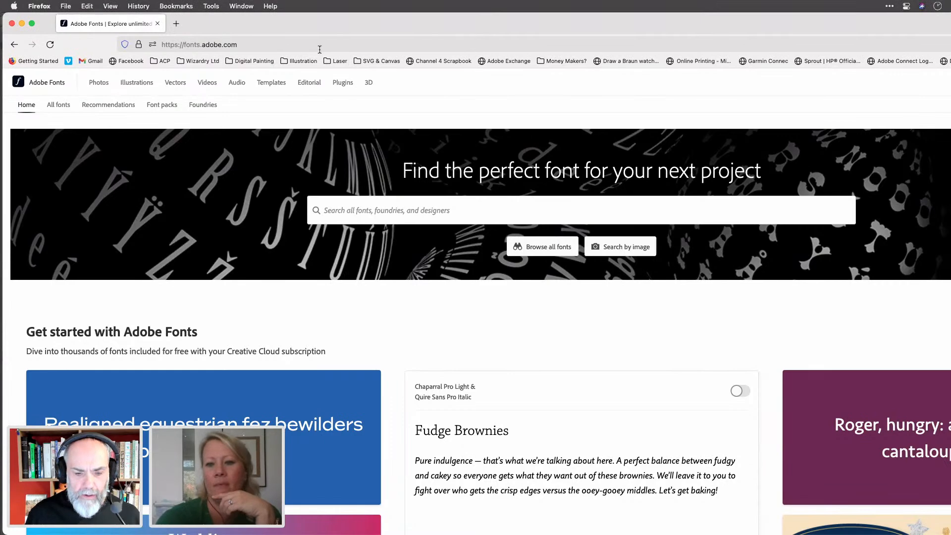
pyautogui.click(618, 247)
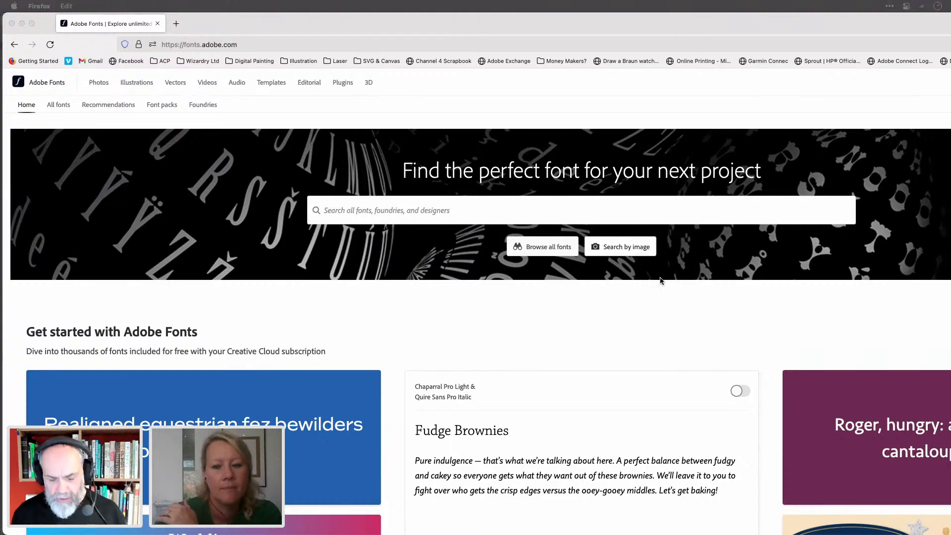
pyautogui.click(639, 246)
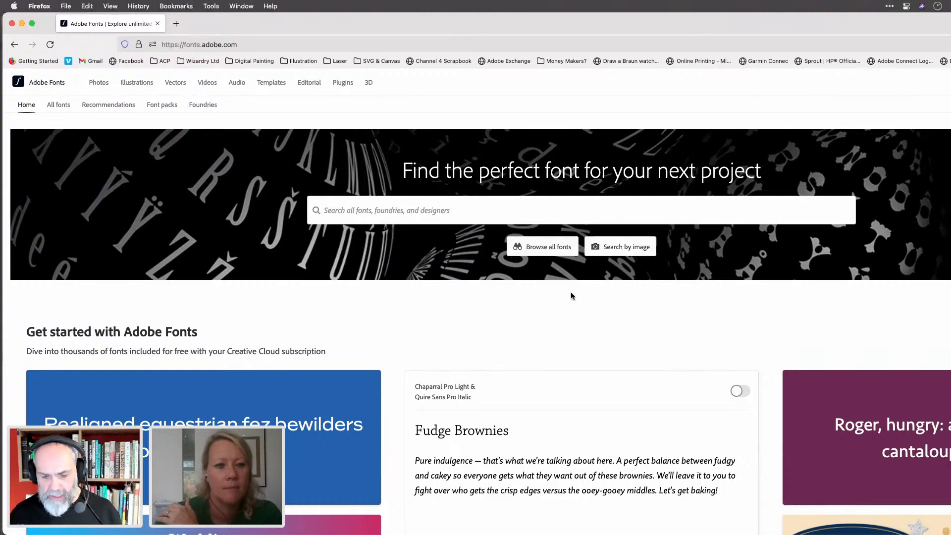
pyautogui.press('super+Tab')
pyautogui.press('super+Tab')
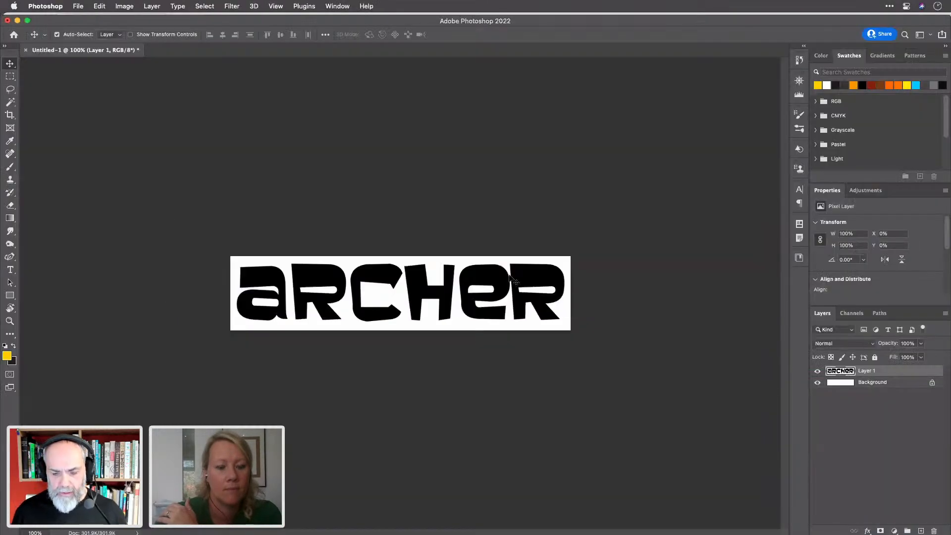
# Export the ARCHER artwork through Save for Web as a GIF named archer on the Desktop
pyautogui.press('super+alt+shift+s')
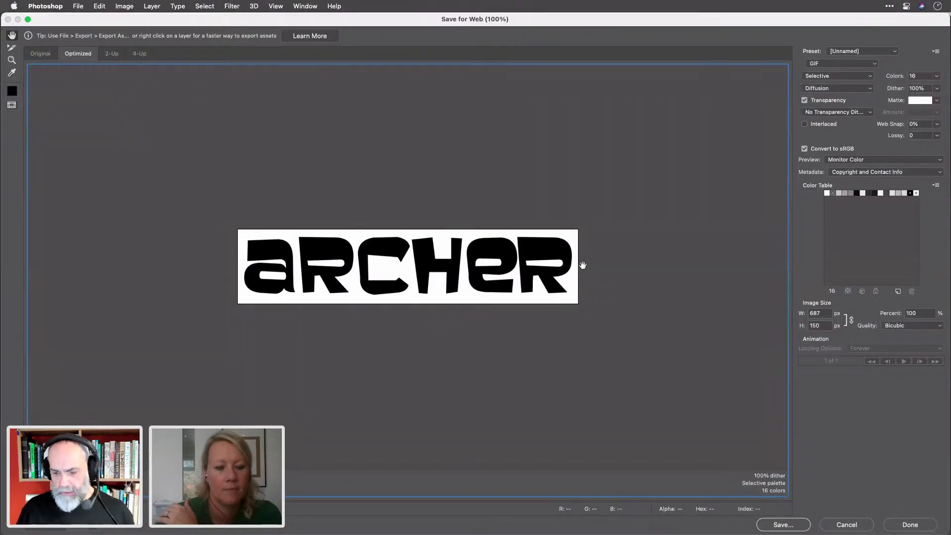
pyautogui.press('Return')
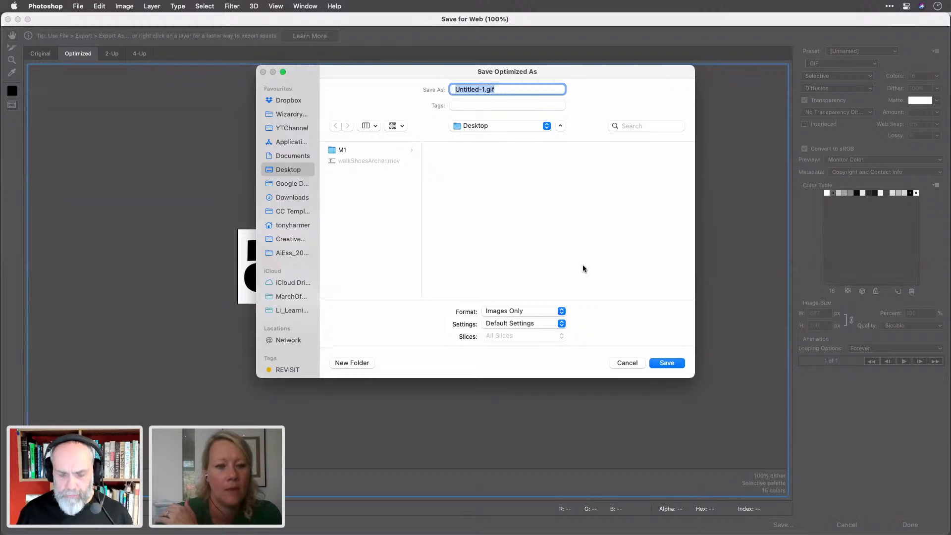
pyautogui.write('archer')
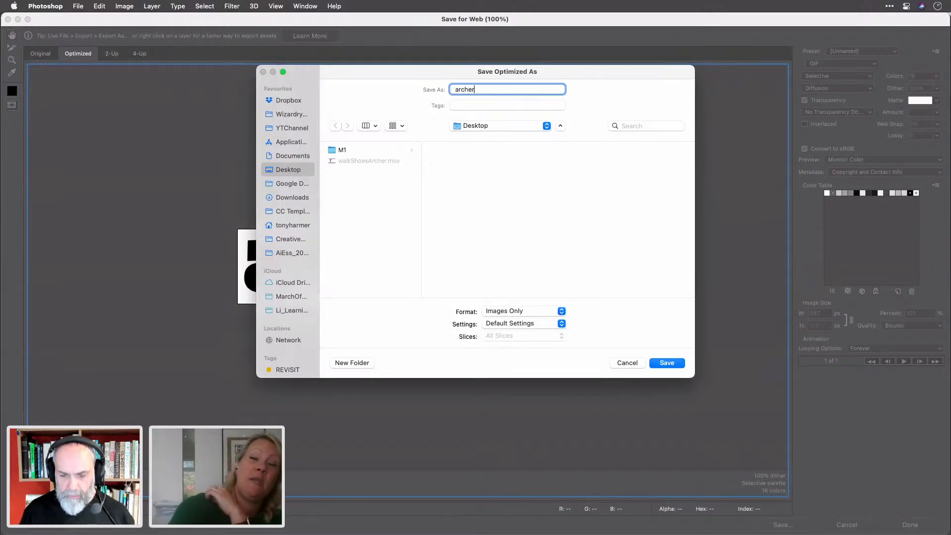
pyautogui.press('Return')
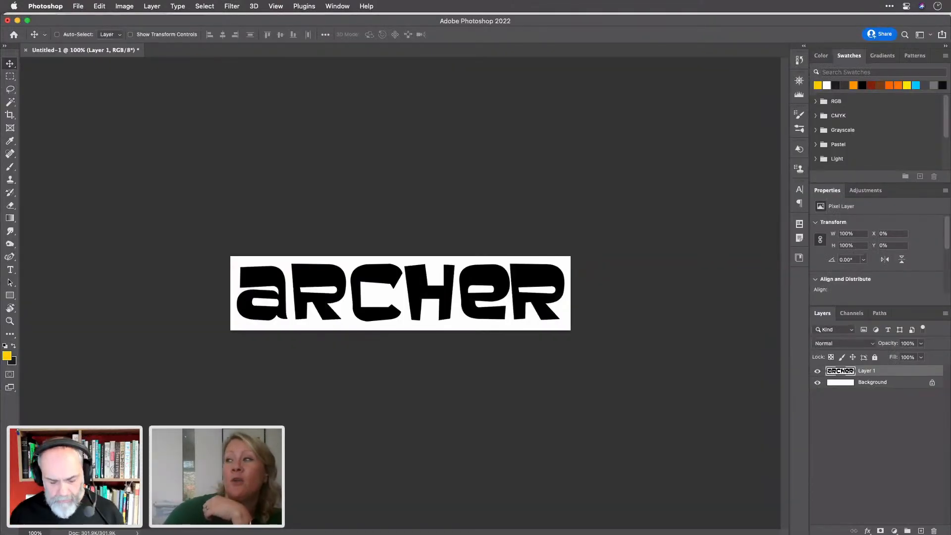
pyautogui.press('super+Tab')
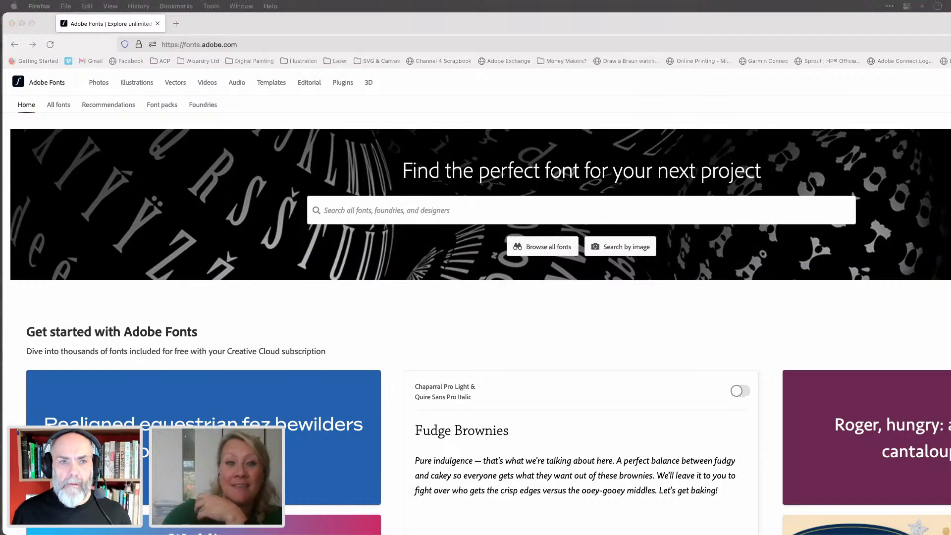
# Minimise the front window and open Adobe Fonts' Search by image file picker
pyautogui.press('super+m')
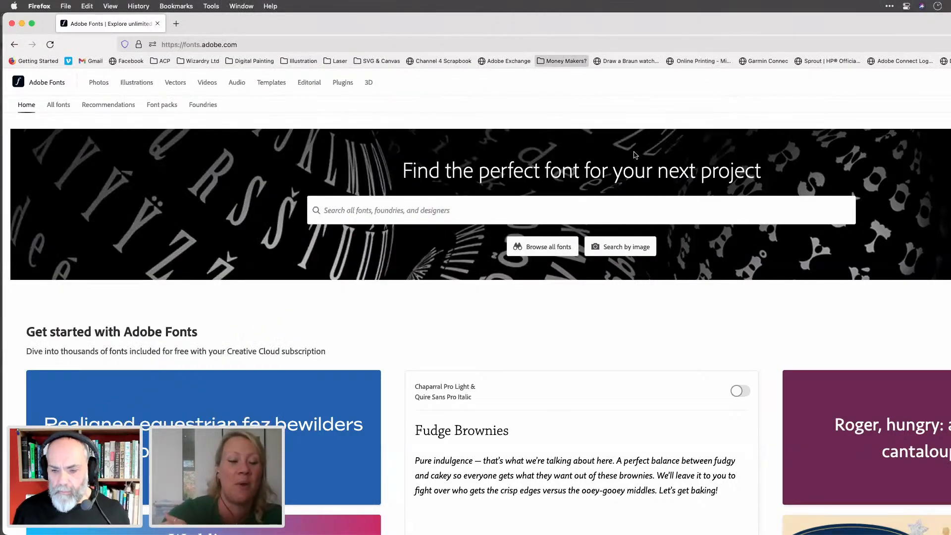
pyautogui.click(629, 251)
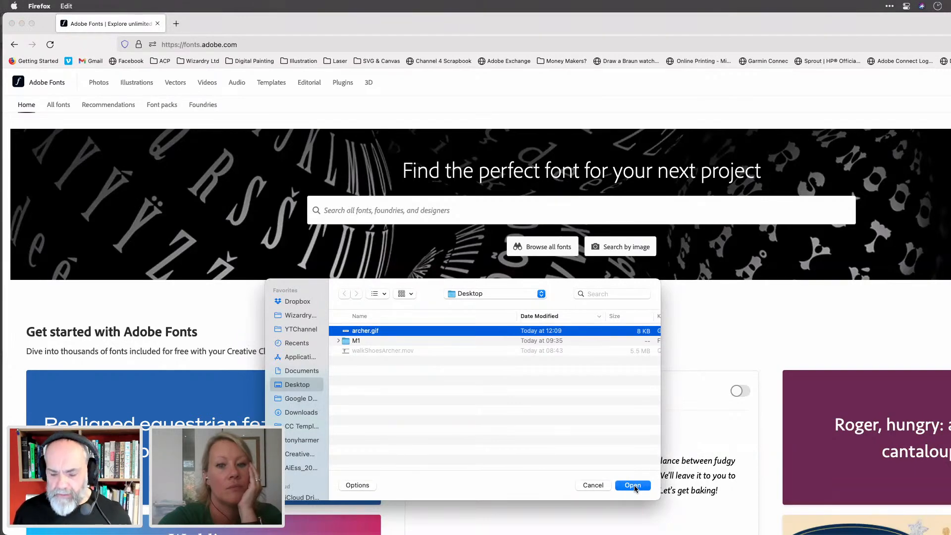
# Upload archer.gif for font matching, which returns a 'Something went wrong' error, then zoom out
pyautogui.click(634, 485)
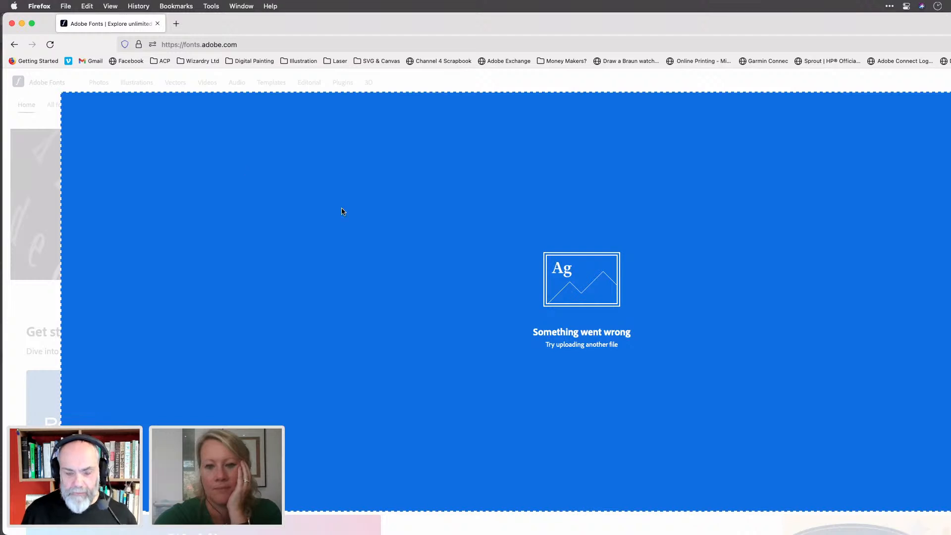
pyautogui.press('super+minus')
pyautogui.press('super+minus')
pyautogui.press('super+minus')
pyautogui.press('super+minus')
pyautogui.press('super+minus')
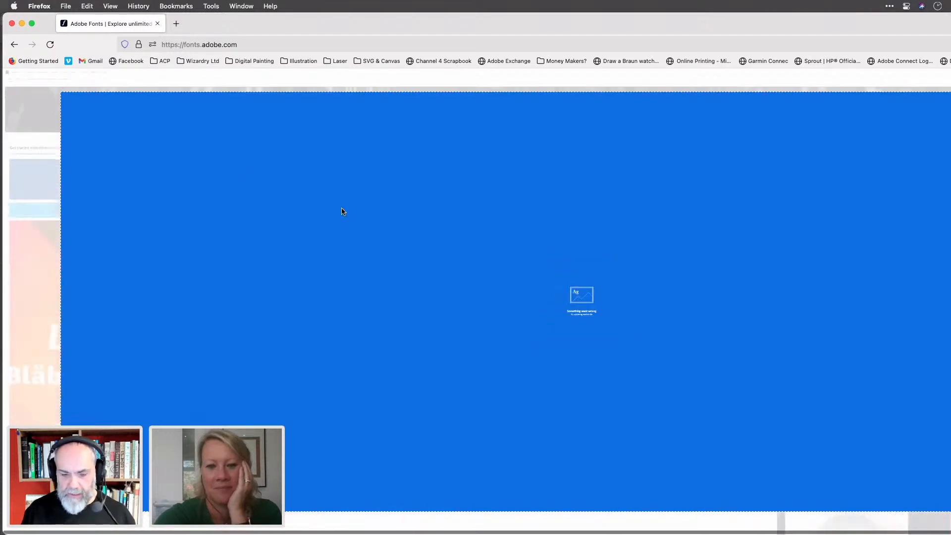
# Reload Adobe Fonts at normal zoom and search for 'custard'
pyautogui.click(242, 44)
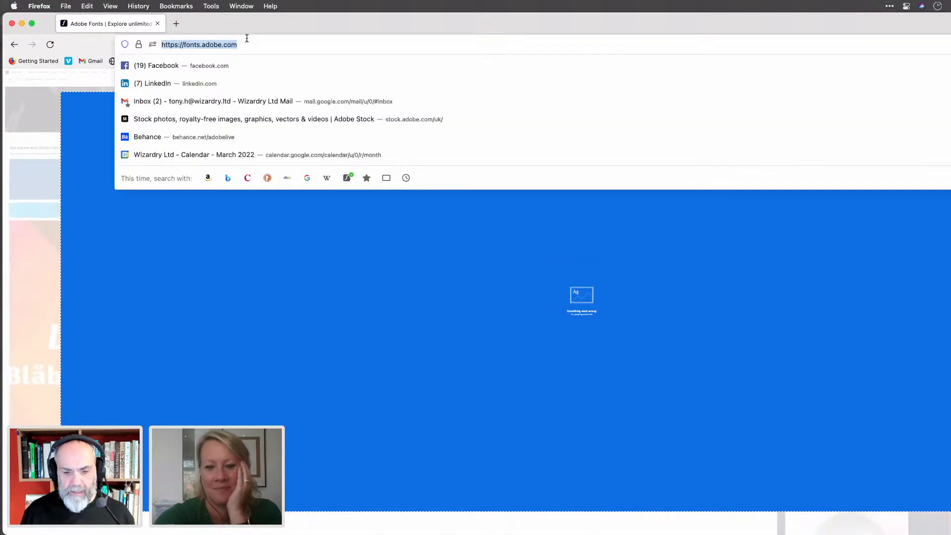
pyautogui.press('Return')
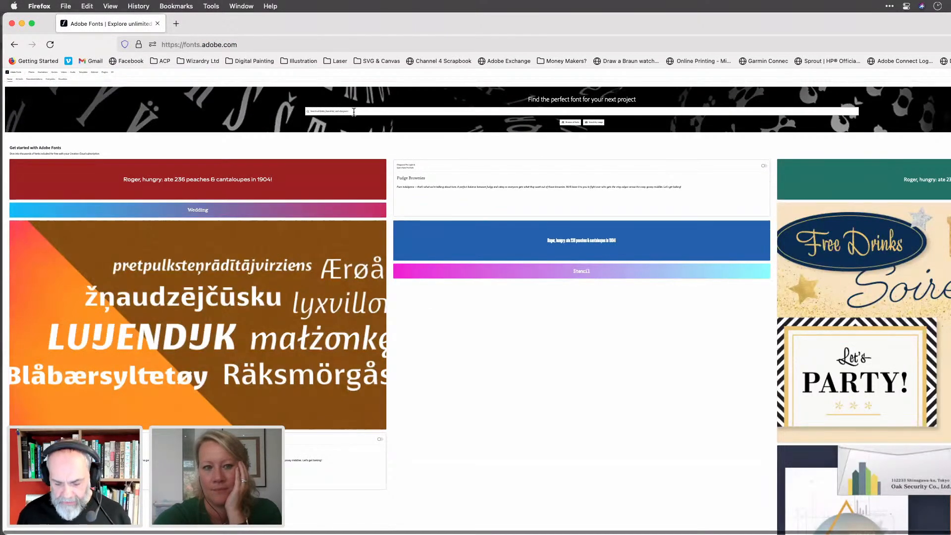
pyautogui.press('super+0')
pyautogui.click(344, 211)
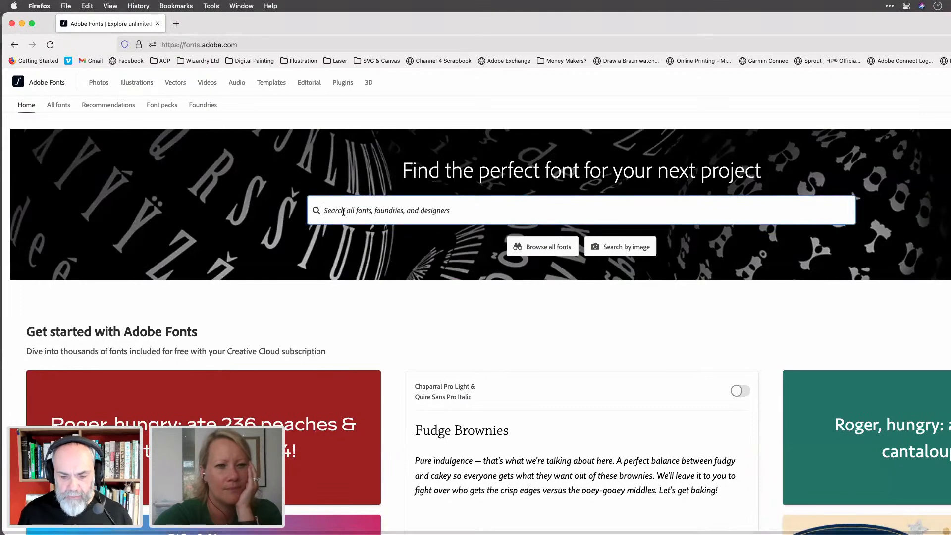
pyautogui.write('custard')
pyautogui.press('BackSpace')
pyautogui.press('BackSpace')
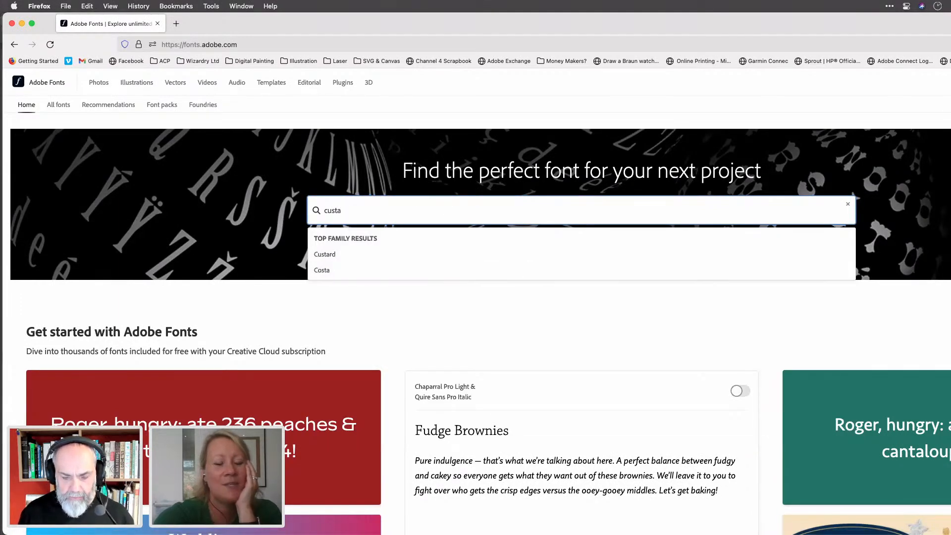
pyautogui.write('rd')
pyautogui.press('Return')
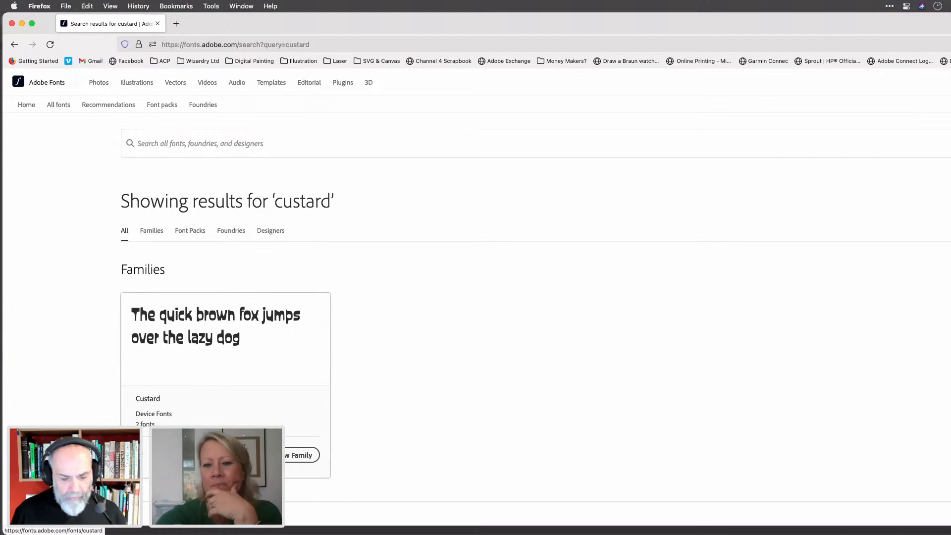
# Open the Custard family page and activate Custard Regular
pyautogui.click(289, 456)
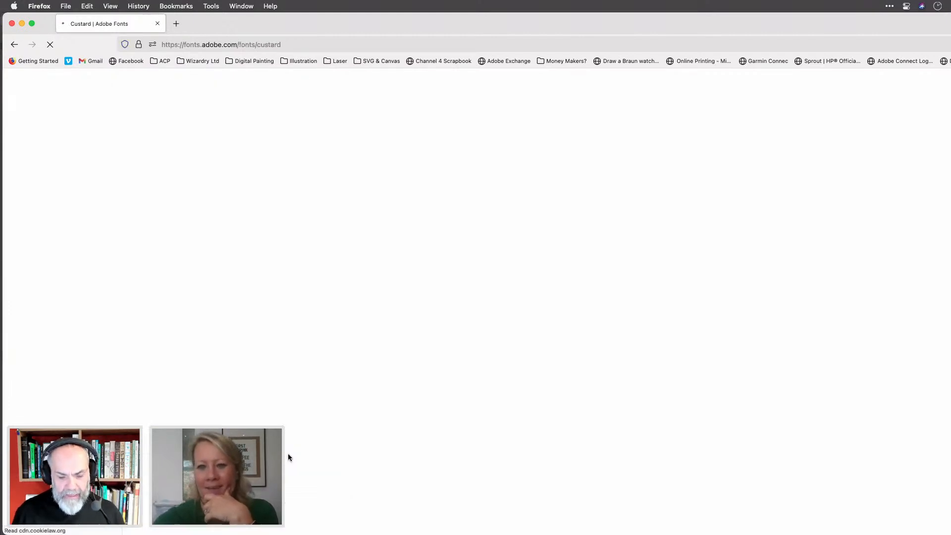
pyautogui.scroll(-5, 545, 452)
pyautogui.click(405, 446)
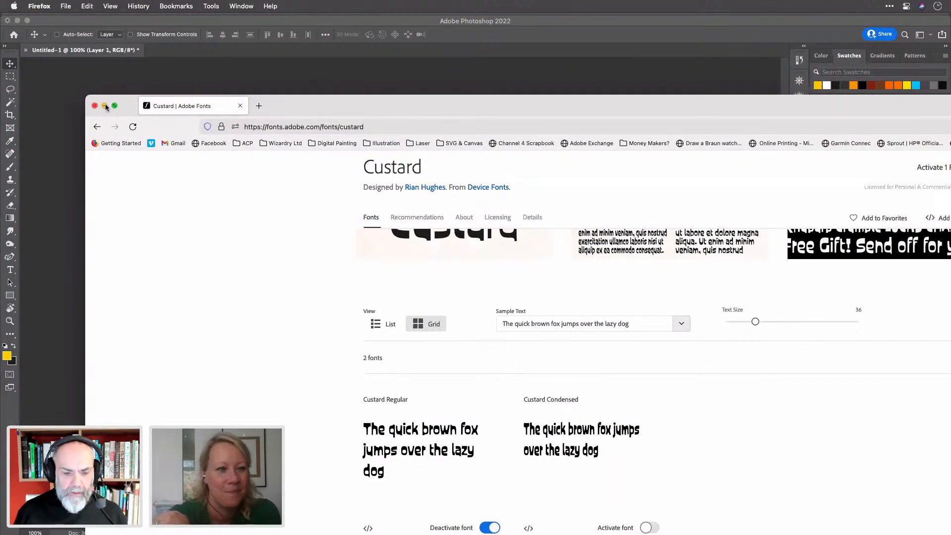
# Minimise Firefox and quit Photoshop, discarding changes to the ARCHER document
pyautogui.click(105, 106)
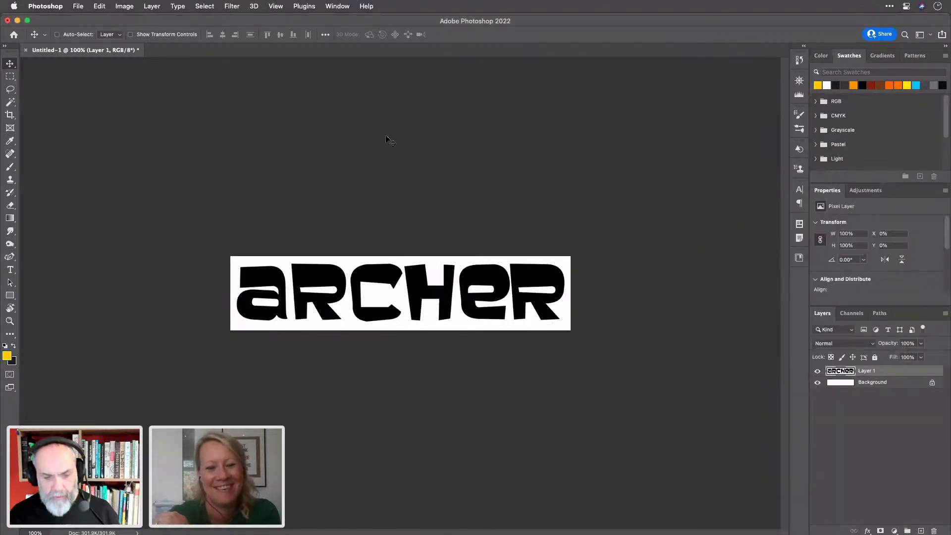
pyautogui.press('super+q')
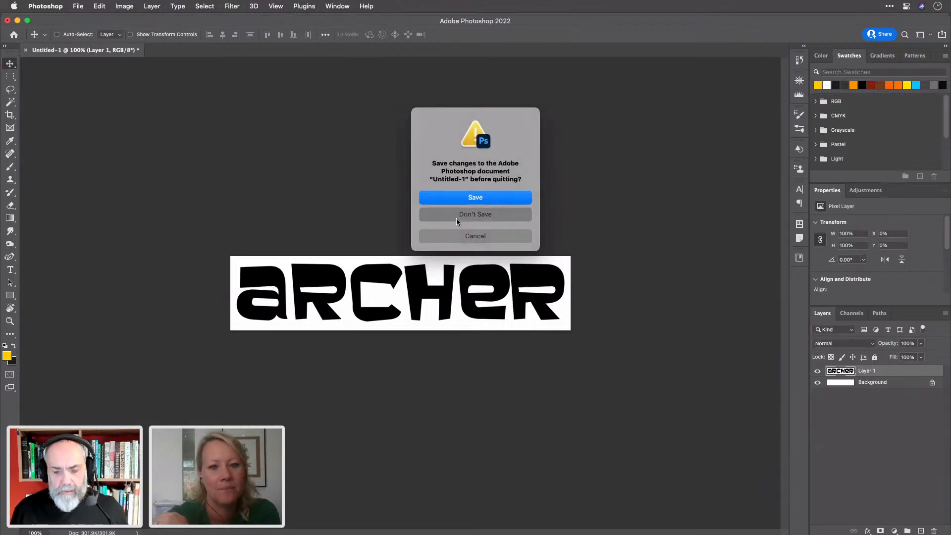
pyautogui.click(471, 215)
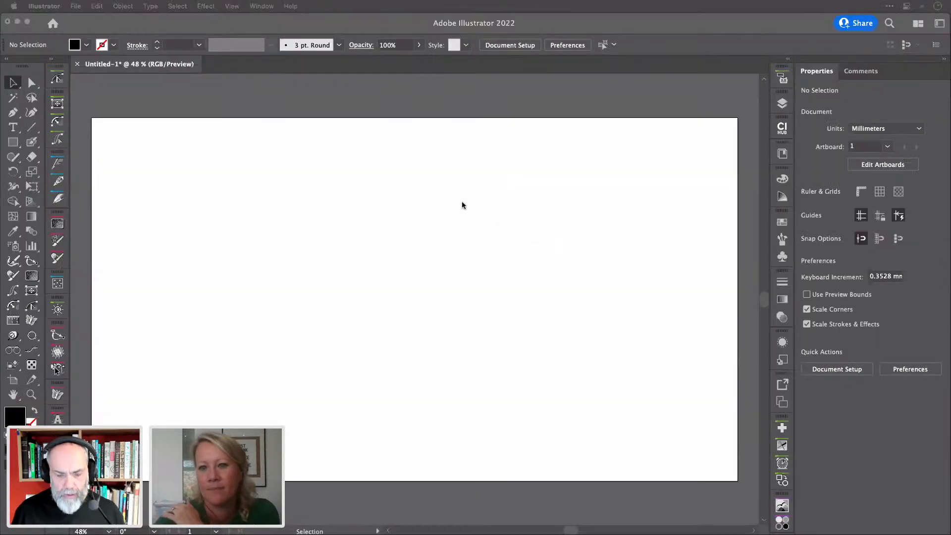
# Return to Illustrator and place Lorem ipsum placeholder text on the artboard with the Type tool
pyautogui.press('super+Tab')
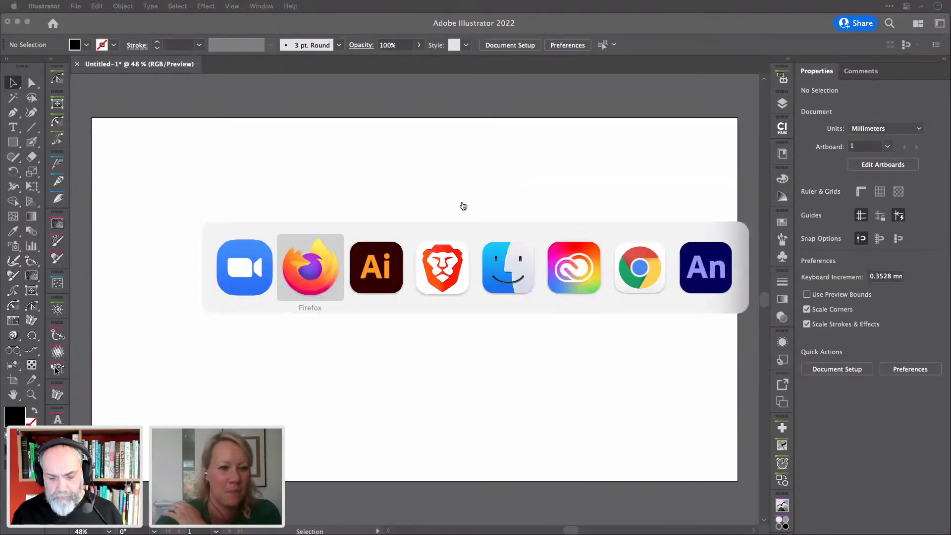
pyautogui.press('super+Tab')
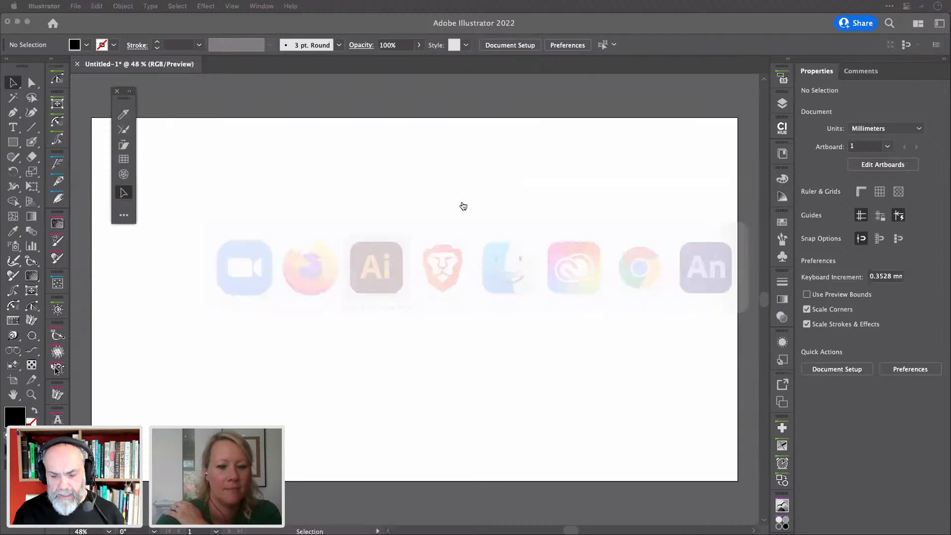
pyautogui.click(14, 127)
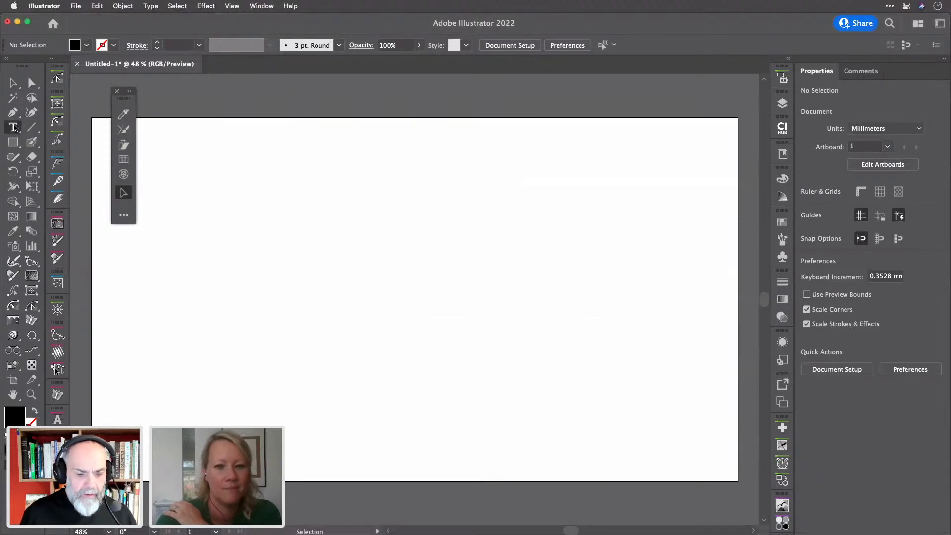
pyautogui.click(375, 184)
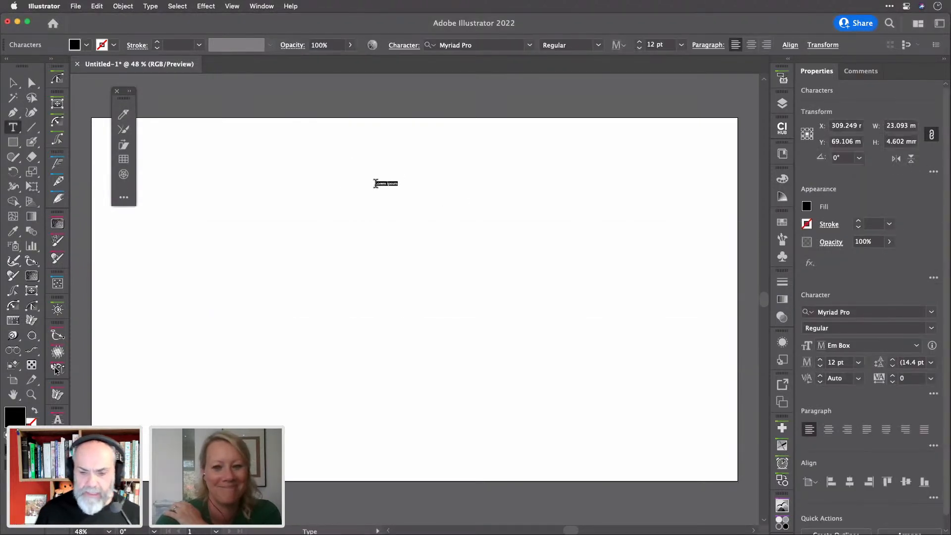
# Set the Lorem ipsum text to Custard Regular at 157 pt and drag it left on the artboard
pyautogui.scroll(20, 658, 45)
pyautogui.scroll(20, 658, 46)
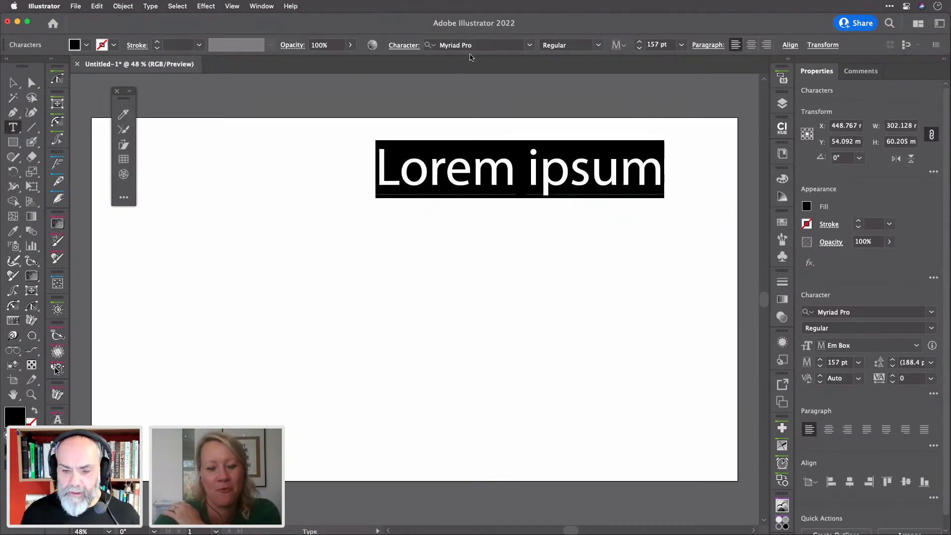
pyautogui.click(476, 46)
pyautogui.write('Cu')
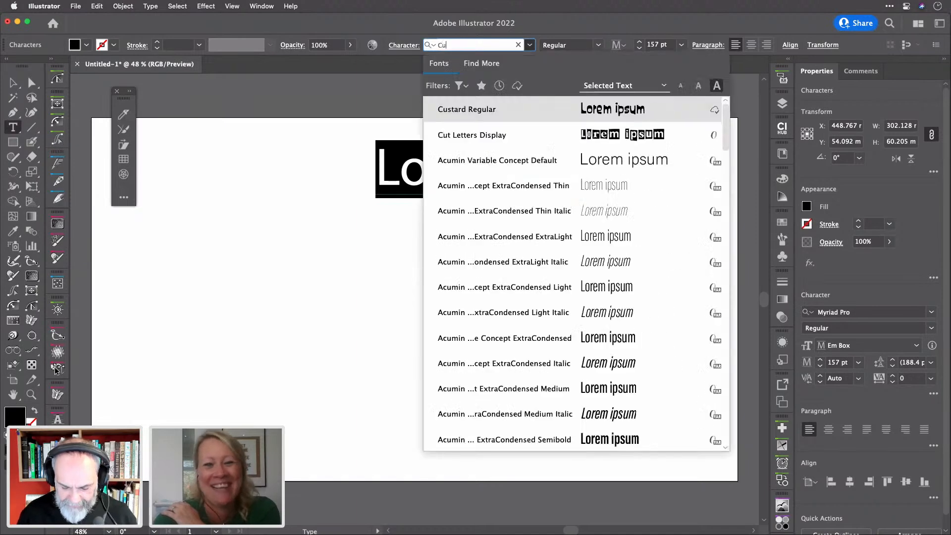
pyautogui.click(514, 109)
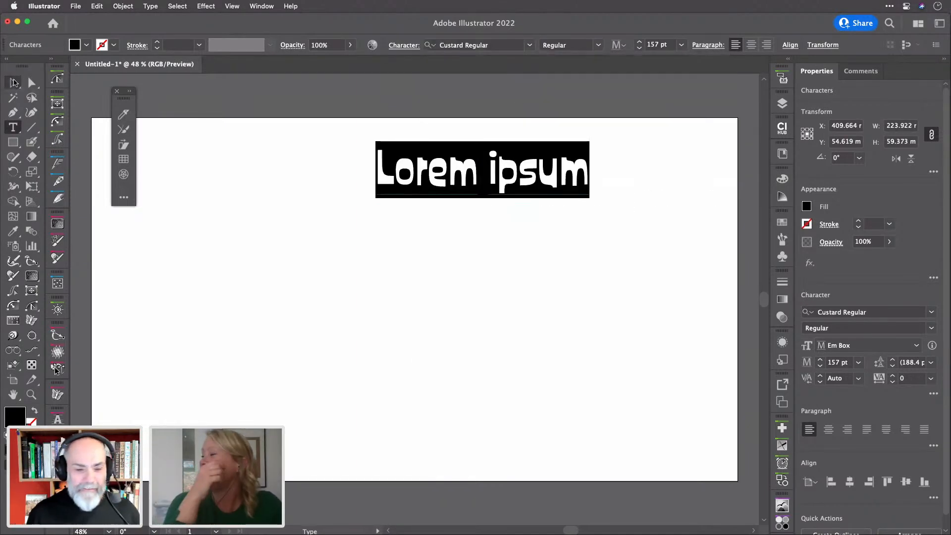
pyautogui.press('Escape')
pyautogui.moveTo(511, 182); pyautogui.dragTo(329, 257)
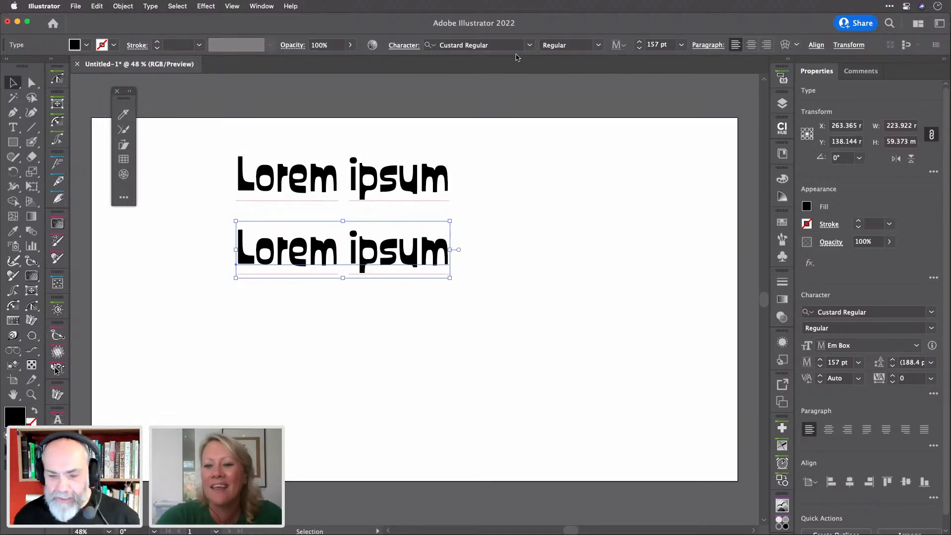
pyautogui.click(529, 45)
# Scroll through the font list previewing typefaces, then dismiss it, keeping Custard Regular on both lines
pyautogui.scroll(-3, 567, 214)
pyautogui.scroll(-5, 567, 214)
pyautogui.scroll(2, 567, 214)
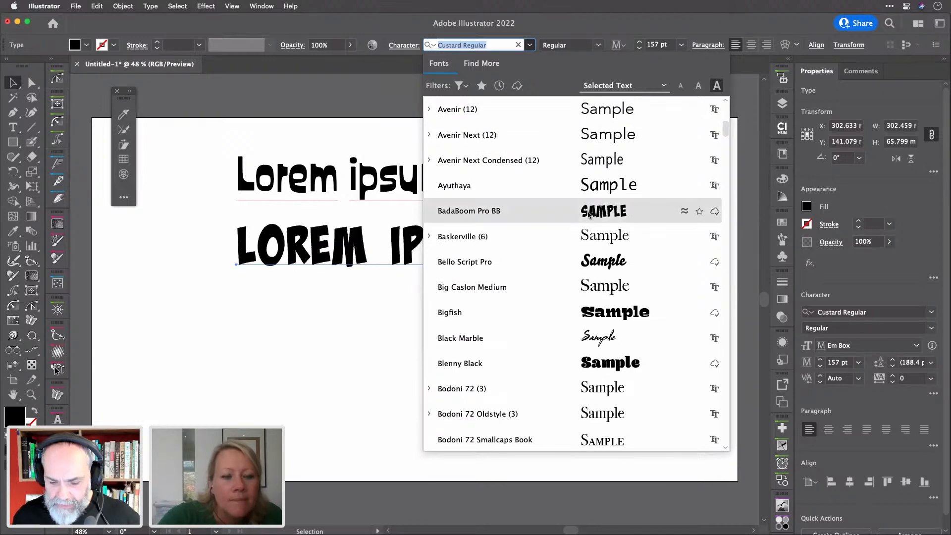
pyautogui.scroll(-6, 589, 214)
pyautogui.scroll(-3, 588, 214)
pyautogui.scroll(-11, 589, 214)
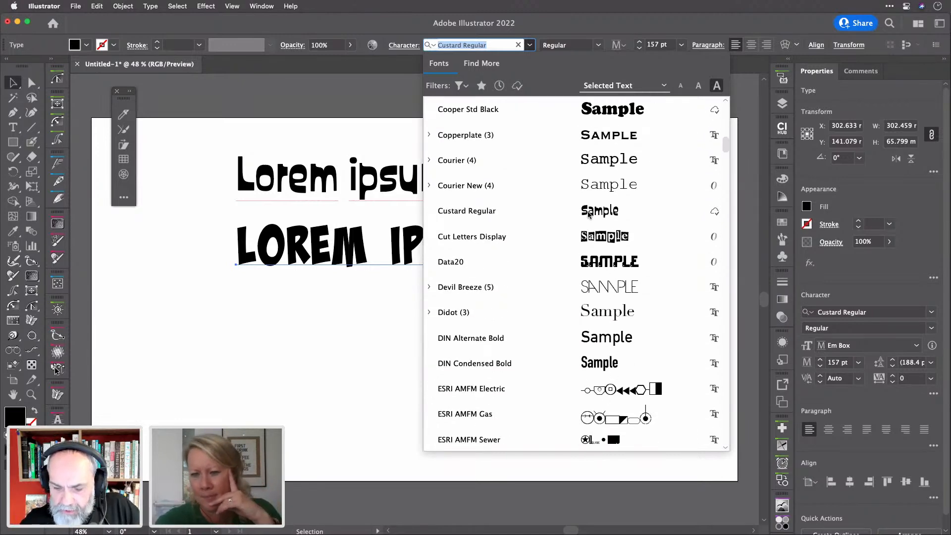
pyautogui.scroll(-8, 597, 213)
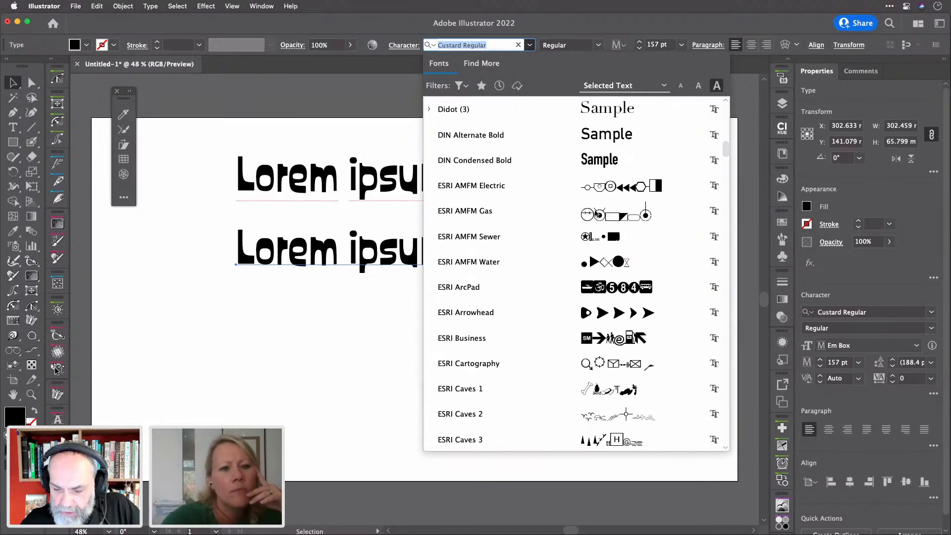
pyautogui.scroll(-20, 597, 213)
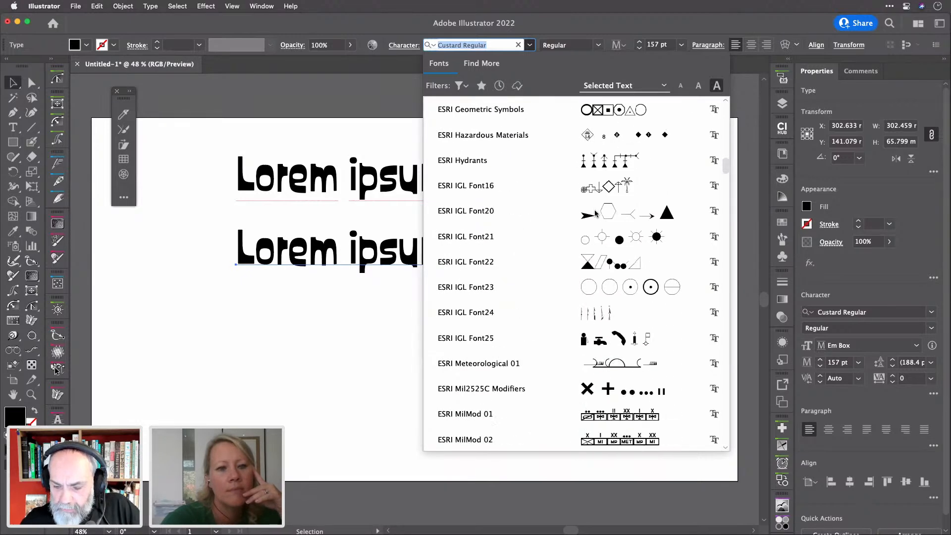
pyautogui.scroll(-20, 597, 213)
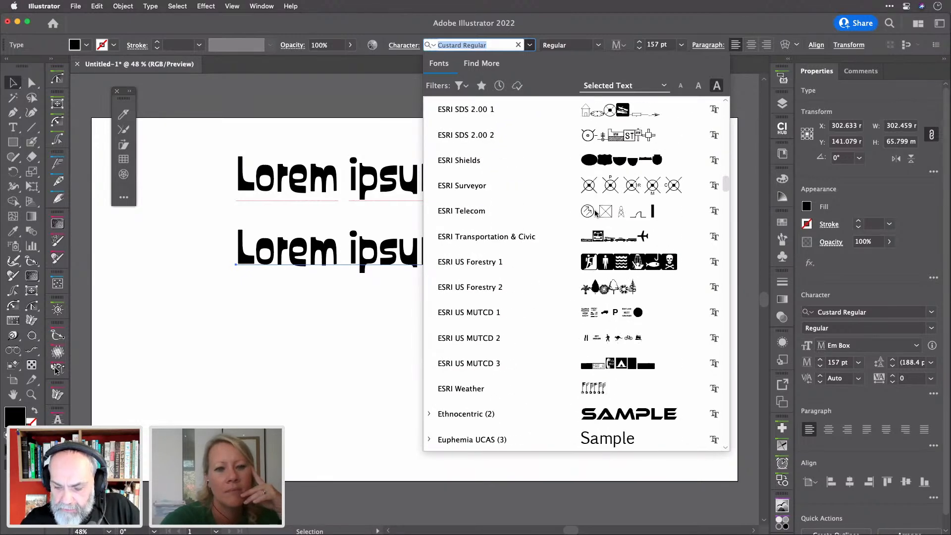
pyautogui.scroll(-8, 596, 213)
pyautogui.scroll(2, 597, 213)
pyautogui.scroll(-5, 596, 213)
pyautogui.scroll(-19, 597, 213)
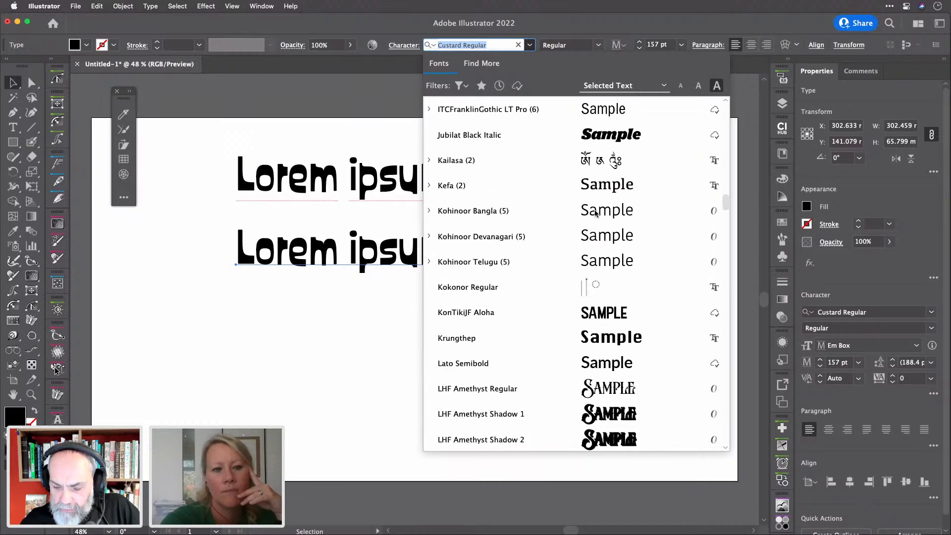
pyautogui.scroll(-20, 596, 213)
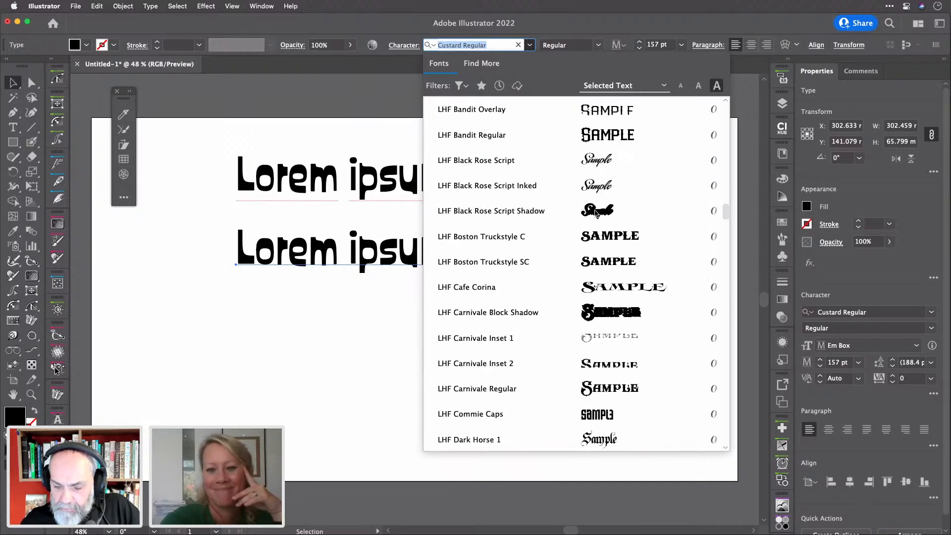
pyautogui.scroll(-20, 597, 213)
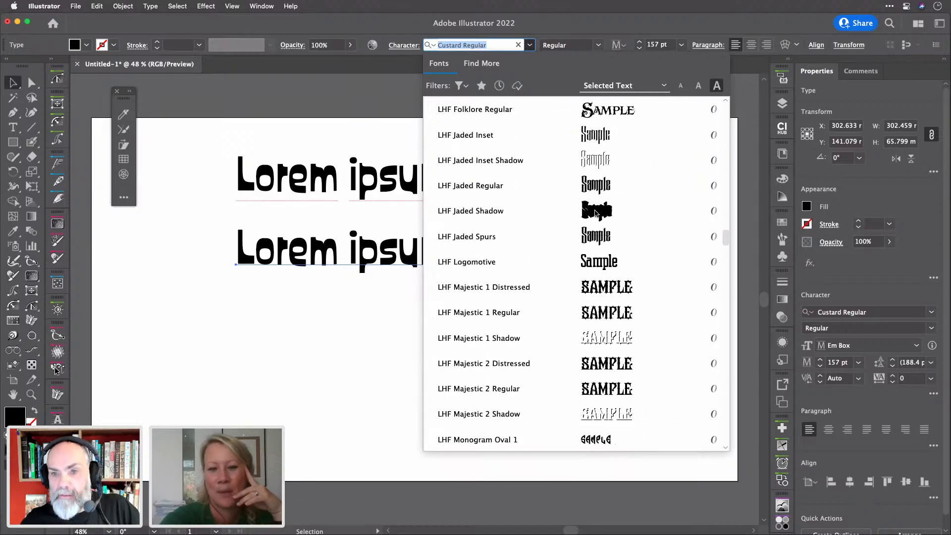
pyautogui.scroll(-20, 597, 213)
pyautogui.scroll(20, 596, 213)
pyautogui.scroll(2, 596, 213)
pyautogui.scroll(-20, 596, 213)
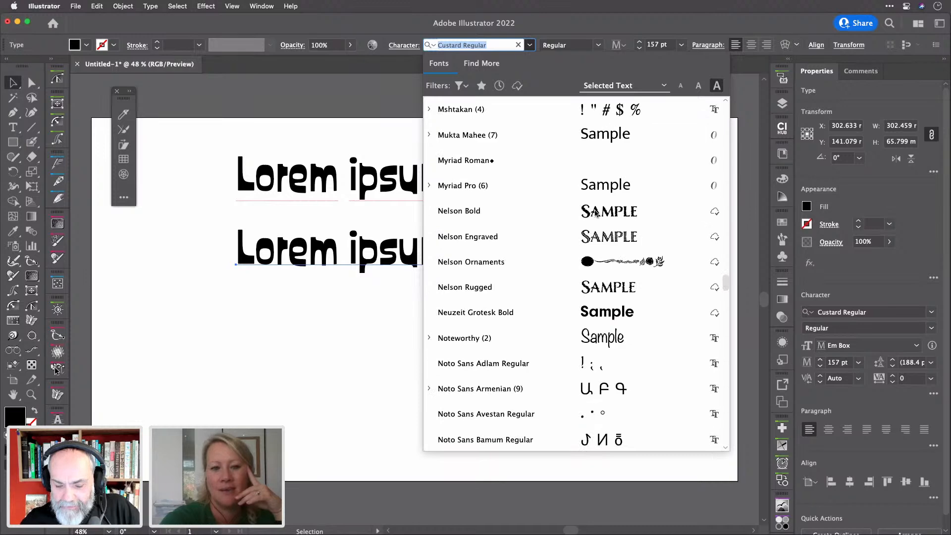
pyautogui.scroll(-20, 596, 213)
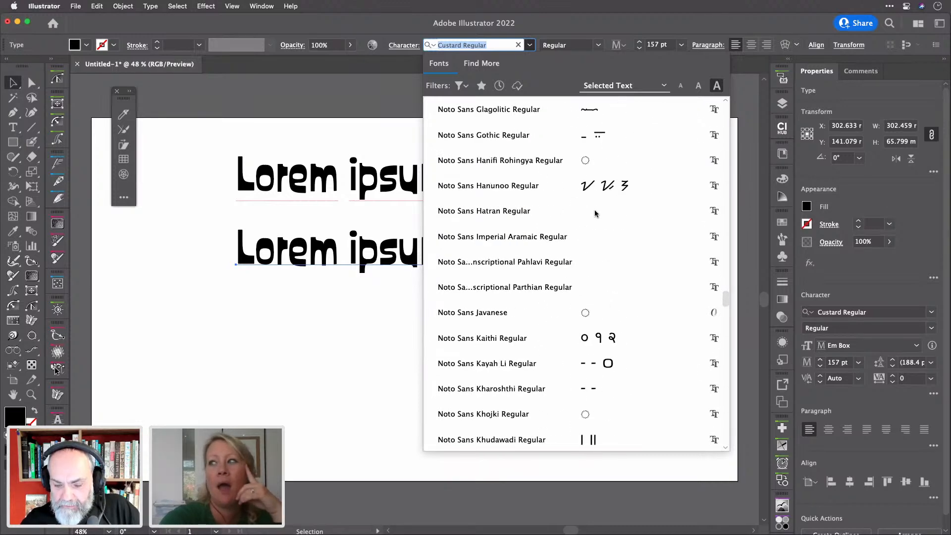
pyautogui.scroll(-20, 595, 213)
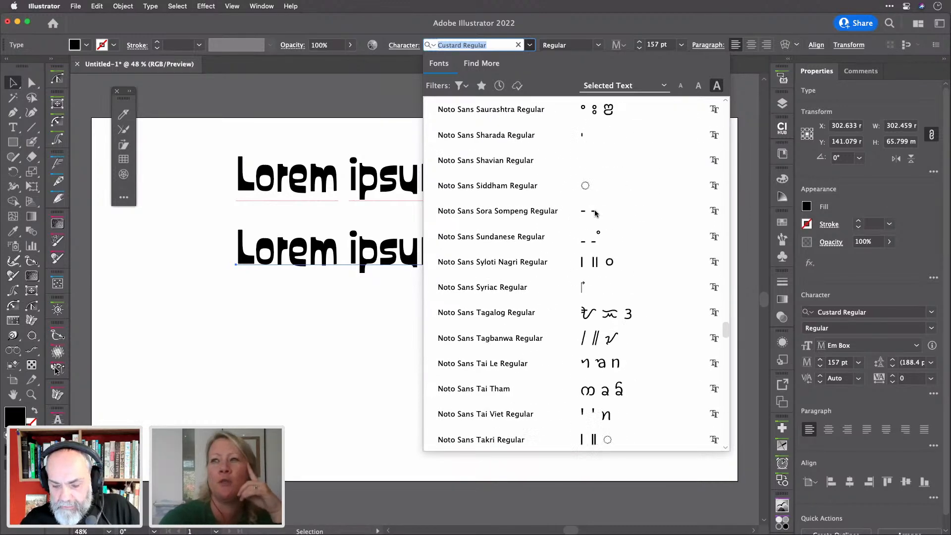
pyautogui.scroll(-20, 596, 213)
pyautogui.scroll(20, 595, 213)
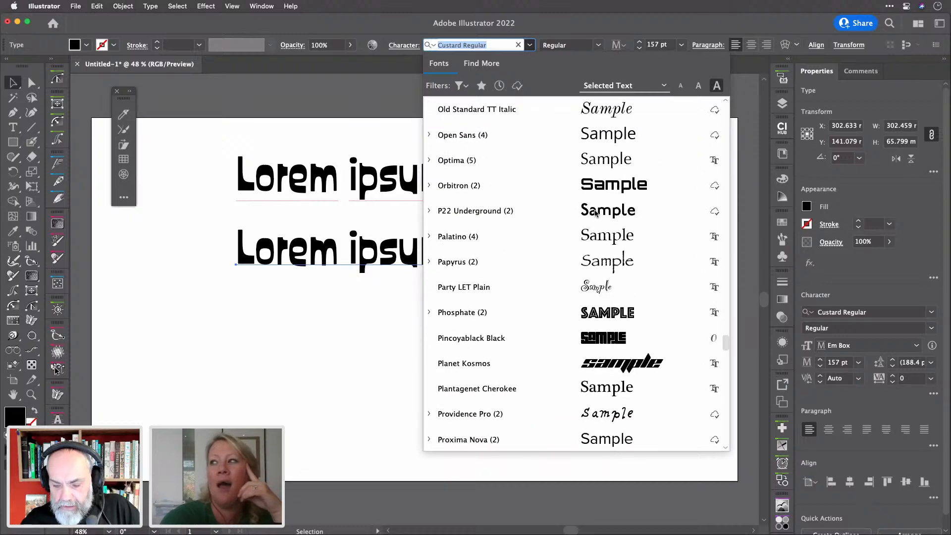
pyautogui.scroll(-13, 595, 213)
pyautogui.scroll(12, 596, 213)
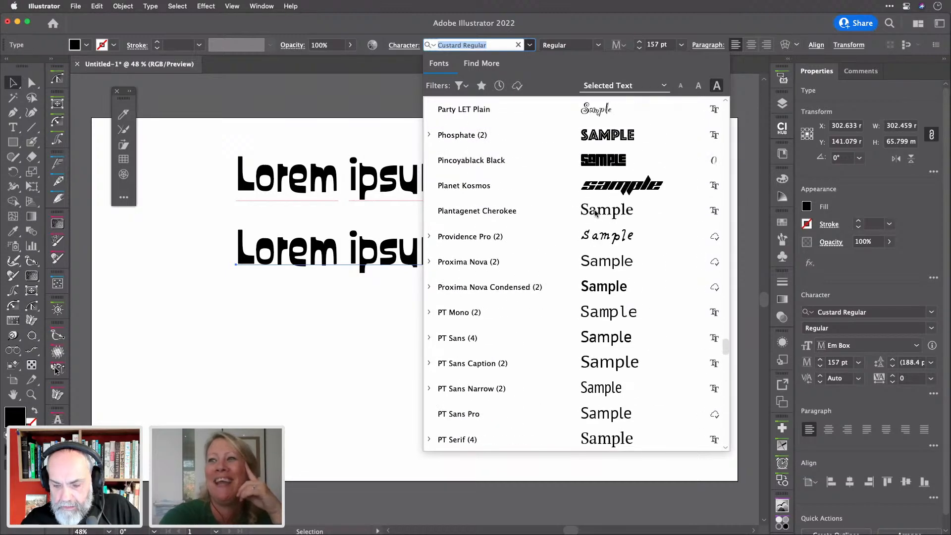
pyautogui.scroll(9, 596, 212)
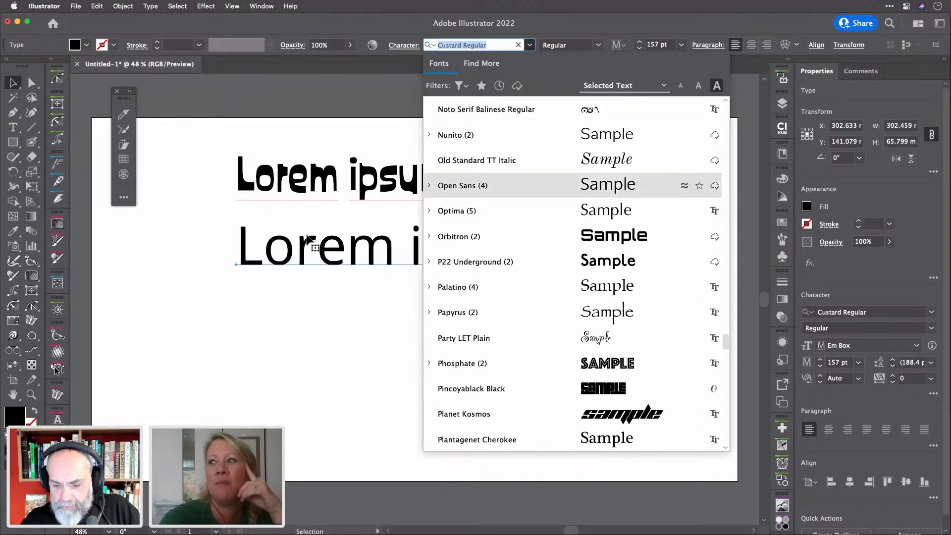
pyautogui.click(354, 305)
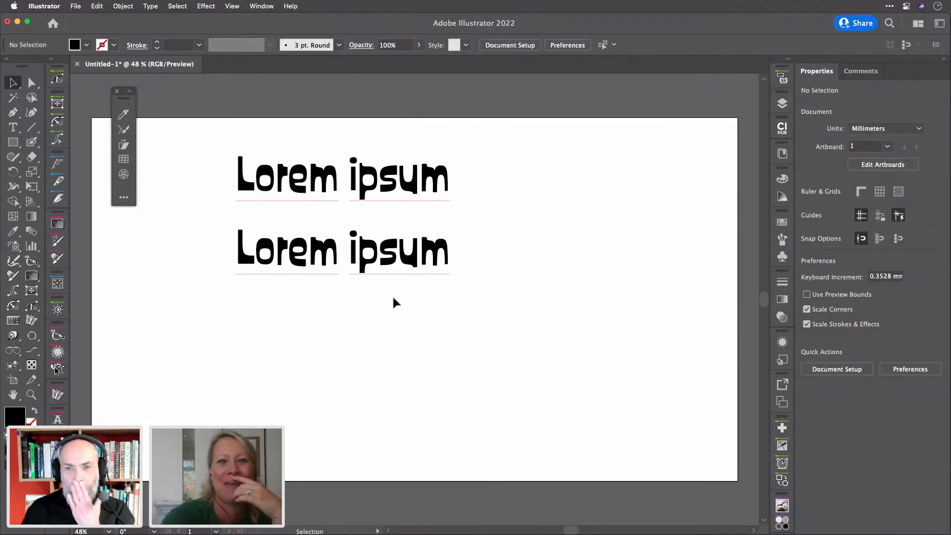
# Replace the second Lorem ipsum line's text with a person's first and last name
pyautogui.click(340, 255)
pyautogui.doubleClick(342, 256)
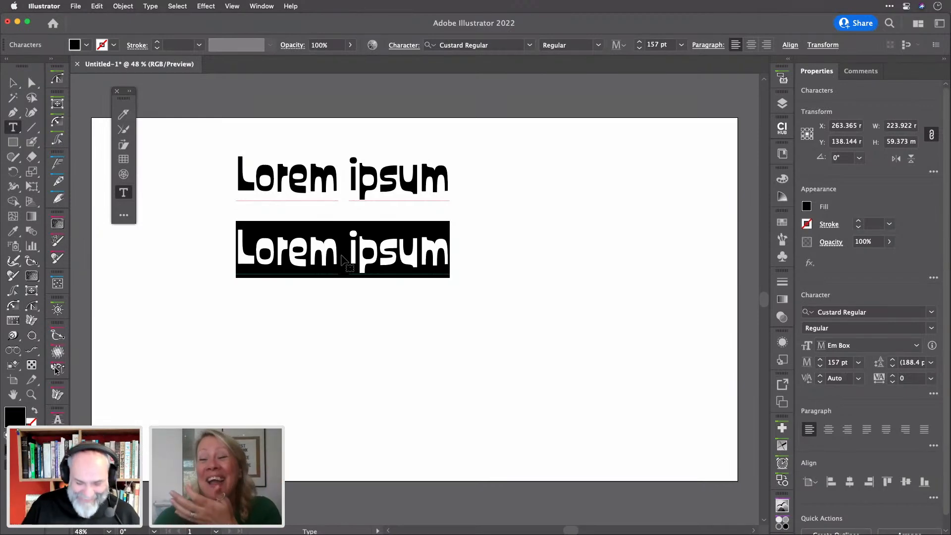
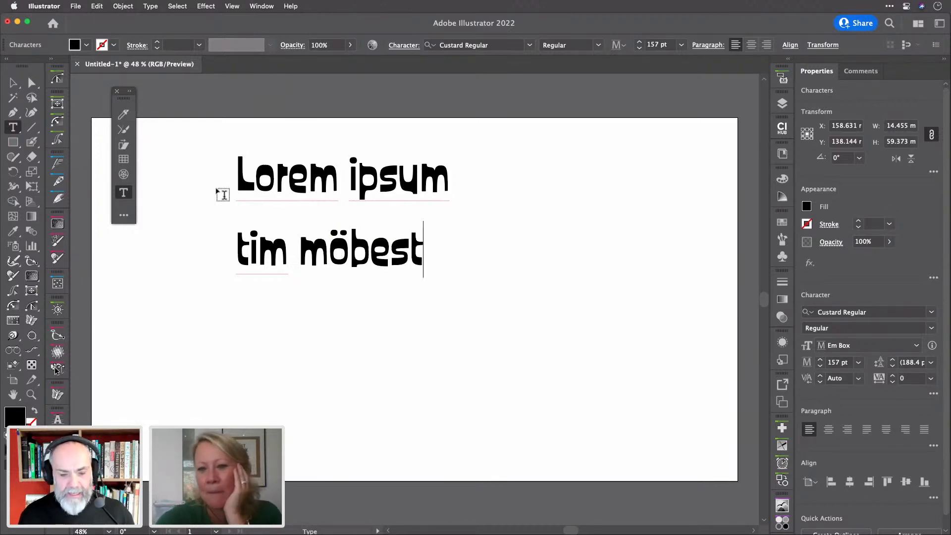
pyautogui.click(12, 85)
# Delete the top Lorem ipsum line and move the name line up into its place
pyautogui.click(362, 177)
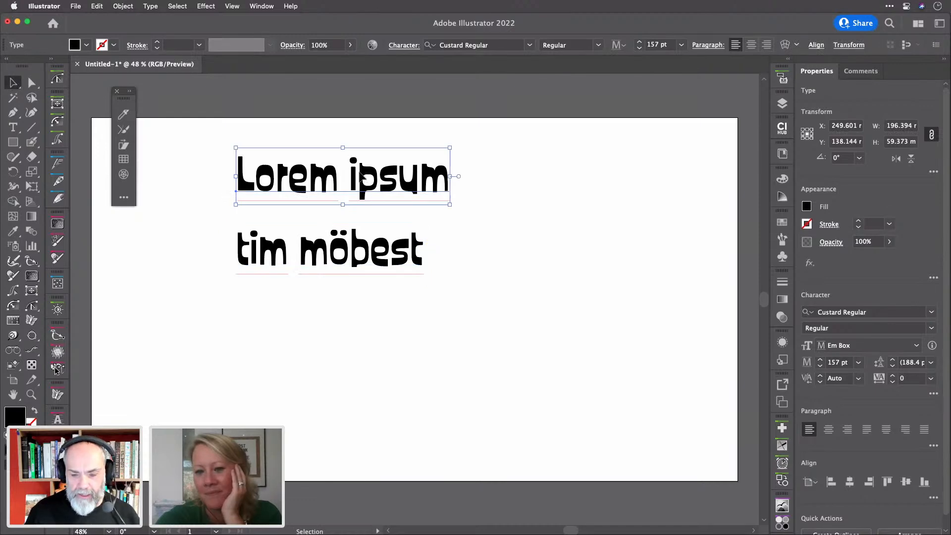
pyautogui.press('BackSpace')
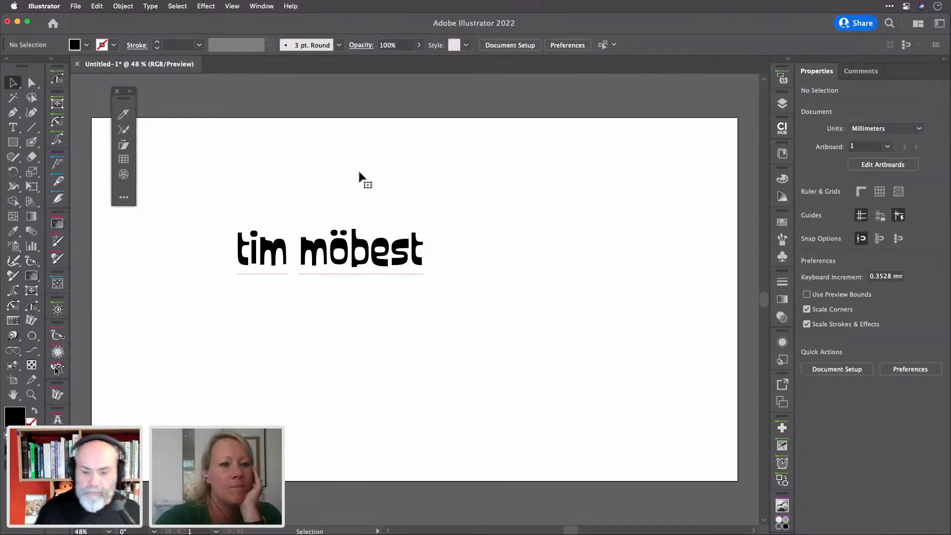
pyautogui.moveTo(353, 239); pyautogui.dragTo(357, 170)
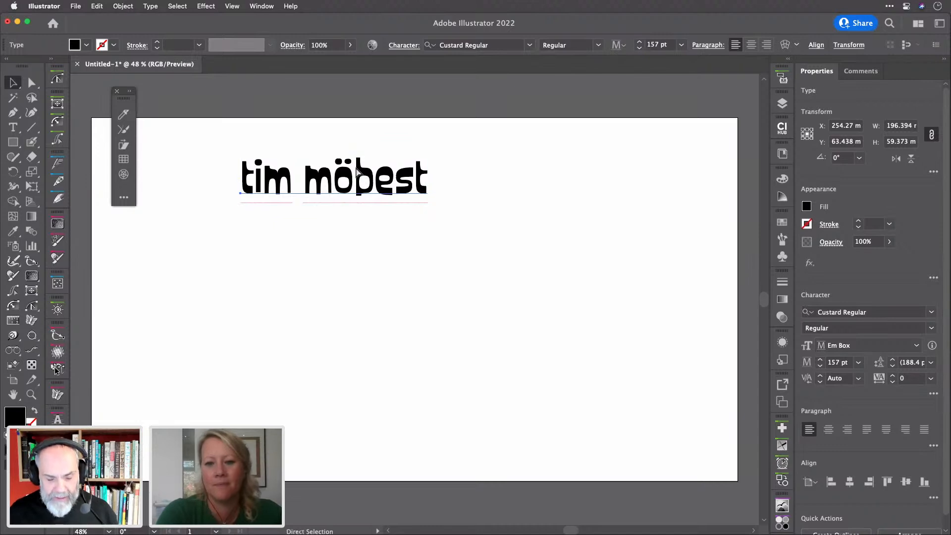
pyautogui.press('super+Tab')
pyautogui.press('super+Tab')
pyautogui.press('super+Tab')
pyautogui.press('super+Tab')
pyautogui.press('super+Tab')
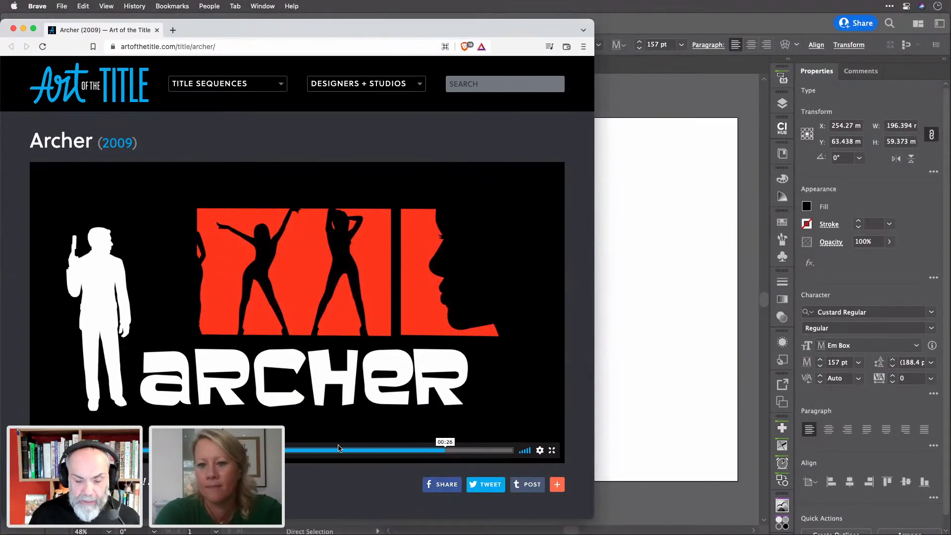
# Scrub the Archer title sequence video in Brave to a cast credit at 00:16, then return to Illustrator
pyautogui.moveTo(443, 450); pyautogui.dragTo(164, 450)
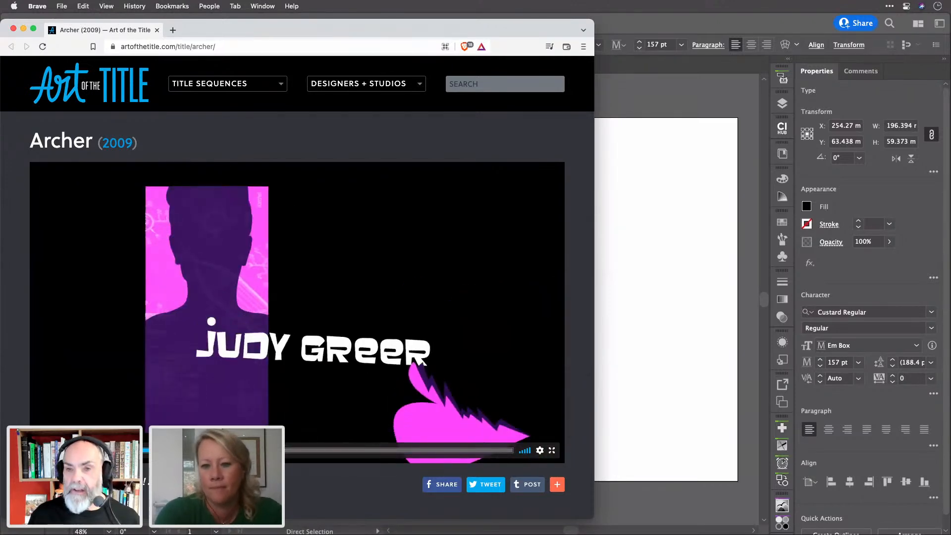
pyautogui.click(305, 449)
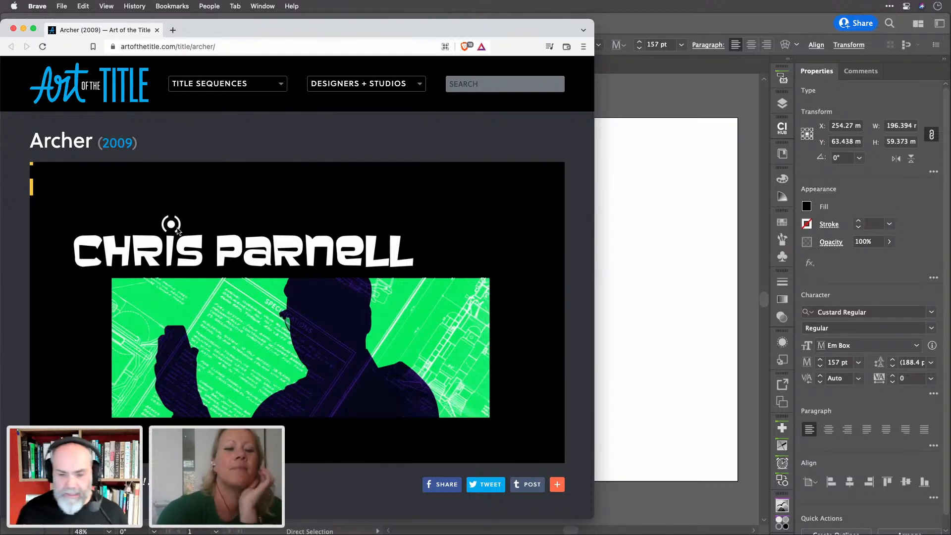
pyautogui.click(643, 177)
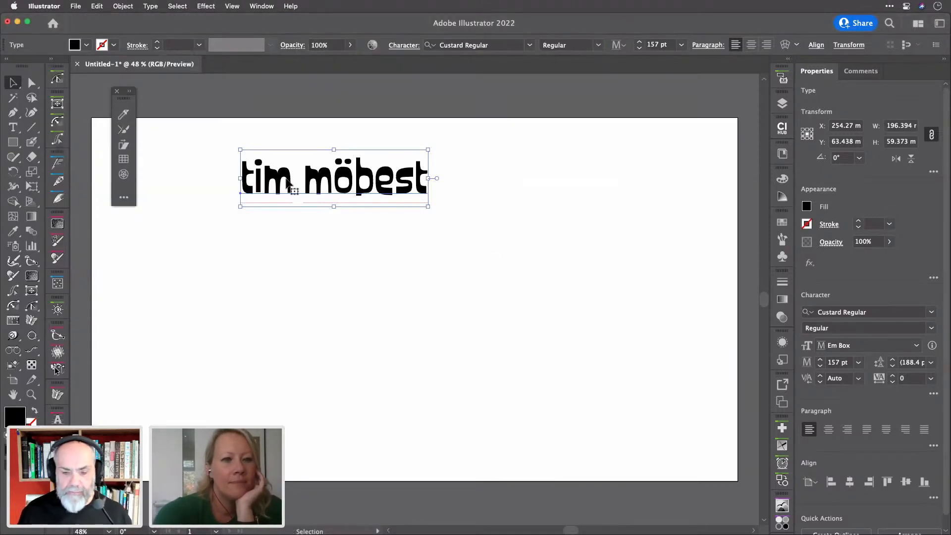
# Capitalise the first letters of both words in the name text
pyautogui.doubleClick(251, 176)
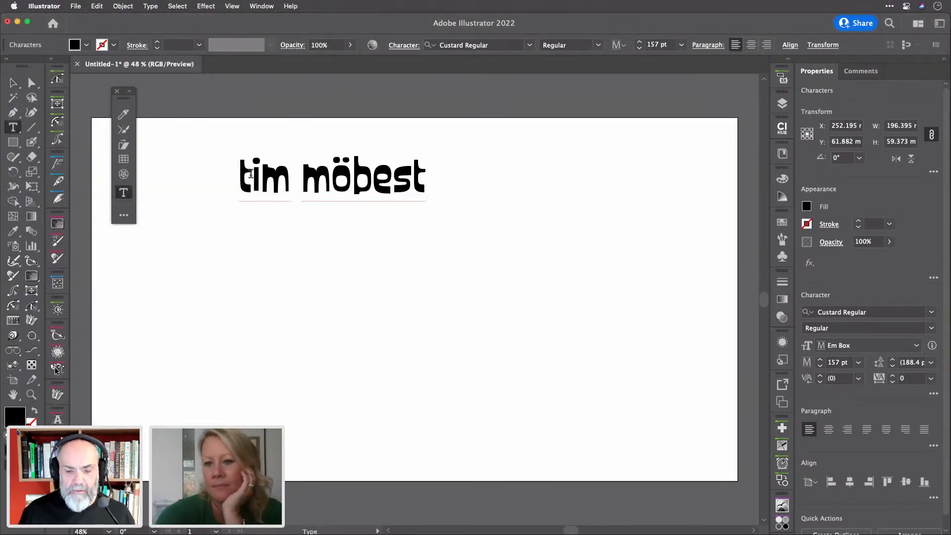
pyautogui.moveTo(250, 174); pyautogui.dragTo(231, 172)
pyautogui.write('M')
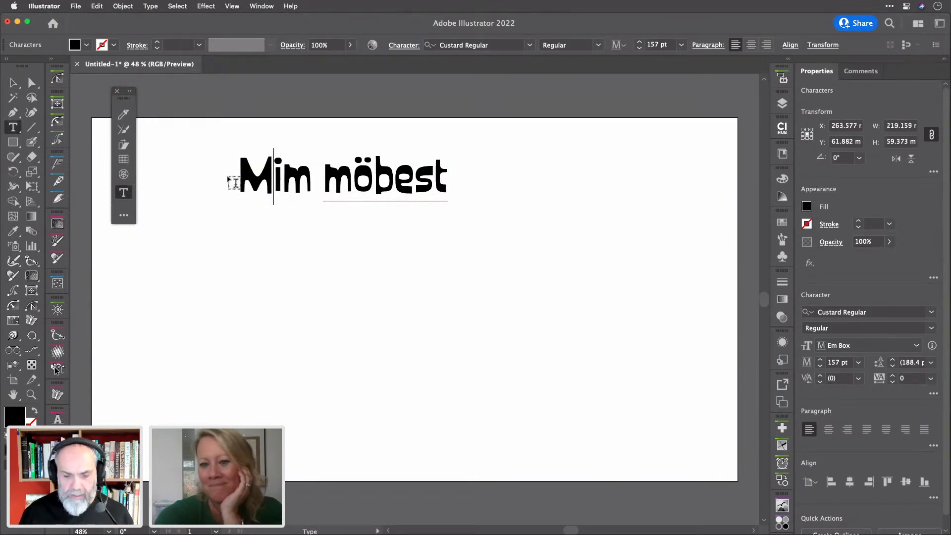
pyautogui.moveTo(349, 173); pyautogui.dragTo(327, 173)
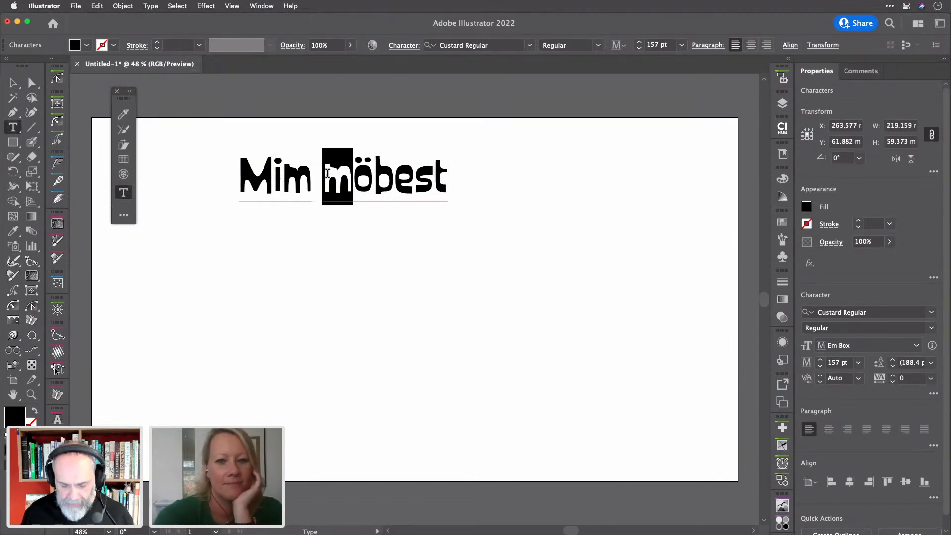
pyautogui.write('M')
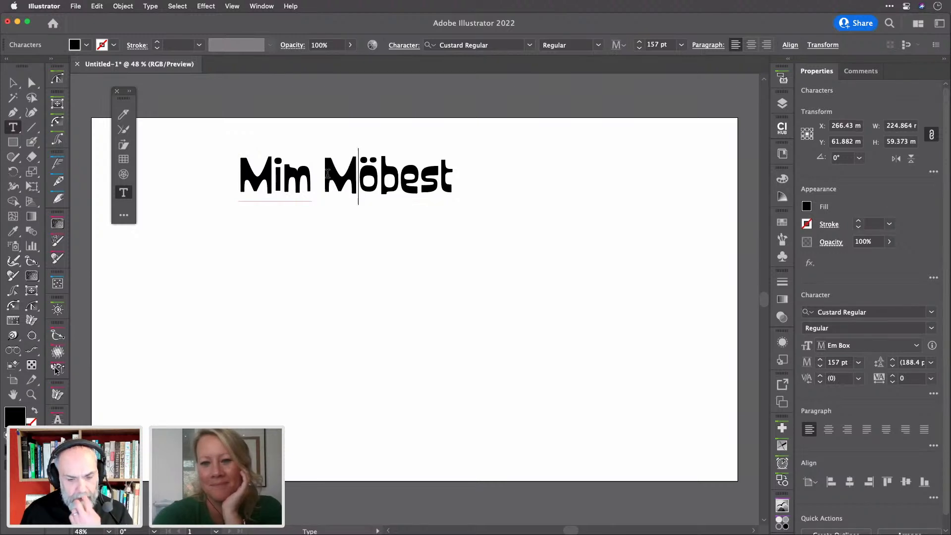
pyautogui.moveTo(273, 177); pyautogui.dragTo(239, 177)
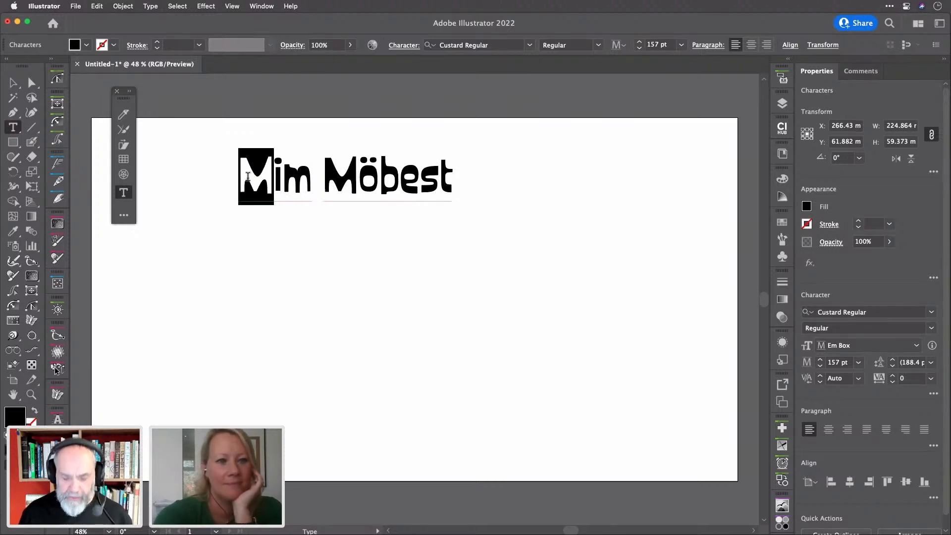
pyautogui.write('T')
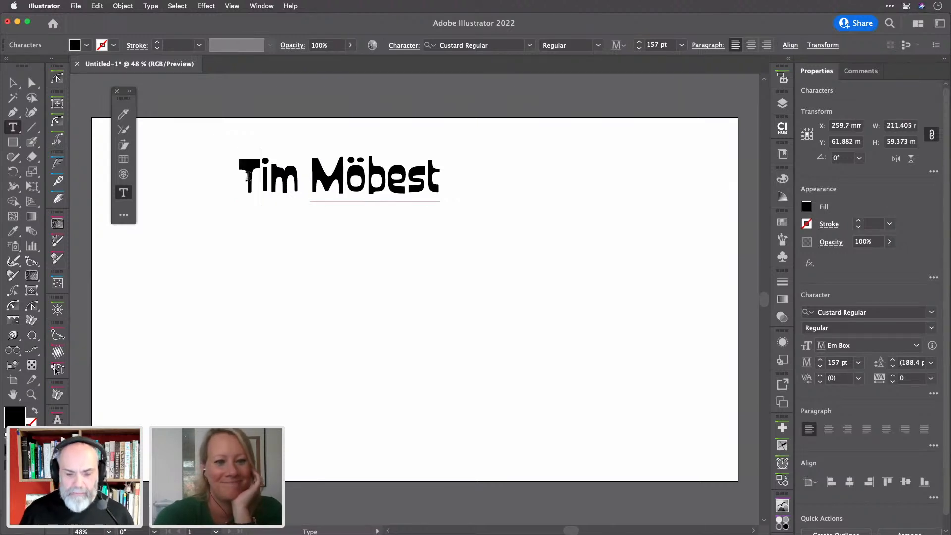
# Move the name line up and left to X 189.663 mm, Y 41.649 mm
pyautogui.click(24, 83)
pyautogui.moveTo(364, 168); pyautogui.dragTo(297, 149)
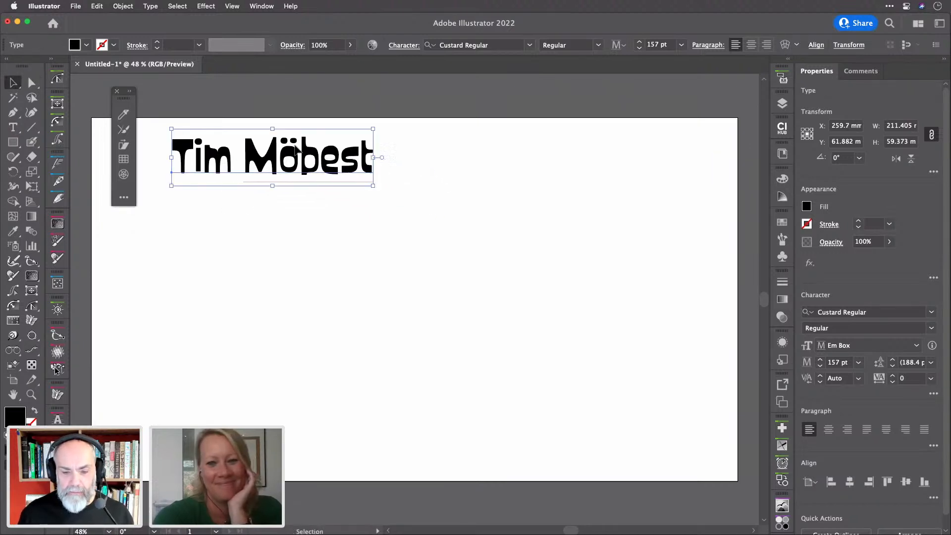
pyautogui.click(425, 184)
pyautogui.click(366, 166)
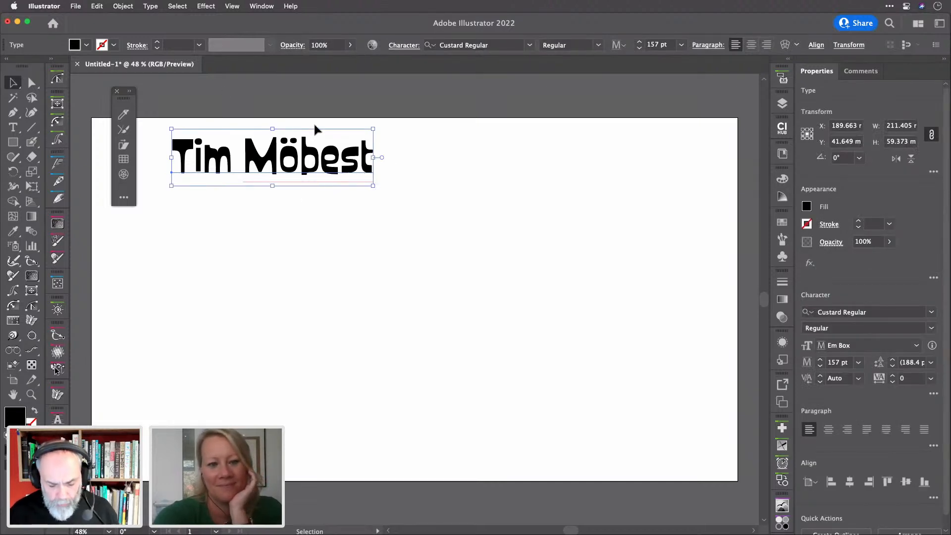
pyautogui.press('super+Tab')
pyautogui.press('super+Tab')
pyautogui.press('super+Tab')
pyautogui.press('super+Tab')
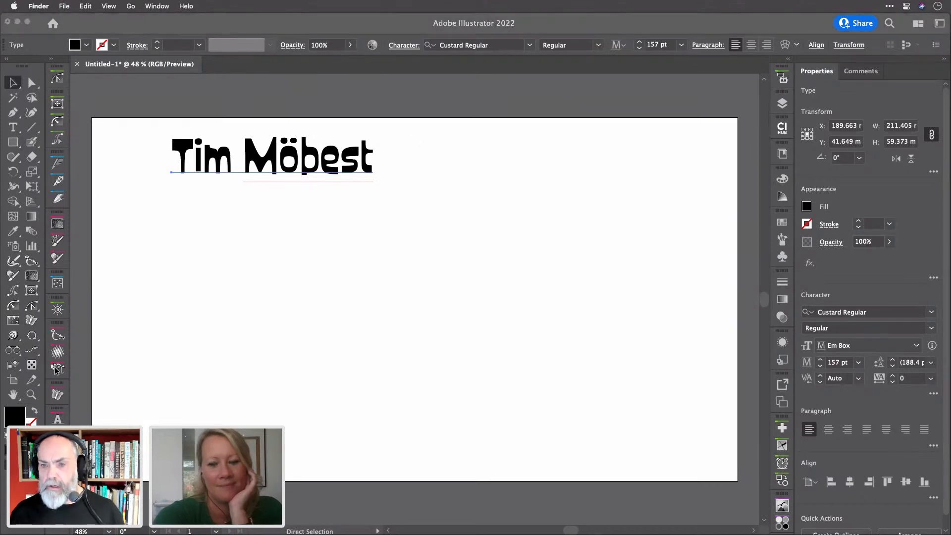
# Preview walkShoesArcher.mov from the desktop in Quick Look, rewinding to an earlier frame
pyautogui.moveTo(435, 117); pyautogui.dragTo(291, 171)
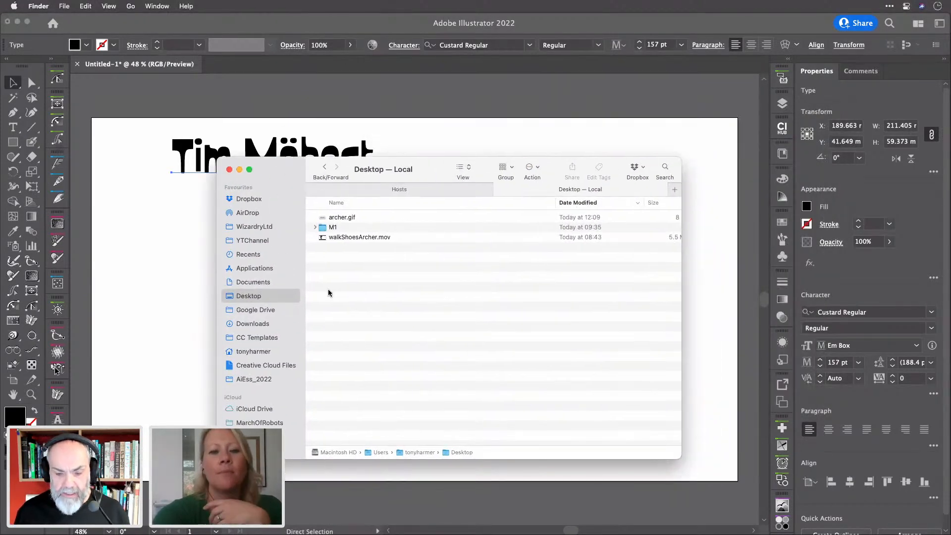
pyautogui.click(372, 237)
pyautogui.press('space')
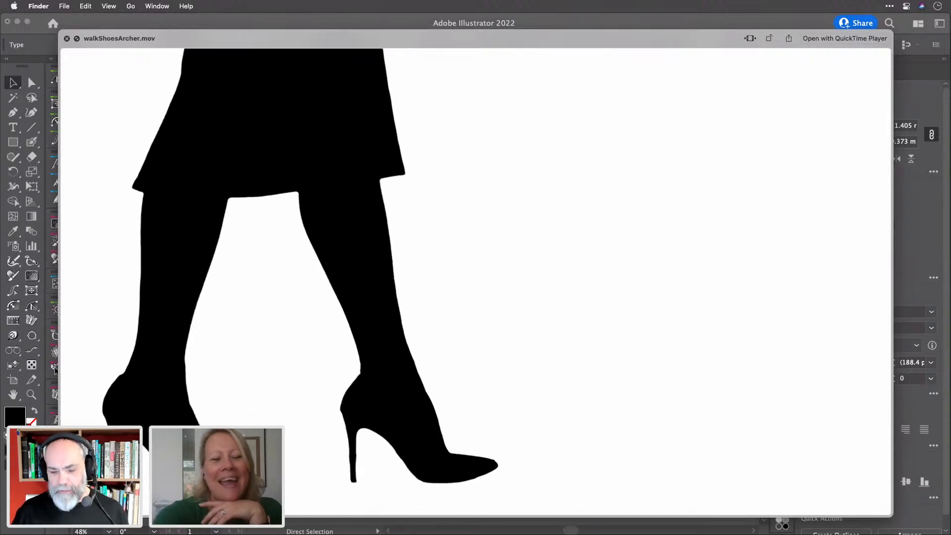
pyautogui.moveTo(465, 284)
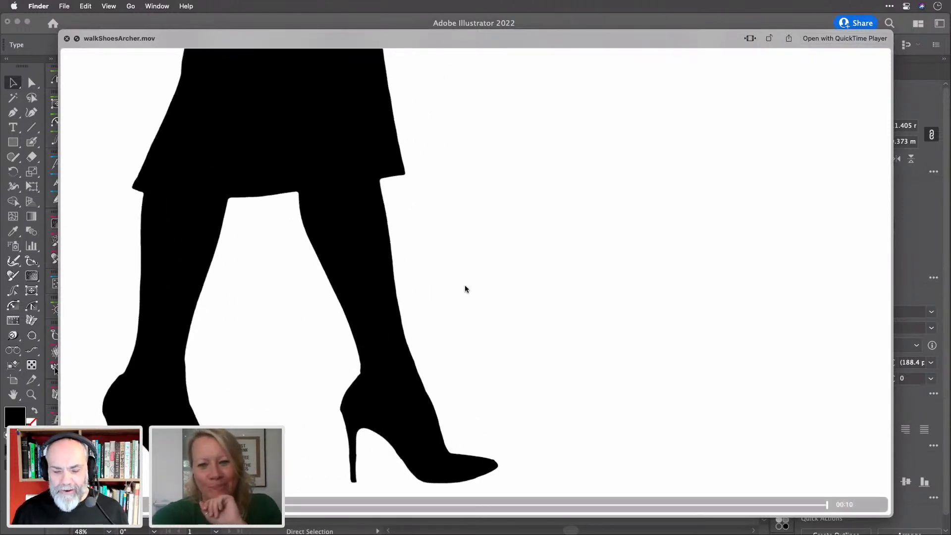
pyautogui.moveTo(827, 504); pyautogui.dragTo(433, 491)
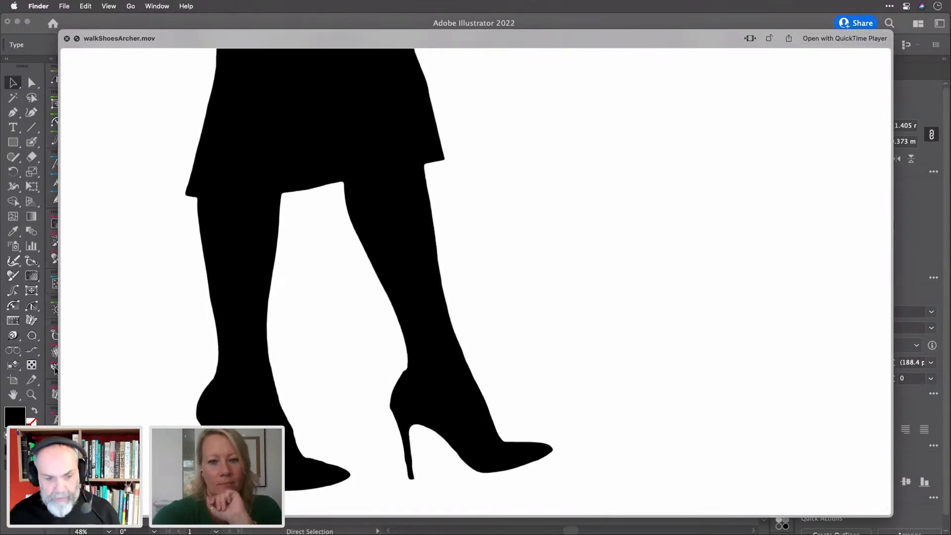
pyautogui.moveTo(140, 187)
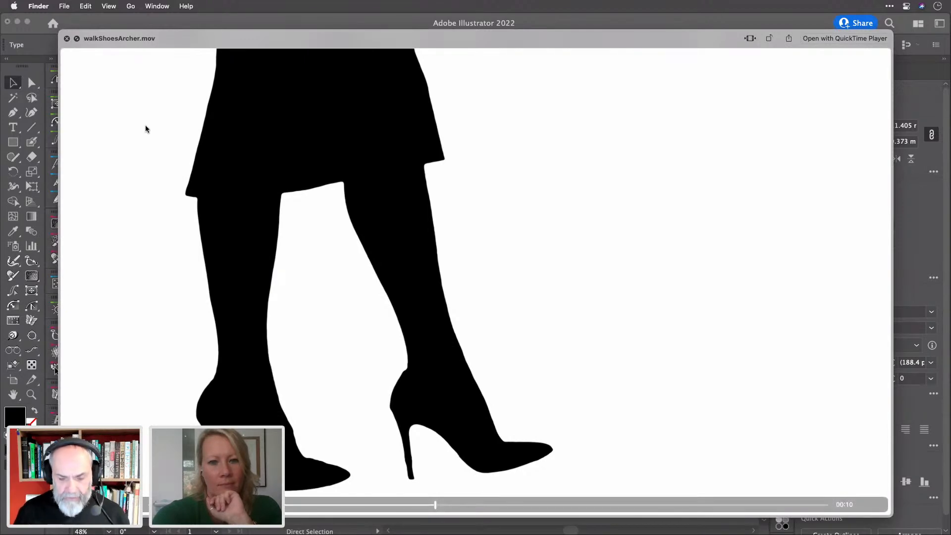
pyautogui.press('space')
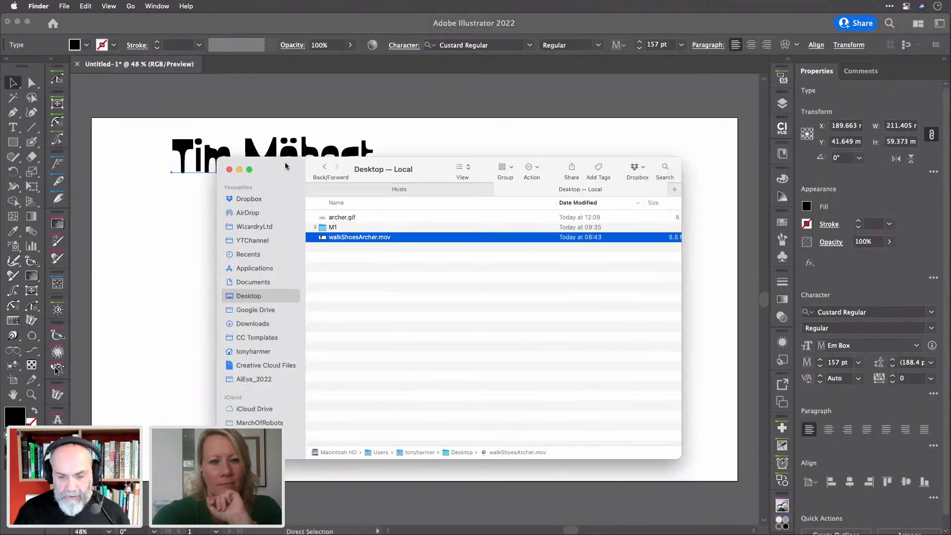
# Open walkShoesArcher.mov in QuickTime, scrub to the 00:01 walking-legs frame, then quit back to Illustrator
pyautogui.doubleClick(322, 237)
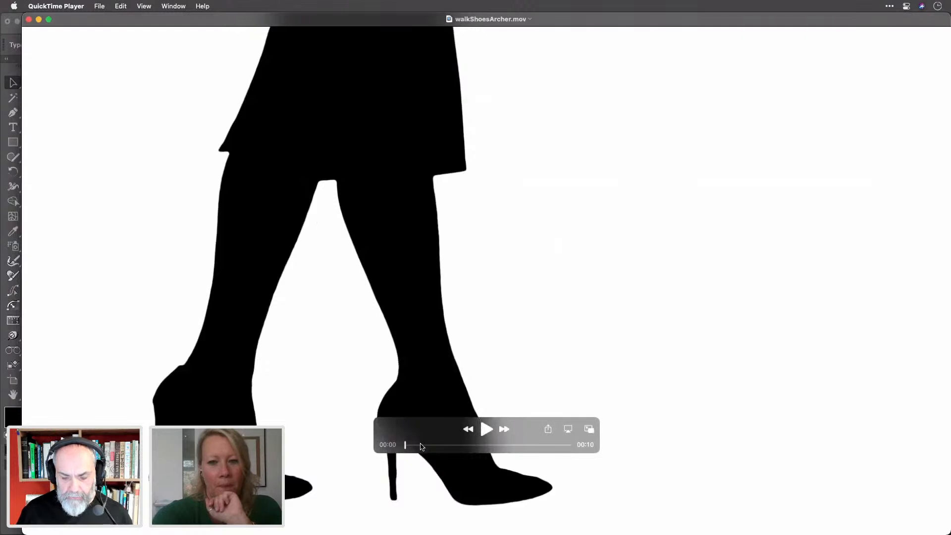
pyautogui.moveTo(406, 445); pyautogui.dragTo(416, 444)
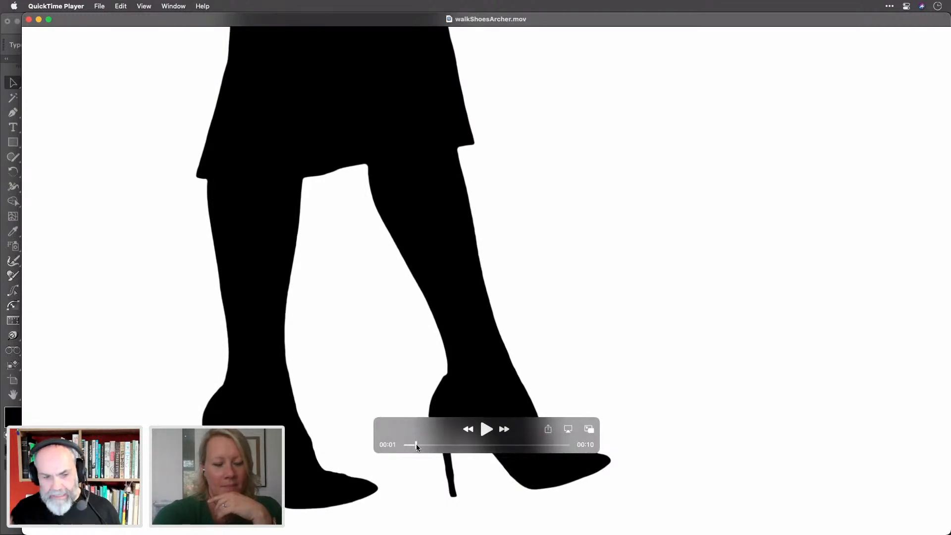
pyautogui.press('super+q')
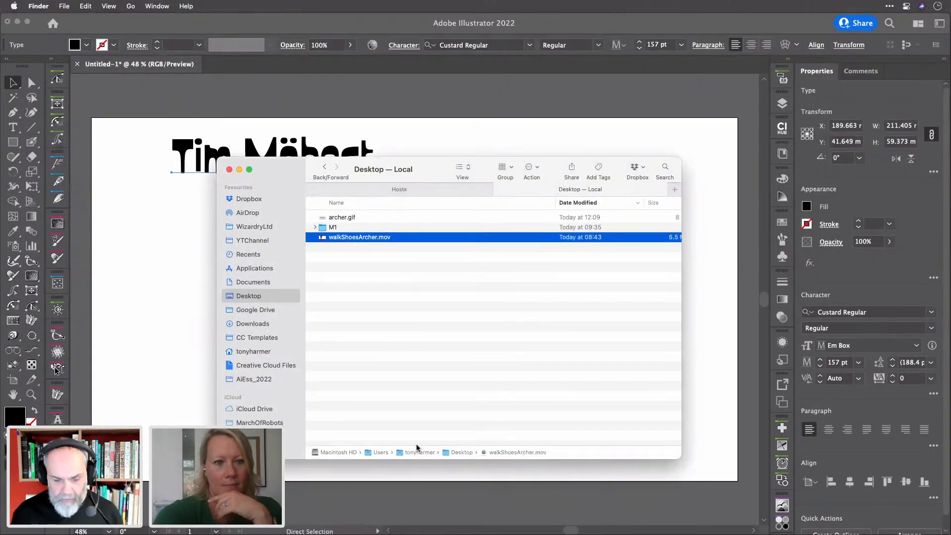
pyautogui.click(184, 394)
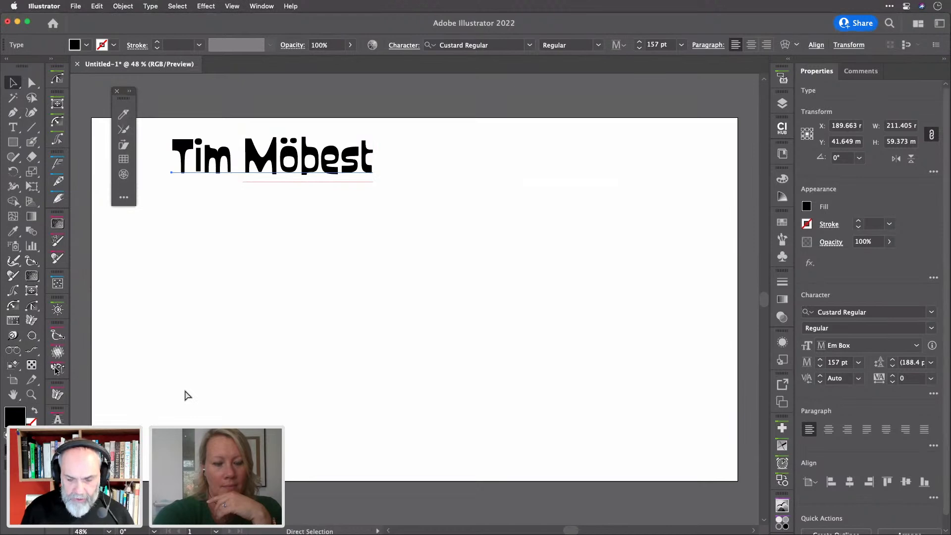
# Paste the walking-legs silhouette and move it onto a new Layer 2
pyautogui.press('super+v')
pyautogui.moveTo(353, 261)
pyautogui.mouseDown()
pyautogui.moveTo(492, 292)
pyautogui.moveTo(480, 268)
pyautogui.moveTo(496, 257)
pyautogui.moveTo(376, 263)
pyautogui.moveTo(339, 253)
pyautogui.mouseUp()
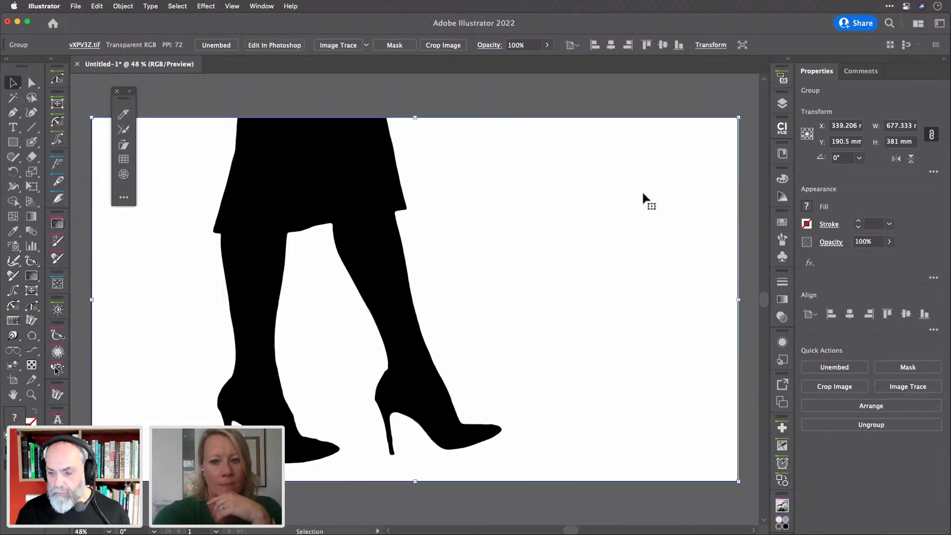
pyautogui.click(782, 102)
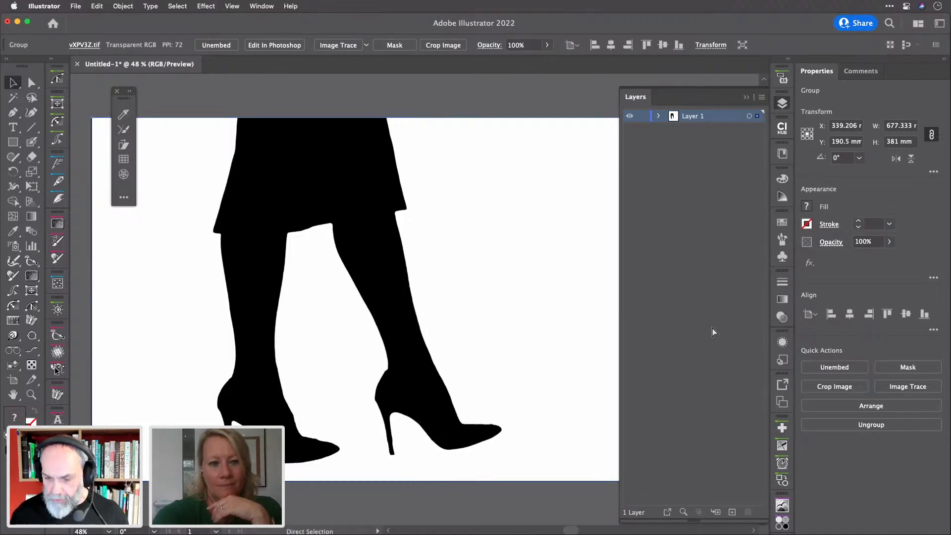
pyautogui.press('super+l')
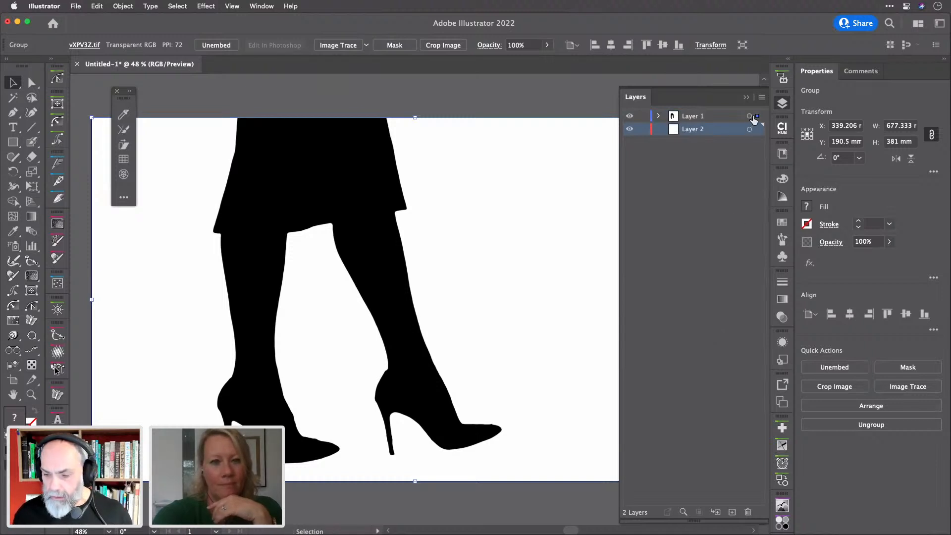
pyautogui.moveTo(758, 119); pyautogui.dragTo(758, 130)
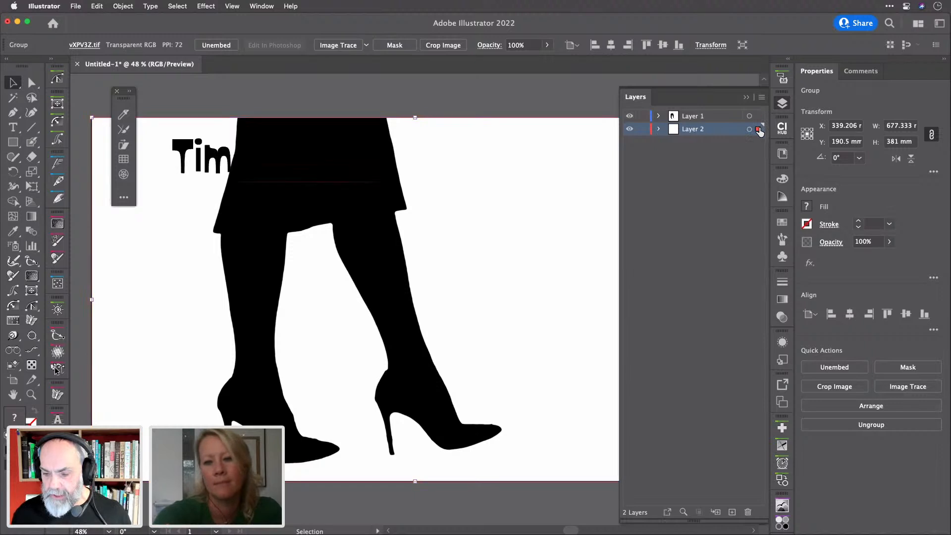
# Make Layer 2 a template dimmed to 50% and set Layer 1 as the active layer
pyautogui.doubleClick(721, 132)
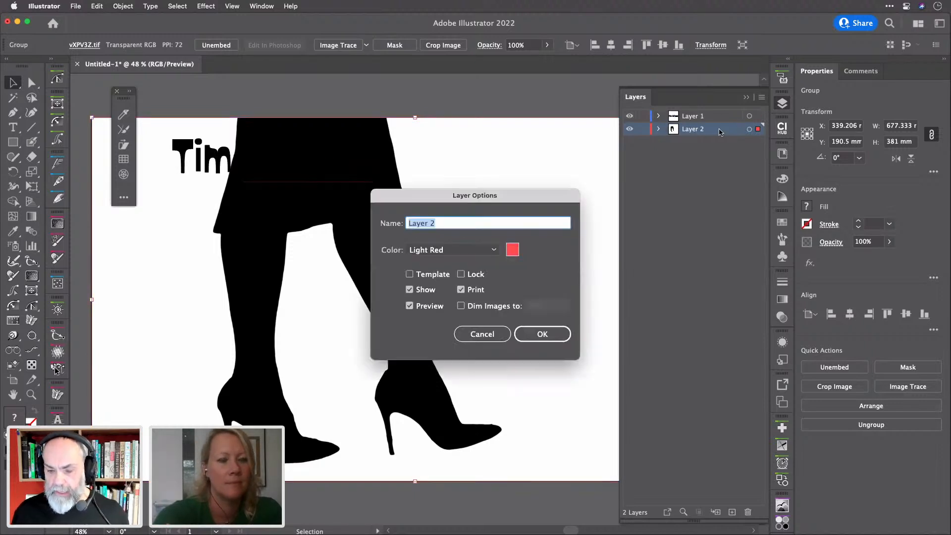
pyautogui.click(429, 279)
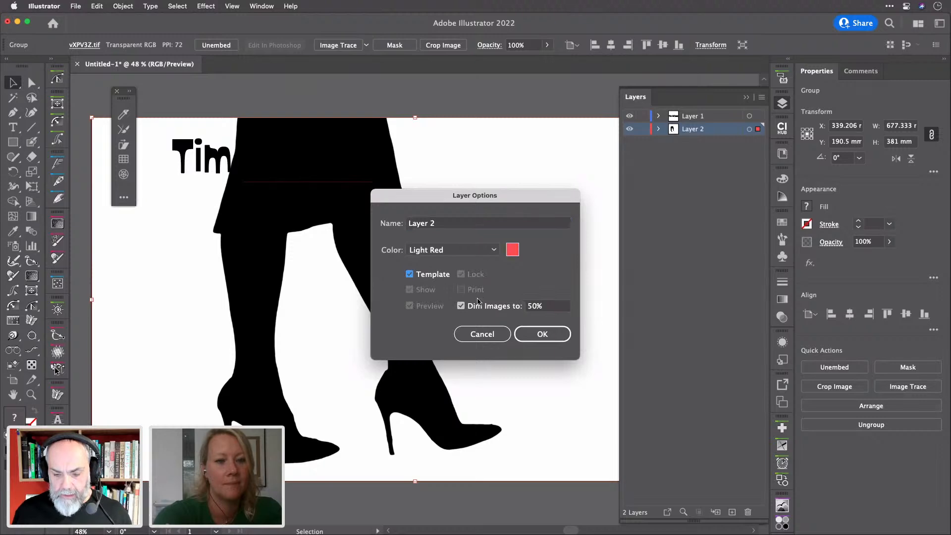
pyautogui.click(544, 334)
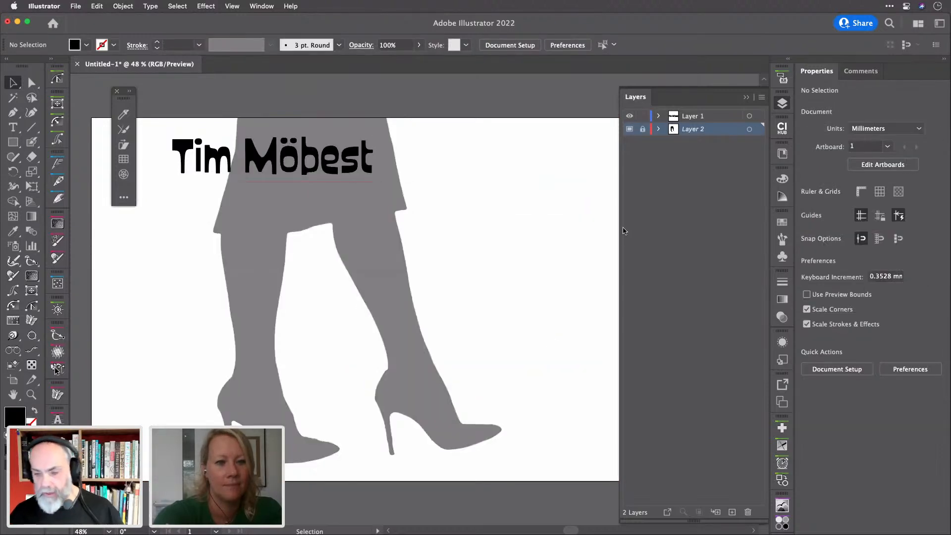
pyautogui.click(707, 118)
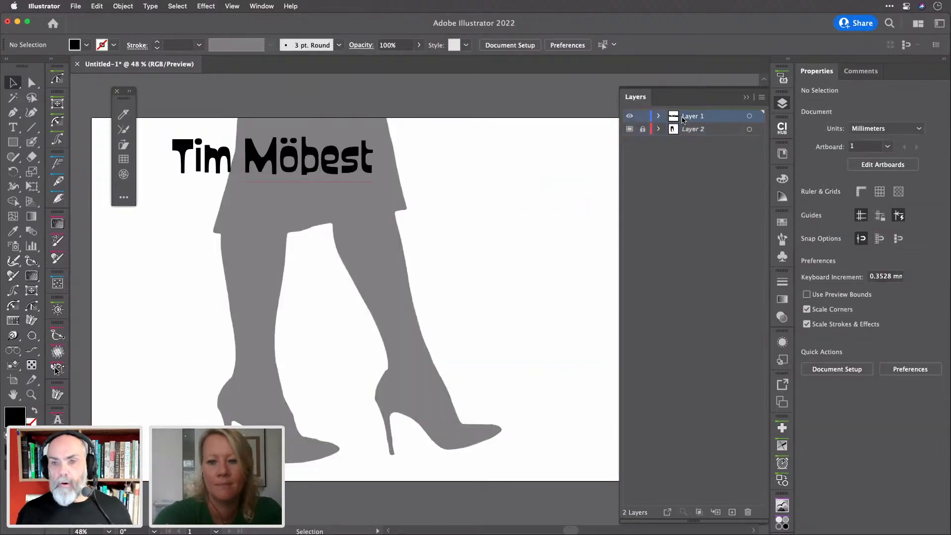
pyautogui.click(782, 103)
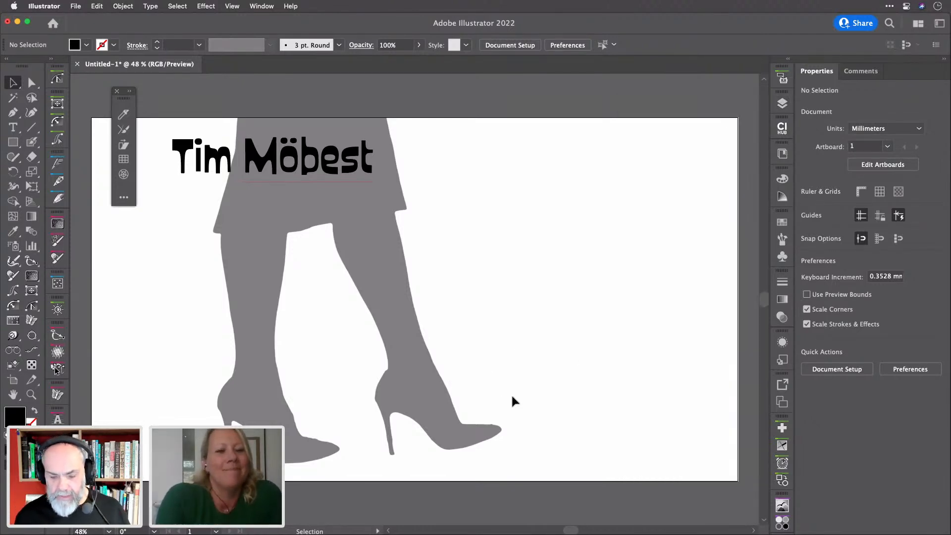
# Zoom to about 111% on the boot heels and switch to the Curvature tool
pyautogui.scroll(5, 56, 370)
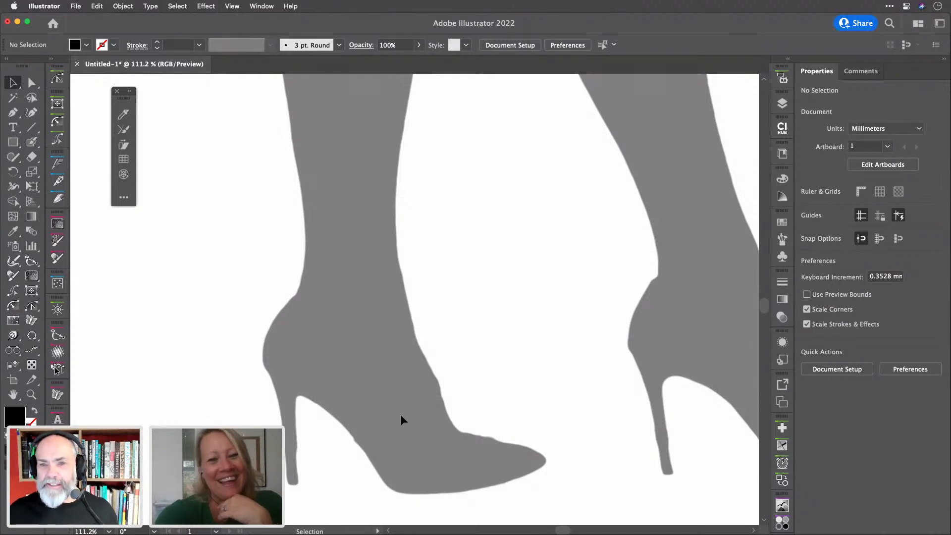
pyautogui.scroll(-3, 408, 439)
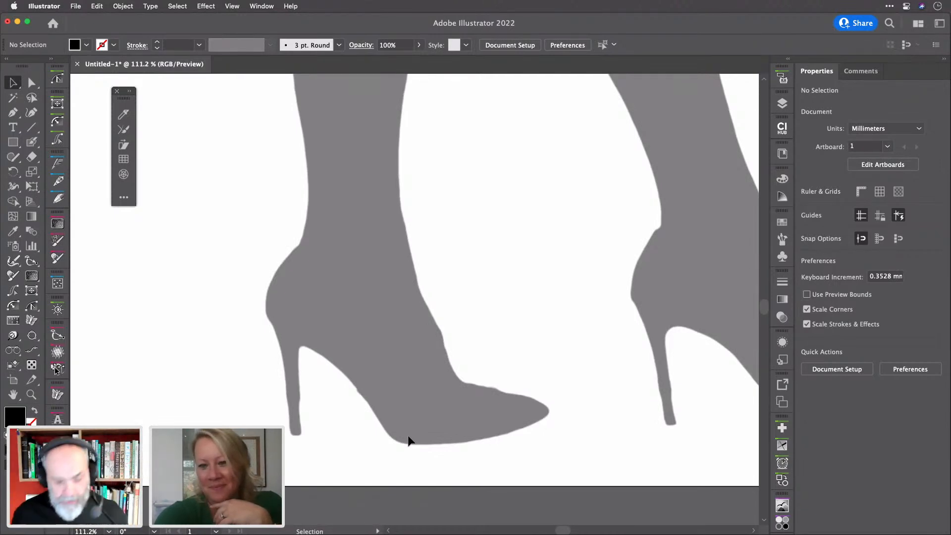
pyautogui.hotkey('shift', '`')
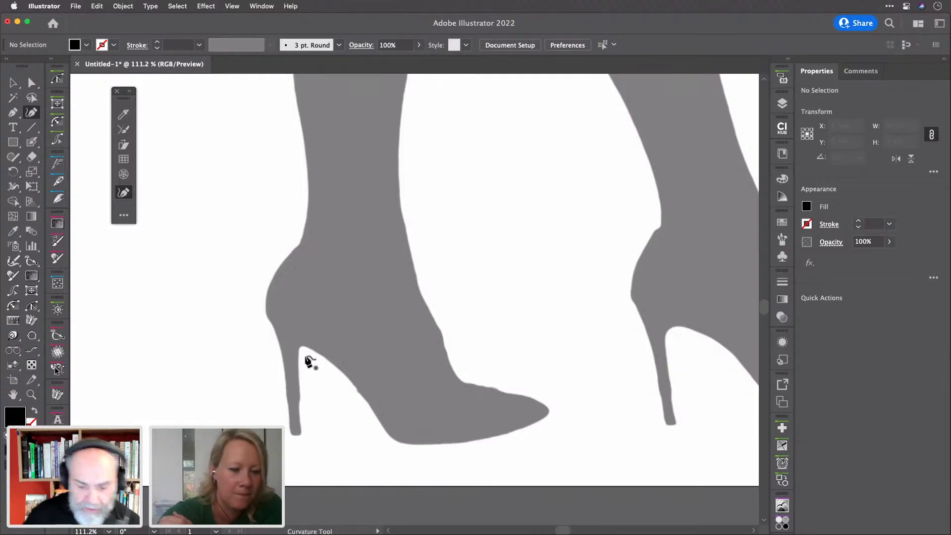
# Trace the front boot's heel with Curvature points, from heel tip down the curve to the sole
pyautogui.click(303, 434)
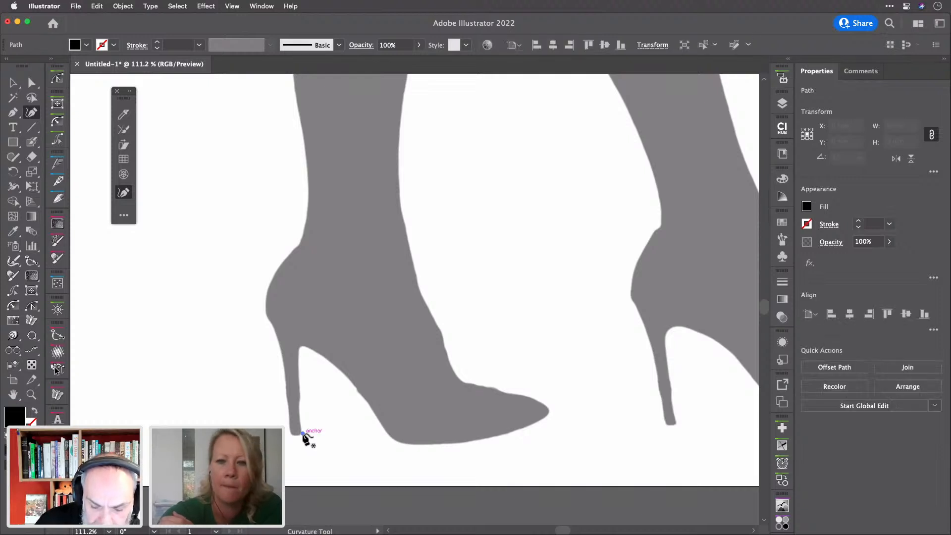
pyautogui.click(299, 388)
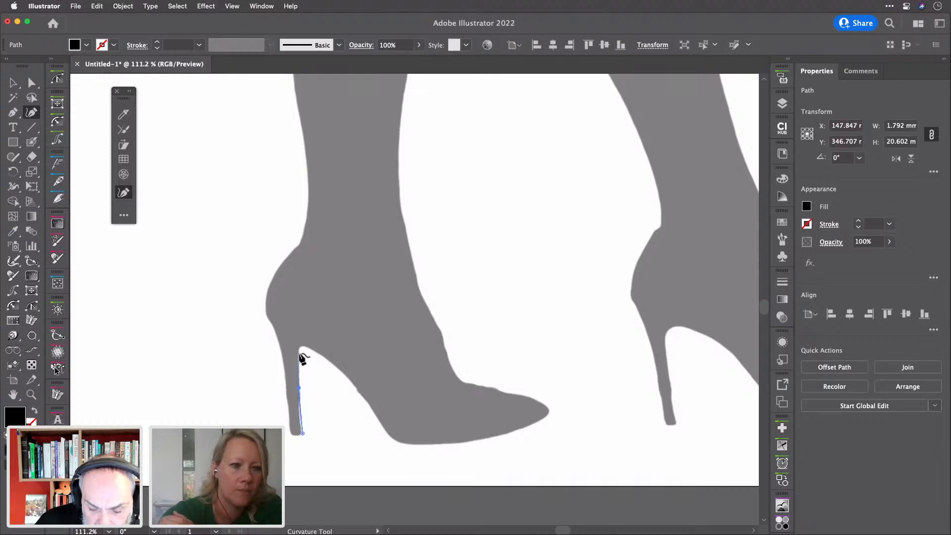
pyautogui.click(300, 353)
pyautogui.scroll(5, 302, 358)
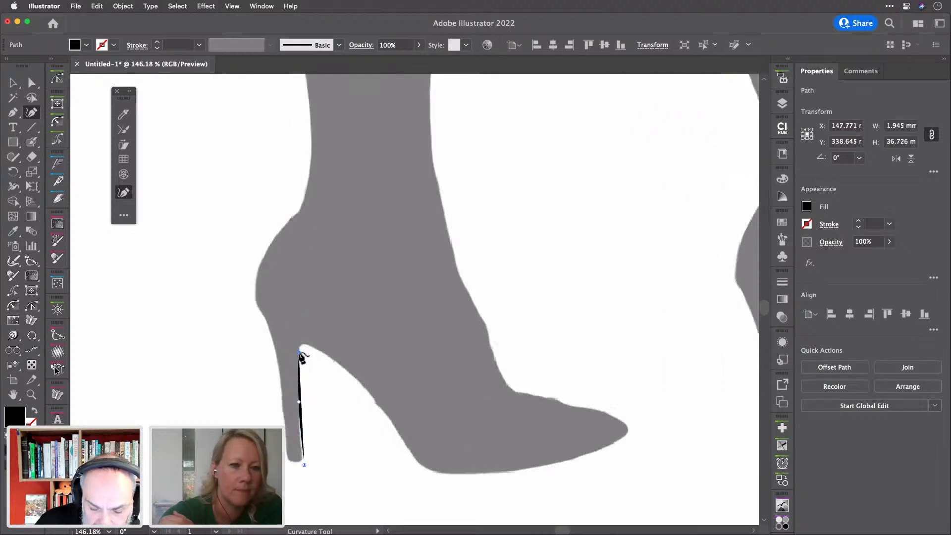
pyautogui.scroll(-5, 301, 357)
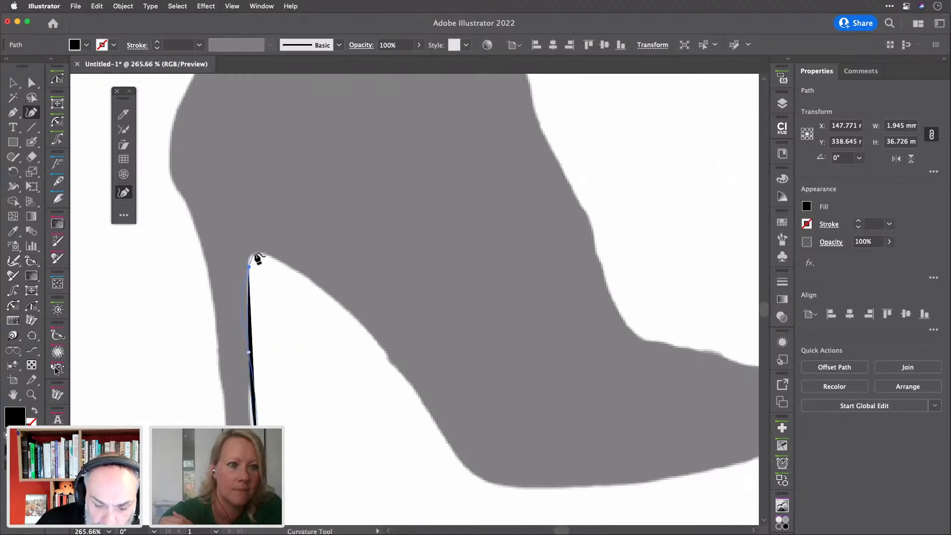
pyautogui.moveTo(251, 263); pyautogui.dragTo(250, 258)
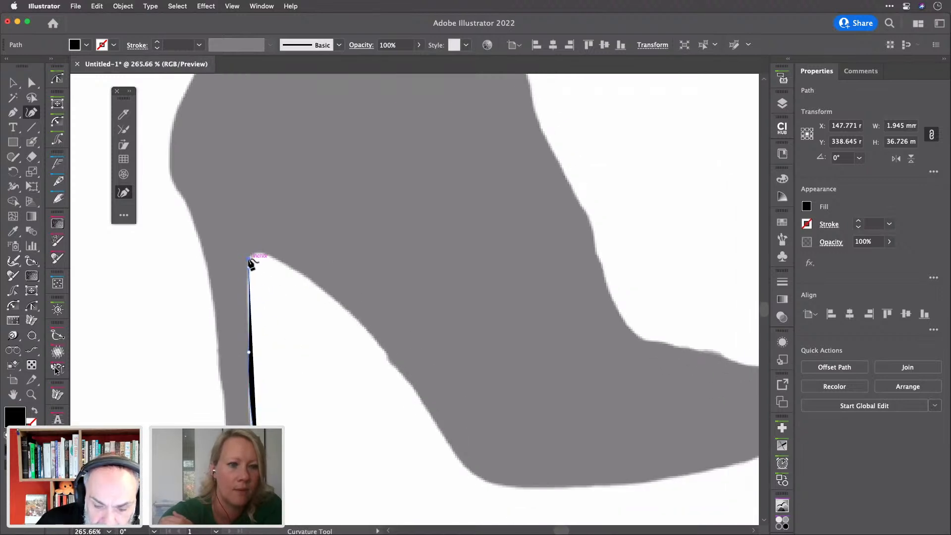
pyautogui.click(258, 253)
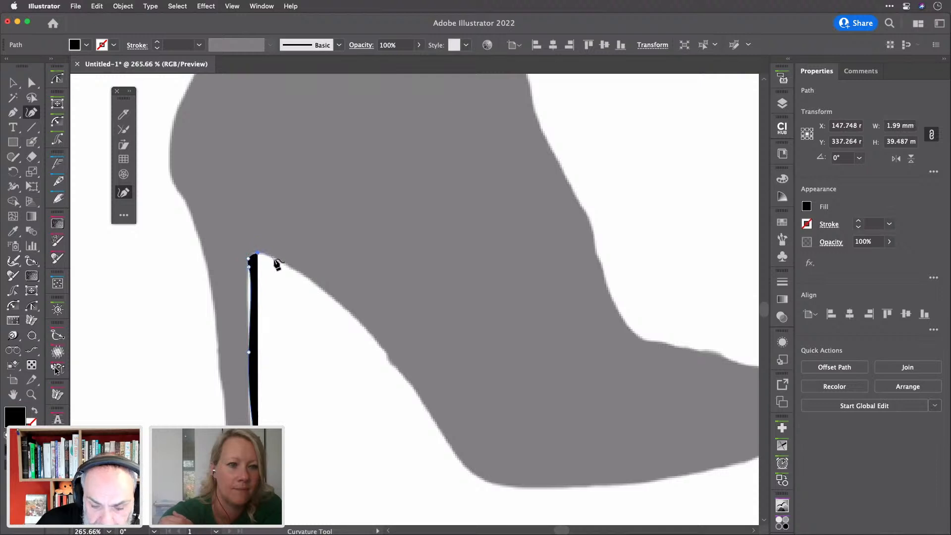
pyautogui.click(274, 258)
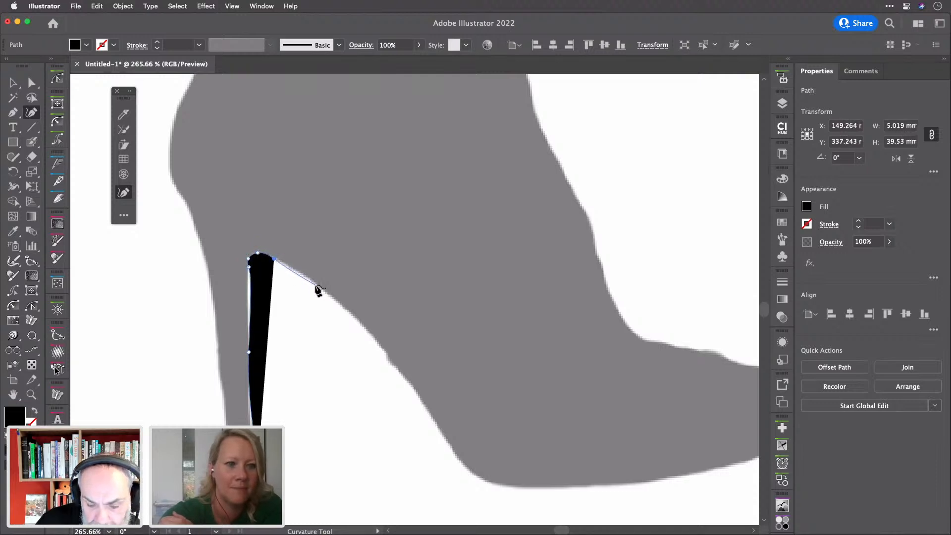
pyautogui.click(288, 266)
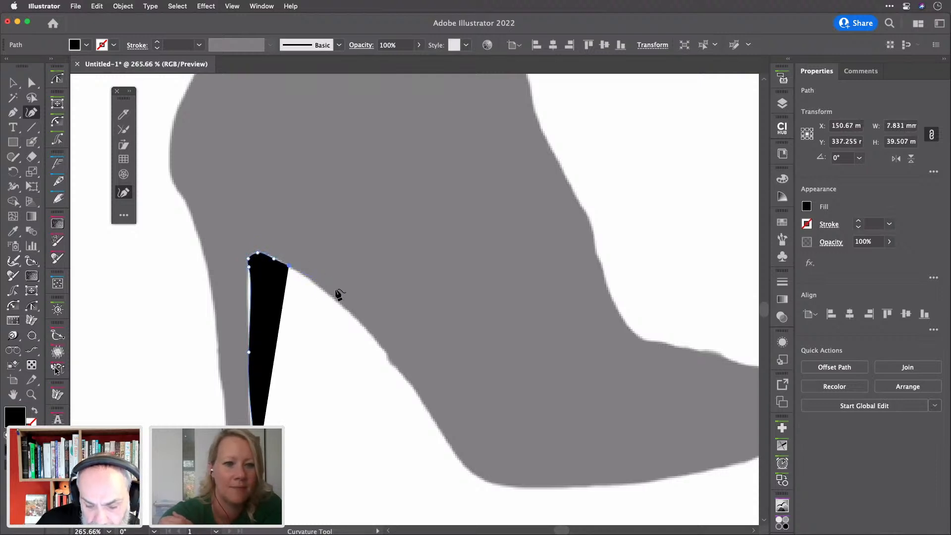
pyautogui.click(362, 325)
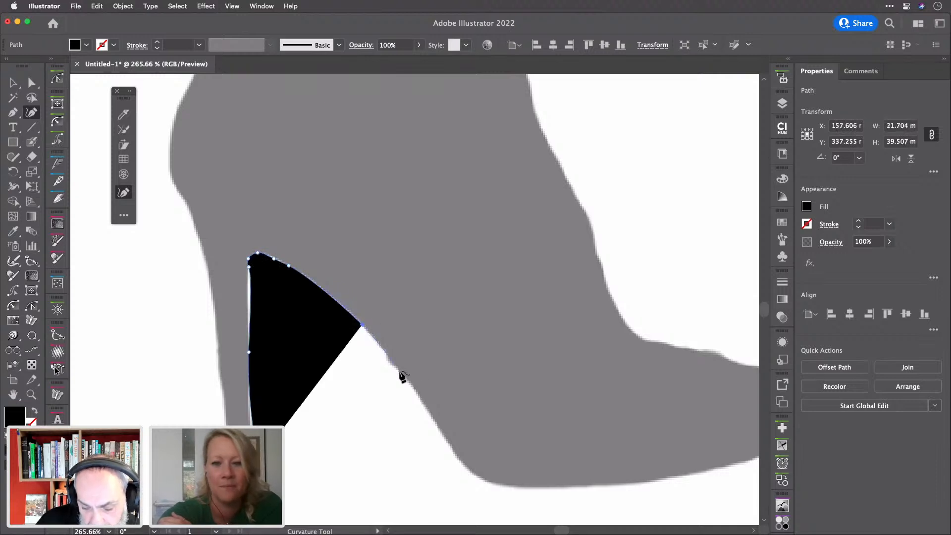
pyautogui.click(421, 398)
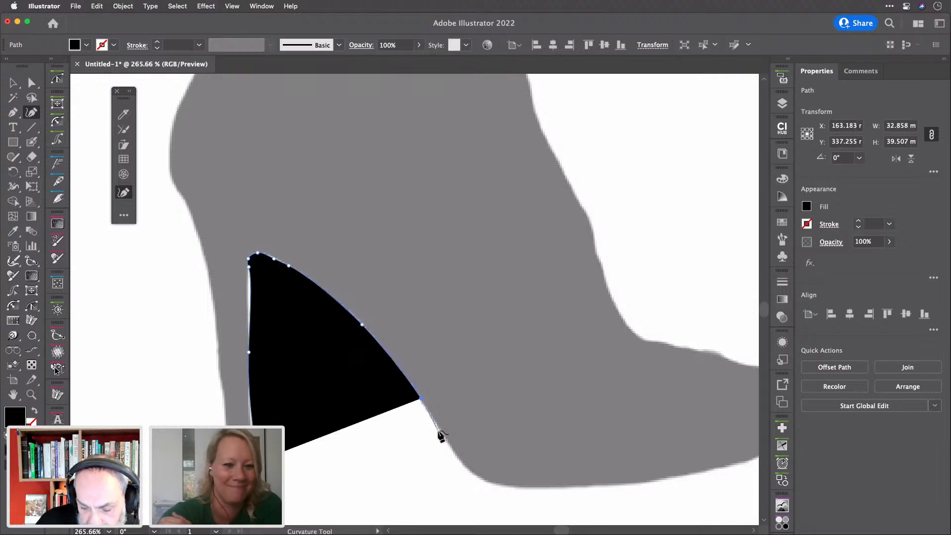
pyautogui.click(446, 440)
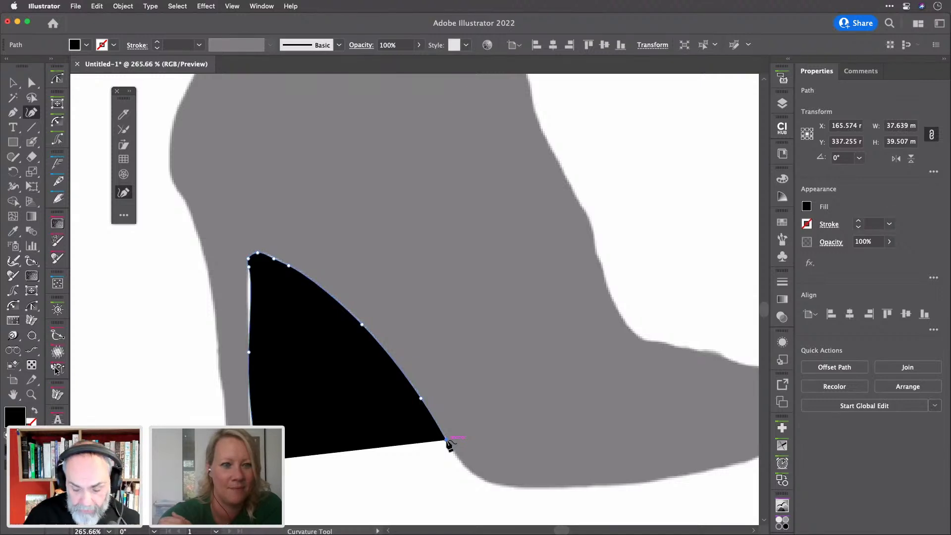
# Continue the outline along the sole's underside up to the toe end
pyautogui.scroll(-3, 449, 445)
pyautogui.hscroll(3, 449, 444)
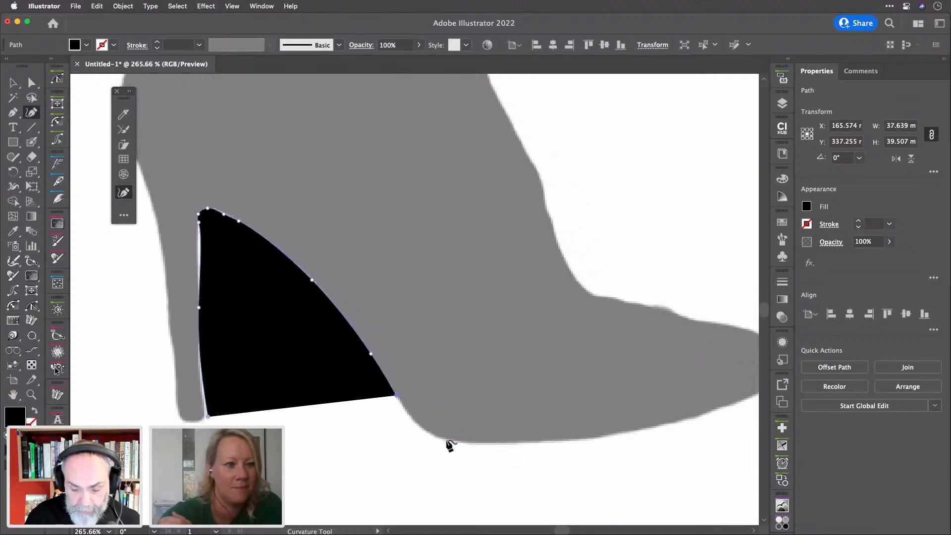
pyautogui.click(415, 421)
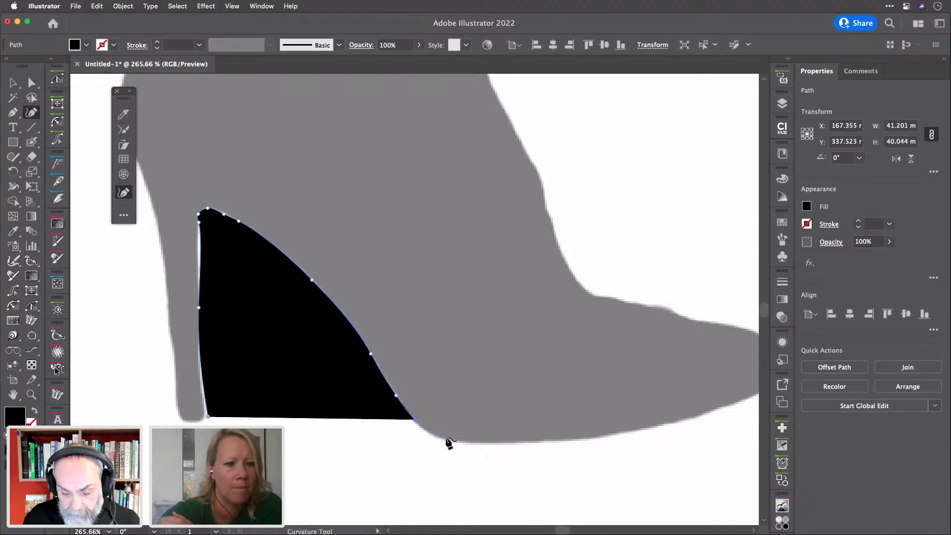
pyautogui.click(447, 438)
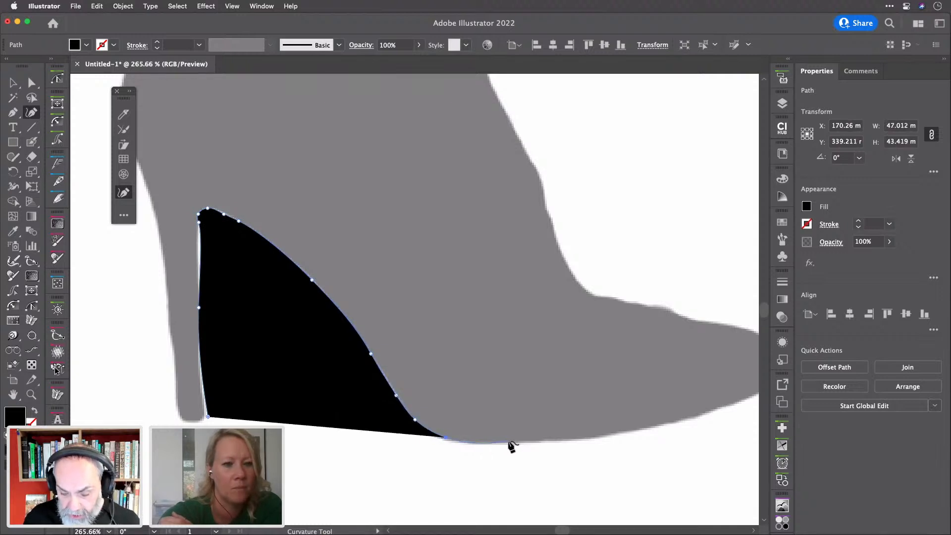
pyautogui.click(461, 441)
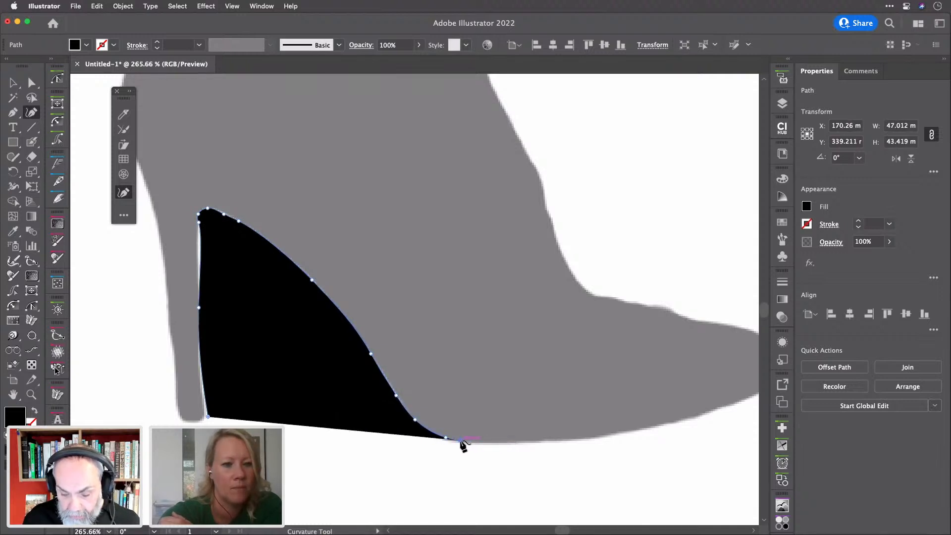
pyautogui.click(568, 440)
pyautogui.hscroll(3, 571, 442)
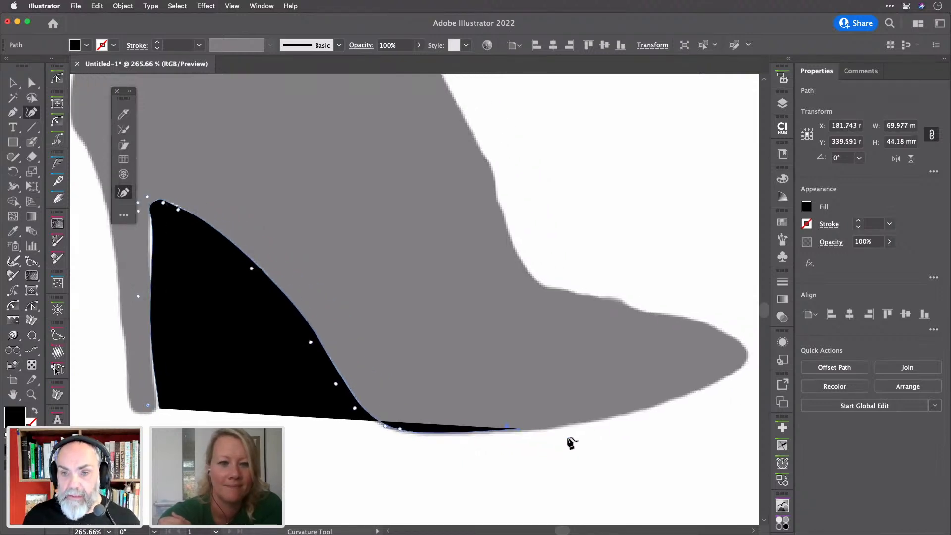
pyautogui.hscroll(2, 571, 443)
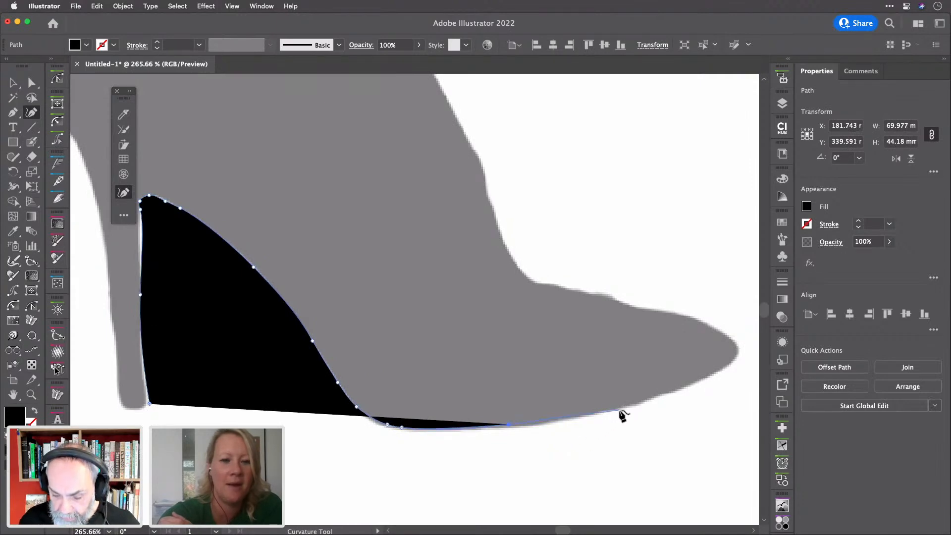
pyautogui.click(561, 419)
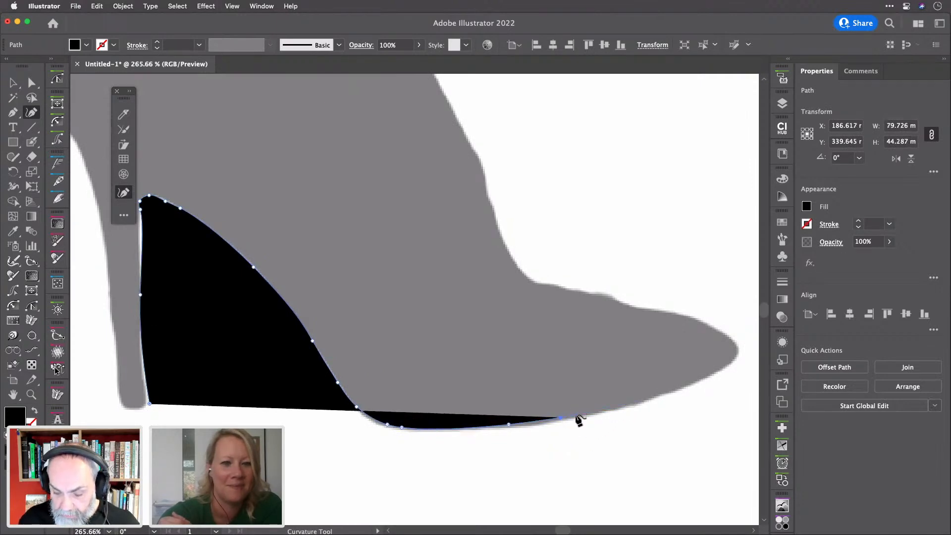
pyautogui.click(694, 383)
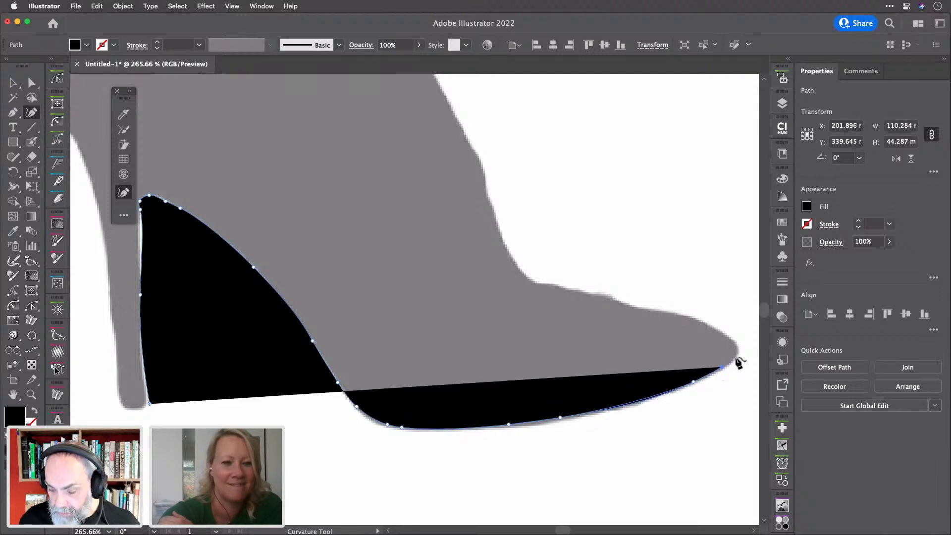
pyautogui.click(733, 357)
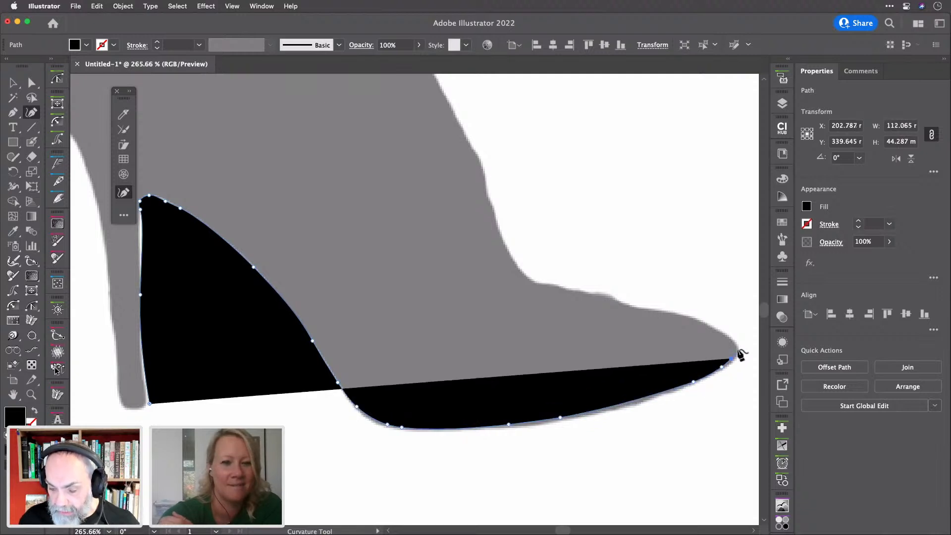
# Round the toe tip and trace back along the foot's upper edge to the instep
pyautogui.click(737, 350)
pyautogui.click(731, 341)
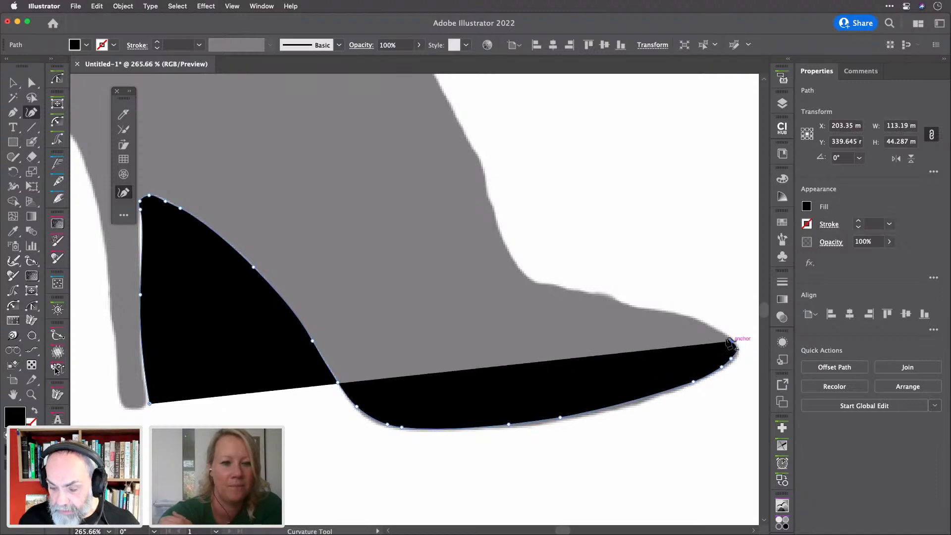
pyautogui.click(716, 331)
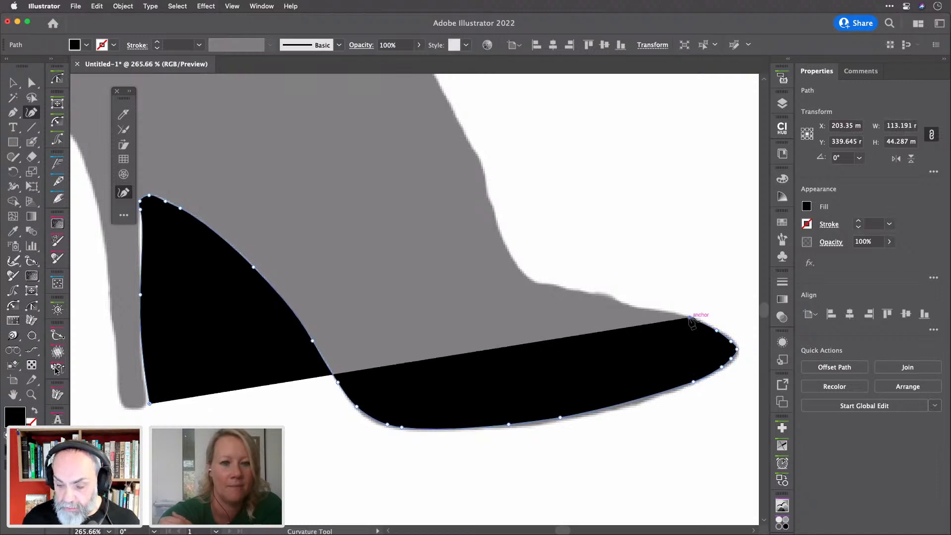
pyautogui.click(663, 312)
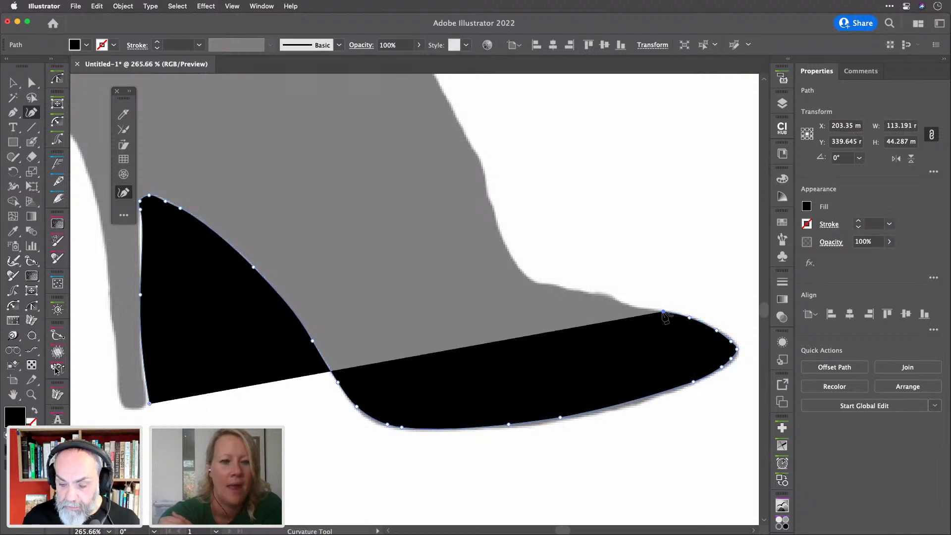
pyautogui.click(634, 309)
pyautogui.click(613, 300)
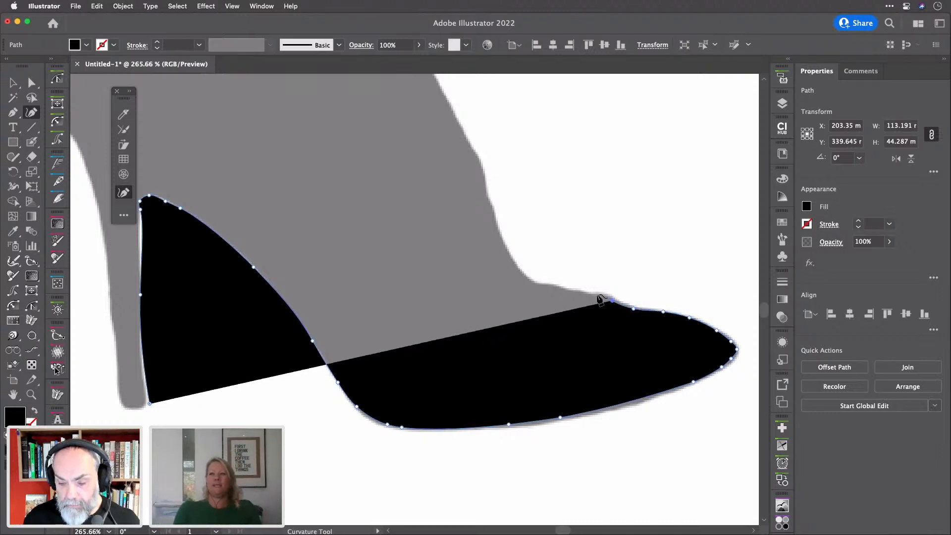
pyautogui.click(591, 294)
pyautogui.click(577, 290)
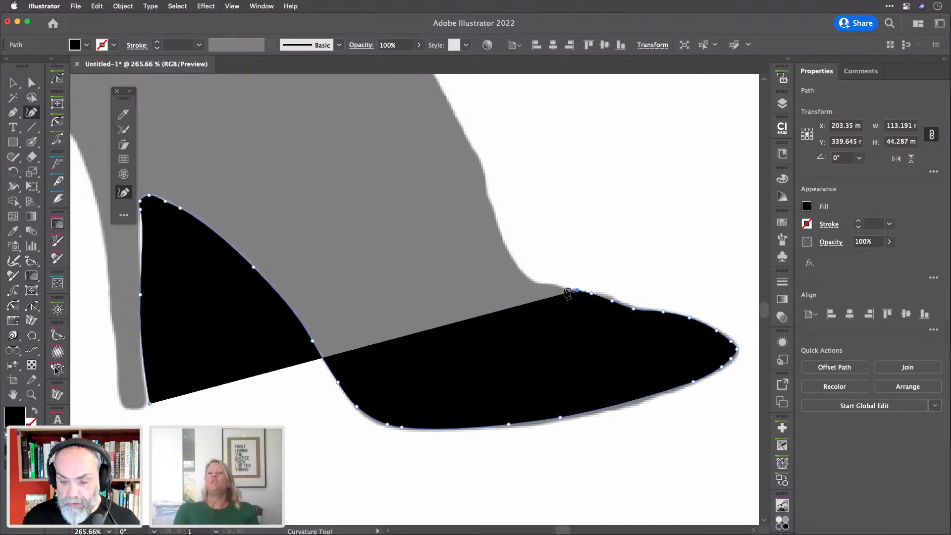
pyautogui.click(562, 287)
pyautogui.click(540, 283)
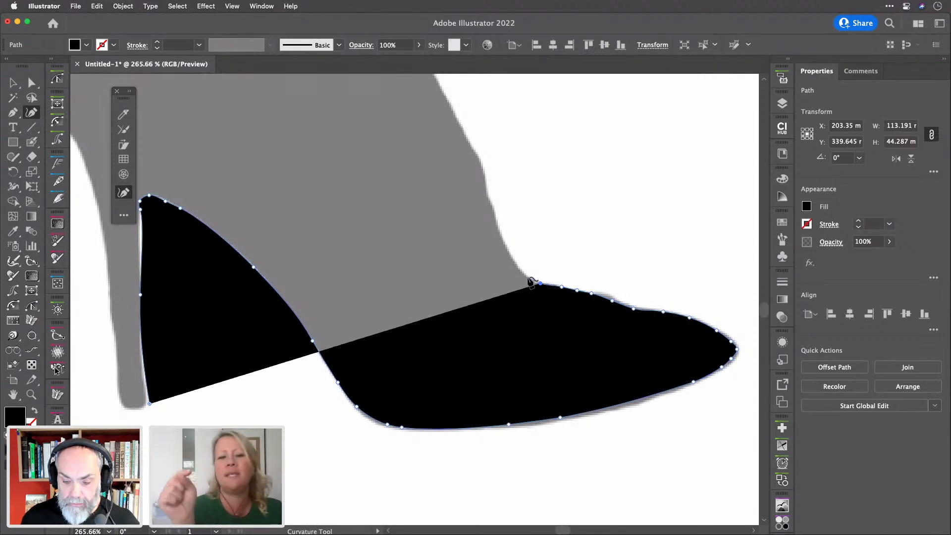
pyautogui.click(526, 276)
# Add Curvature anchors up the boot's front edge from the ankle to mid-shaft, refining the curve
pyautogui.scroll(5, 528, 281)
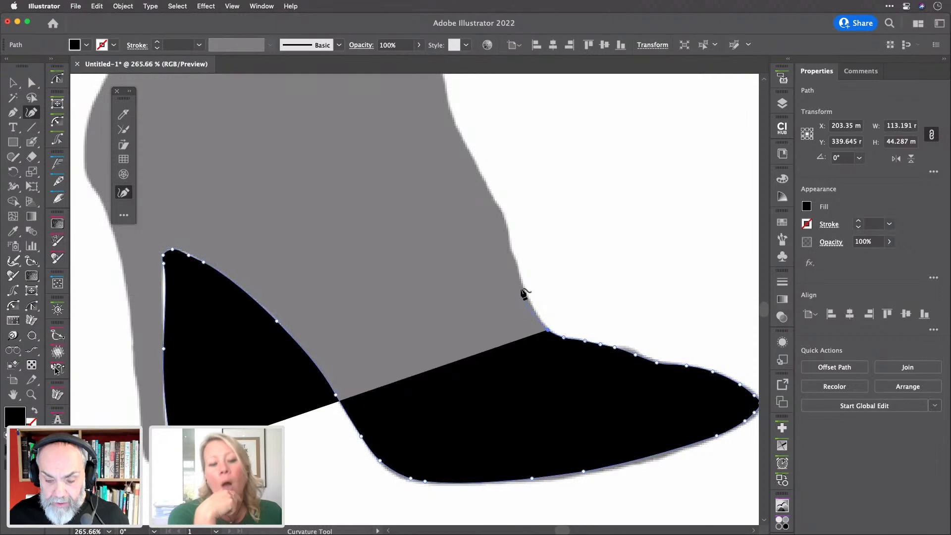
pyautogui.click(517, 273)
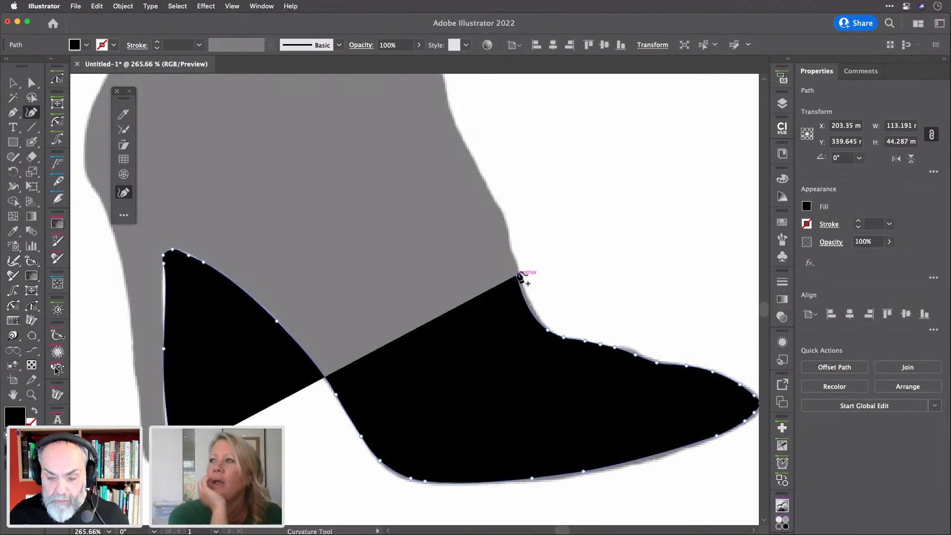
pyautogui.click(514, 258)
pyautogui.click(510, 252)
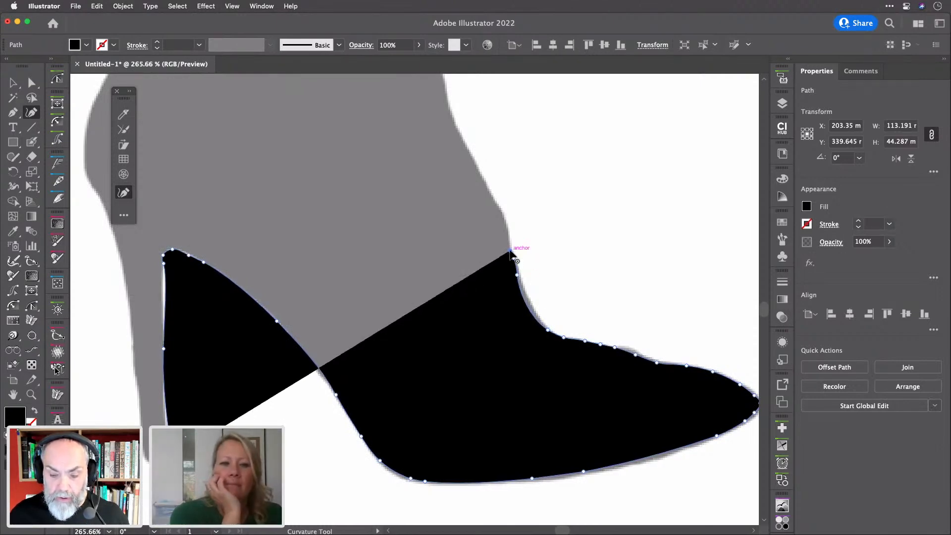
pyautogui.click(506, 226)
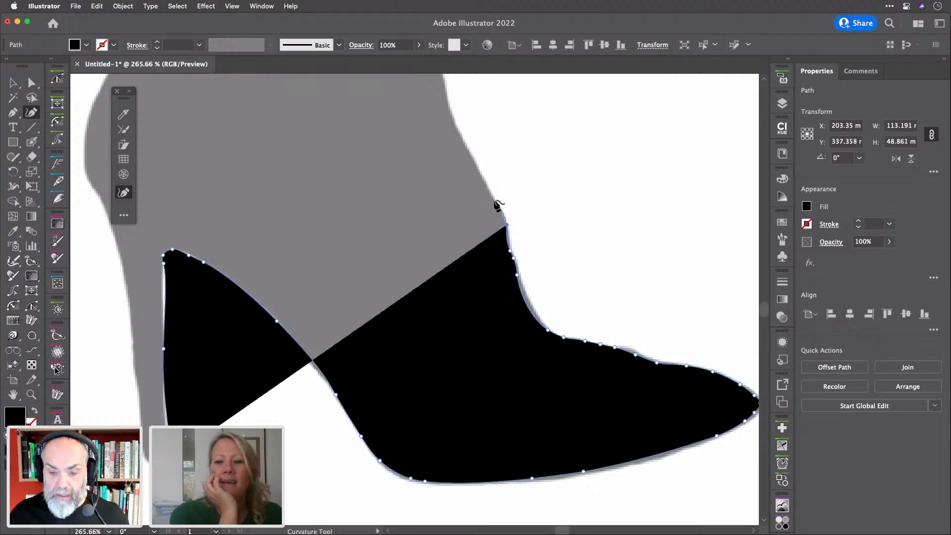
pyautogui.click(462, 140)
pyautogui.click(504, 227)
pyautogui.moveTo(506, 225)
pyautogui.mouseDown()
pyautogui.moveTo(488, 198)
pyautogui.moveTo(505, 228)
pyautogui.mouseUp()
pyautogui.click(504, 220)
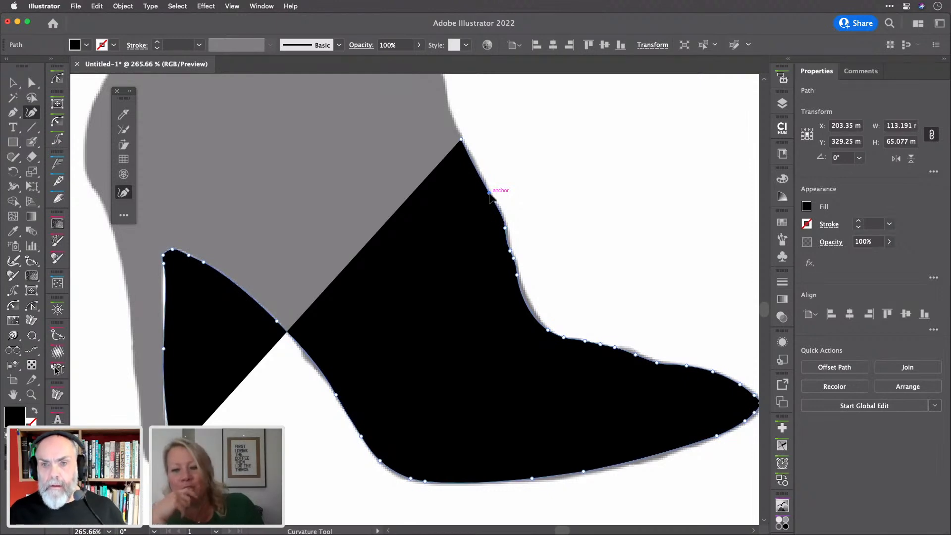
pyautogui.scroll(4, 490, 196)
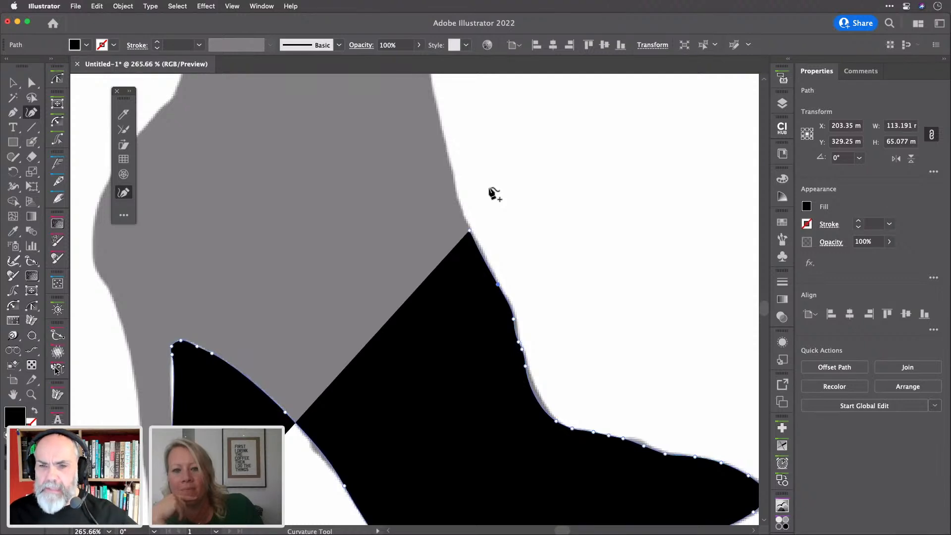
pyautogui.click(457, 199)
pyautogui.click(453, 173)
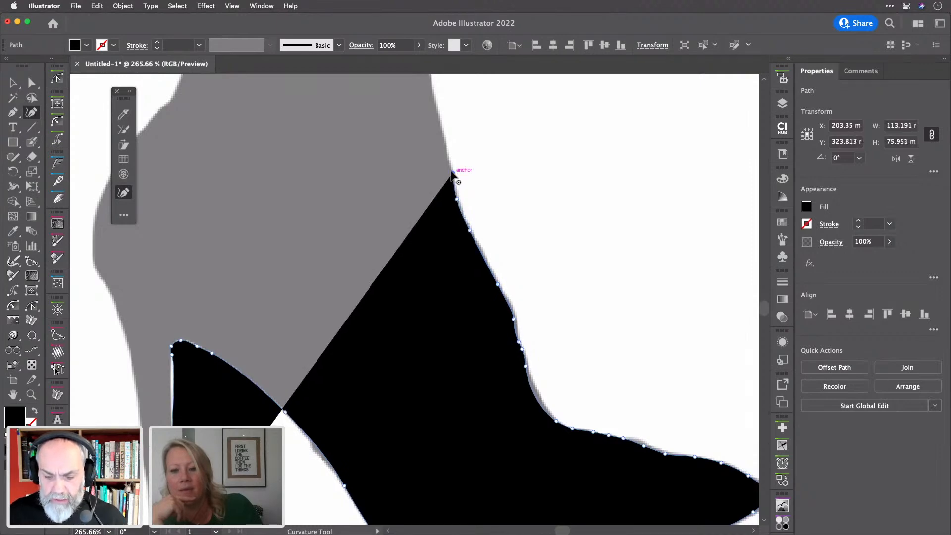
pyautogui.click(445, 149)
# Continue placing anchors up the leg's front edge to the top of the boot shaft
pyautogui.scroll(3, 445, 131)
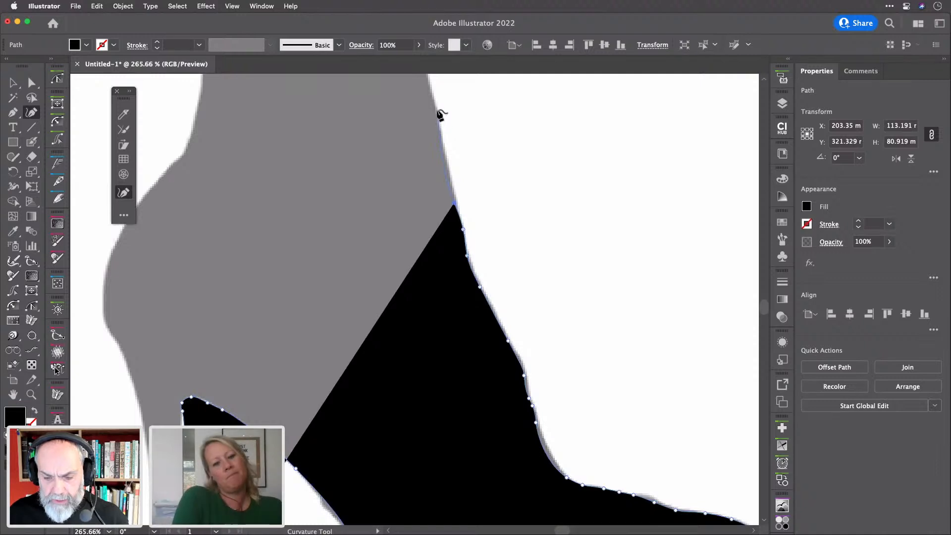
pyautogui.click(436, 114)
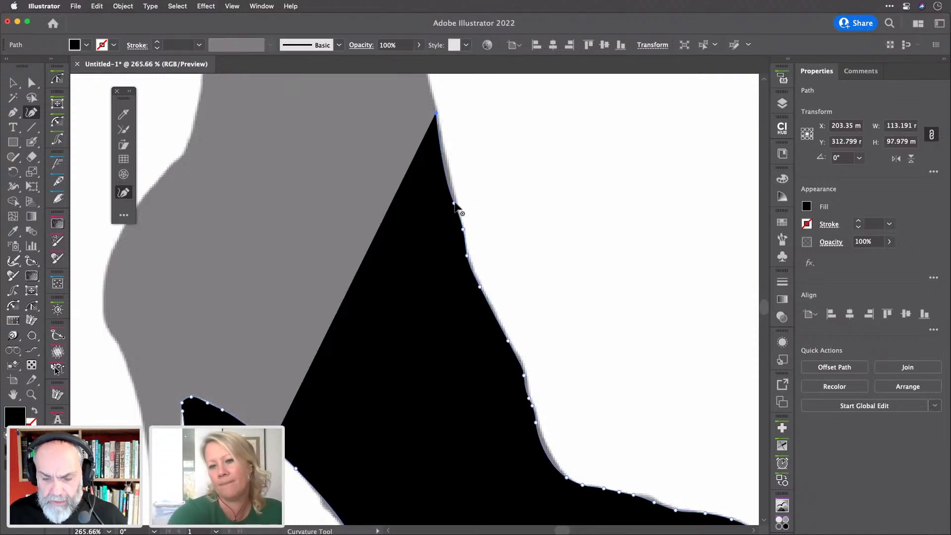
pyautogui.click(449, 172)
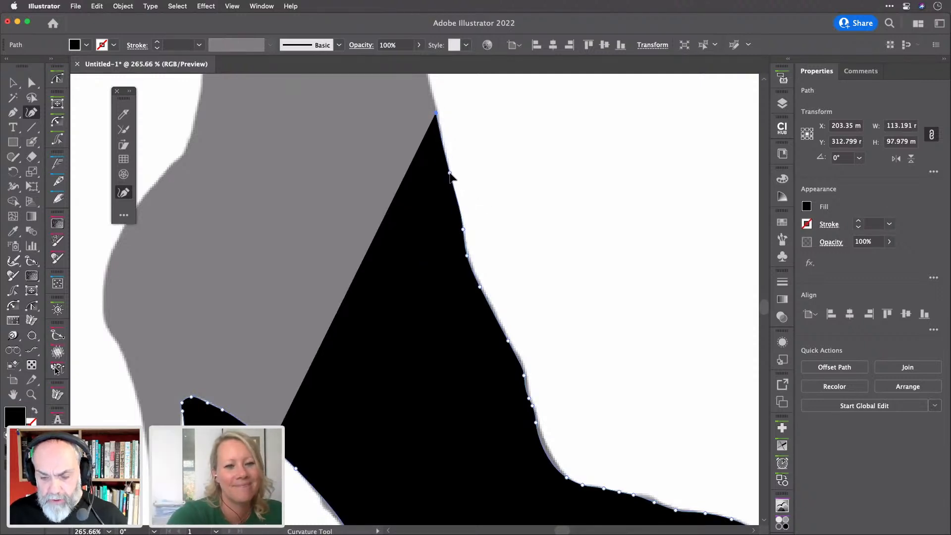
pyautogui.scroll(4, 449, 173)
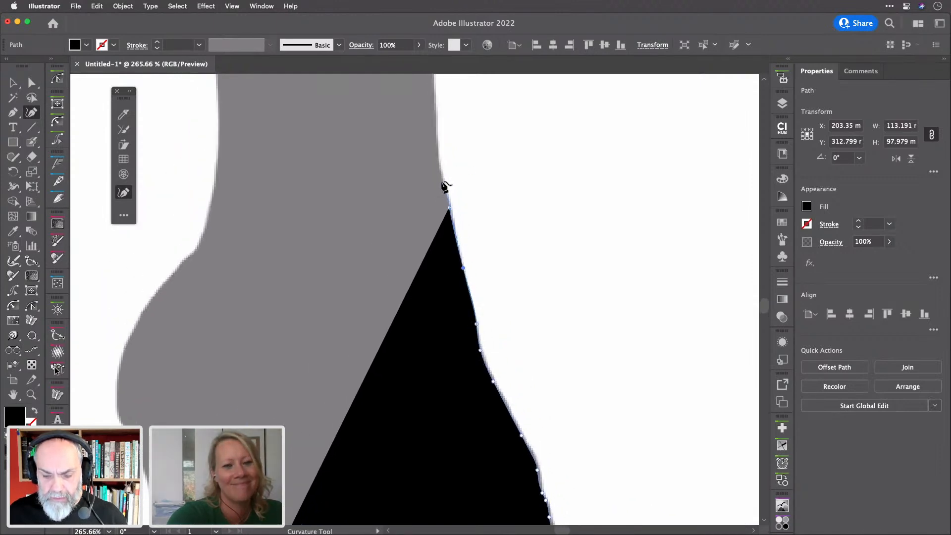
pyautogui.click(440, 180)
pyautogui.click(437, 162)
pyautogui.scroll(-5, 437, 162)
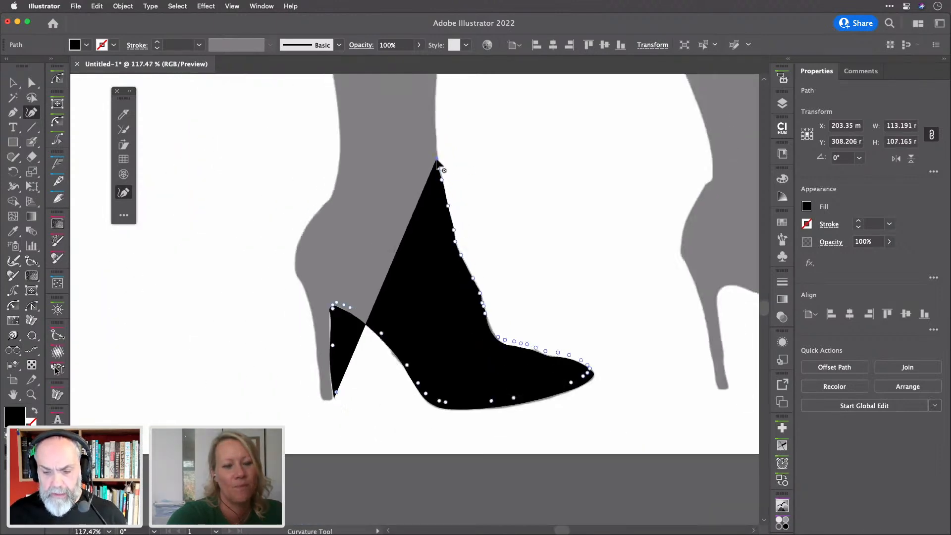
pyautogui.scroll(4, 437, 162)
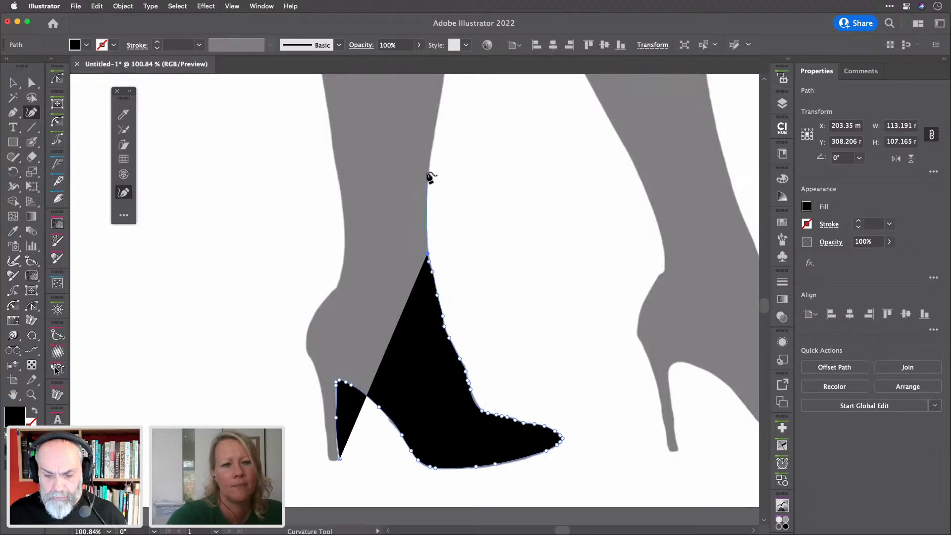
pyautogui.click(427, 179)
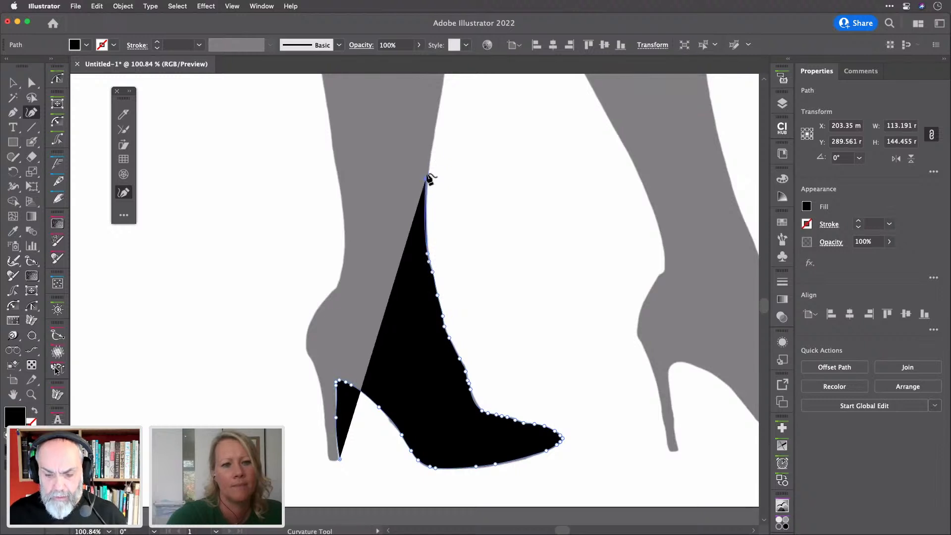
pyautogui.click(438, 117)
pyautogui.scroll(5, 439, 129)
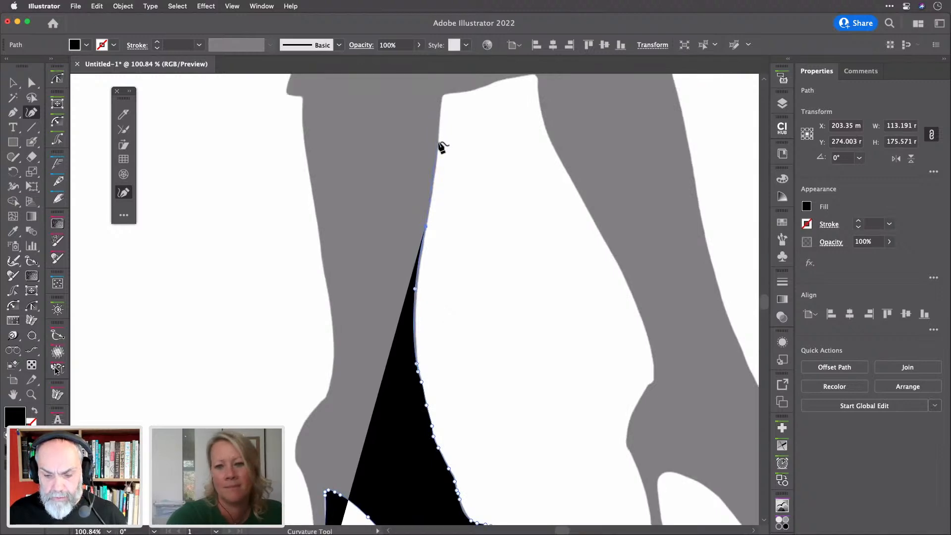
pyautogui.click(438, 142)
pyautogui.click(441, 95)
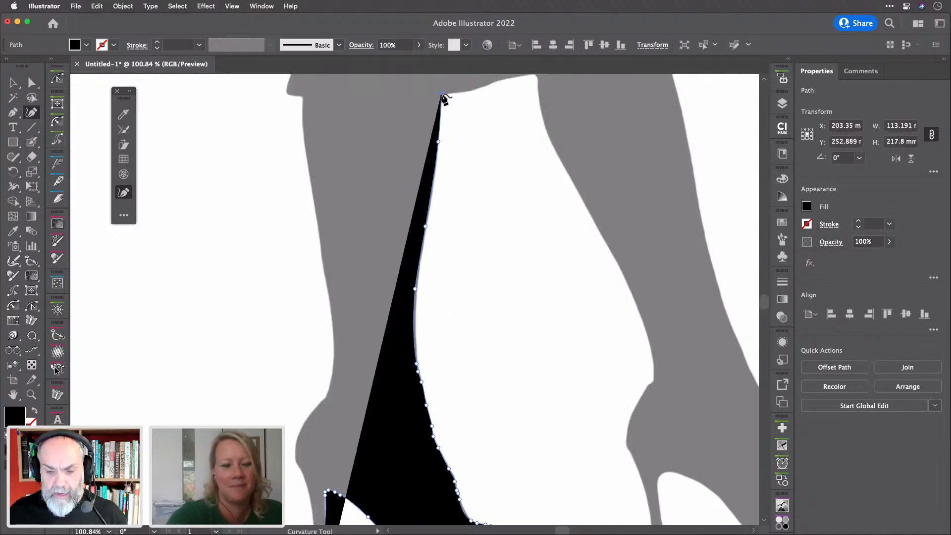
# Mark the shaft's top-left corner and trace the back edge down to the ankle, shaping its curves
pyautogui.click(304, 96)
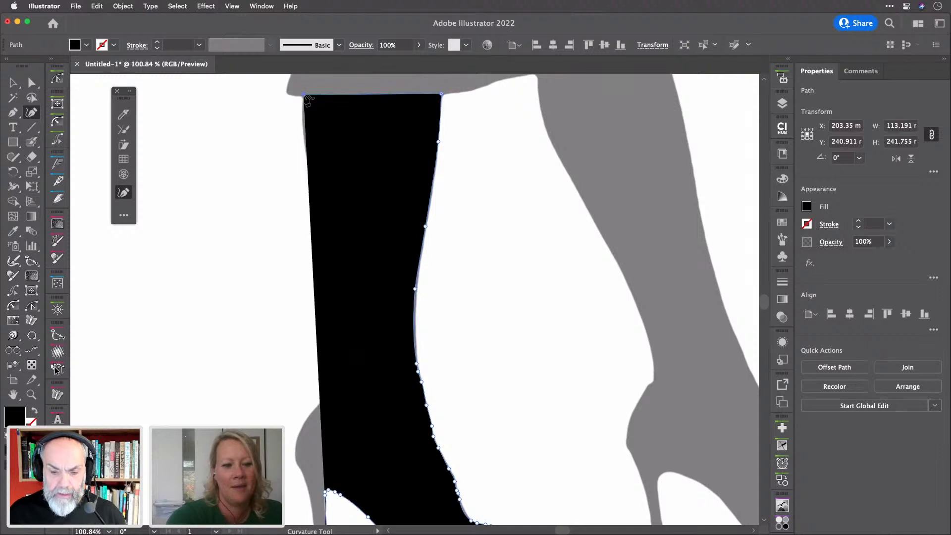
pyautogui.click(303, 126)
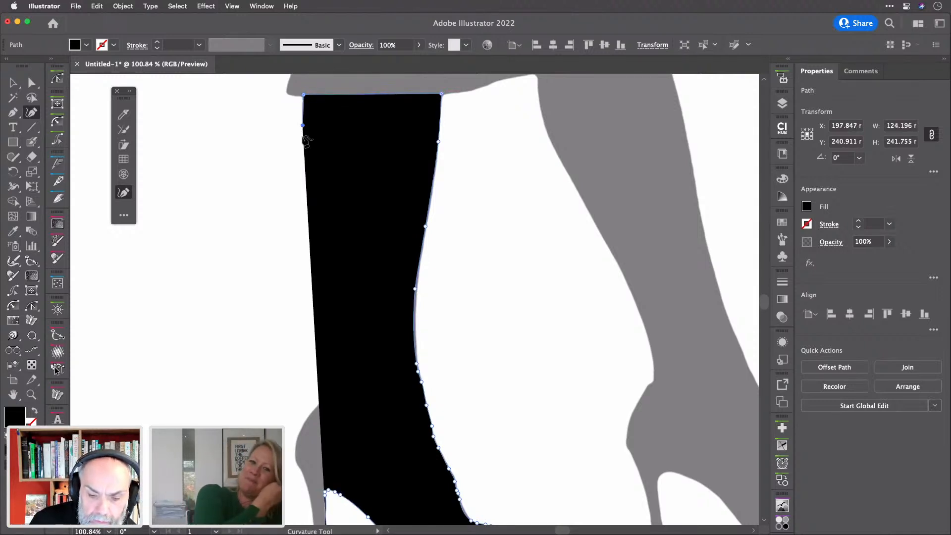
pyautogui.click(316, 185)
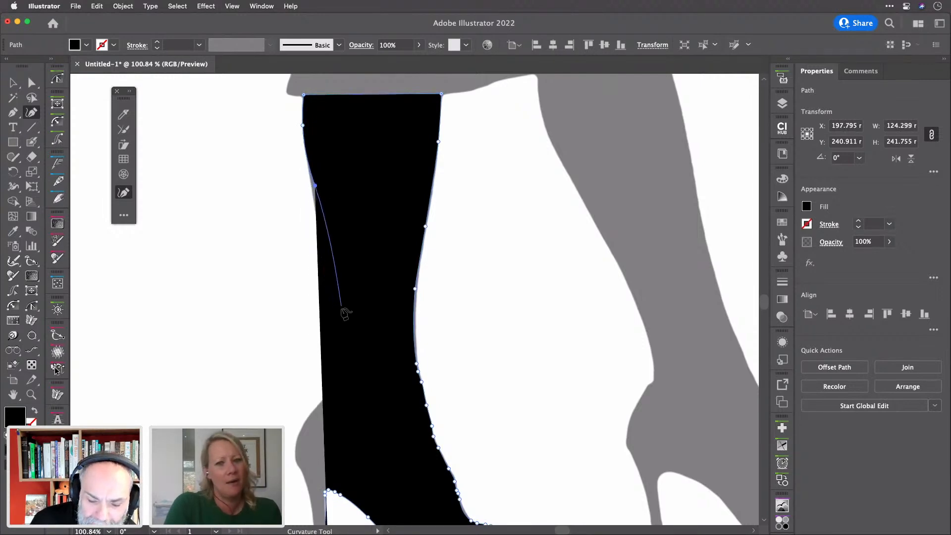
pyautogui.rightClick(336, 315)
pyautogui.press('Escape')
pyautogui.click(331, 307)
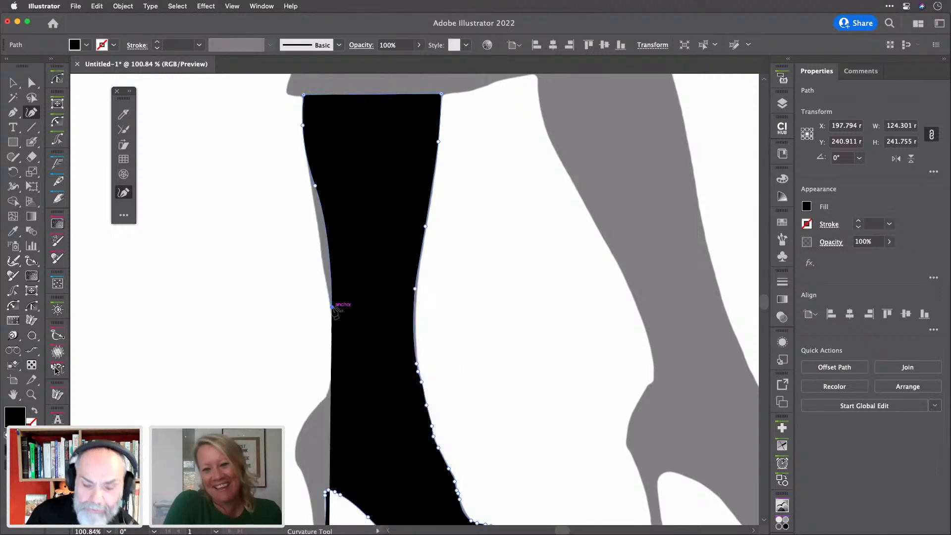
pyautogui.moveTo(331, 308); pyautogui.dragTo(334, 346)
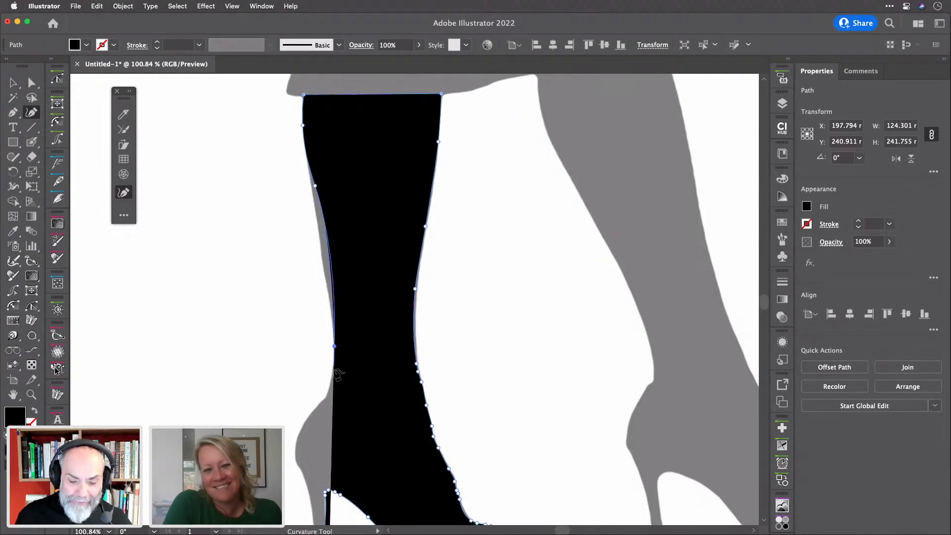
pyautogui.click(328, 395)
pyautogui.moveTo(329, 396); pyautogui.dragTo(332, 373)
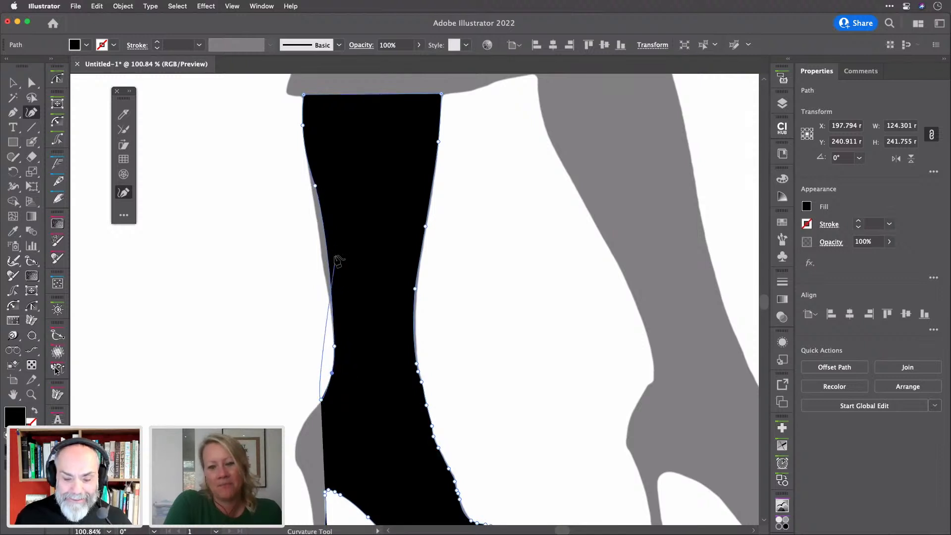
pyautogui.moveTo(328, 254); pyautogui.dragTo(322, 264)
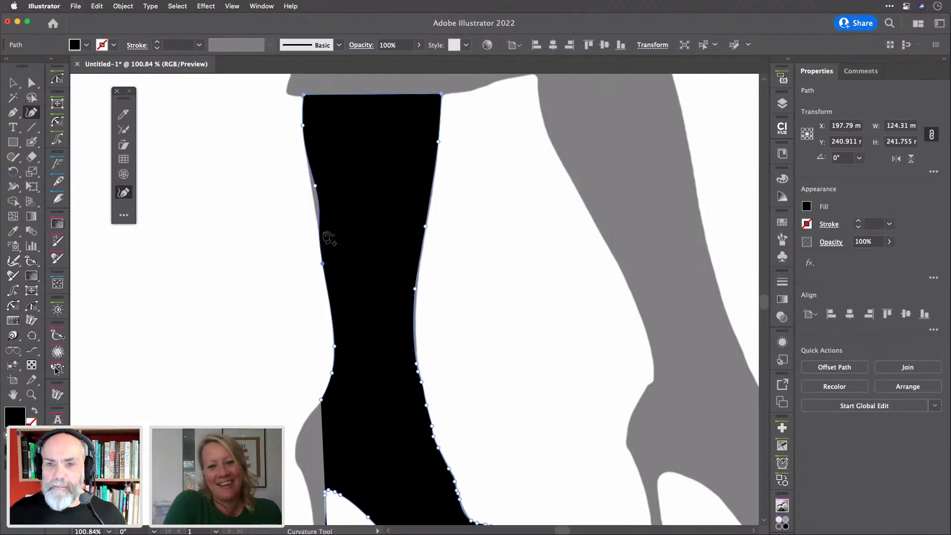
pyautogui.moveTo(315, 184); pyautogui.dragTo(310, 194)
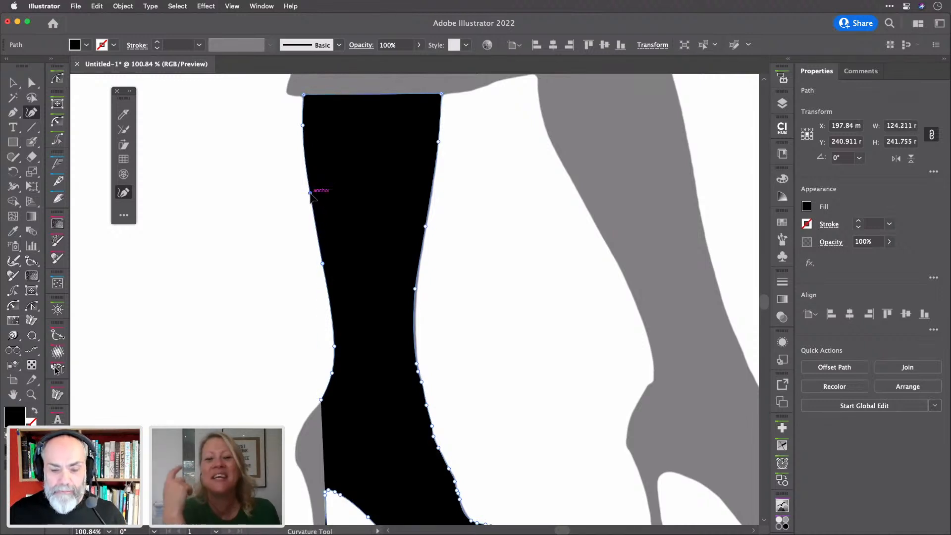
# Trace the heel's back edge down to the tip and close the boot path there
pyautogui.scroll(-8, 312, 198)
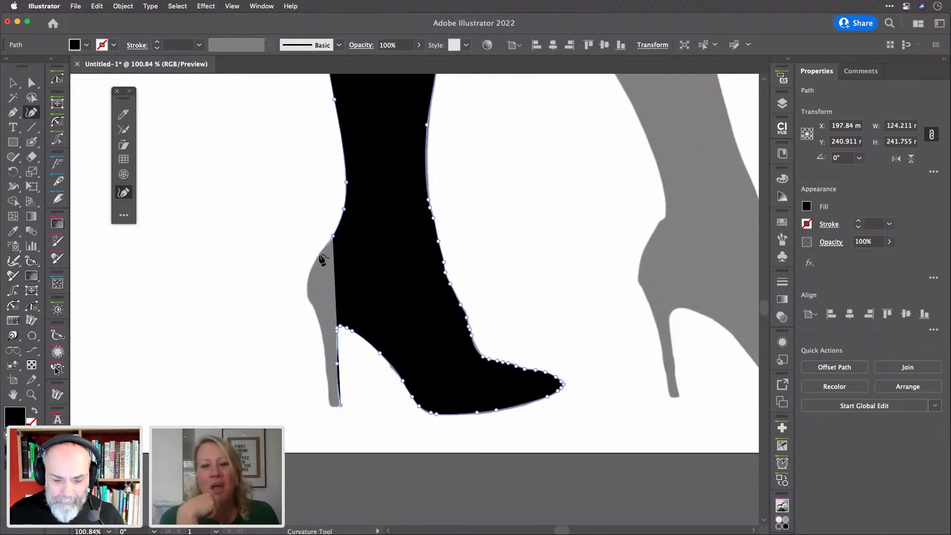
pyautogui.moveTo(319, 255); pyautogui.dragTo(307, 289)
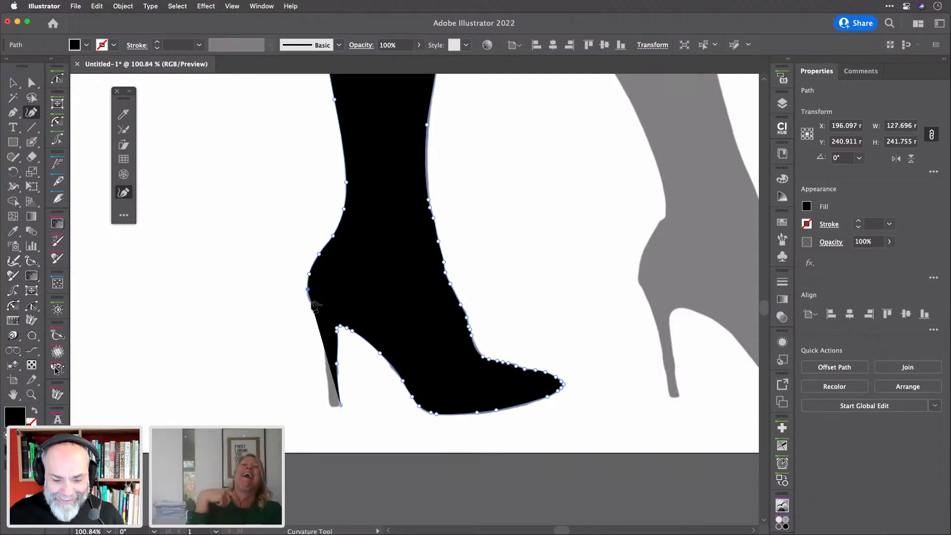
pyautogui.click(312, 303)
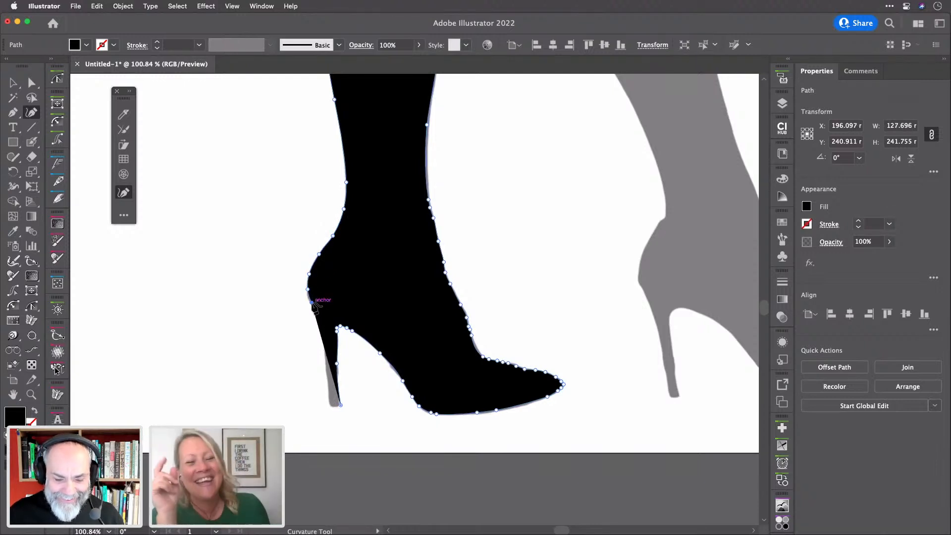
pyautogui.click(317, 313)
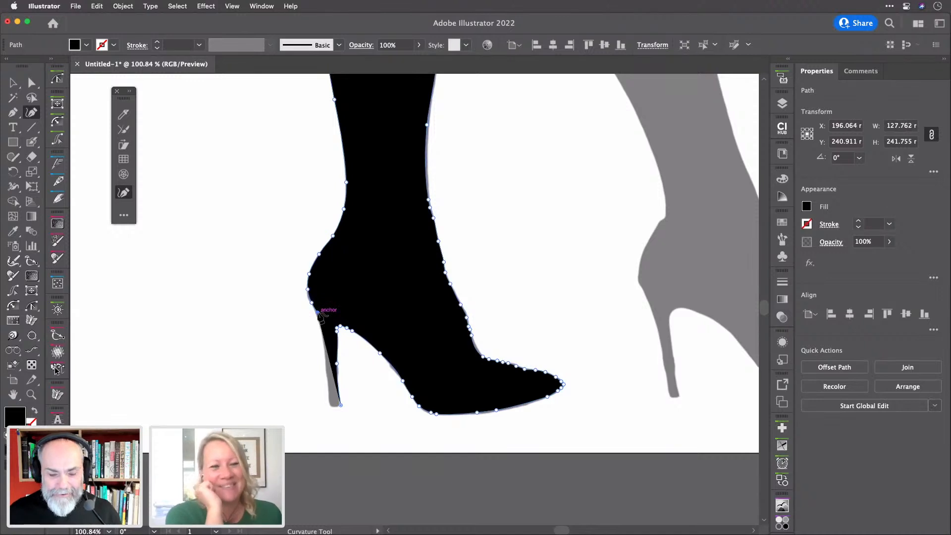
pyautogui.scroll(3, 318, 313)
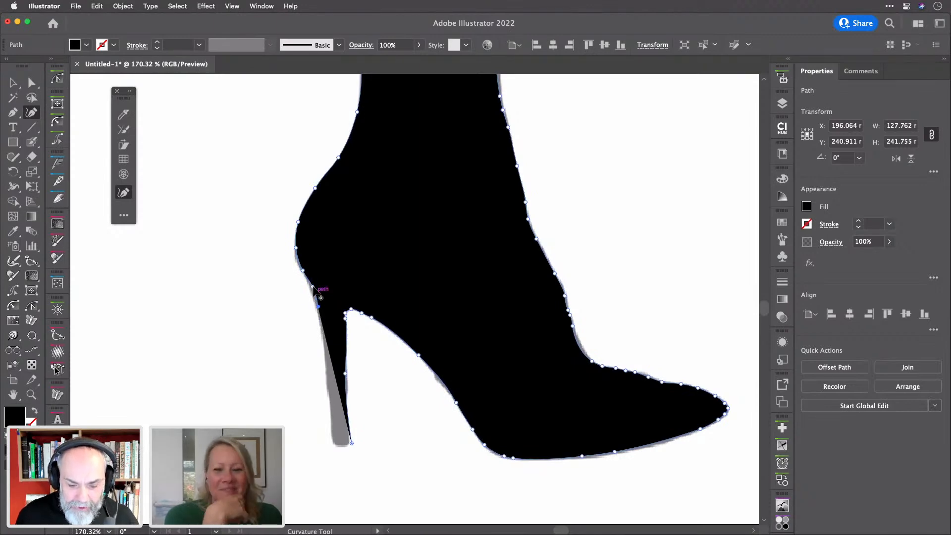
pyautogui.click(308, 285)
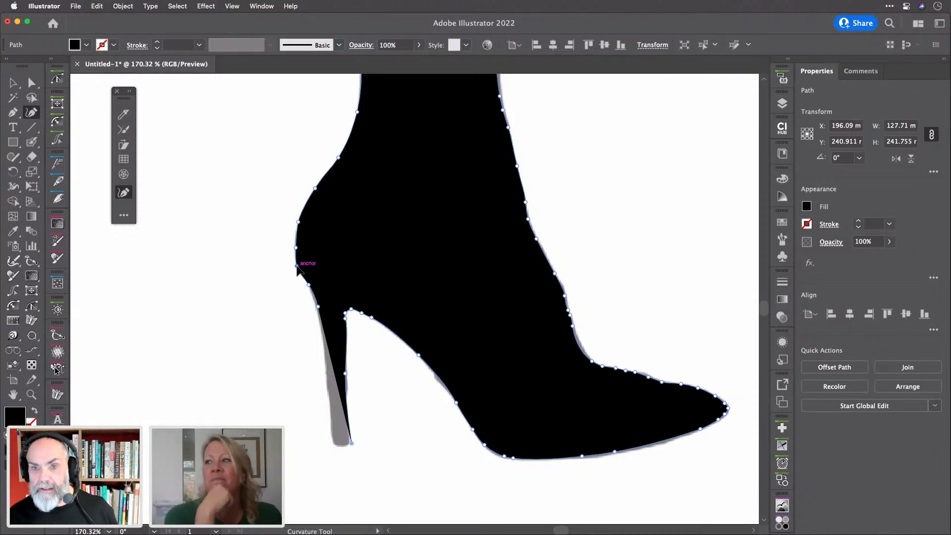
pyautogui.rightClick(328, 354)
pyautogui.press('Escape')
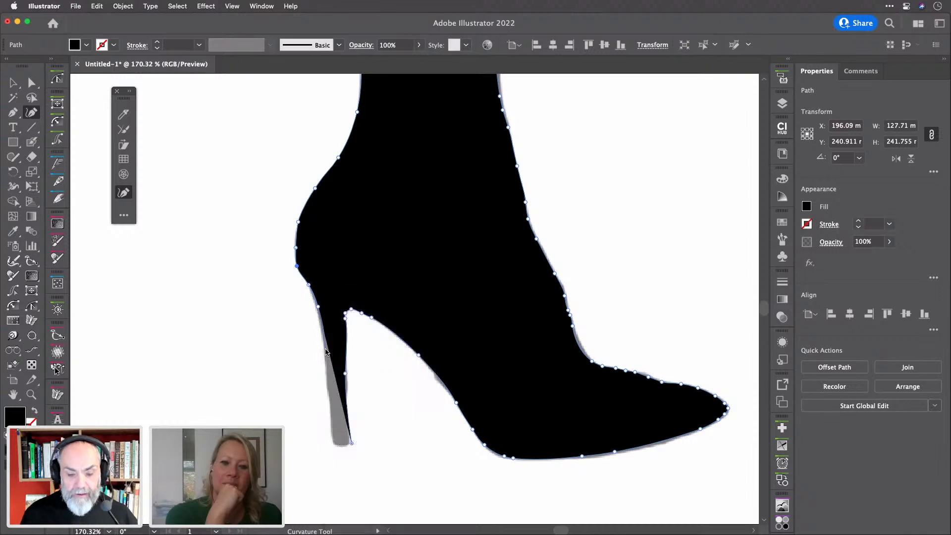
pyautogui.click(325, 345)
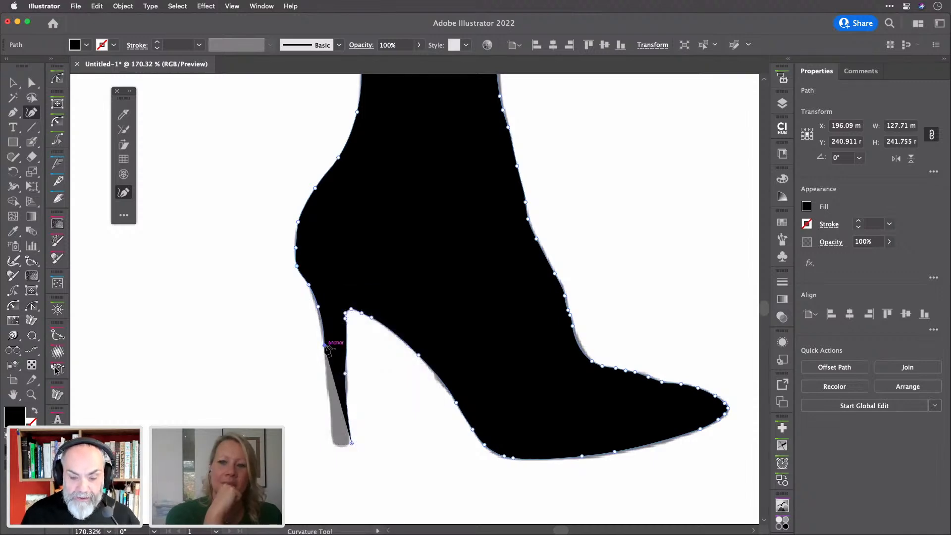
pyautogui.click(329, 391)
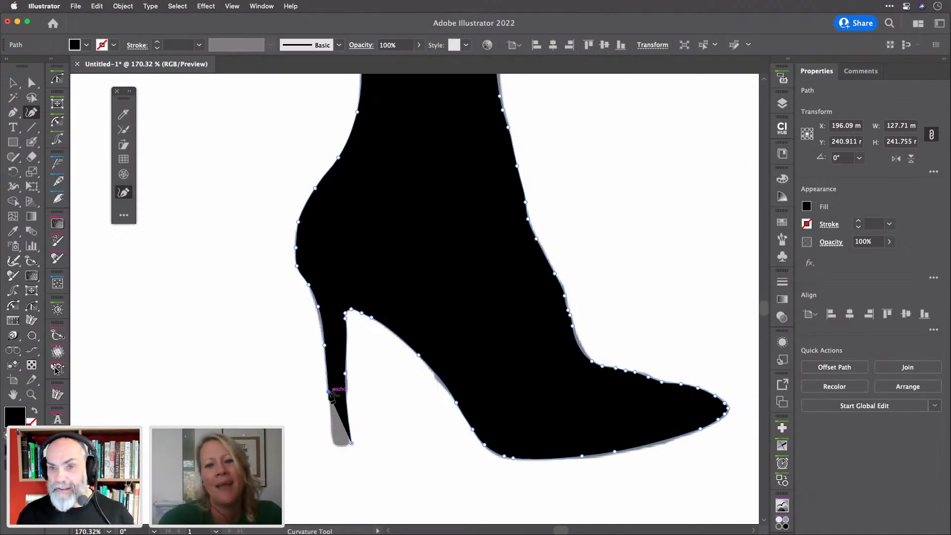
pyautogui.click(332, 442)
pyautogui.click(341, 447)
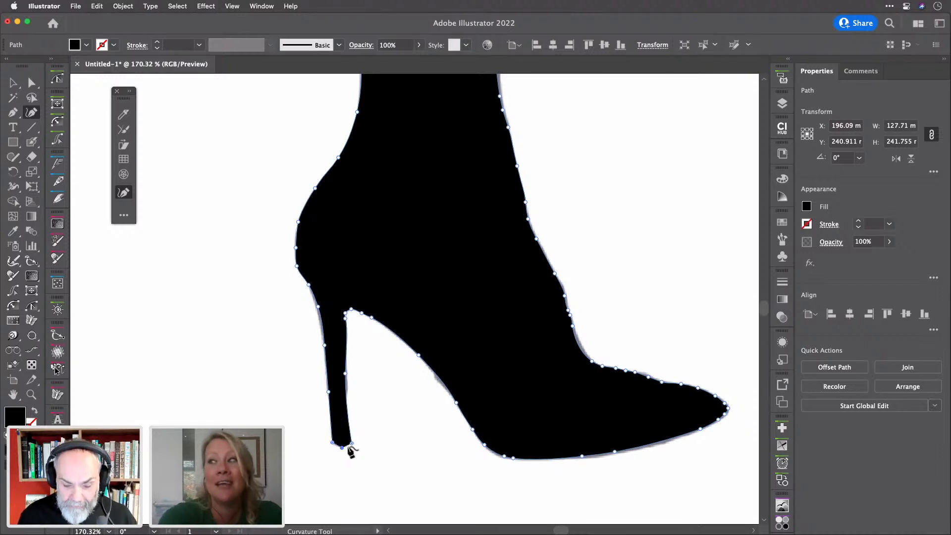
pyautogui.click(352, 444)
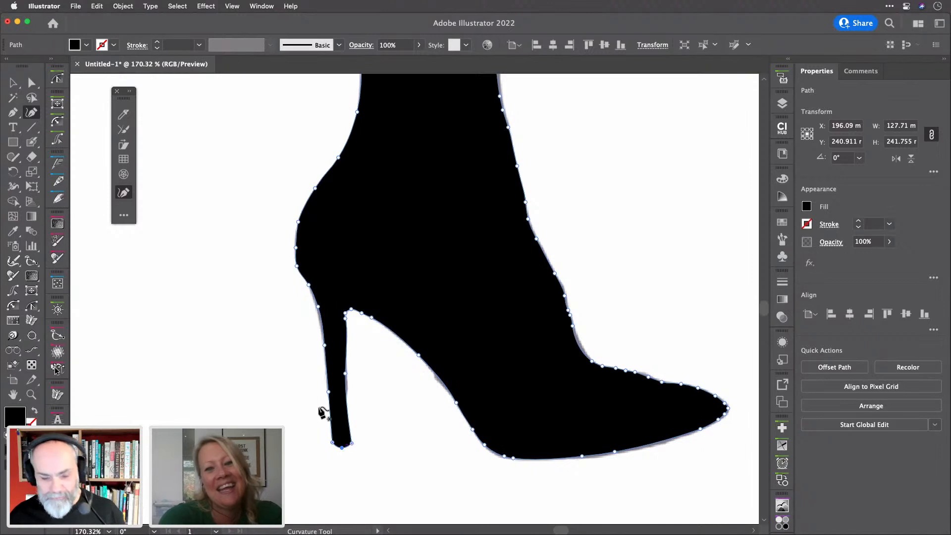
# Adjust the heel anchors and make the stem anchor a corner so the stiletto tapers to its tip
pyautogui.scroll(5, 317, 287)
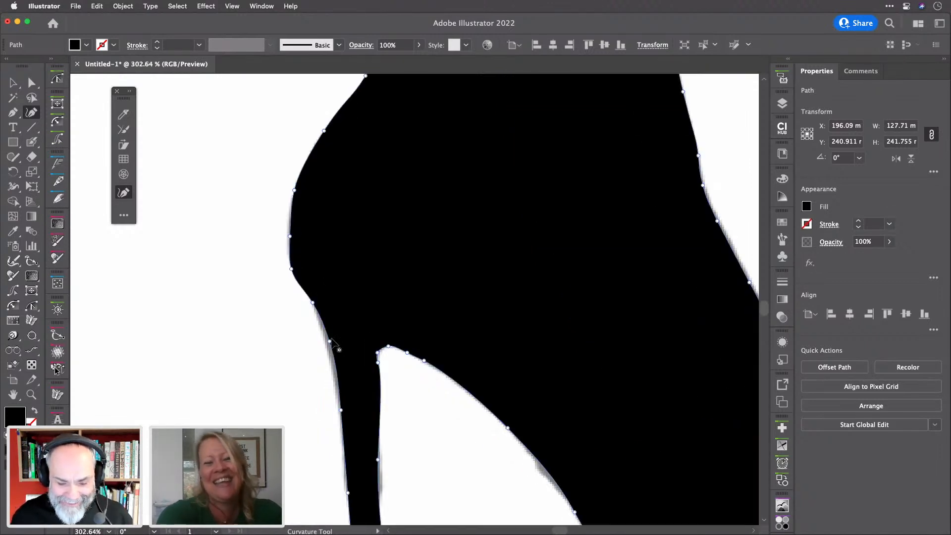
pyautogui.click(325, 338)
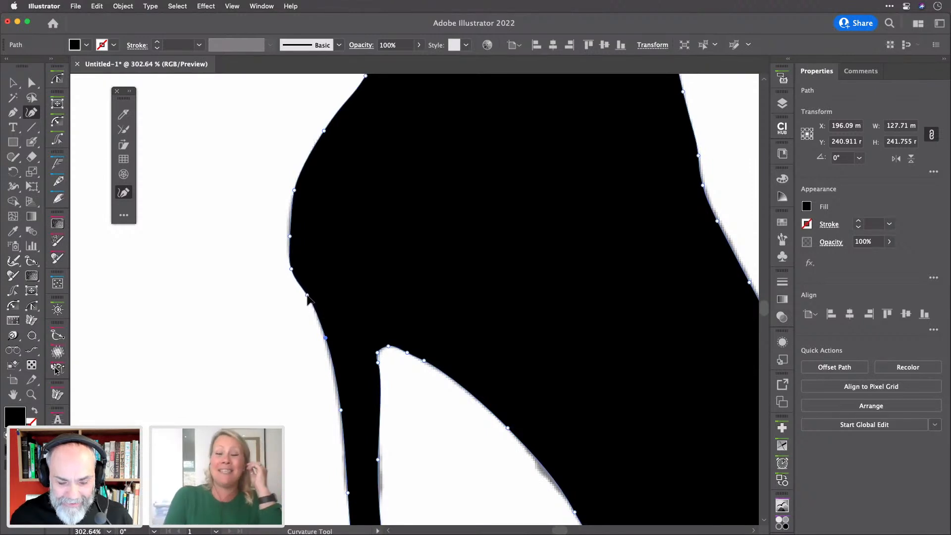
pyautogui.click(307, 296)
pyautogui.moveTo(325, 334); pyautogui.dragTo(323, 332)
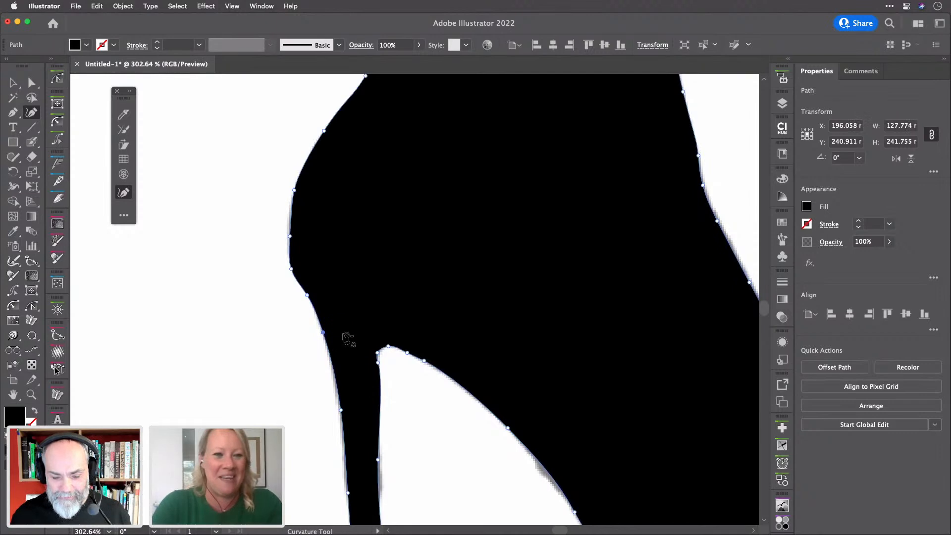
pyautogui.scroll(3, 387, 367)
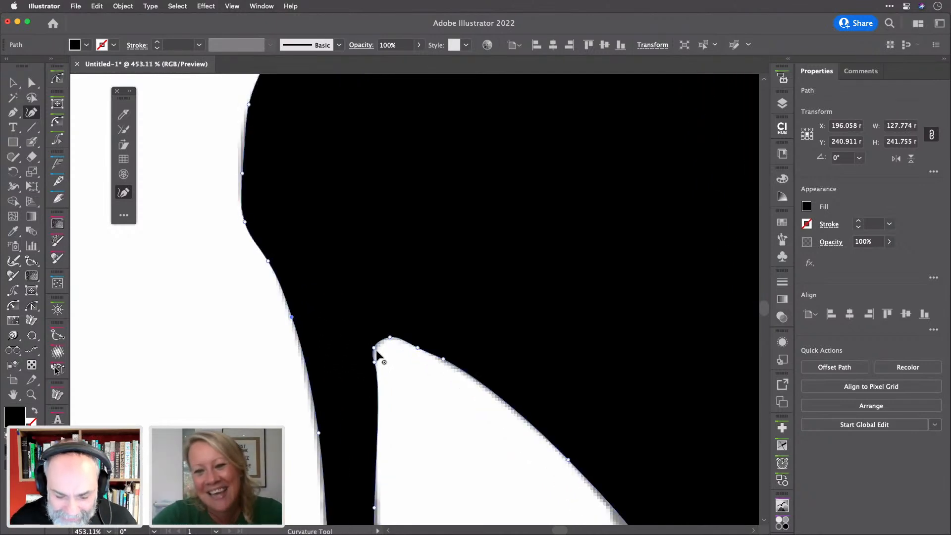
pyautogui.moveTo(373, 348); pyautogui.dragTo(381, 345)
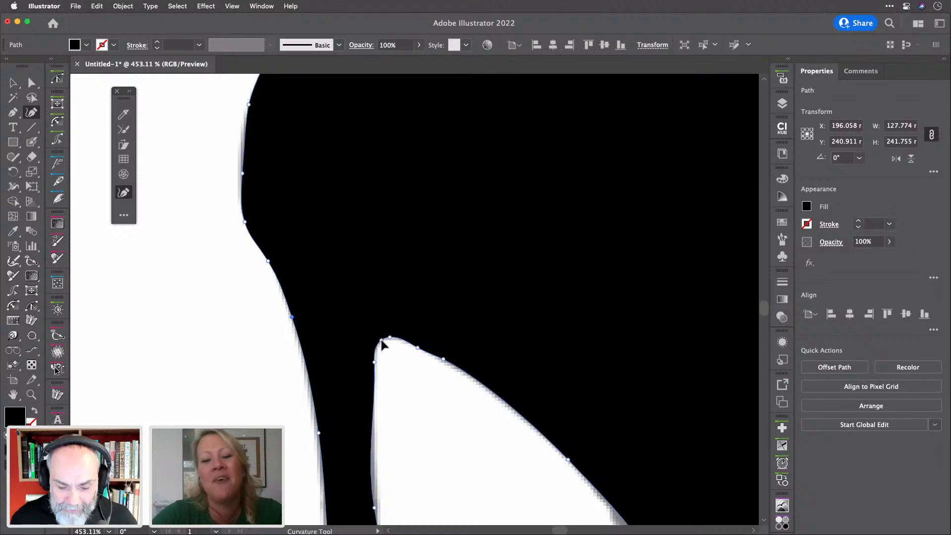
pyautogui.scroll(-6, 409, 376)
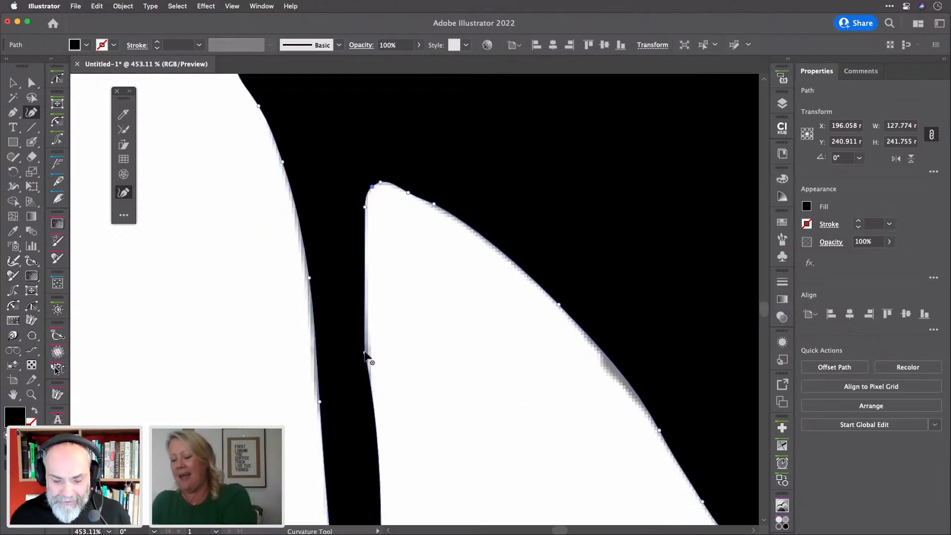
pyautogui.scroll(-3, 403, 361)
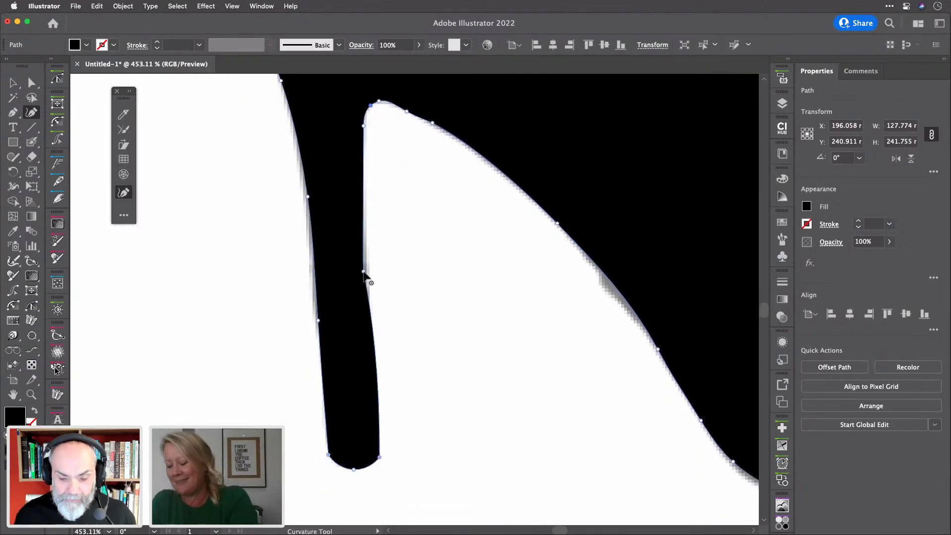
pyautogui.moveTo(379, 459); pyautogui.dragTo(371, 461)
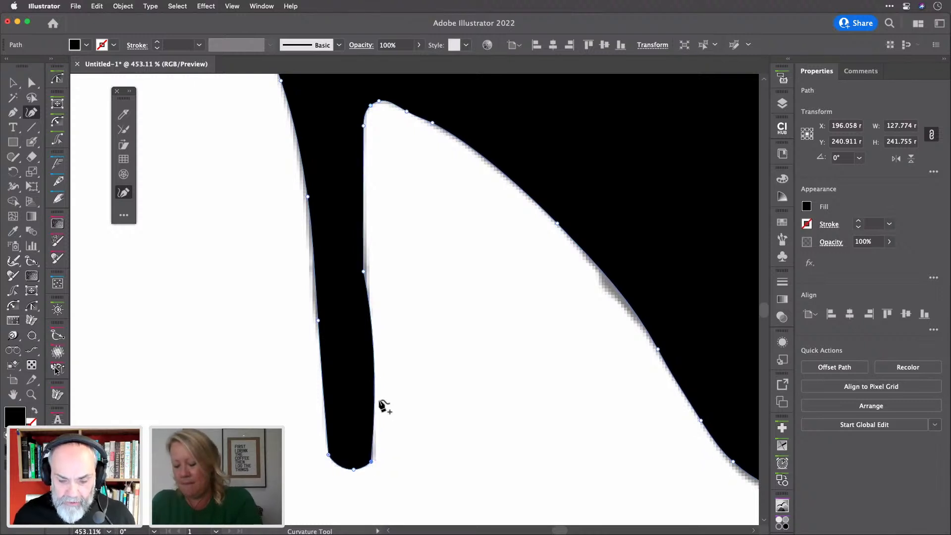
pyautogui.doubleClick(364, 272)
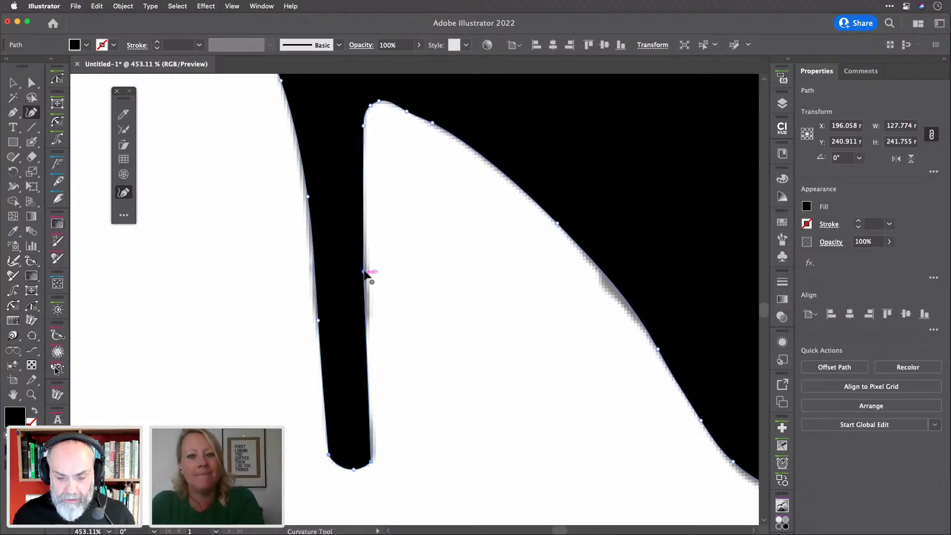
pyautogui.moveTo(364, 271); pyautogui.dragTo(365, 262)
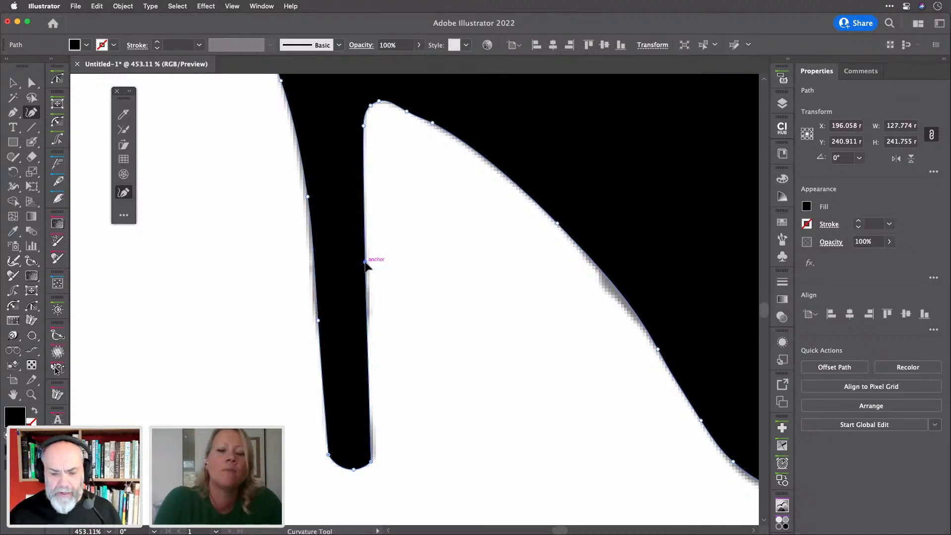
pyautogui.scroll(-8, 365, 263)
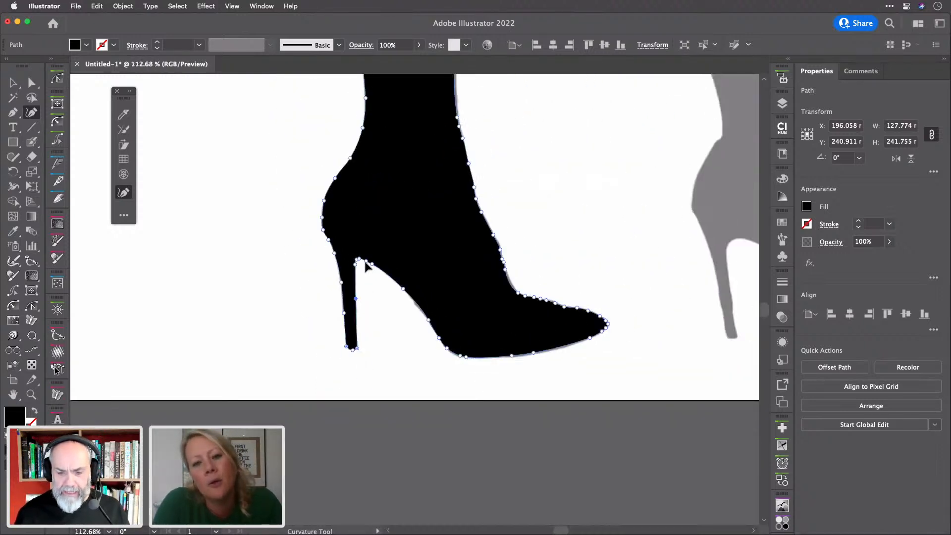
pyautogui.scroll(2, 367, 266)
pyautogui.scroll(-4, 369, 268)
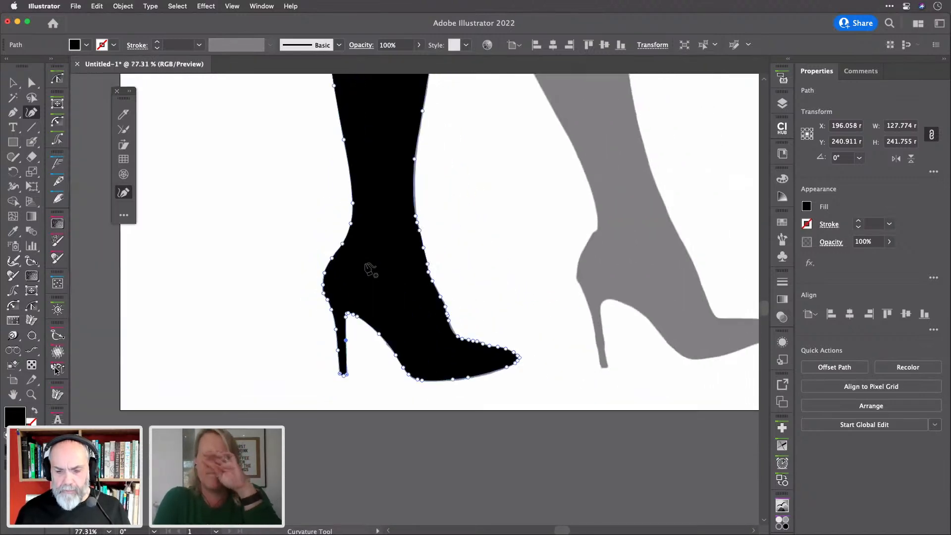
pyautogui.scroll(3, 370, 269)
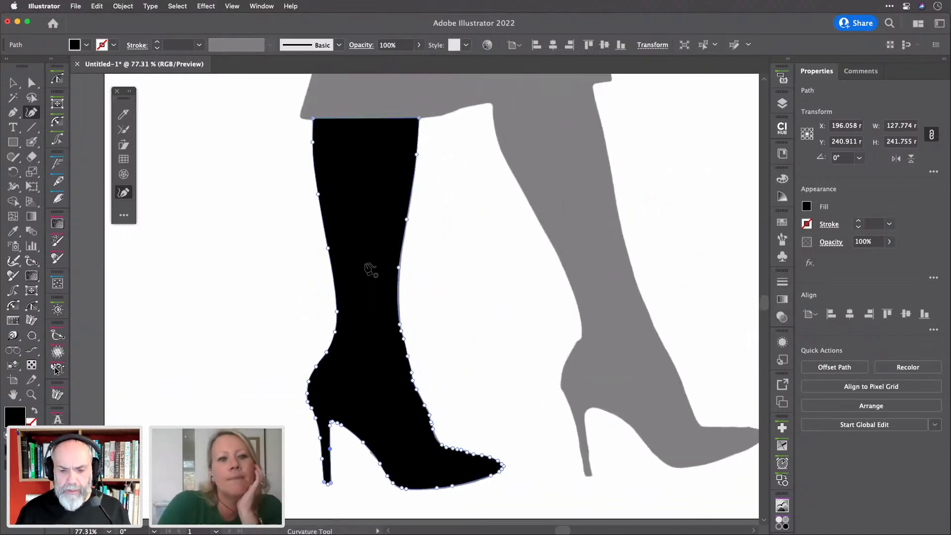
pyautogui.click(11, 84)
pyautogui.click(213, 150)
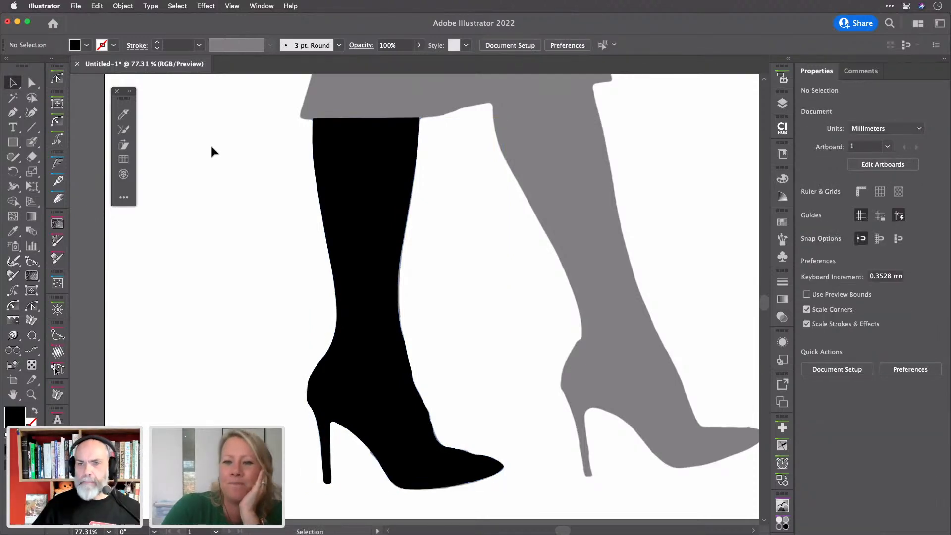
pyautogui.click(359, 174)
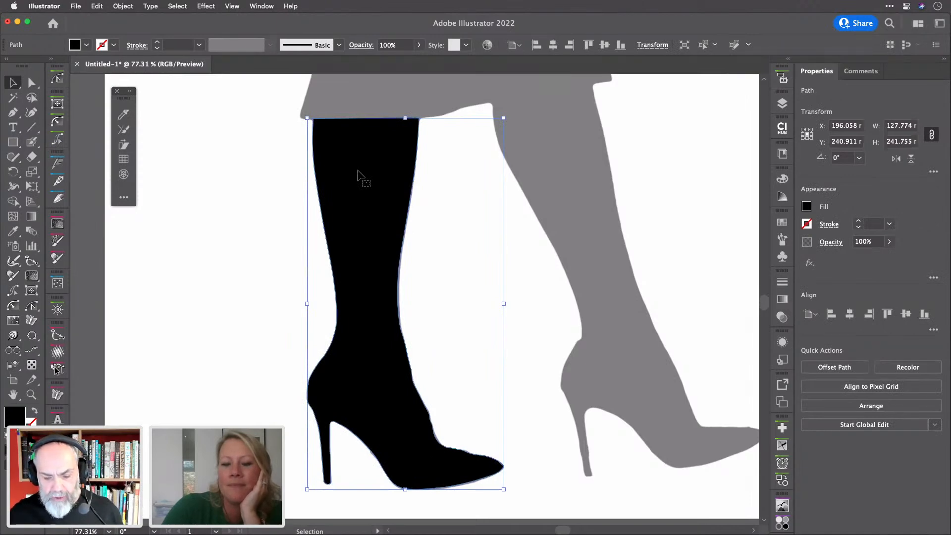
pyautogui.scroll(3, 441, 405)
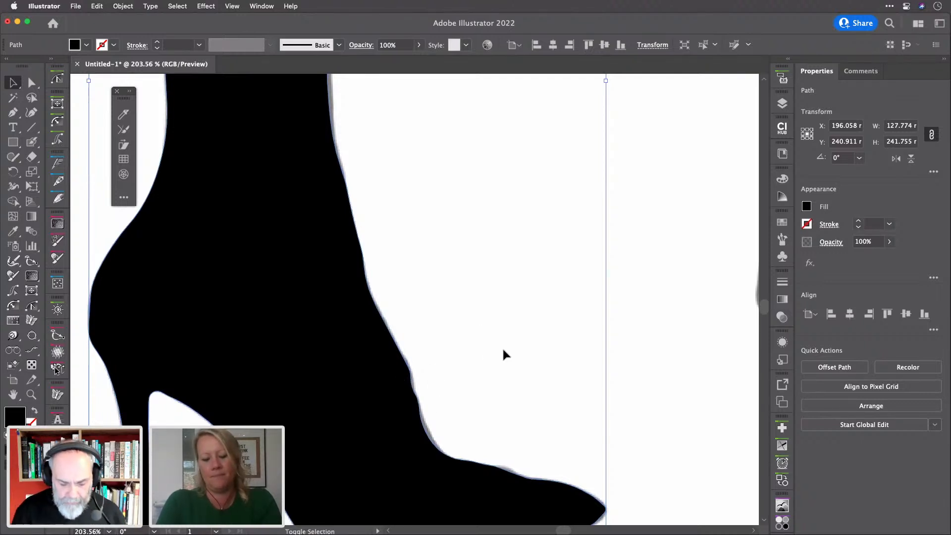
# Adjust the front ankle anchors, nudging one outward to smooth the curve down to the foot
pyautogui.hotkey('shift', '`')
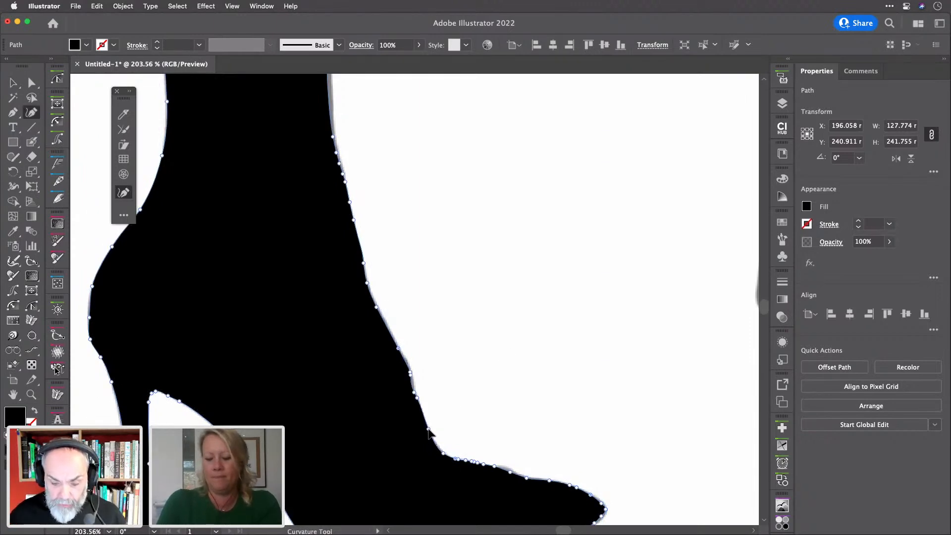
pyautogui.click(429, 432)
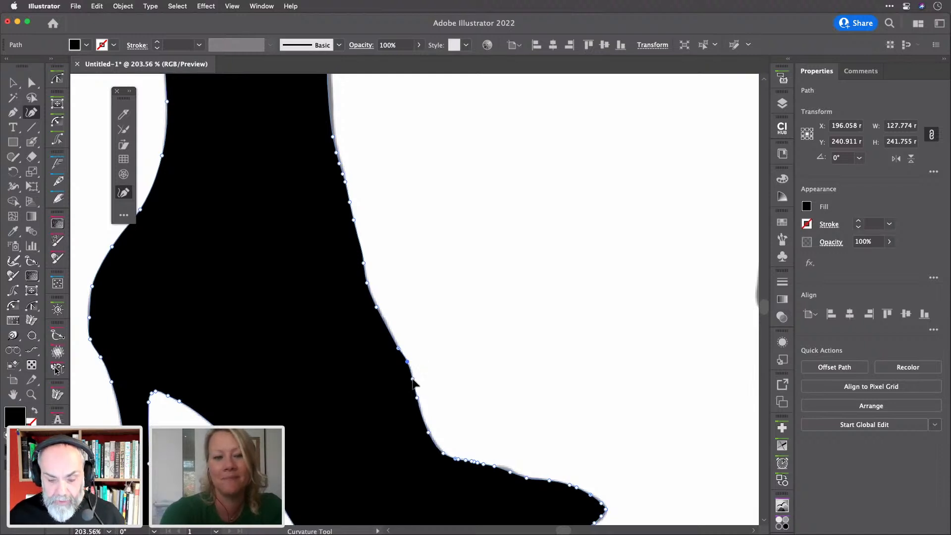
pyautogui.click(412, 380)
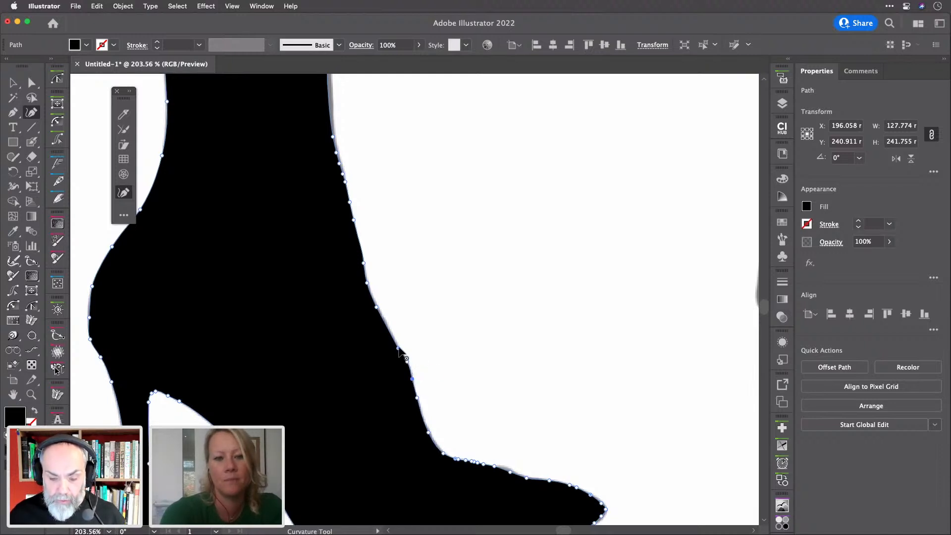
pyautogui.click(393, 337)
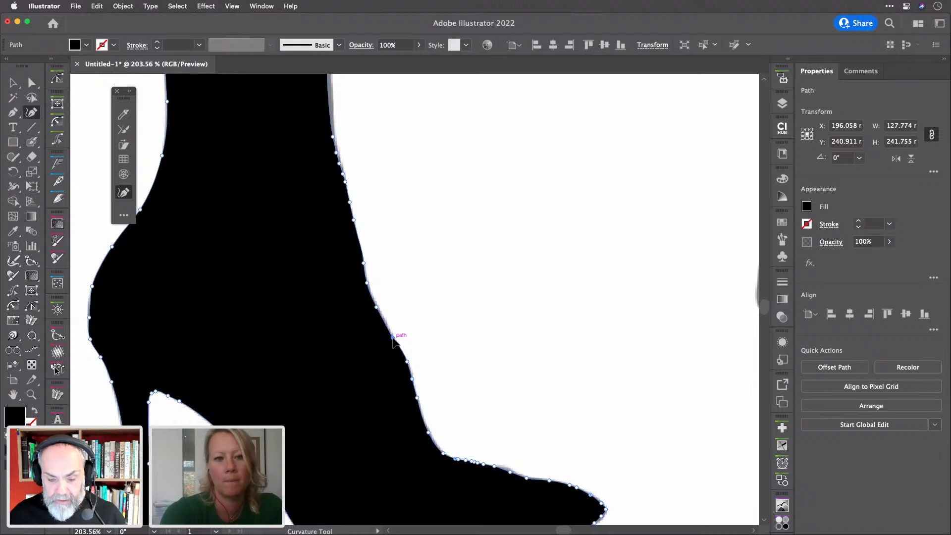
pyautogui.click(376, 308)
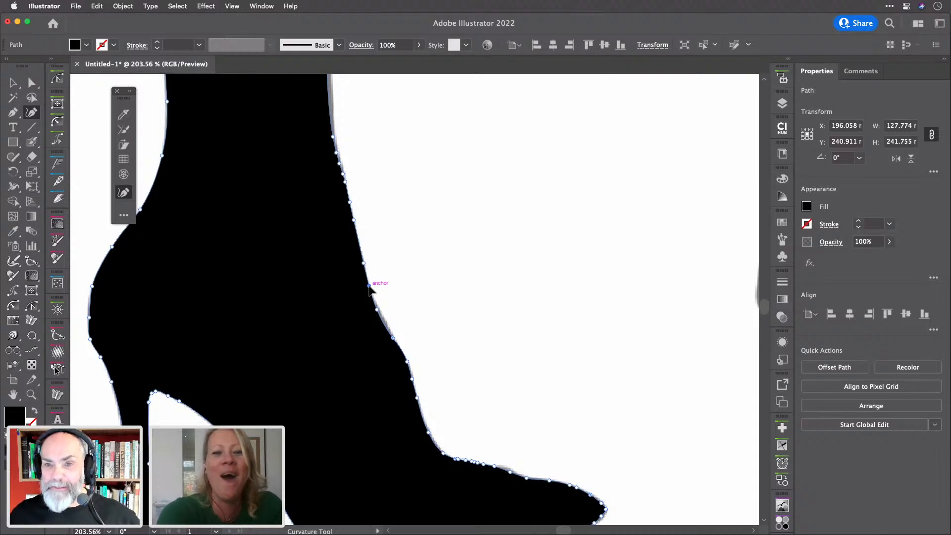
pyautogui.moveTo(377, 309); pyautogui.dragTo(378, 307)
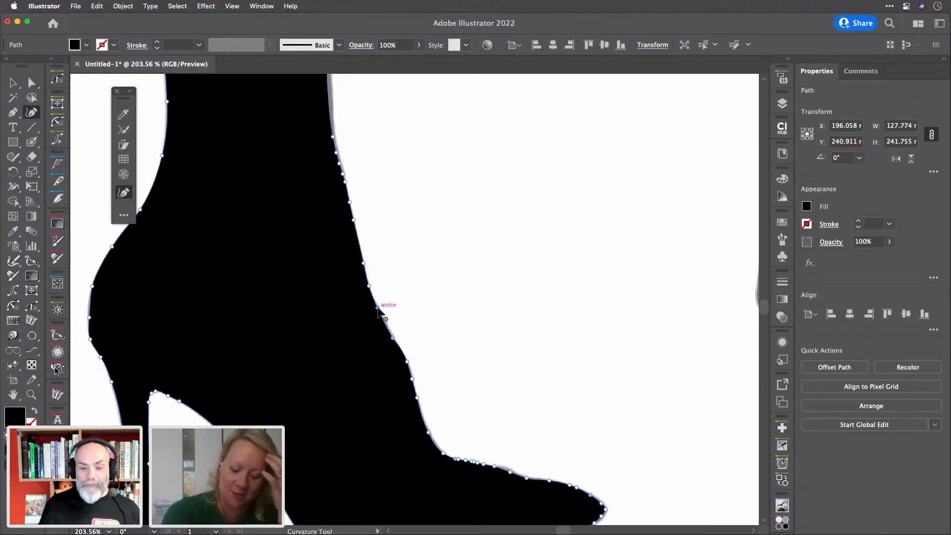
pyautogui.press('n')
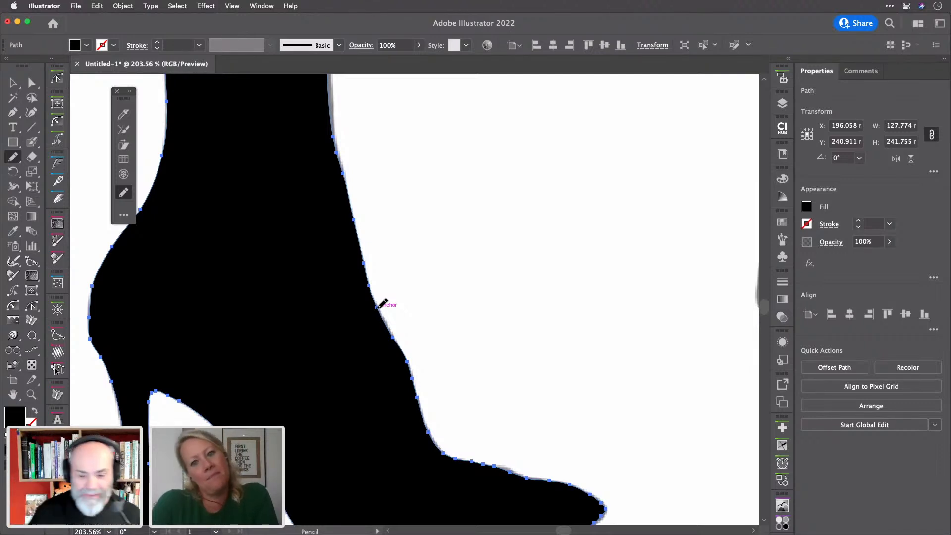
# Raise and add anchors on the leg's front edge, removing an unwanted bulge, for a gentler curve
pyautogui.scroll(-5, 381, 303)
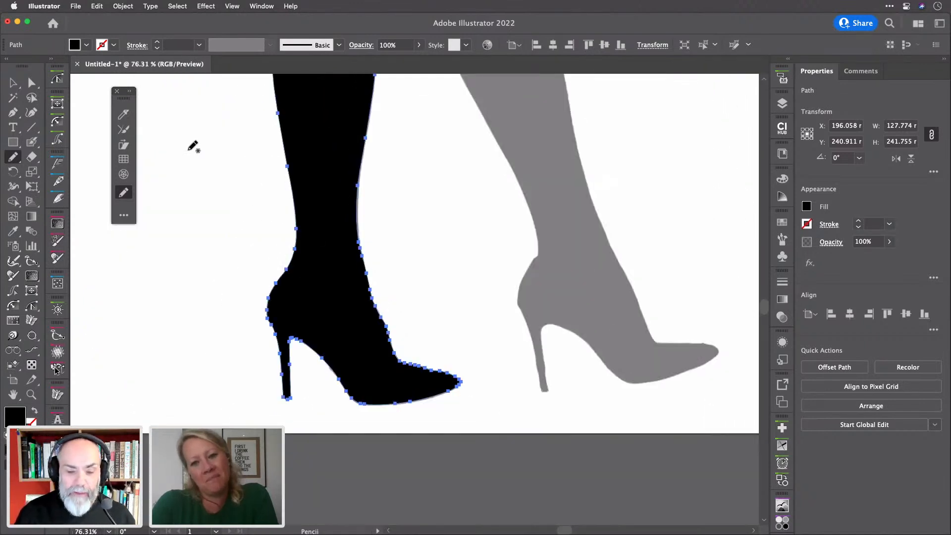
pyautogui.scroll(5, 357, 208)
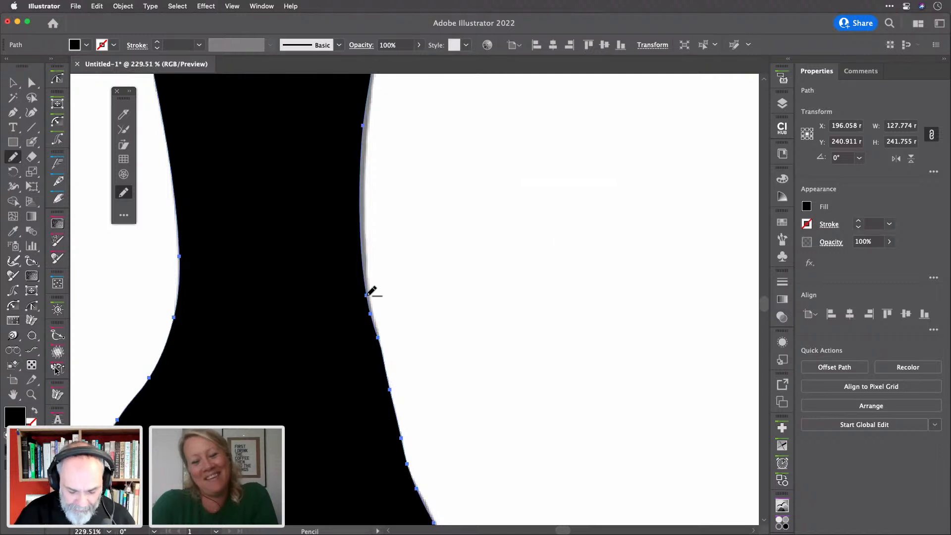
pyautogui.hotkey('shift', '`')
pyautogui.moveTo(367, 297); pyautogui.dragTo(365, 259)
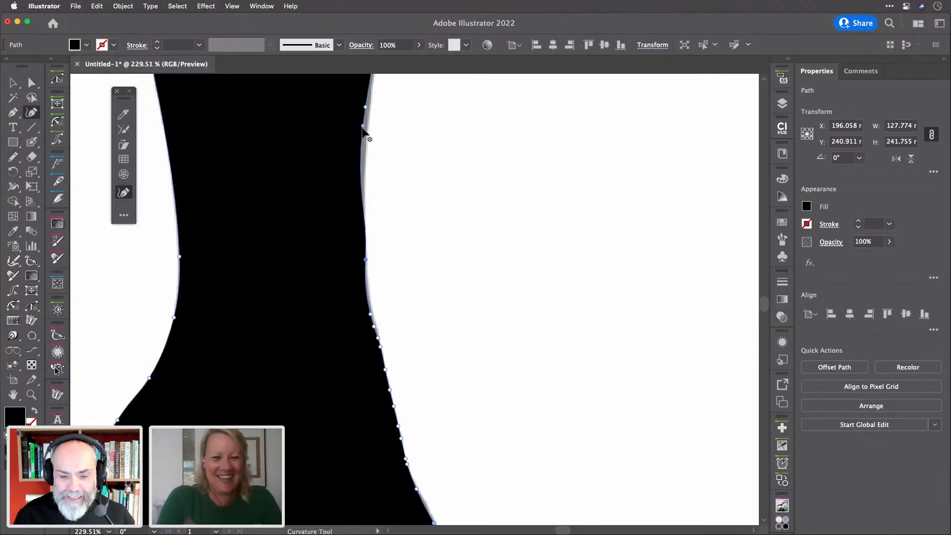
pyautogui.moveTo(364, 125); pyautogui.dragTo(360, 119)
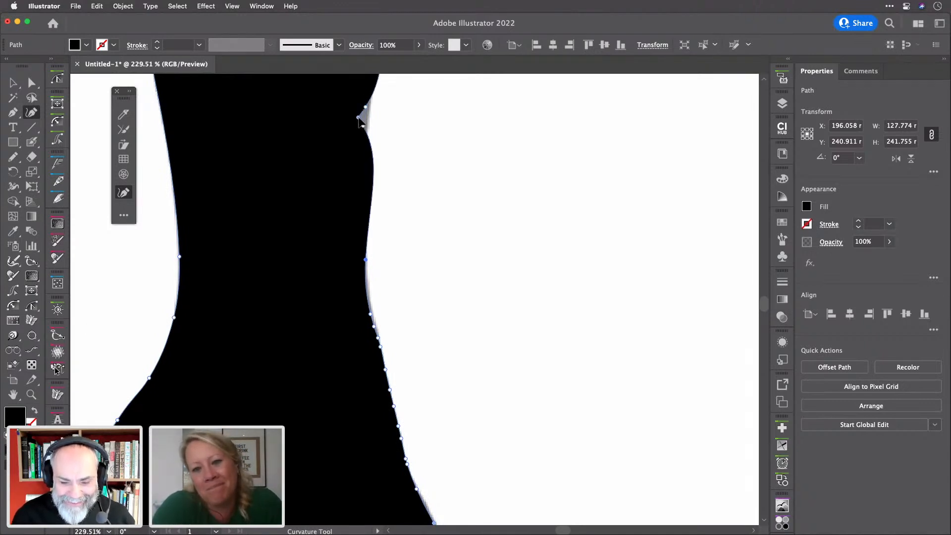
pyautogui.press('Delete')
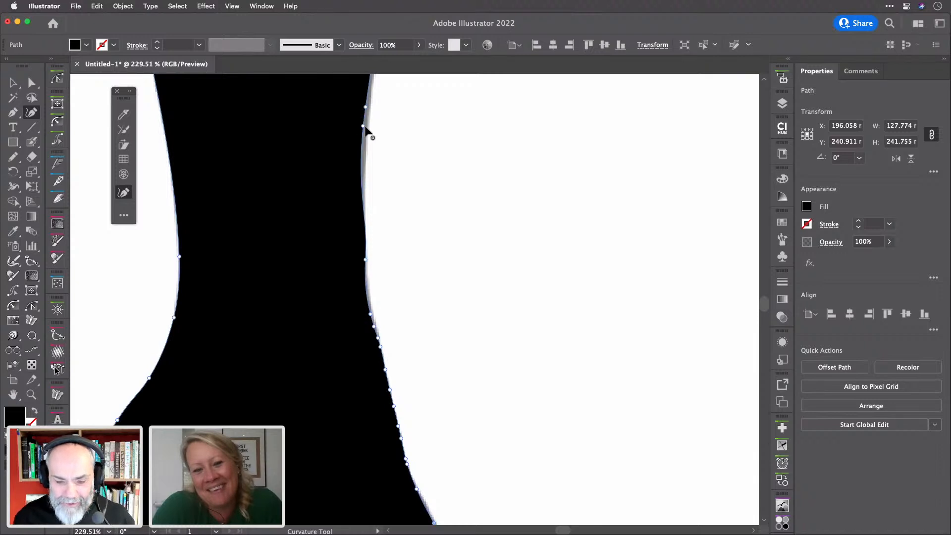
pyautogui.click(366, 124)
pyautogui.moveTo(366, 125); pyautogui.dragTo(366, 137)
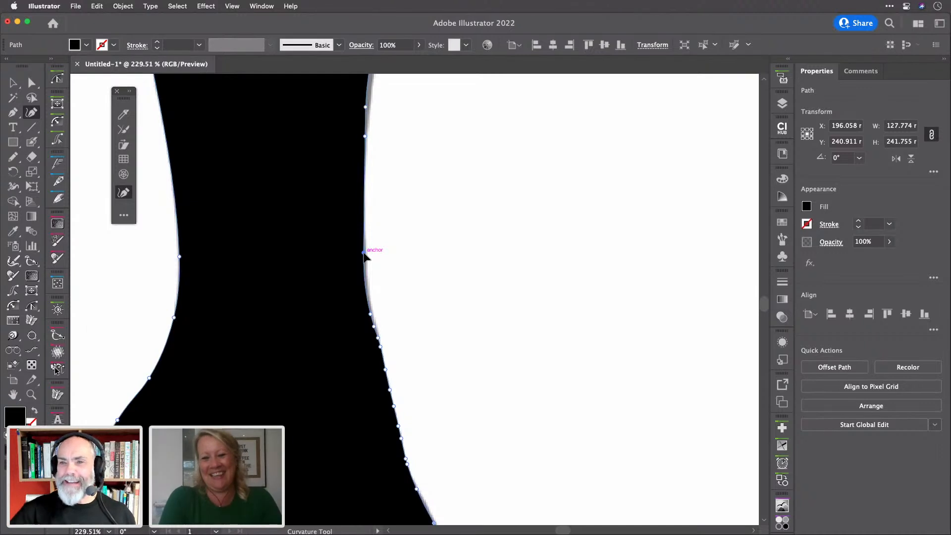
pyautogui.scroll(-3, 362, 253)
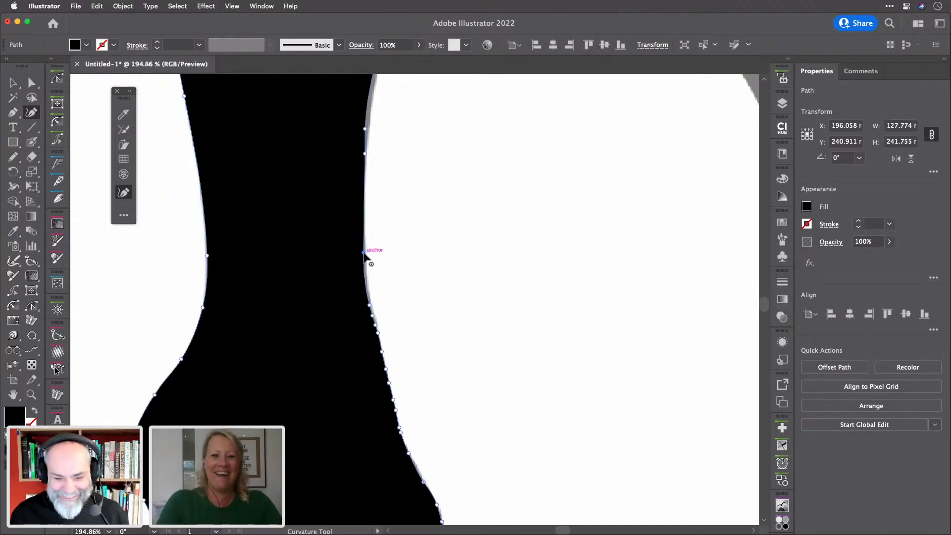
pyautogui.moveTo(356, 266); pyautogui.dragTo(359, 256)
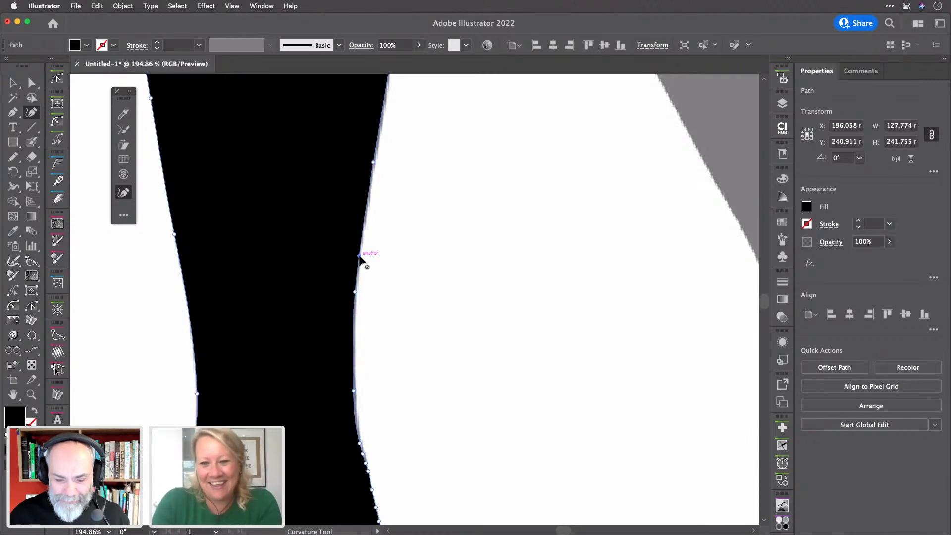
pyautogui.scroll(-5, 359, 255)
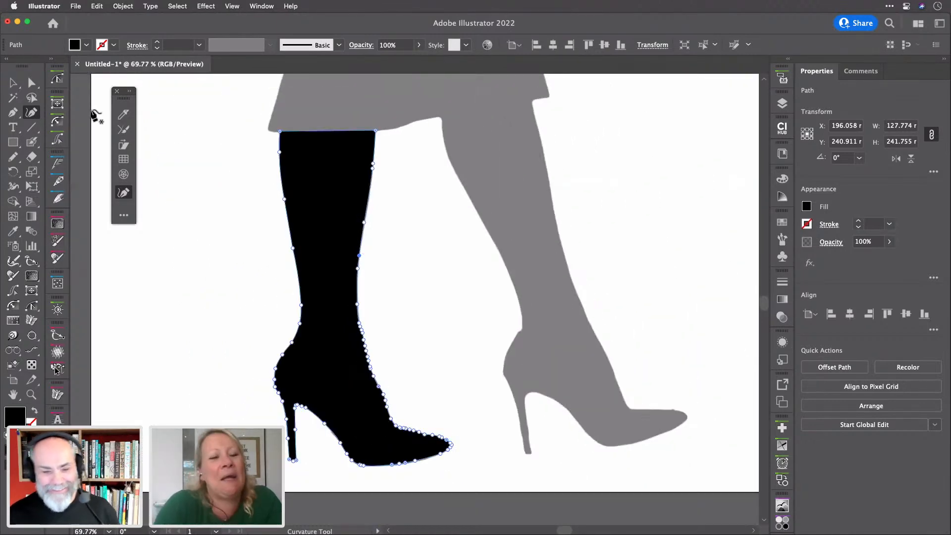
# Deselect the boot and hide Layer 2's grey reference leg in the Layers panel
pyautogui.click(13, 82)
pyautogui.click(192, 167)
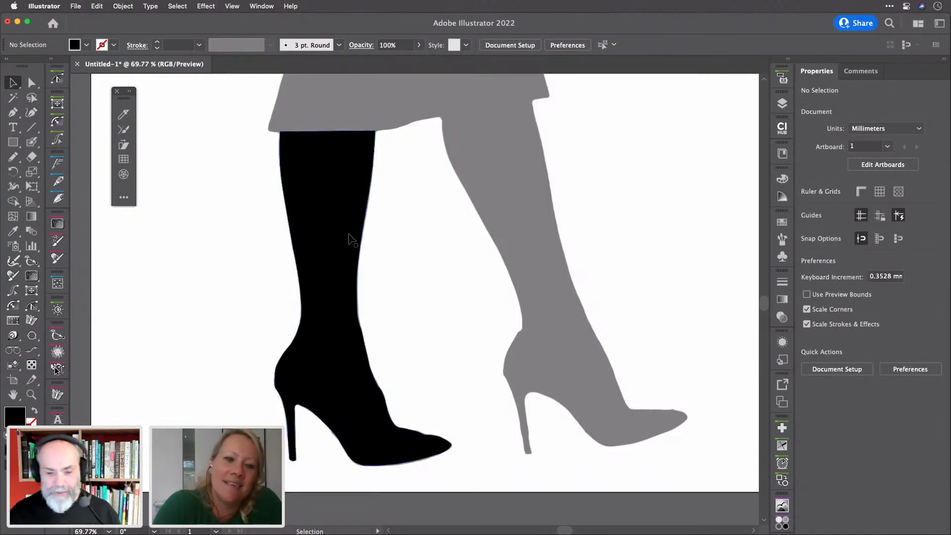
pyautogui.click(782, 103)
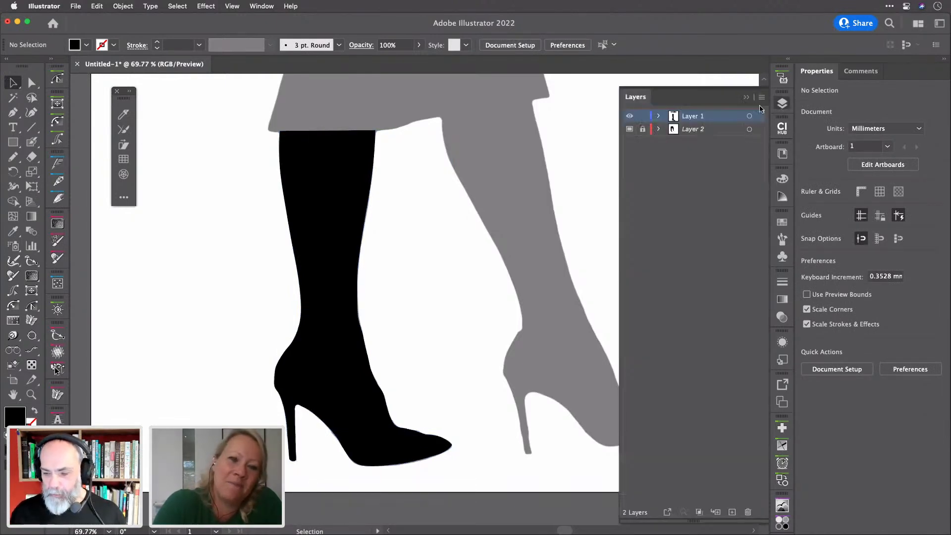
pyautogui.click(629, 130)
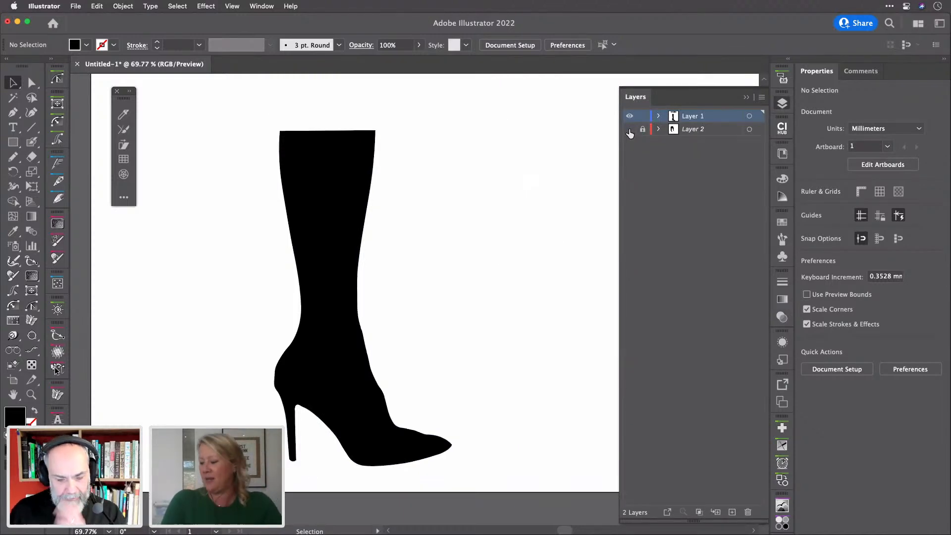
# Simplify the selected boot path to 25 points, then deselect it
pyautogui.click(783, 104)
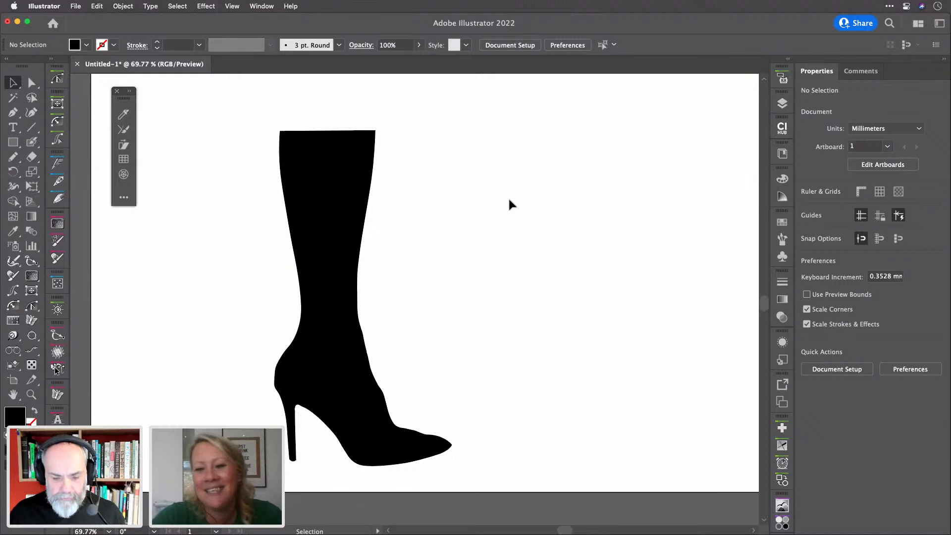
pyautogui.click(349, 223)
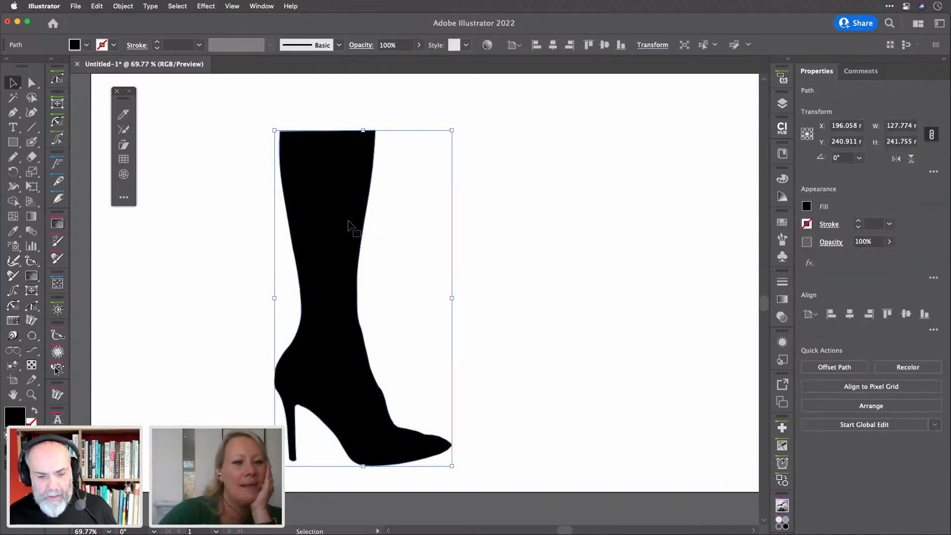
pyautogui.rightClick(349, 224)
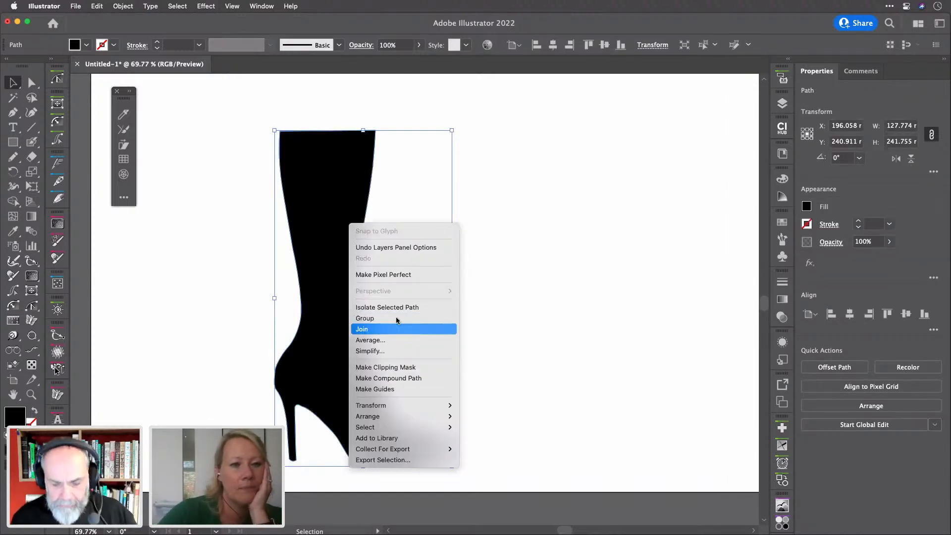
pyautogui.click(400, 351)
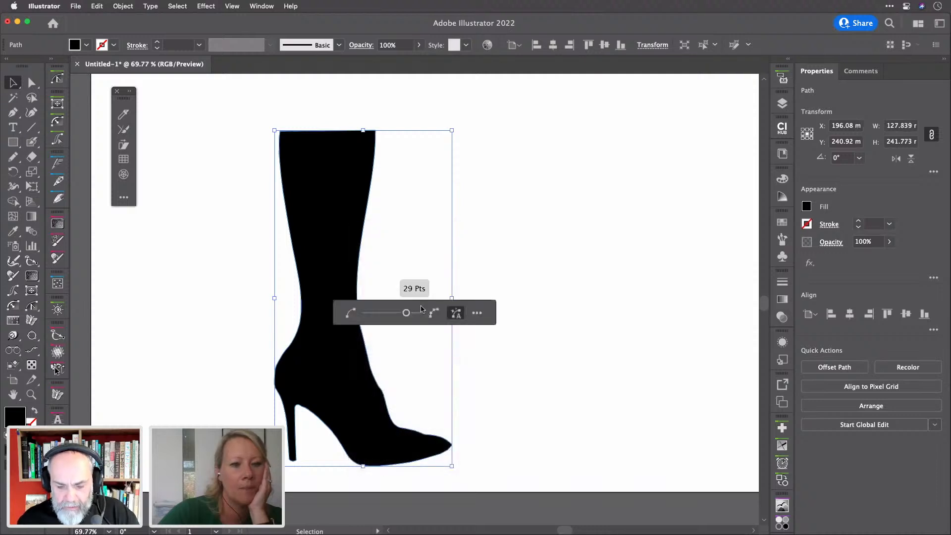
pyautogui.click(405, 313)
pyautogui.moveTo(406, 316); pyautogui.dragTo(400, 316)
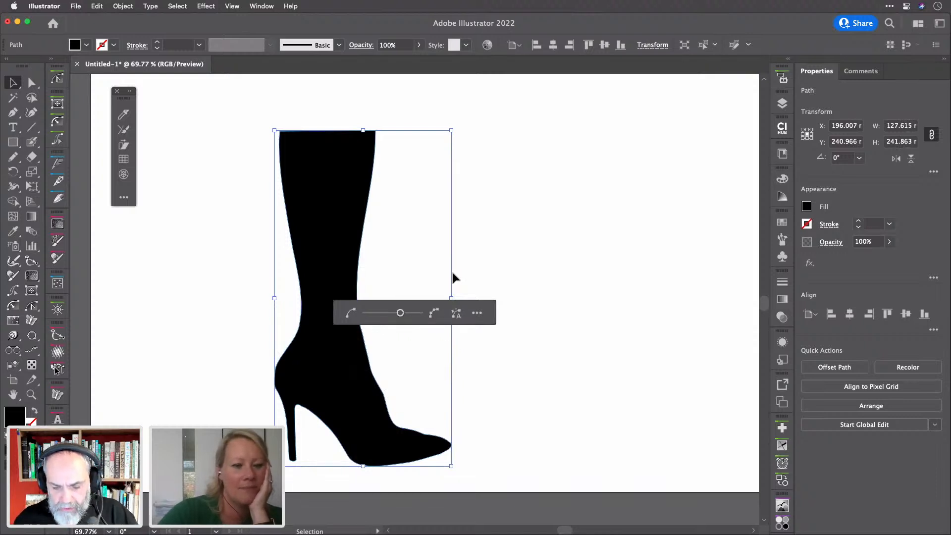
pyautogui.click(544, 269)
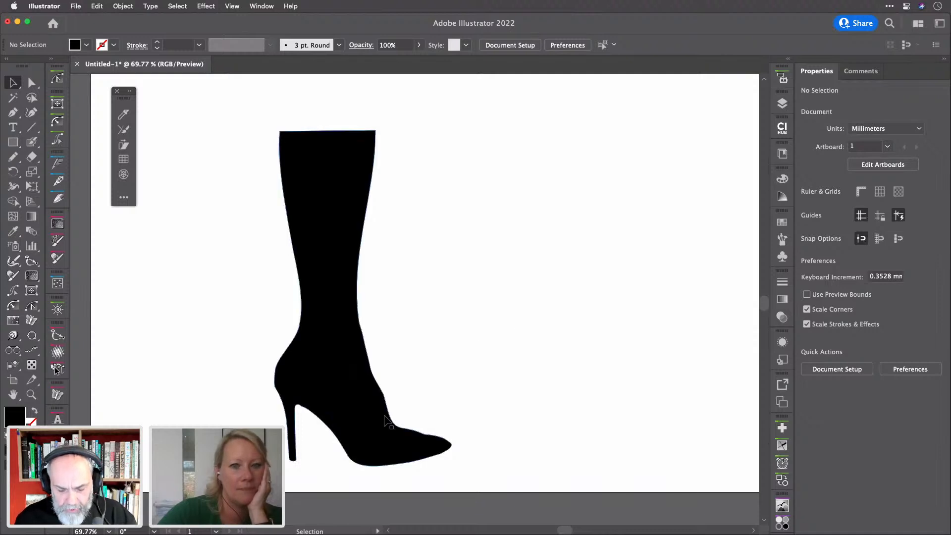
# Redraw the boot's front edge from ankle to instep with the Pencil tool as a smoother curve
pyautogui.scroll(5, 385, 417)
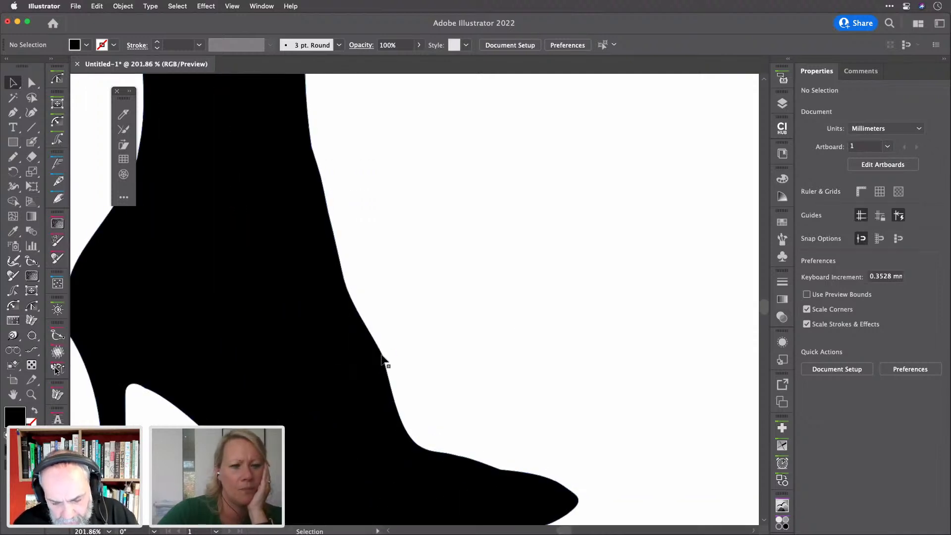
pyautogui.click(366, 364)
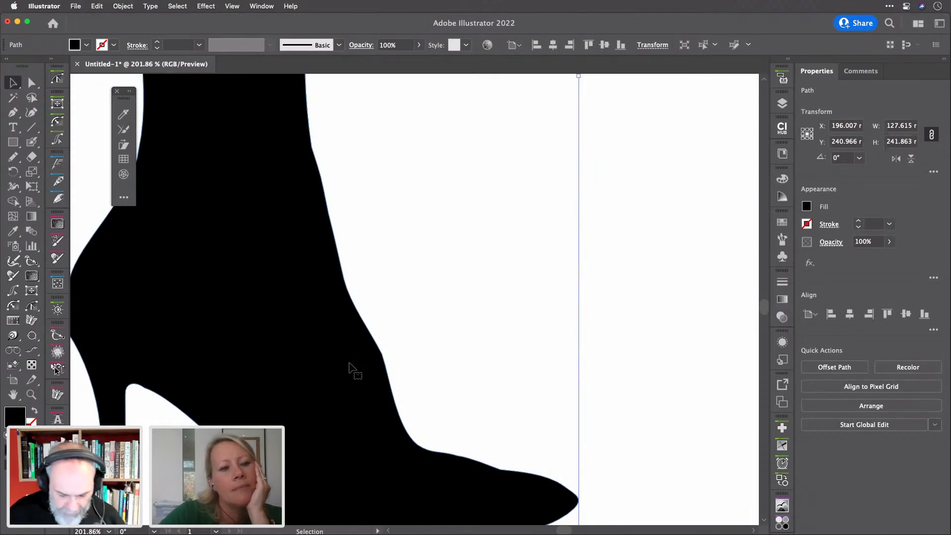
pyautogui.press('n')
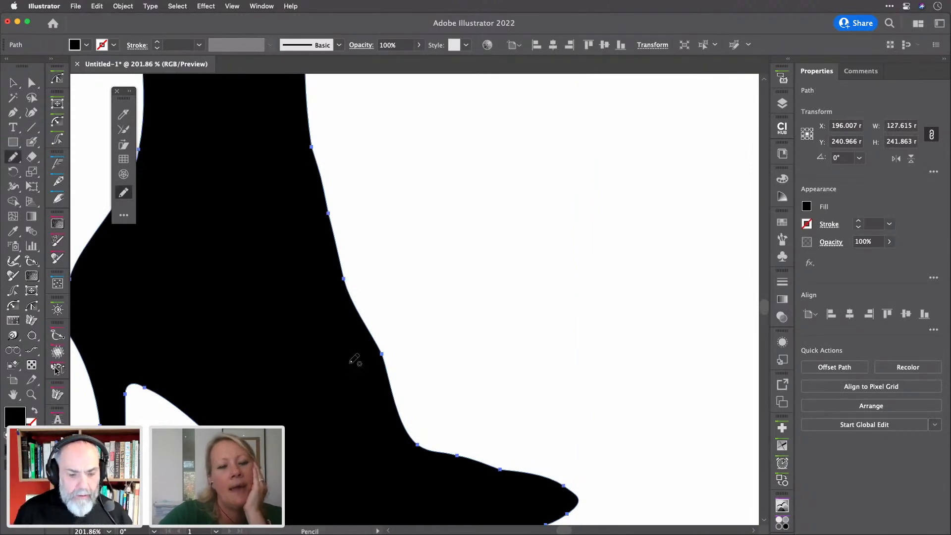
pyautogui.doubleClick(14, 158)
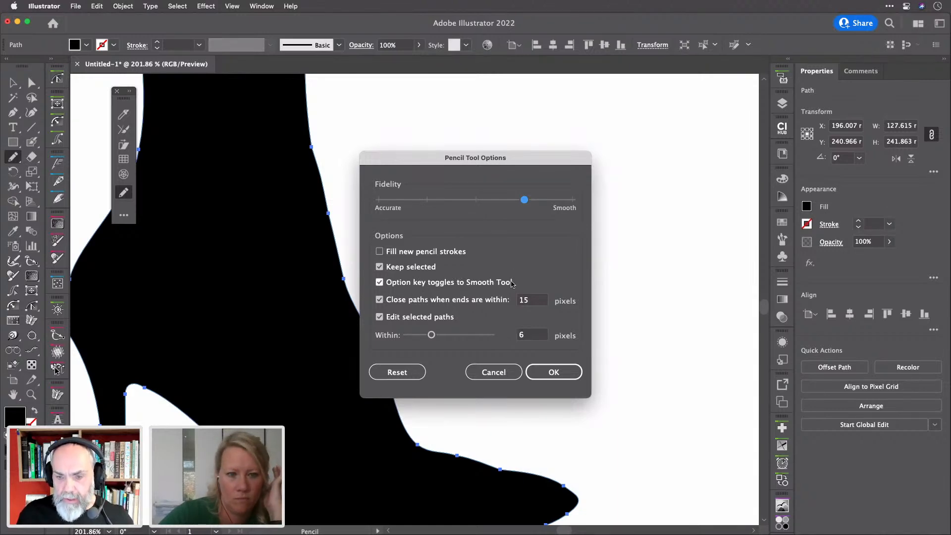
pyautogui.click(494, 372)
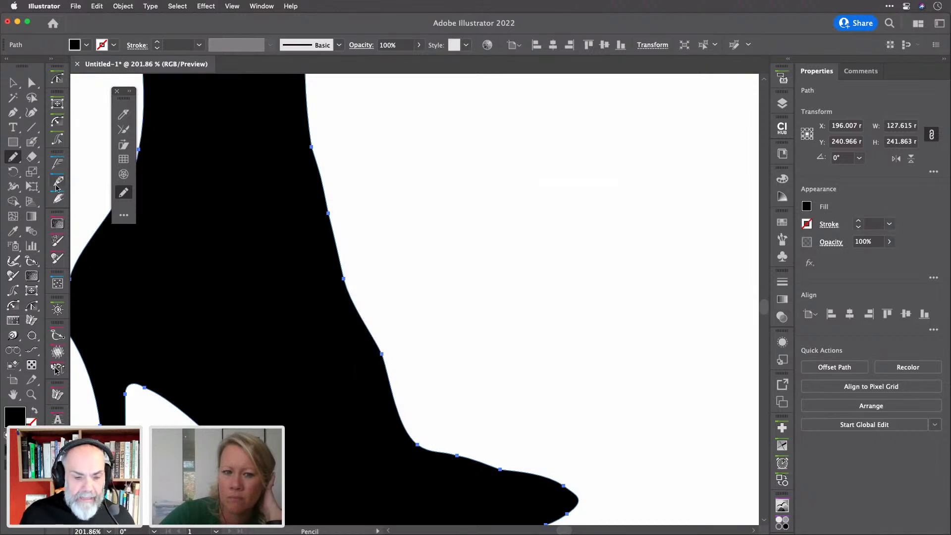
pyautogui.click(12, 157)
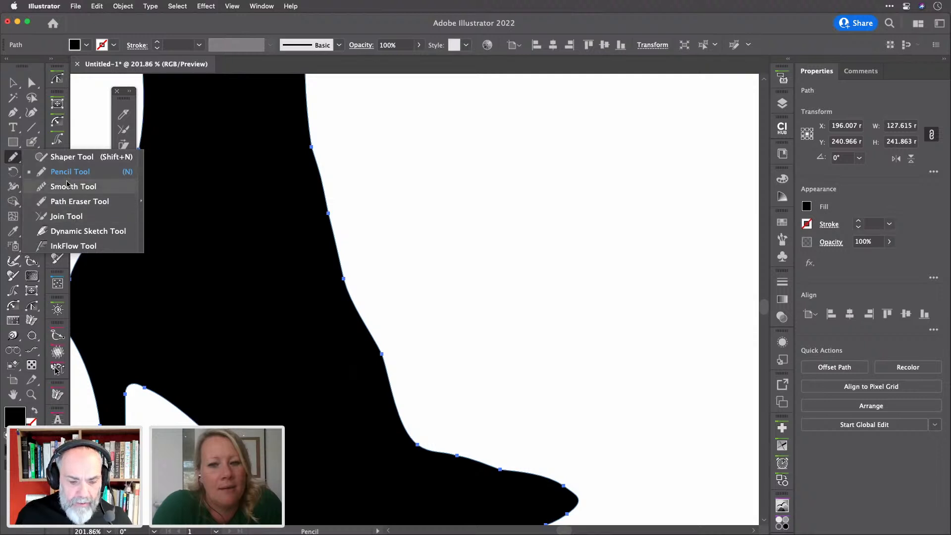
pyautogui.click(16, 156)
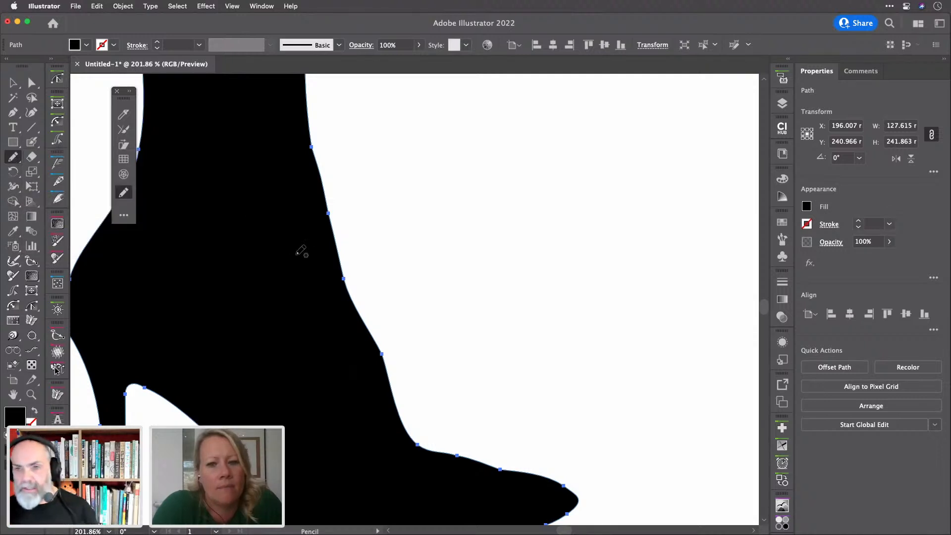
pyautogui.moveTo(372, 332); pyautogui.dragTo(392, 380)
pyautogui.moveTo(358, 308); pyautogui.dragTo(392, 379)
pyautogui.moveTo(344, 271)
pyautogui.mouseDown()
pyautogui.moveTo(409, 433)
pyautogui.moveTo(424, 448)
pyautogui.moveTo(544, 475)
pyautogui.mouseUp()
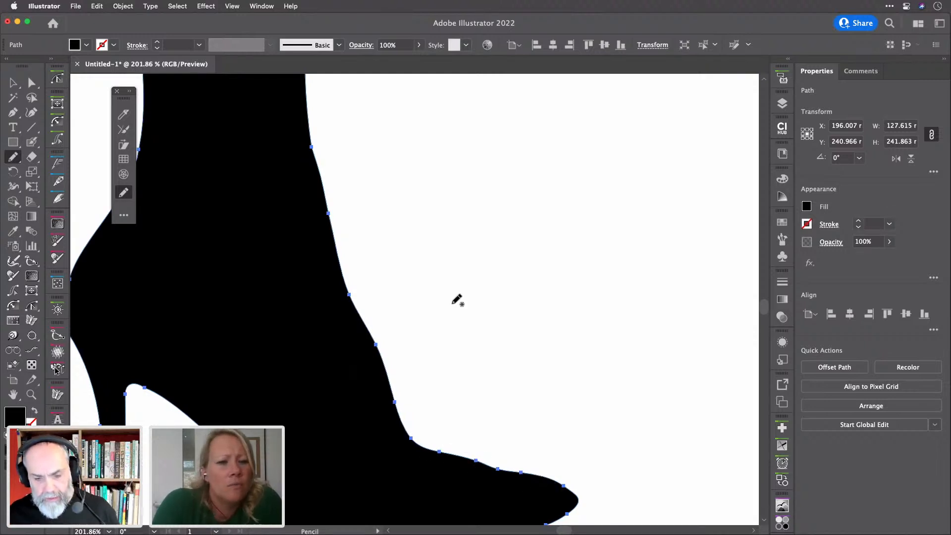
pyautogui.scroll(-5, 453, 303)
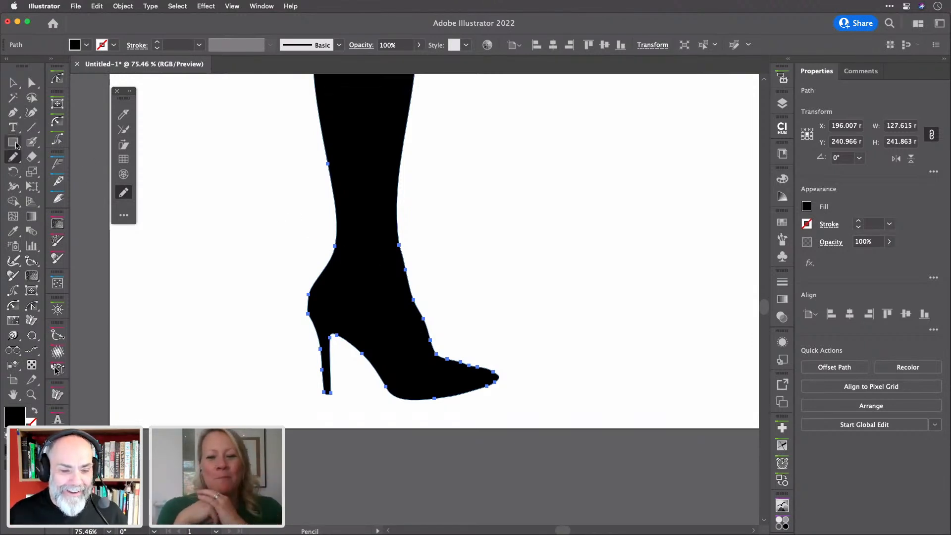
# Draw a thin bar beside the ankle, narrowing its top and rounding its top corners
pyautogui.click(14, 142)
pyautogui.scroll(3, 439, 308)
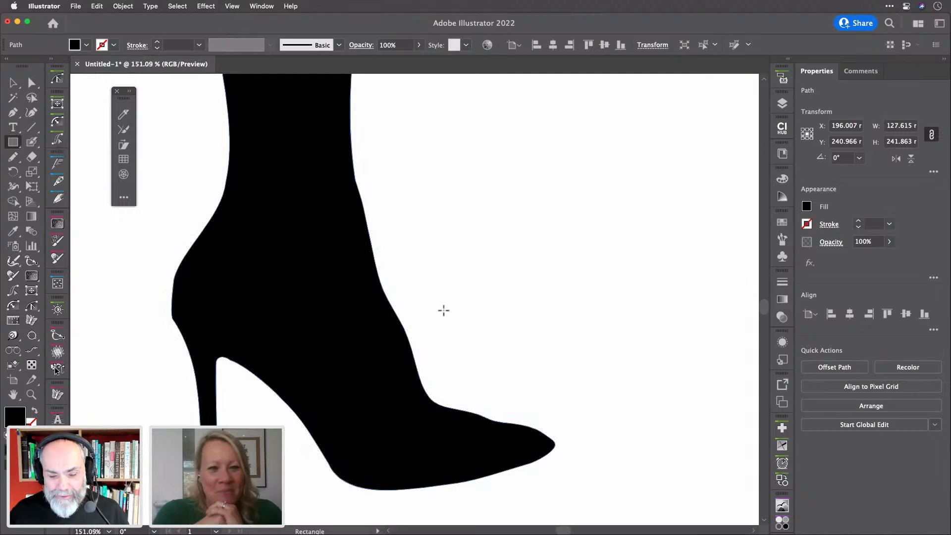
pyautogui.moveTo(465, 224); pyautogui.dragTo(470, 281)
pyautogui.scroll(4, 474, 229)
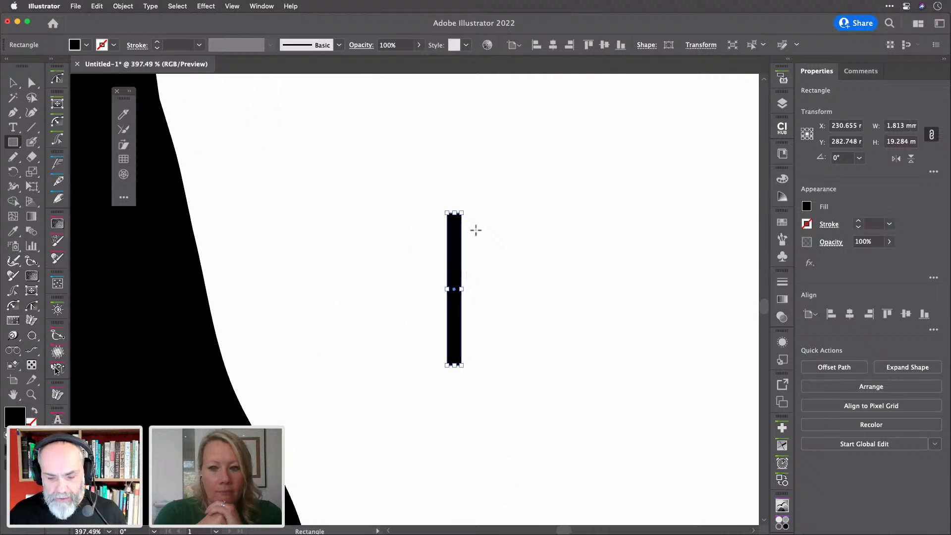
pyautogui.press('a')
pyautogui.moveTo(442, 205); pyautogui.dragTo(487, 228)
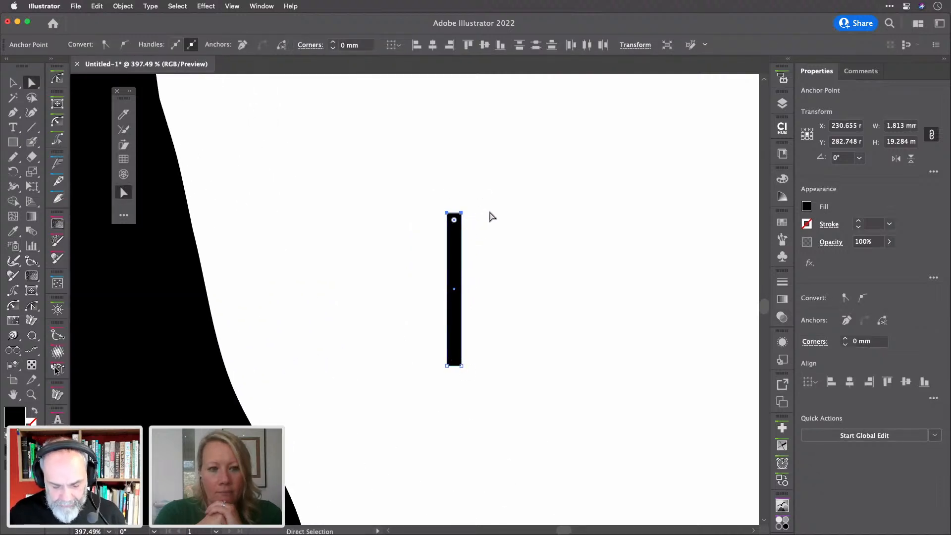
pyautogui.press('s')
pyautogui.moveTo(505, 185); pyautogui.dragTo(489, 183)
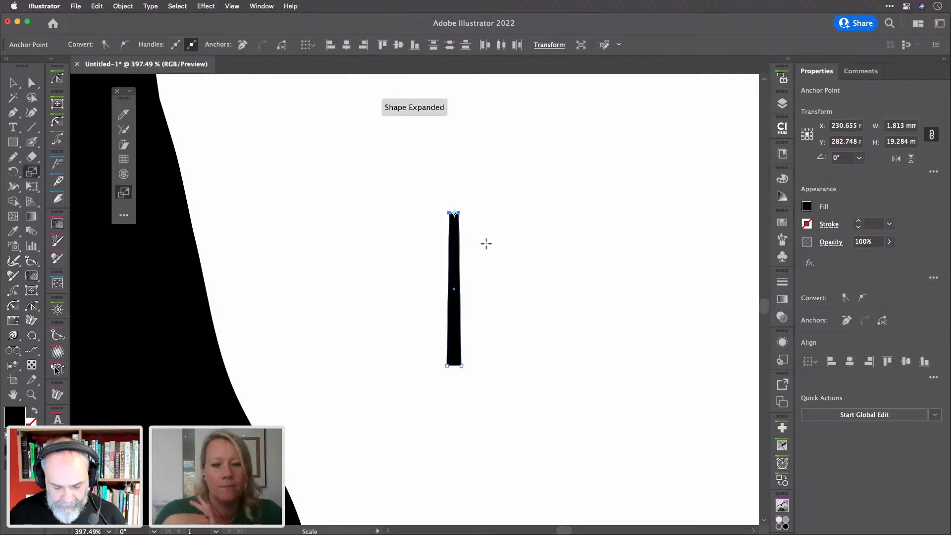
pyautogui.press('a')
pyautogui.moveTo(454, 219); pyautogui.dragTo(456, 238)
# Move the tapered bar up and to the right
pyautogui.press('v')
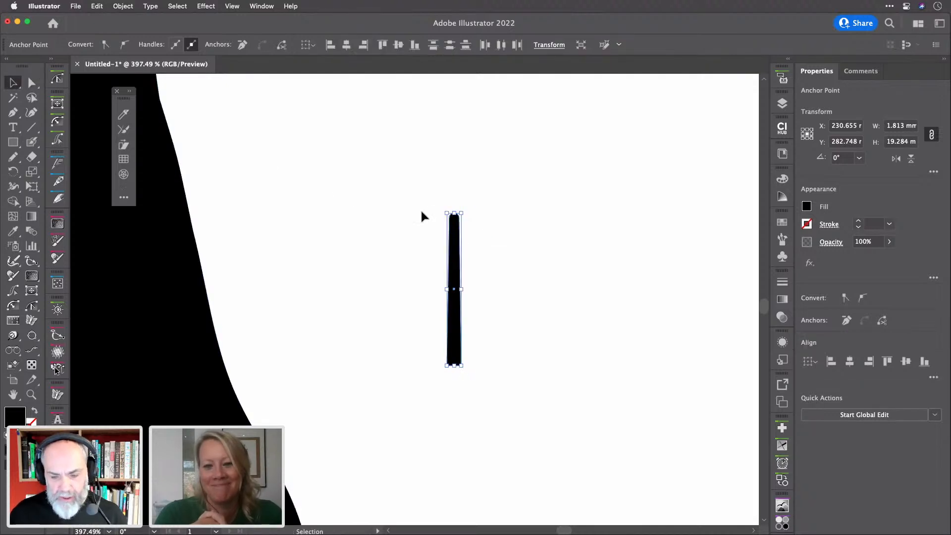
pyautogui.click(491, 255)
pyautogui.moveTo(452, 263); pyautogui.dragTo(498, 195)
pyautogui.scroll(-2, 498, 196)
pyautogui.scroll(-1, 498, 196)
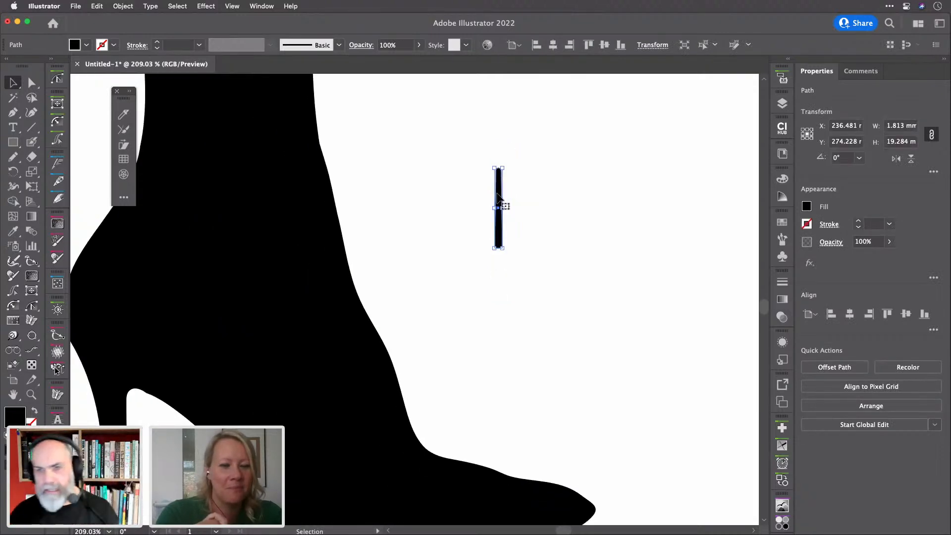
# Add a Transform effect to the bar: 7° rotation about its bottom end, 52 copies
pyautogui.click(207, 6)
pyautogui.moveTo(259, 108)
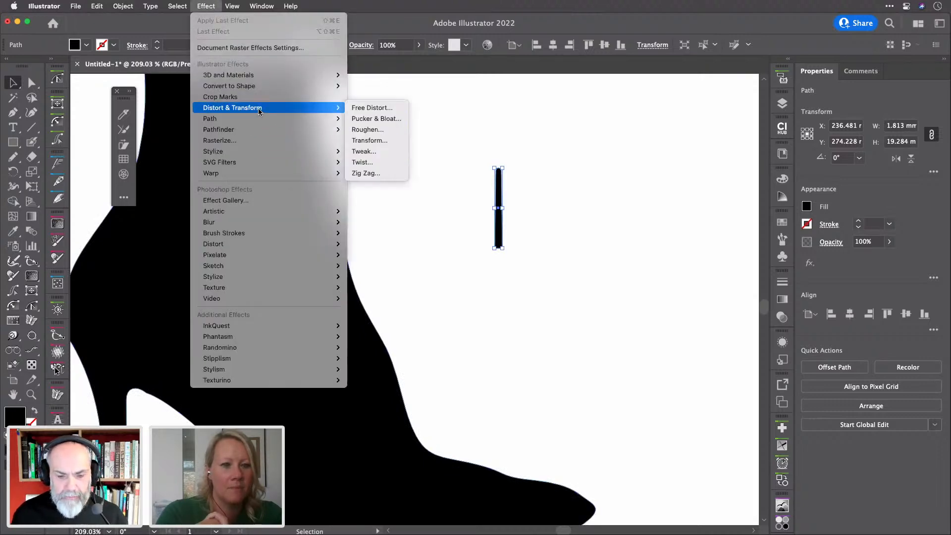
pyautogui.click(385, 141)
pyautogui.moveTo(626, 97); pyautogui.dragTo(678, 95)
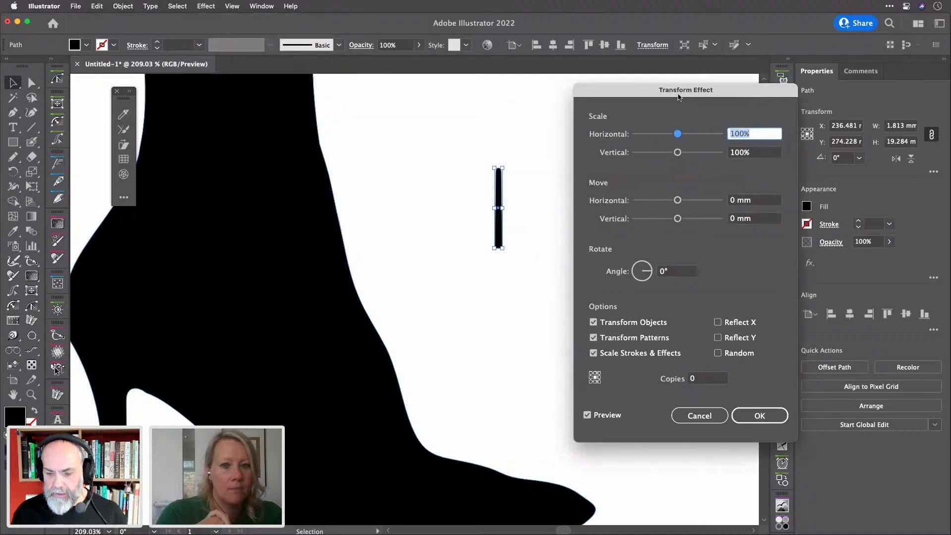
pyautogui.click(681, 273)
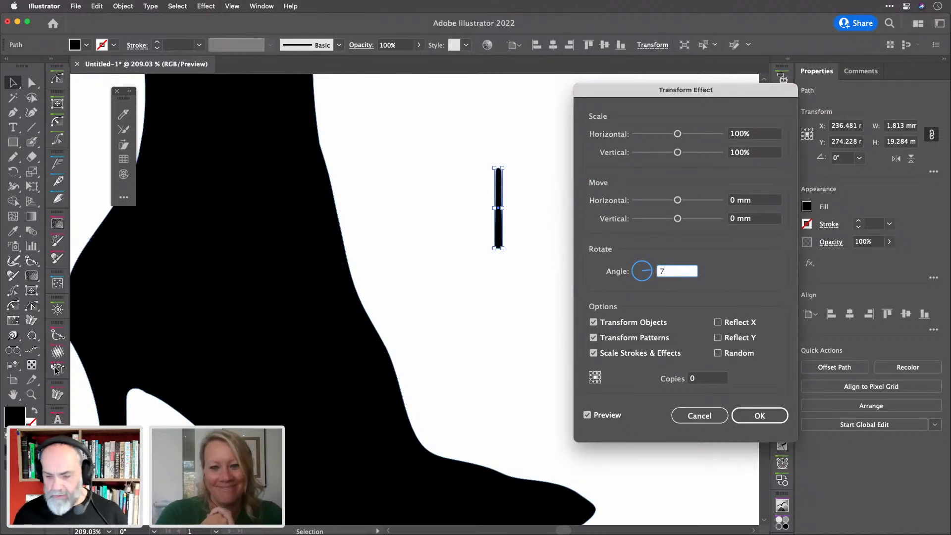
pyautogui.click(701, 380)
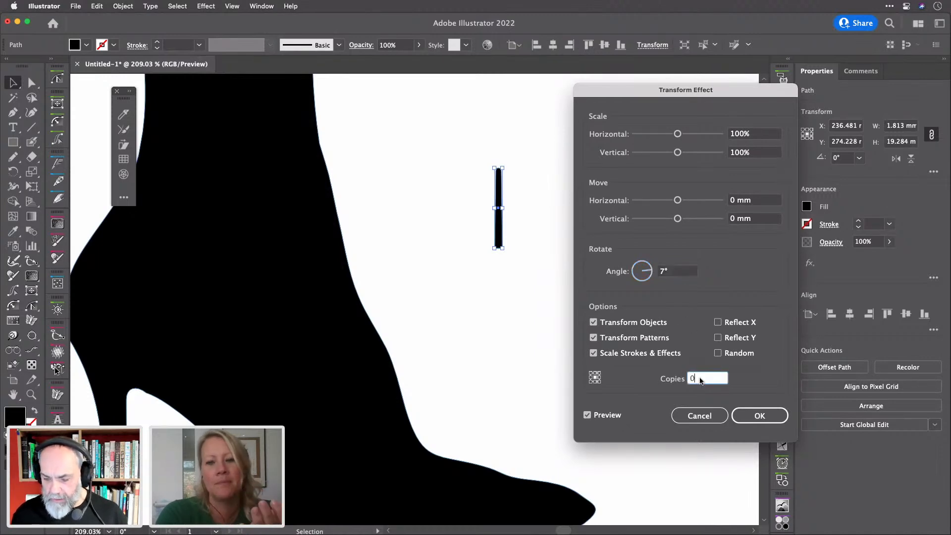
pyautogui.click(600, 381)
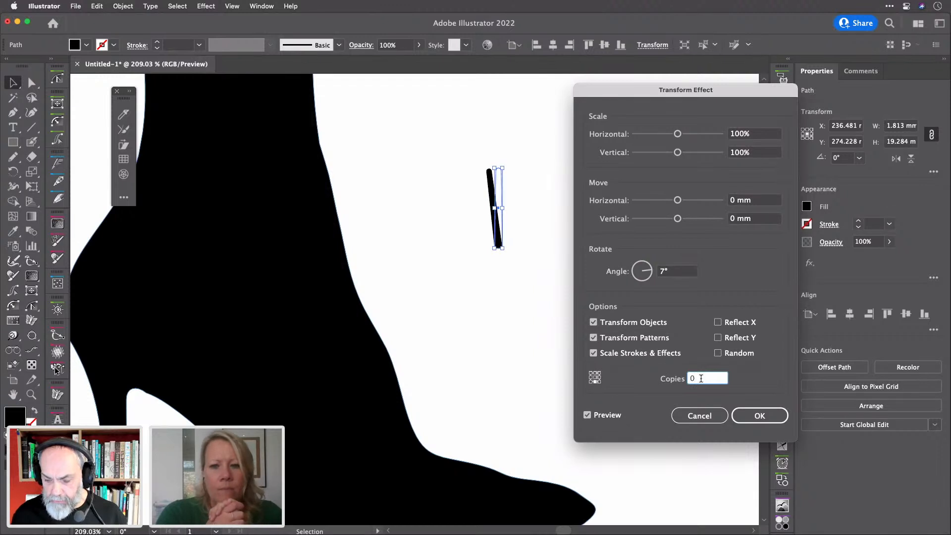
pyautogui.press('Up')
pyautogui.press('Up')
pyautogui.press('Up')
pyautogui.press('Up')
pyautogui.press('Up')
pyautogui.press('Up')
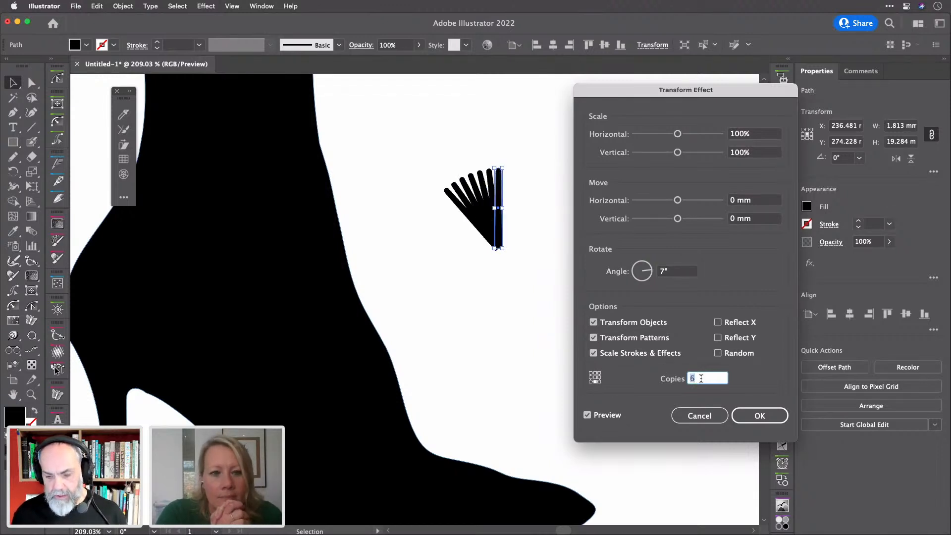
pyautogui.press('Up')
pyautogui.press('Up')
pyautogui.press('Up')
pyautogui.press('Up')
pyautogui.press('Up')
pyautogui.press('Up')
pyautogui.press('Up')
pyautogui.press('Up')
pyautogui.press('Up')
pyautogui.press('Up')
pyautogui.press('Up')
pyautogui.press('Up')
pyautogui.press('Up')
pyautogui.press('Up')
pyautogui.press('Up')
pyautogui.press('Up')
pyautogui.press('Up')
pyautogui.press('Up')
pyautogui.press('Up')
pyautogui.press('Up')
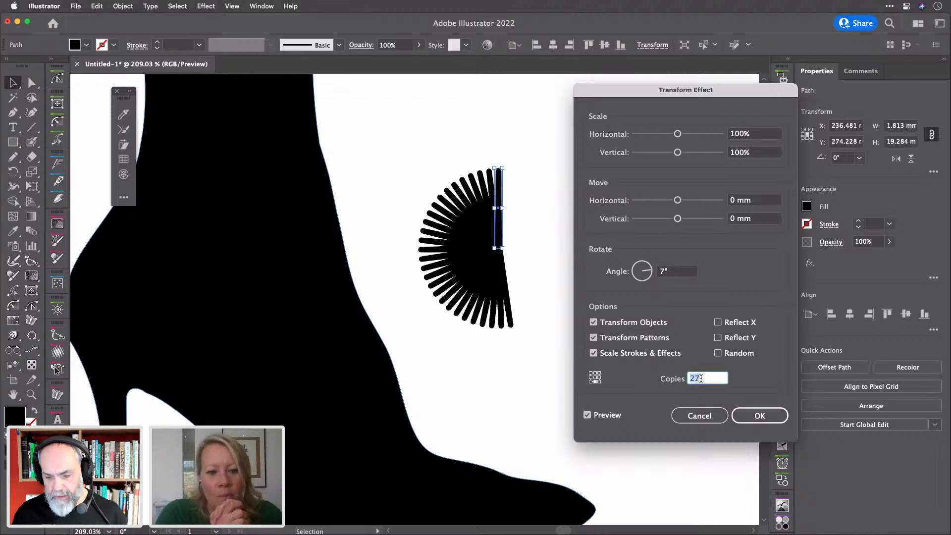
pyautogui.press('Up')
pyautogui.press('Up')
pyautogui.press('Up')
pyautogui.press('Up')
pyautogui.press('Up')
pyautogui.press('Up')
pyautogui.press('Up')
pyautogui.press('Up')
pyautogui.press('Up')
pyautogui.press('Up')
pyautogui.press('Up')
pyautogui.press('Up')
pyautogui.press('Up')
pyautogui.press('Up')
pyautogui.press('Up')
pyautogui.press('Up')
pyautogui.press('Up')
pyautogui.press('Up')
pyautogui.press('Up')
pyautogui.press('Up')
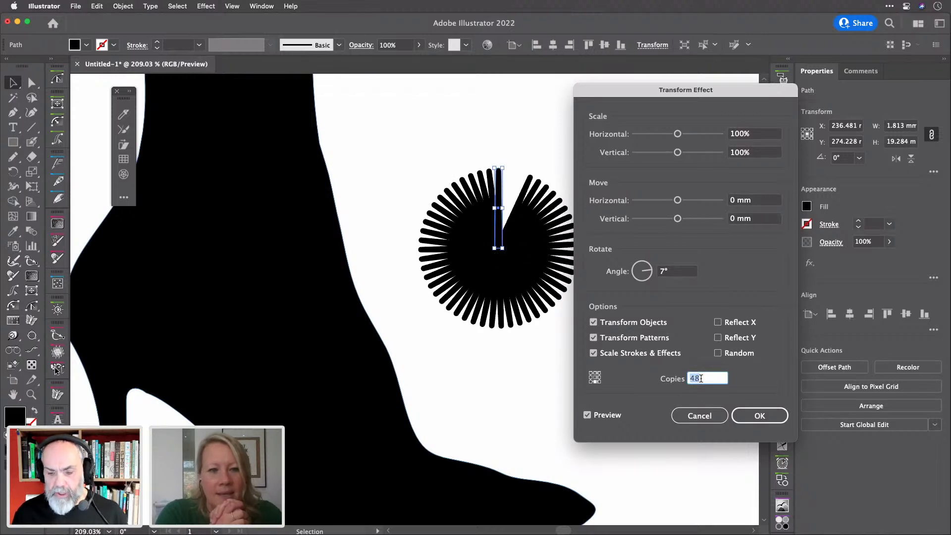
pyautogui.press('Up')
pyautogui.press('Up')
pyautogui.press('Up')
pyautogui.press('Up')
pyautogui.press('Up')
pyautogui.press('Up')
pyautogui.press('Down')
pyautogui.press('Down')
pyautogui.press('Down')
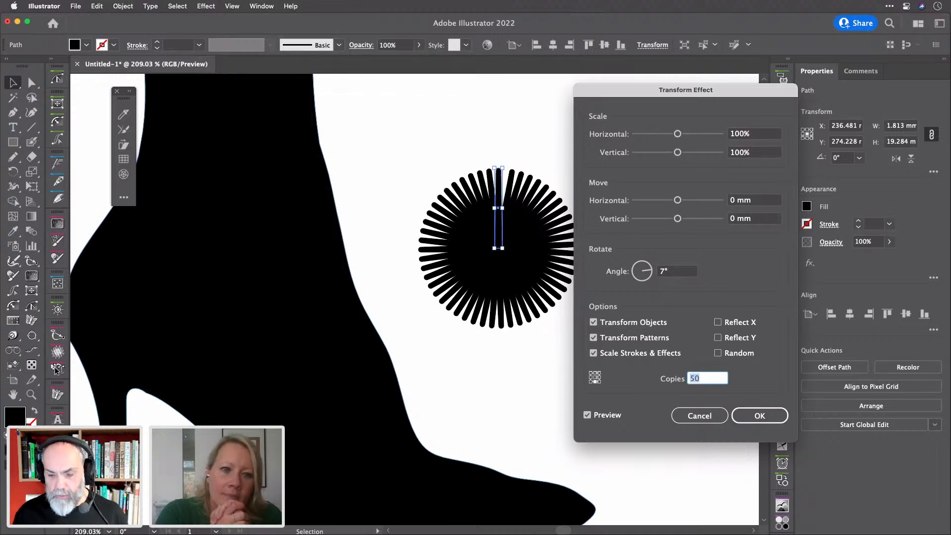
# Try 8° rotation with random 99% scaling, then cancel the Transform effect
pyautogui.click(678, 273)
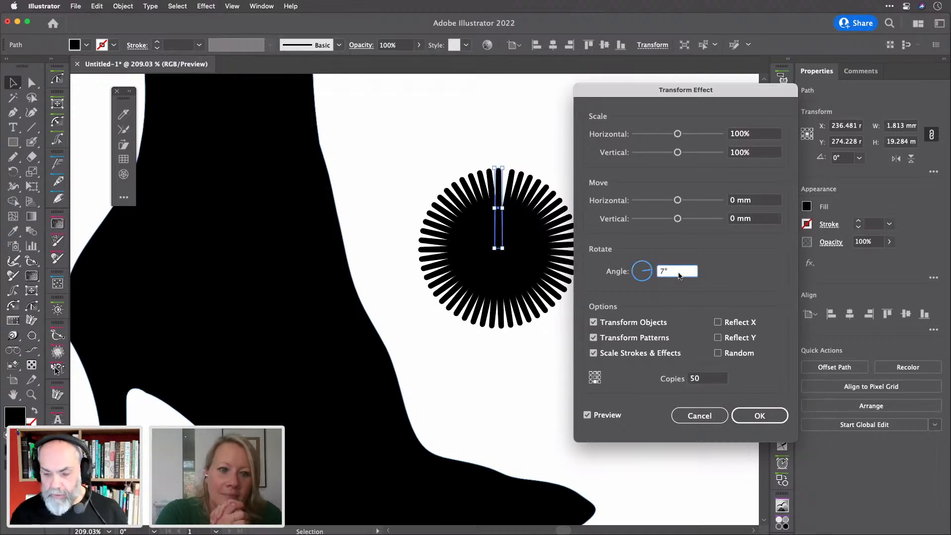
pyautogui.press('Up')
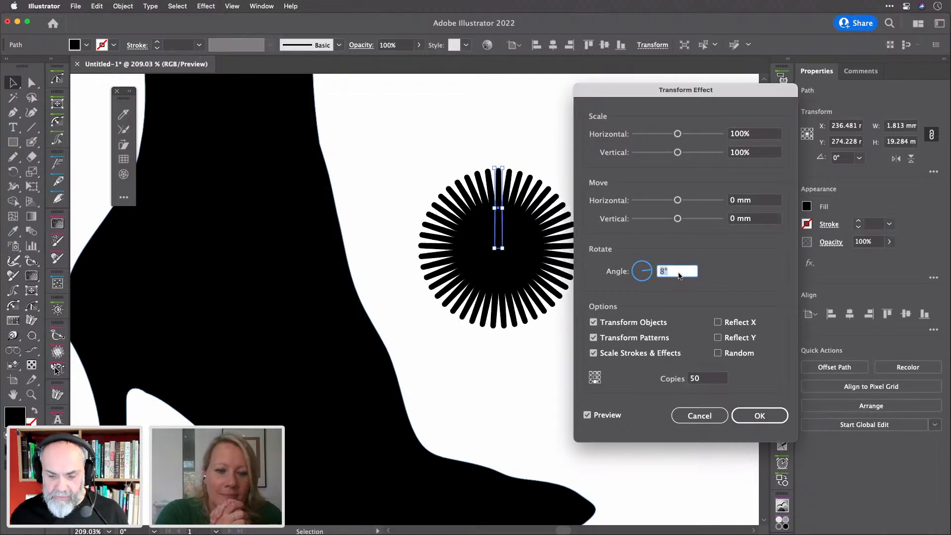
pyautogui.click(760, 138)
pyautogui.press('Down')
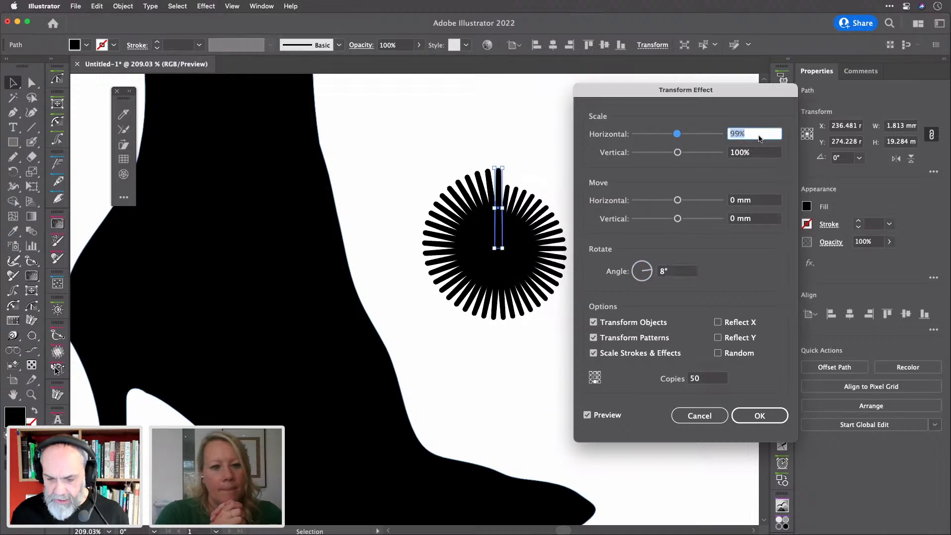
pyautogui.press('Up')
pyautogui.press('Down')
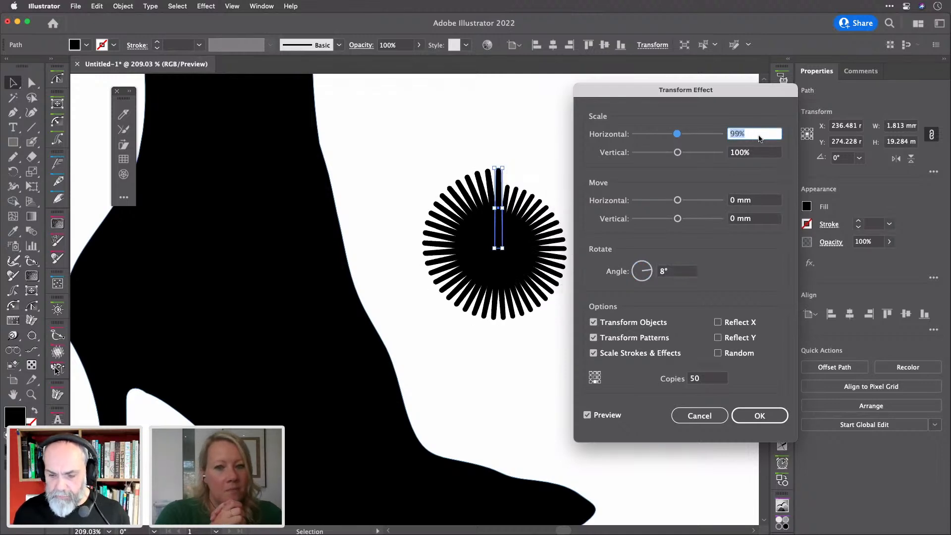
pyautogui.click(756, 154)
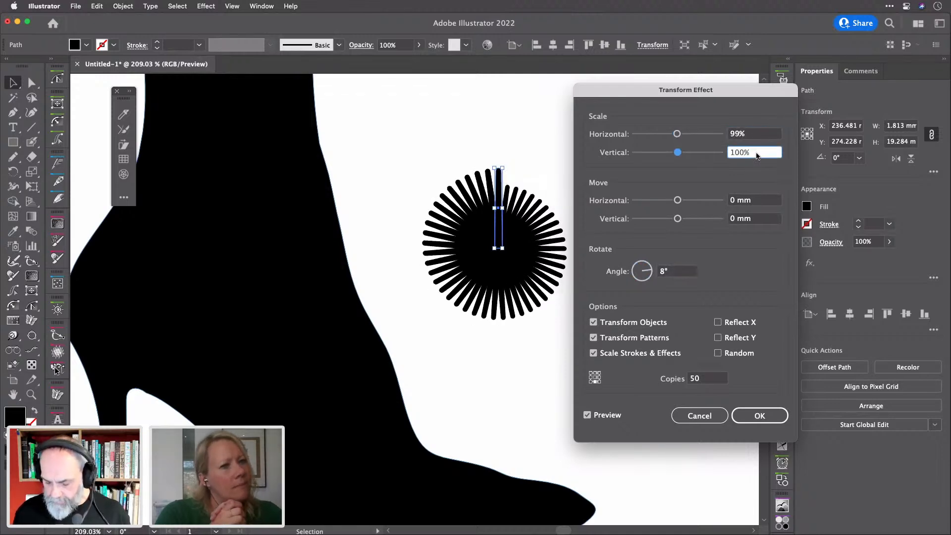
pyautogui.press('Up')
pyautogui.press('Down')
pyautogui.press('Down')
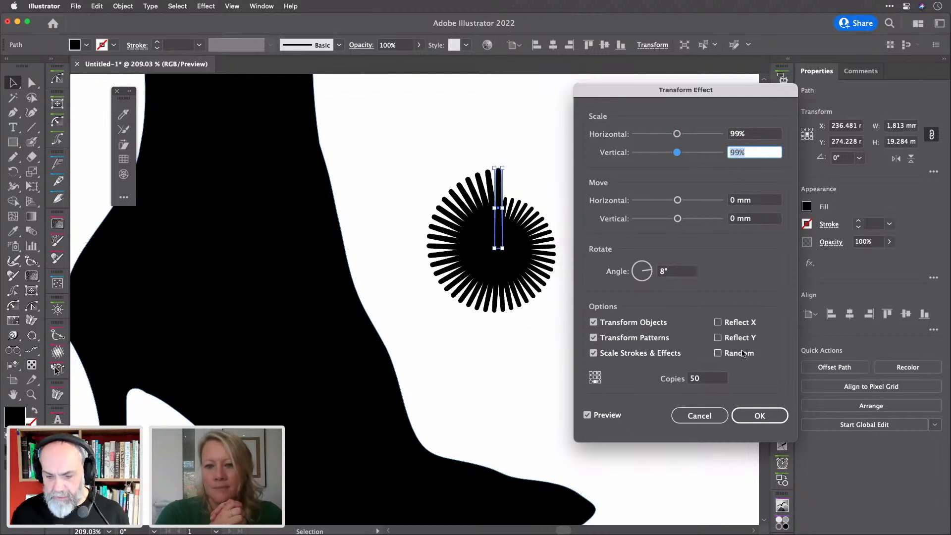
pyautogui.click(728, 354)
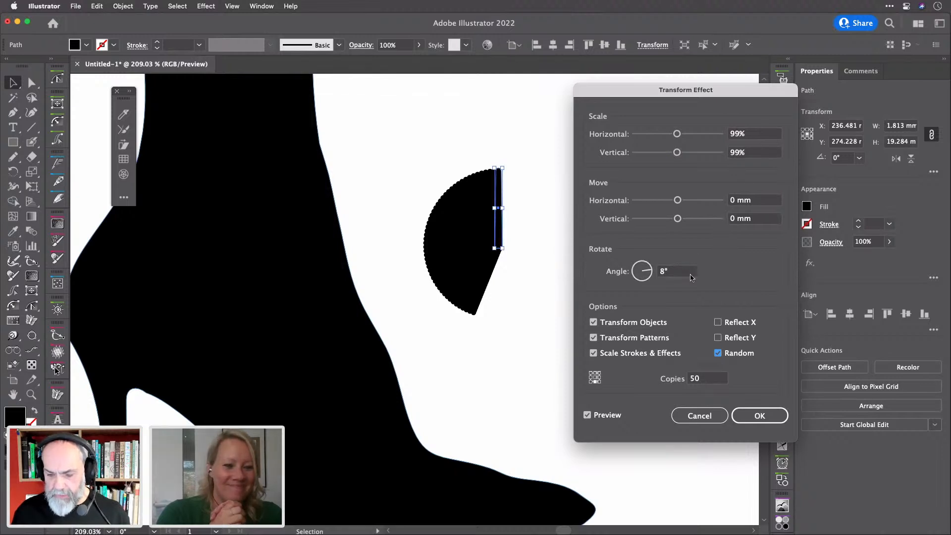
pyautogui.click(750, 135)
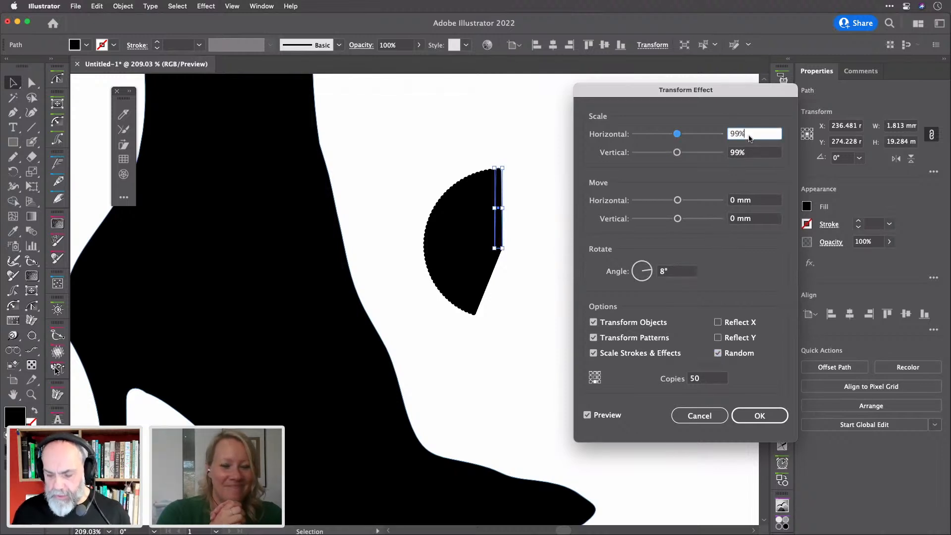
pyautogui.press('Up')
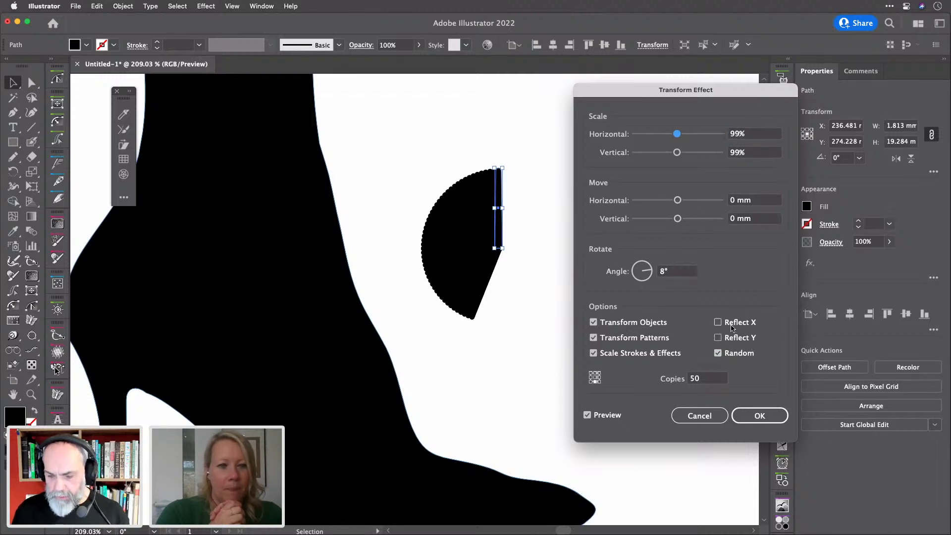
pyautogui.press('Escape')
pyautogui.click(123, 5)
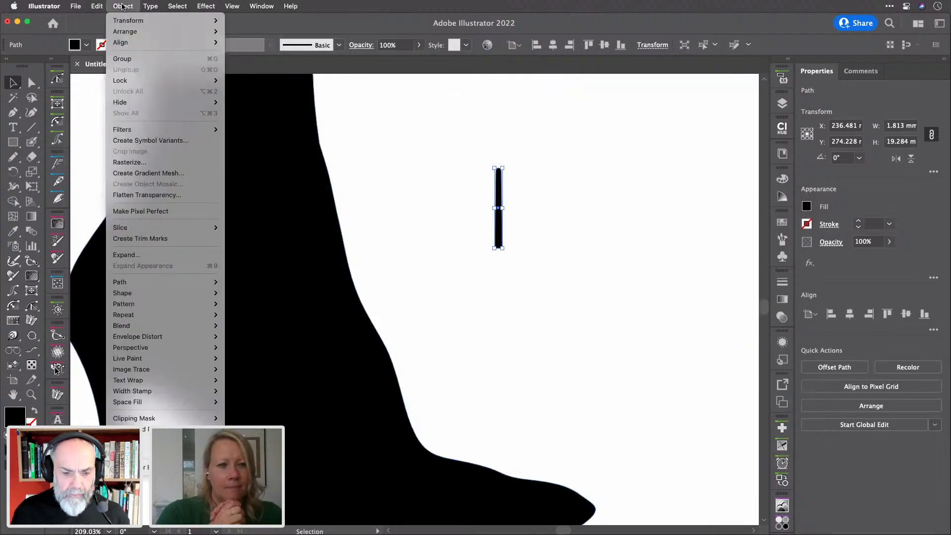
pyautogui.moveTo(135, 25)
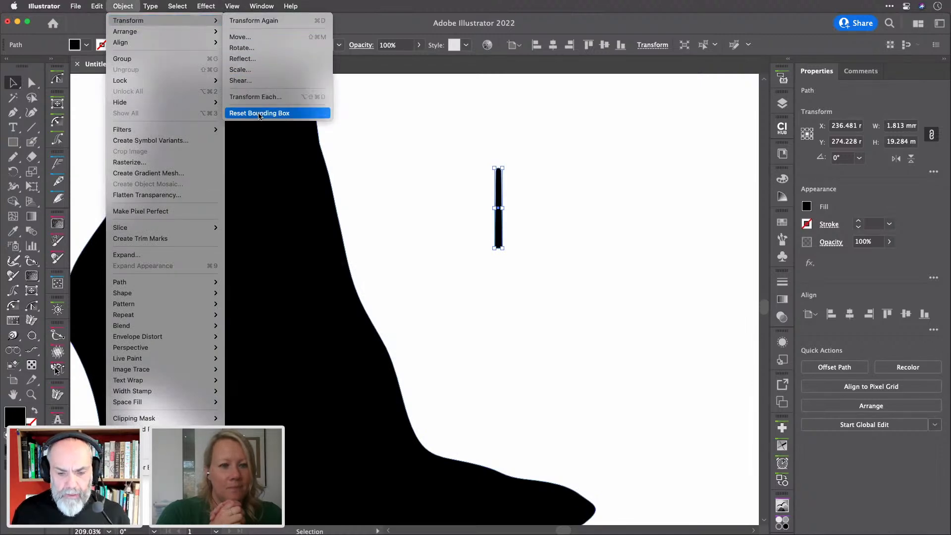
pyautogui.click(256, 99)
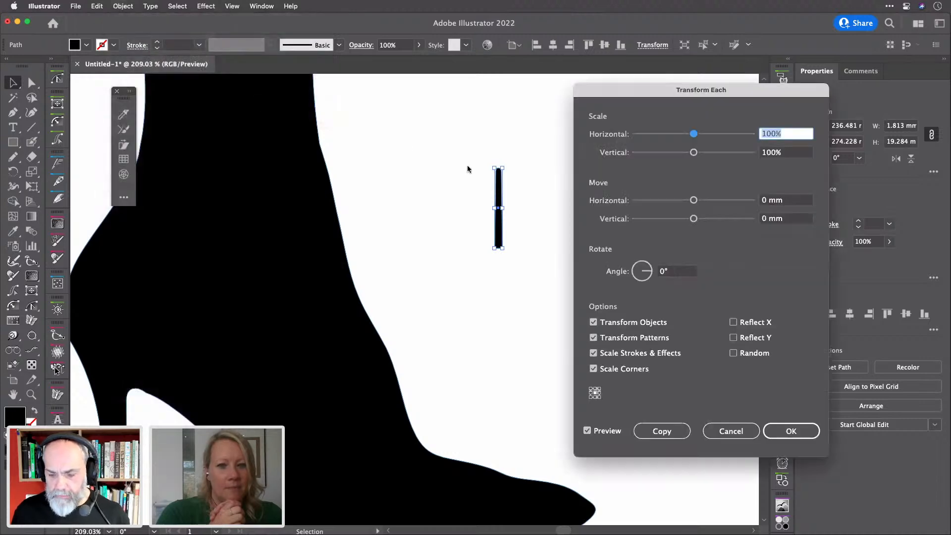
pyautogui.click(675, 273)
pyautogui.write('8')
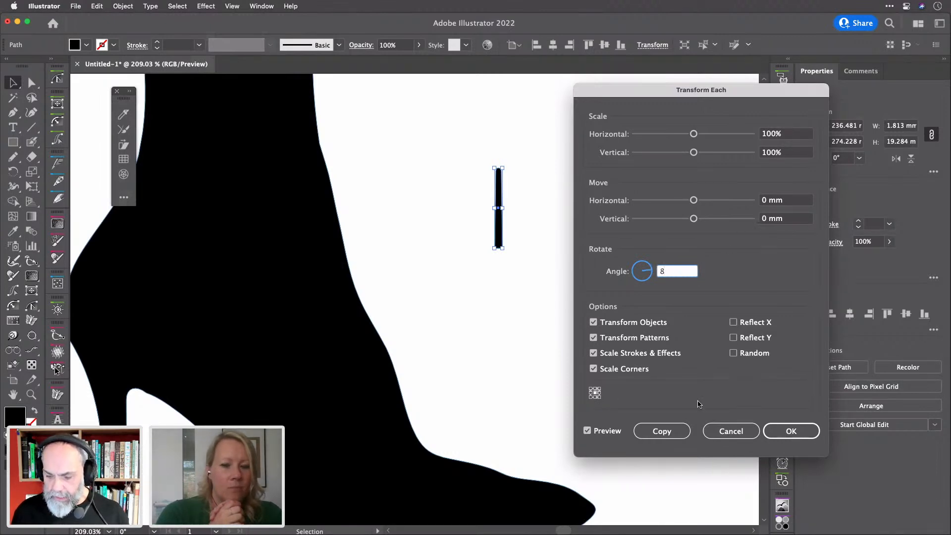
pyautogui.press('Tab')
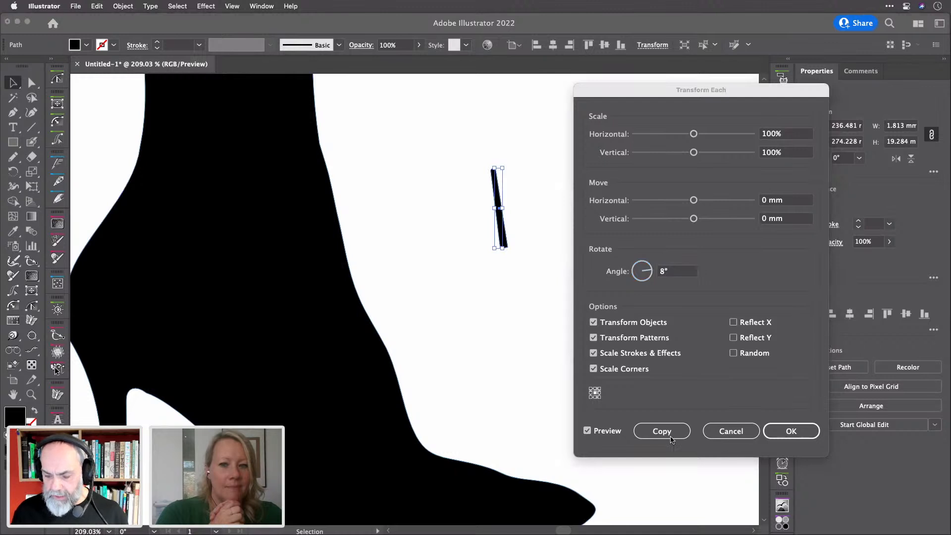
pyautogui.click(720, 434)
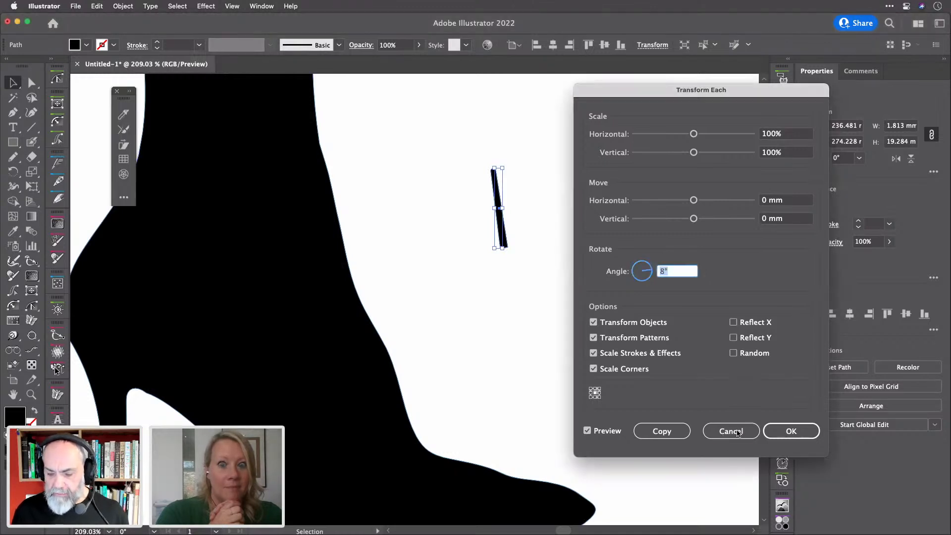
pyautogui.click(737, 434)
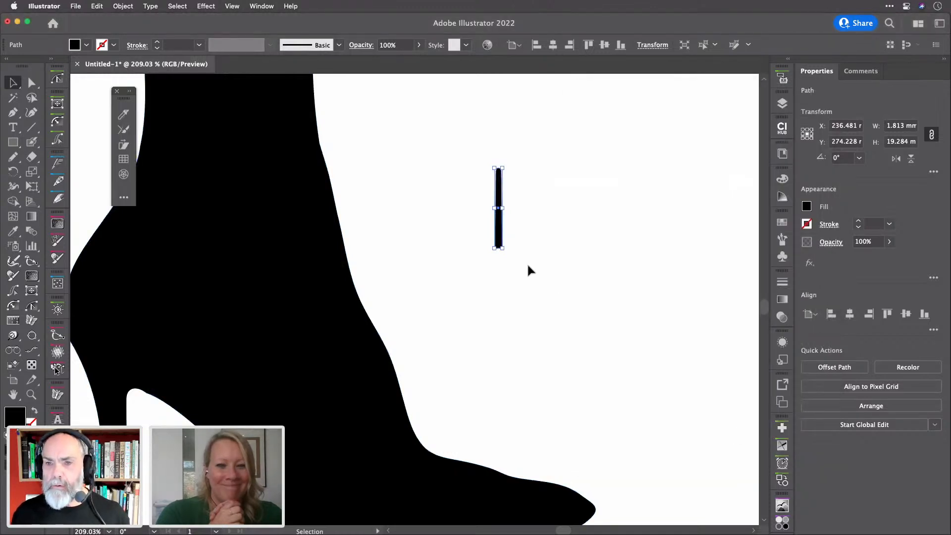
# Apply a Transform effect to the bar with 8° rotation and 50 copies
pyautogui.click(206, 6)
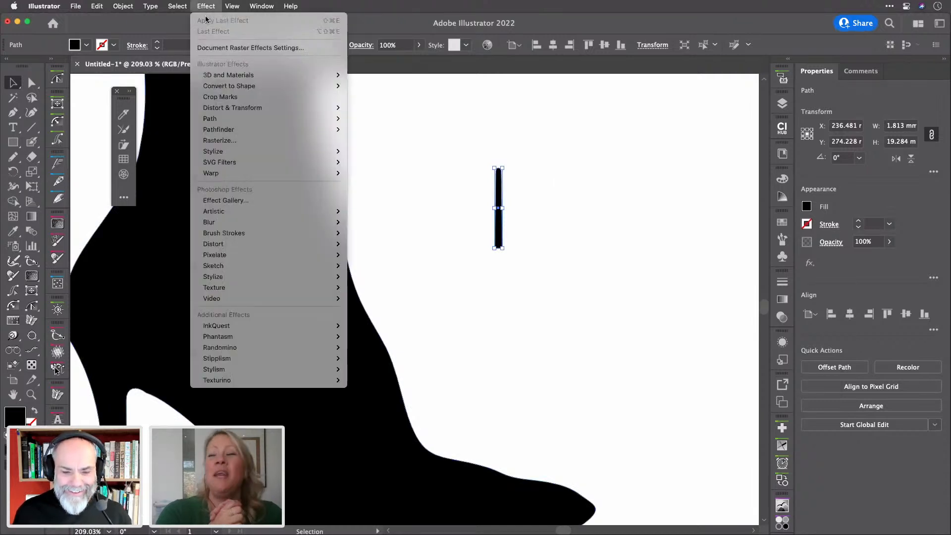
pyautogui.moveTo(251, 107)
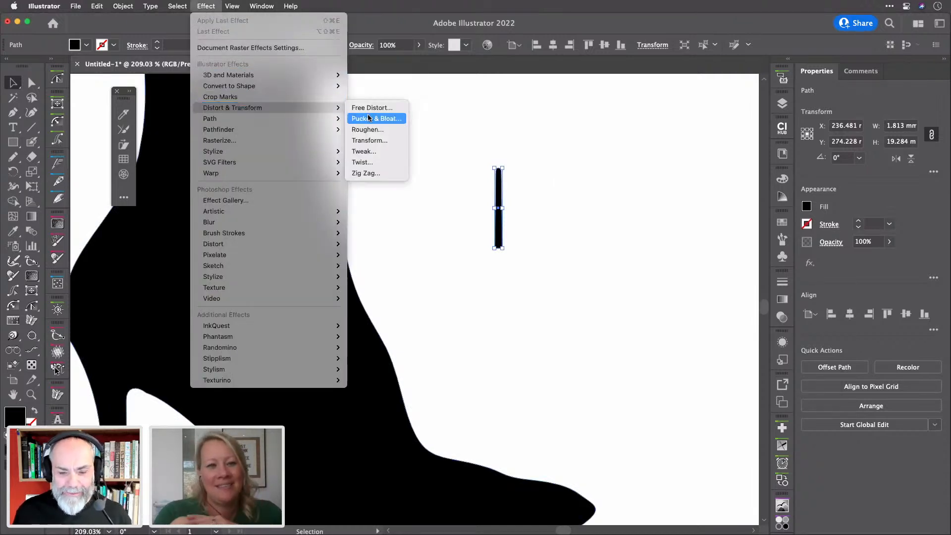
pyautogui.click(378, 141)
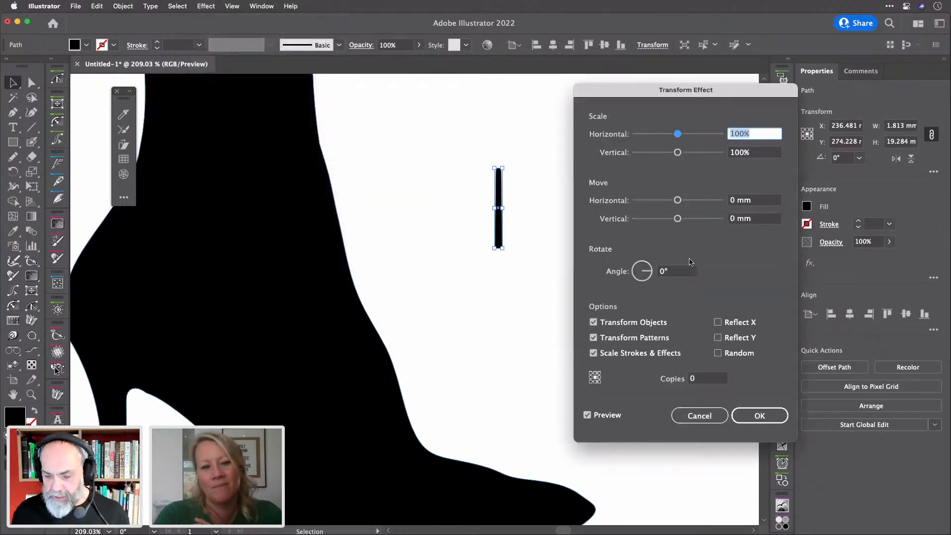
pyautogui.click(682, 273)
pyautogui.press('Up')
pyautogui.press('Up')
pyautogui.press('Up')
pyautogui.press('Up')
pyautogui.press('Up')
pyautogui.press('Up')
pyautogui.press('Up')
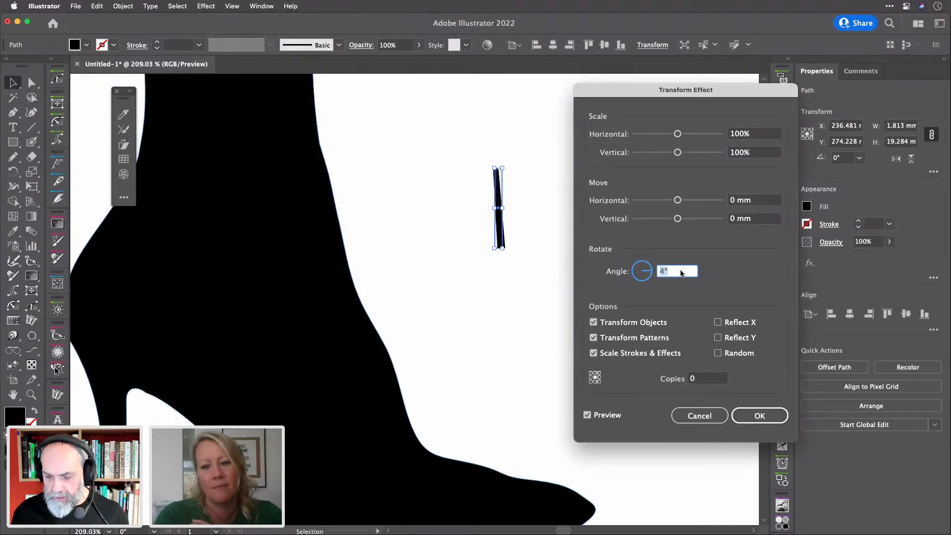
pyautogui.press('Up')
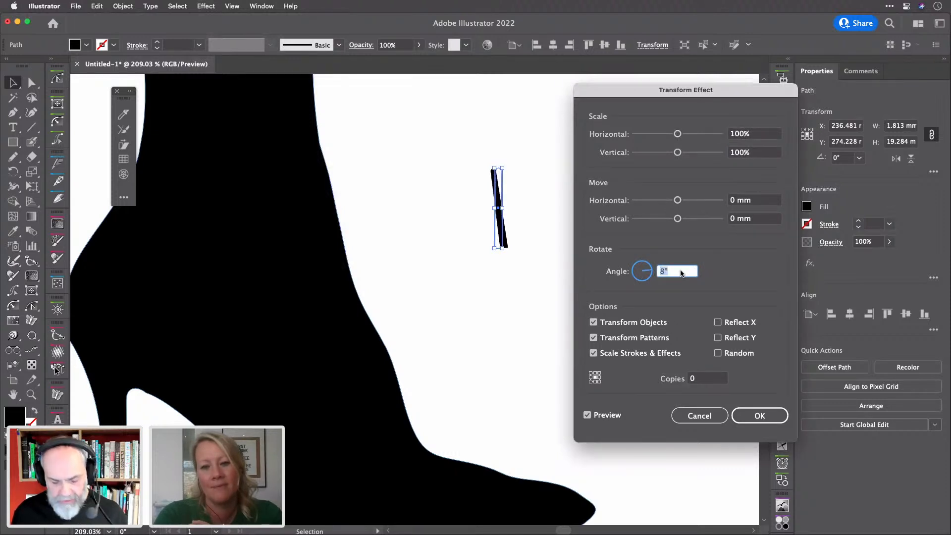
pyautogui.press('Tab')
pyautogui.press('Tab')
pyautogui.press('Tab')
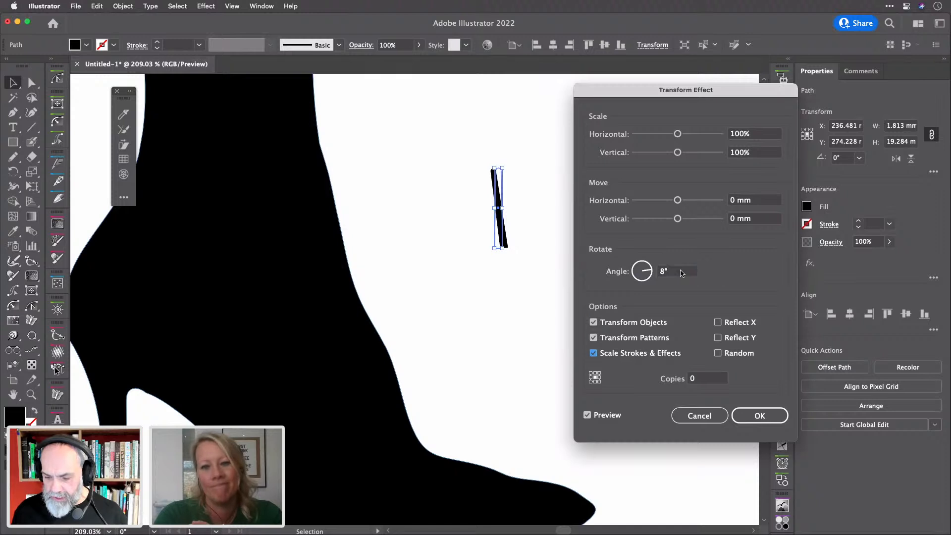
pyautogui.press('Tab')
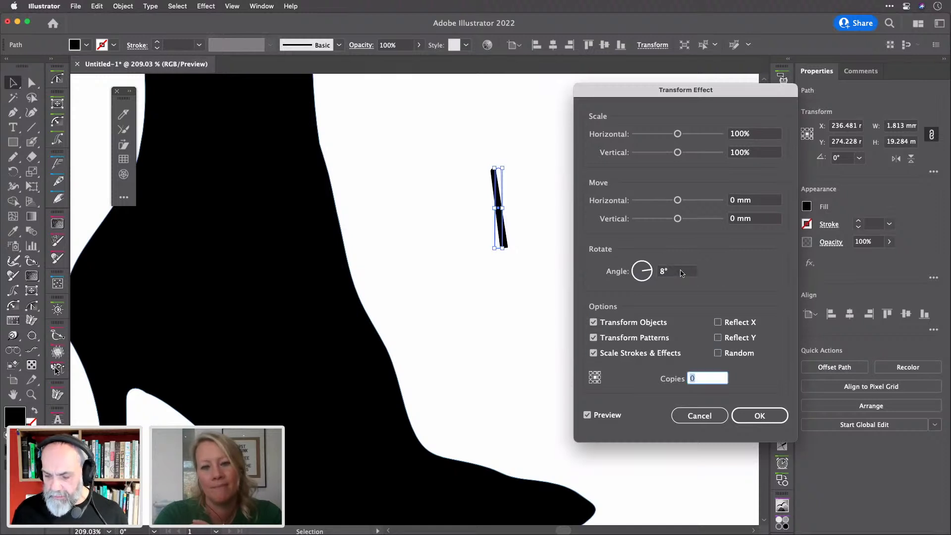
pyautogui.press('Up')
pyautogui.press('Up')
pyautogui.press('Up')
pyautogui.press('Up')
pyautogui.press('Up')
pyautogui.press('Up')
pyautogui.press('Up')
pyautogui.press('Up')
pyautogui.press('Up')
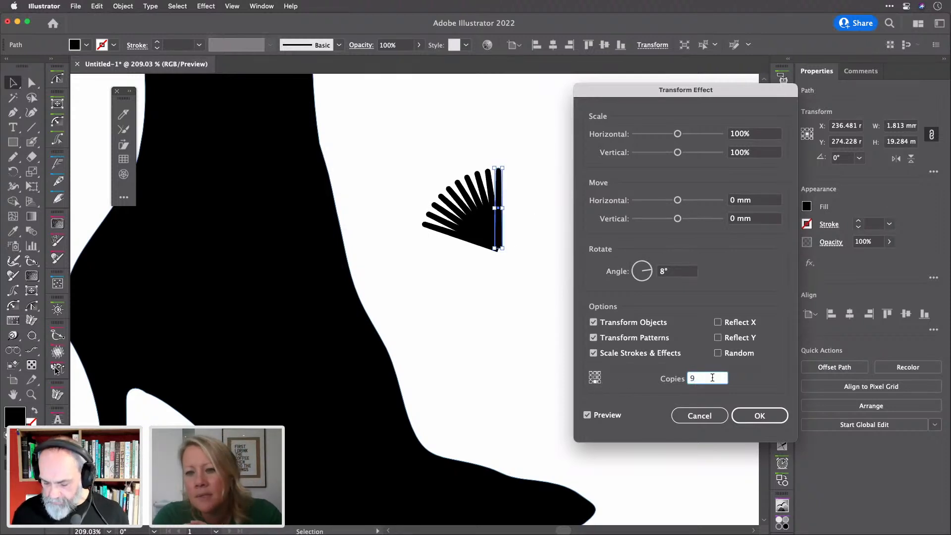
pyautogui.press('Up')
pyautogui.press('Up')
pyautogui.press('Up')
pyautogui.press('Up')
pyautogui.press('Up')
pyautogui.press('Up')
pyautogui.press('Up')
pyautogui.press('Up')
pyautogui.press('Up')
pyautogui.press('Up')
pyautogui.press('Up')
pyautogui.hotkey('shift', 'Up')
pyautogui.hotkey('shift', 'Up')
pyautogui.hotkey('shift', 'Up')
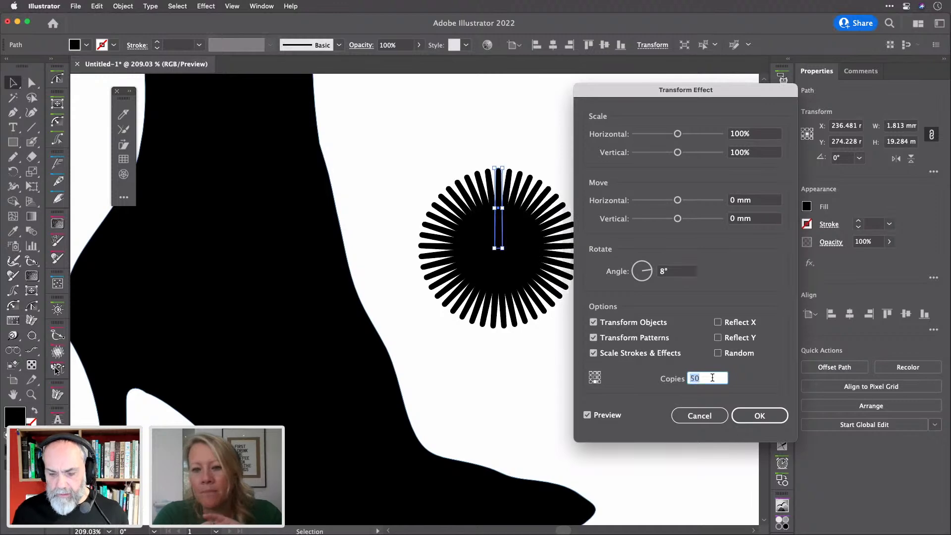
pyautogui.click(761, 416)
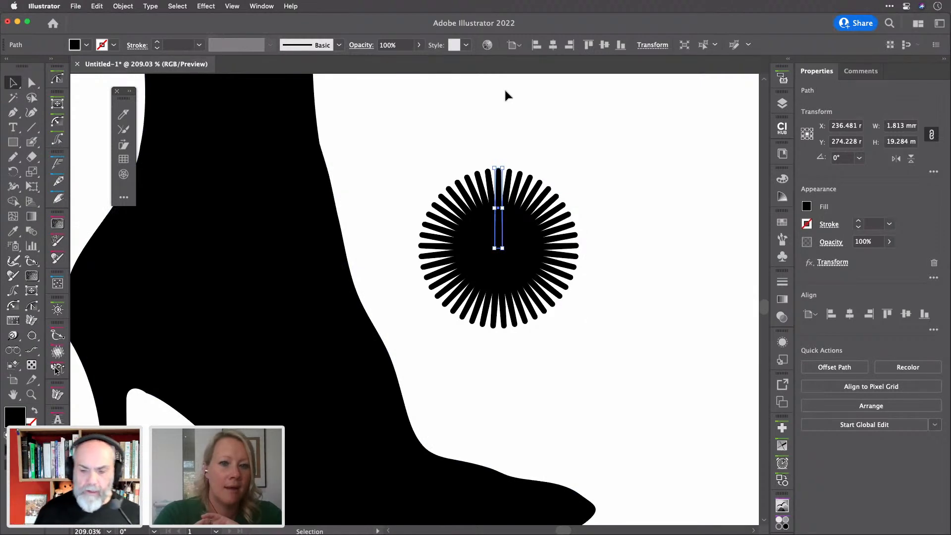
# Expand the starburst into editable spokes, then cancel a trial Transform Each of 97% vertical, -6 mm move
pyautogui.click(123, 6)
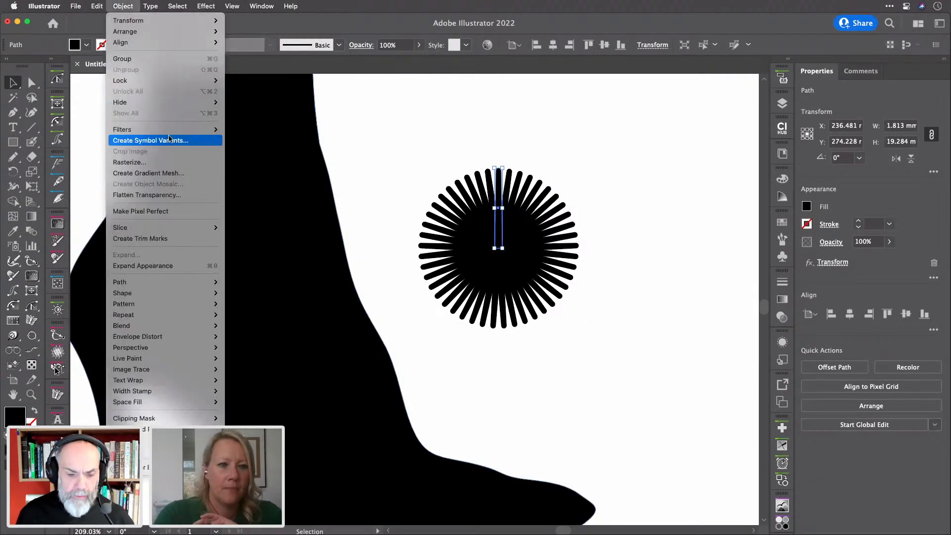
pyautogui.click(179, 269)
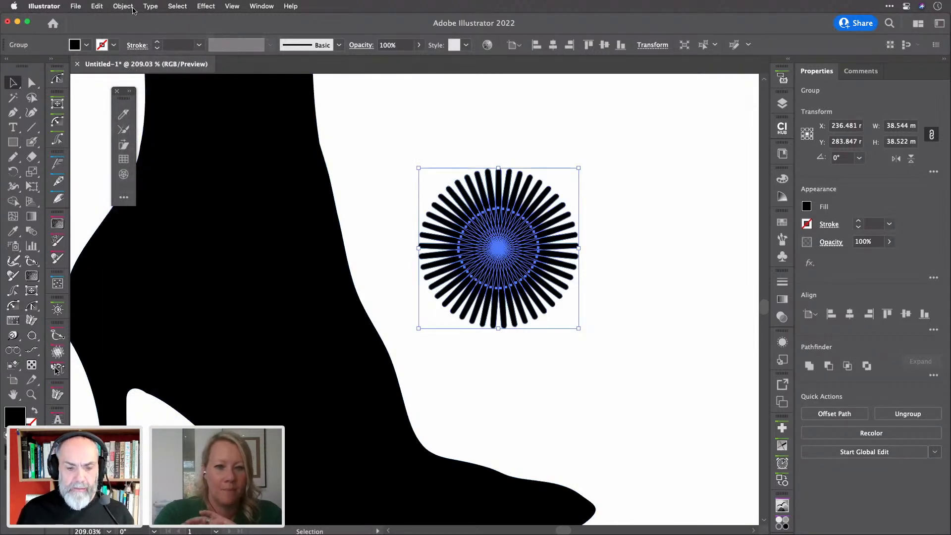
pyautogui.press('super+alt+shift+d')
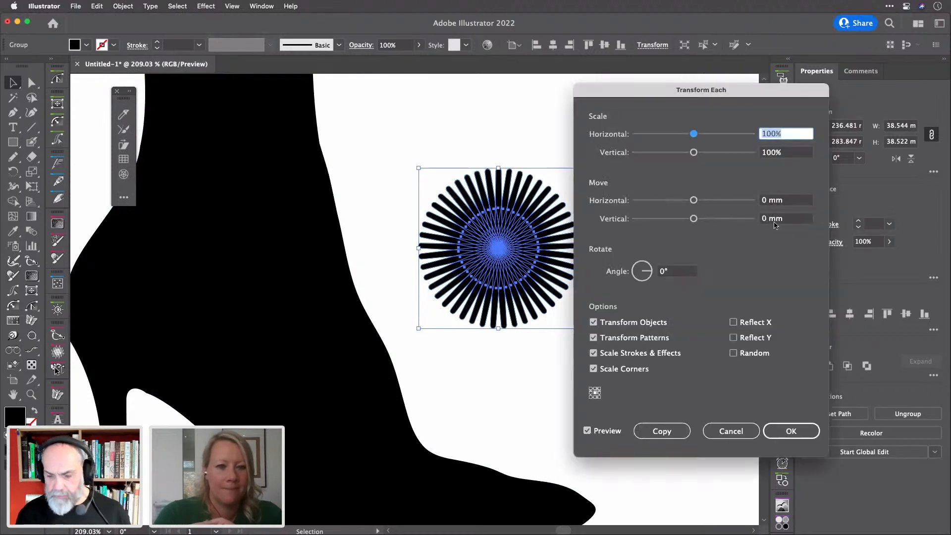
pyautogui.moveTo(762, 97); pyautogui.dragTo(796, 107)
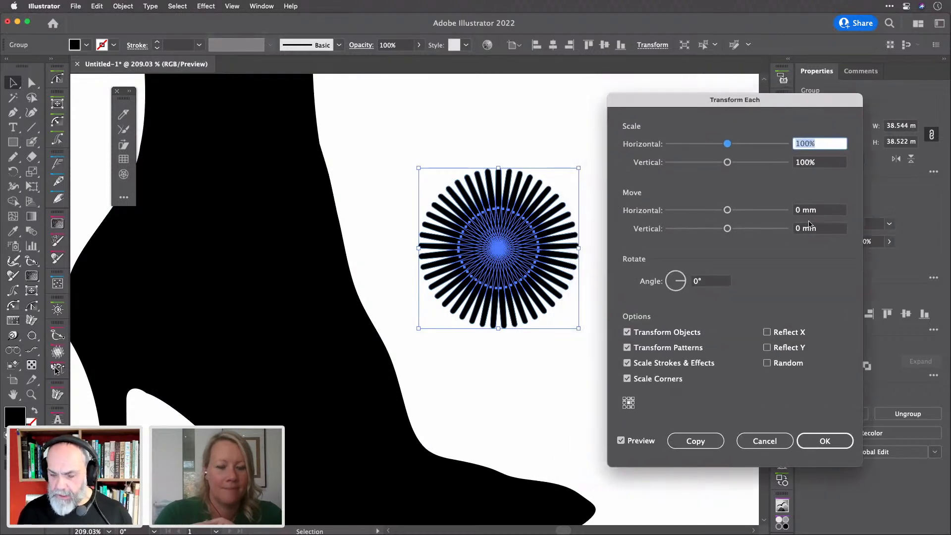
pyautogui.click(824, 164)
pyautogui.press('Down')
pyautogui.press('Down')
pyautogui.press('Down')
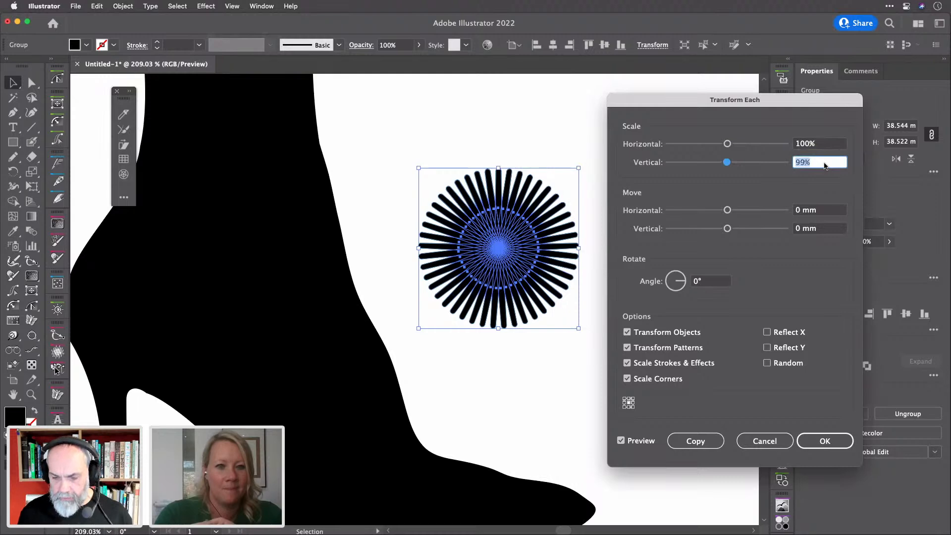
pyautogui.press('Tab')
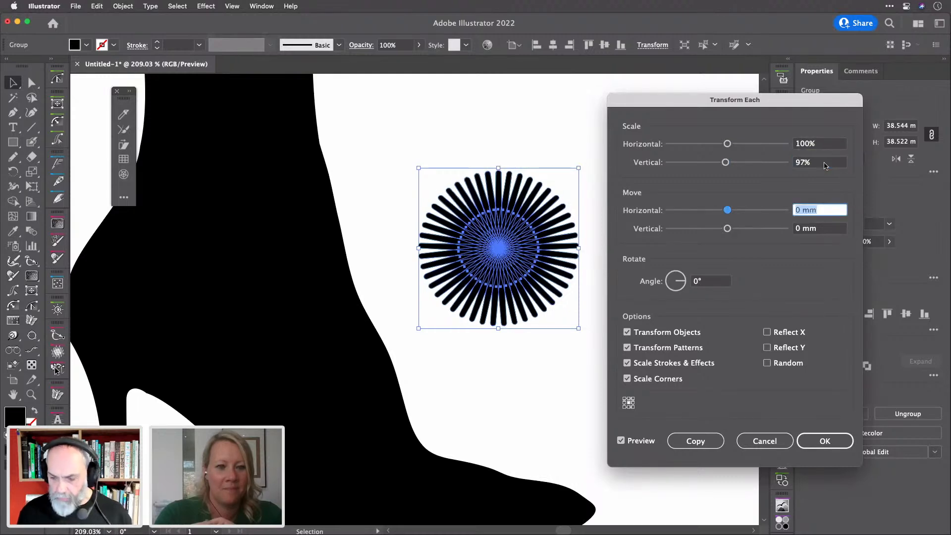
pyautogui.hotkey('shift', 'Down')
pyautogui.press('Up')
pyautogui.press('Up')
pyautogui.press('Up')
pyautogui.press('Up')
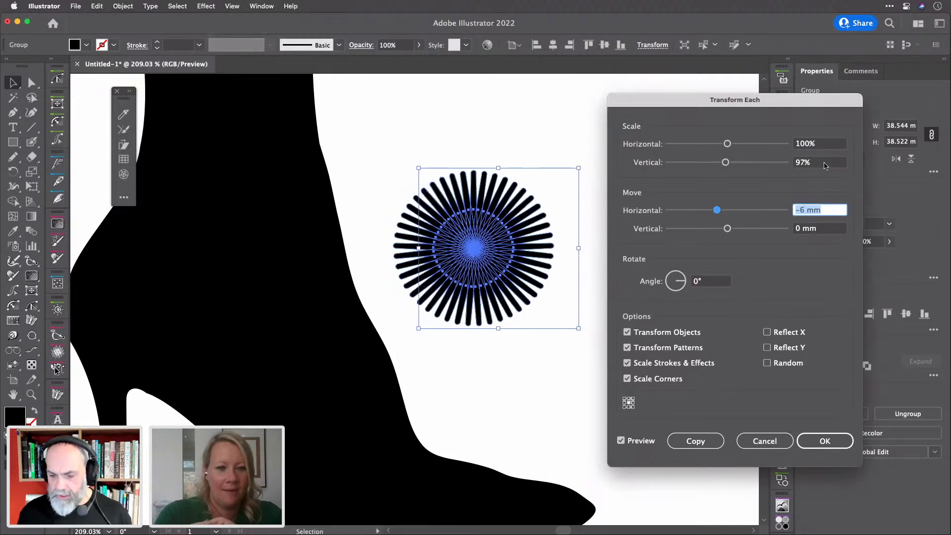
pyautogui.press('Escape')
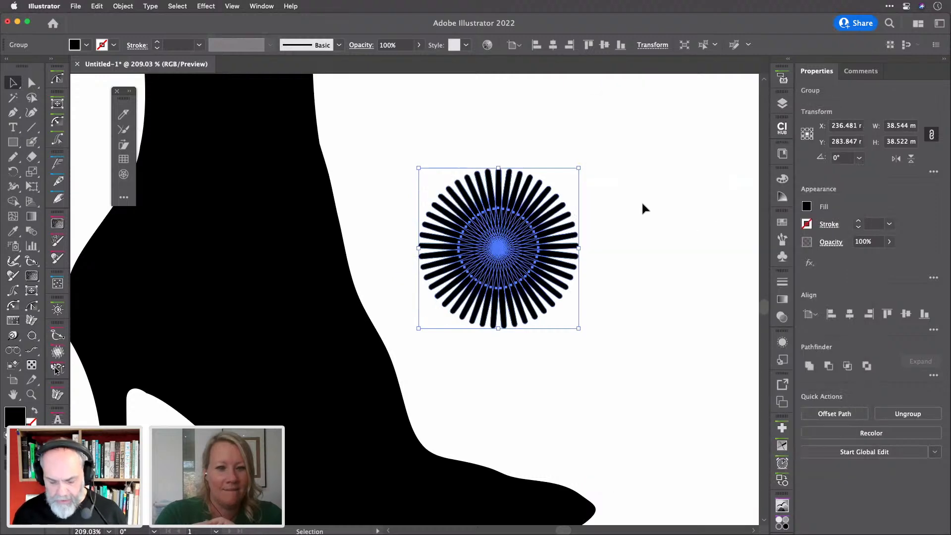
# Ungroup the starburst into separate spokes and cancel a trial 91% × 88% Transform Each
pyautogui.press('shift+super+g')
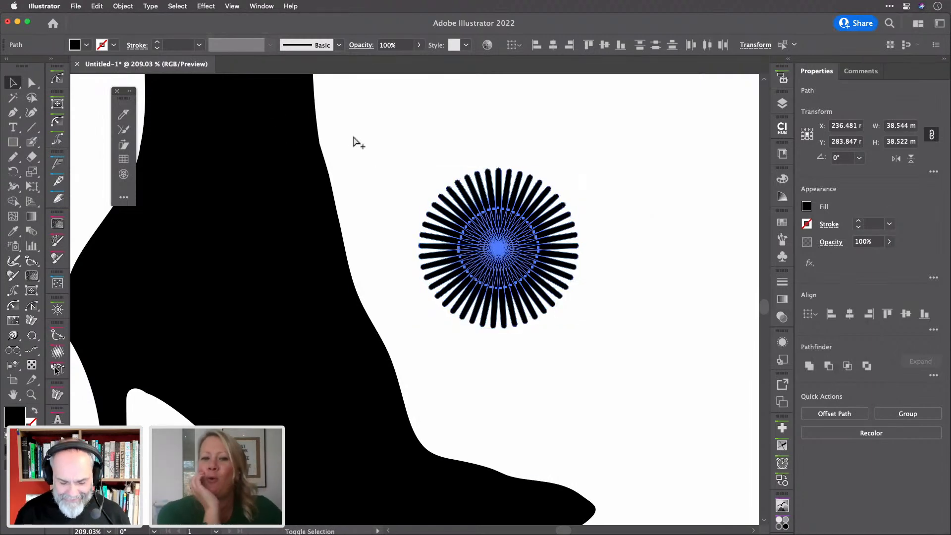
pyautogui.press('alt+shift+super+d')
pyautogui.press('Down')
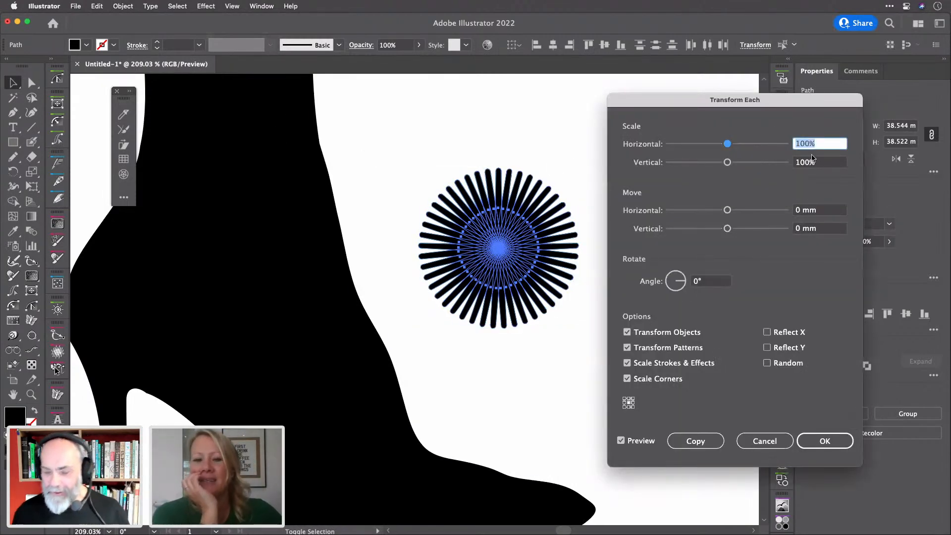
pyautogui.press('Down')
pyautogui.press('Down')
pyautogui.press('Down')
pyautogui.press('Down')
pyautogui.press('Down')
pyautogui.press('Down')
pyautogui.press('Down')
pyautogui.press('Down')
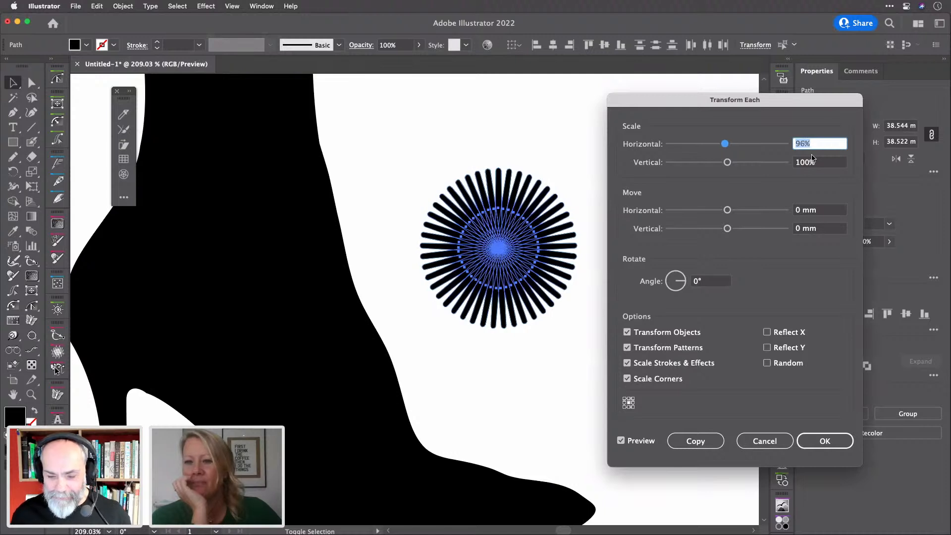
pyautogui.press('Tab')
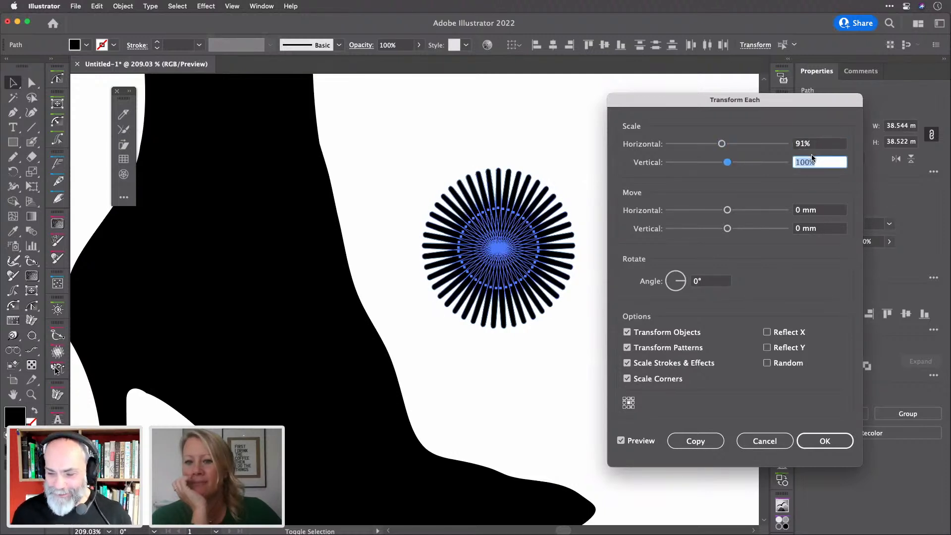
pyautogui.hotkey('shift', 'Down')
pyautogui.press('Down')
pyautogui.press('Down')
pyautogui.press('Down')
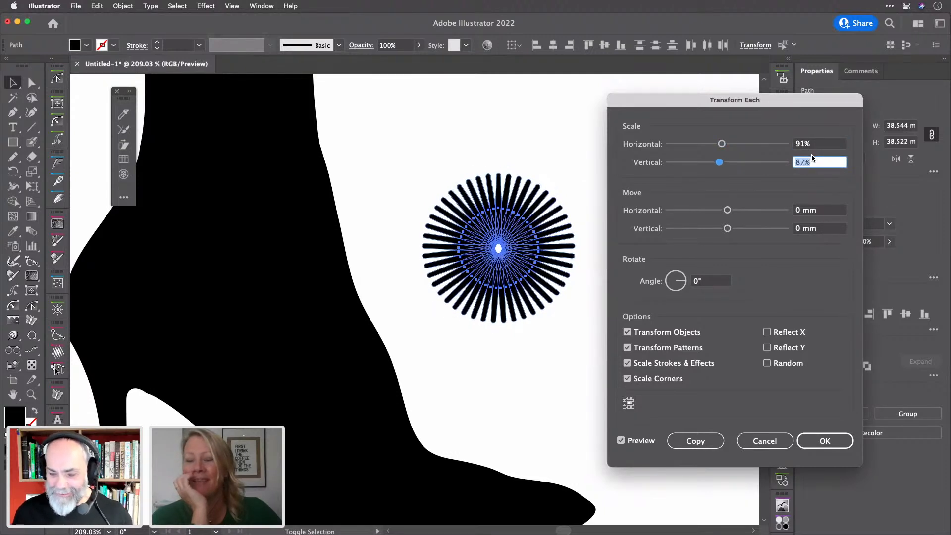
pyautogui.press('Up')
pyautogui.press('Up')
pyautogui.press('Down')
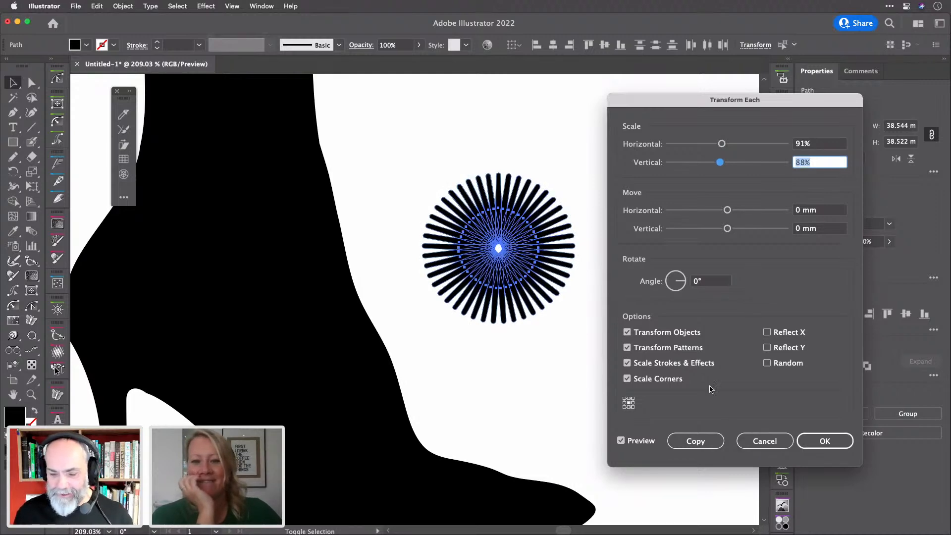
pyautogui.click(774, 441)
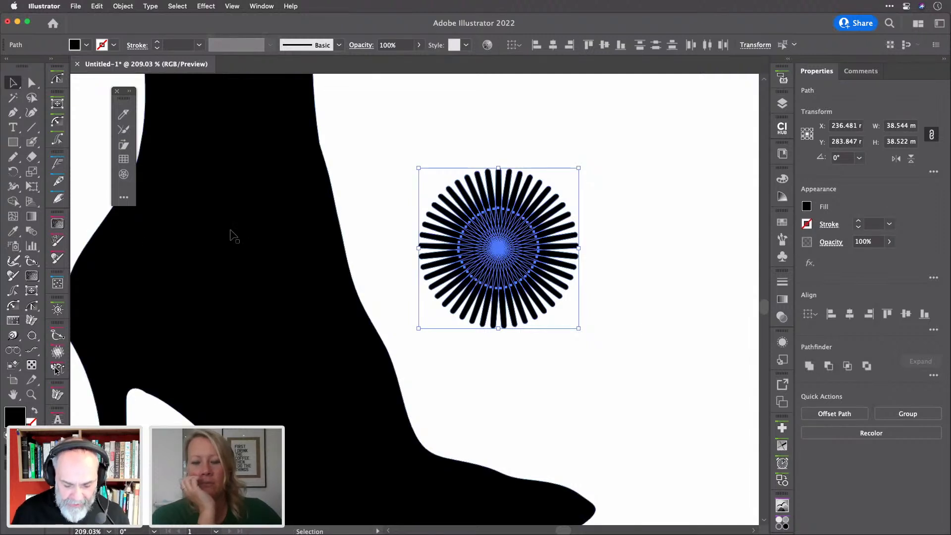
pyautogui.hotkey('shift', 'r')
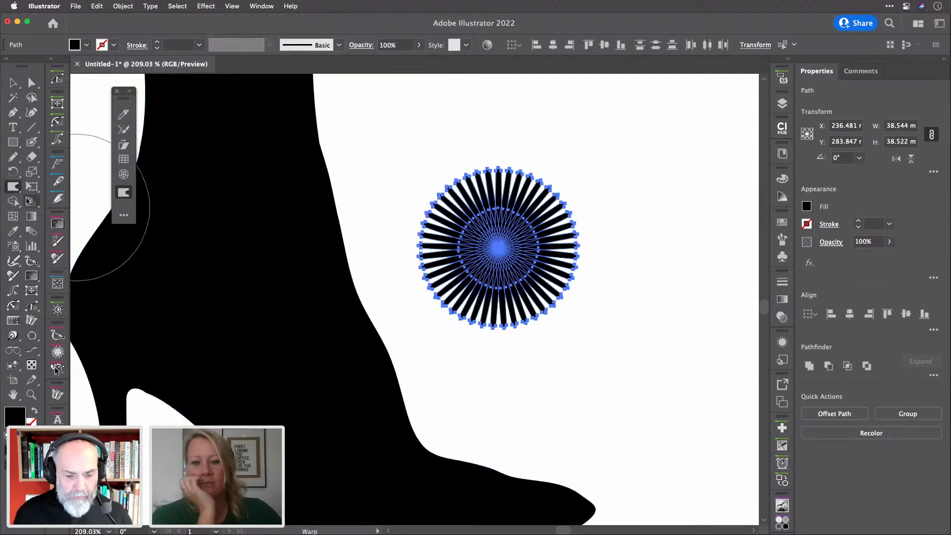
# With the Warp tool, drag across the spokes to pull them into sharp, swirled spikes
pyautogui.click(13, 186)
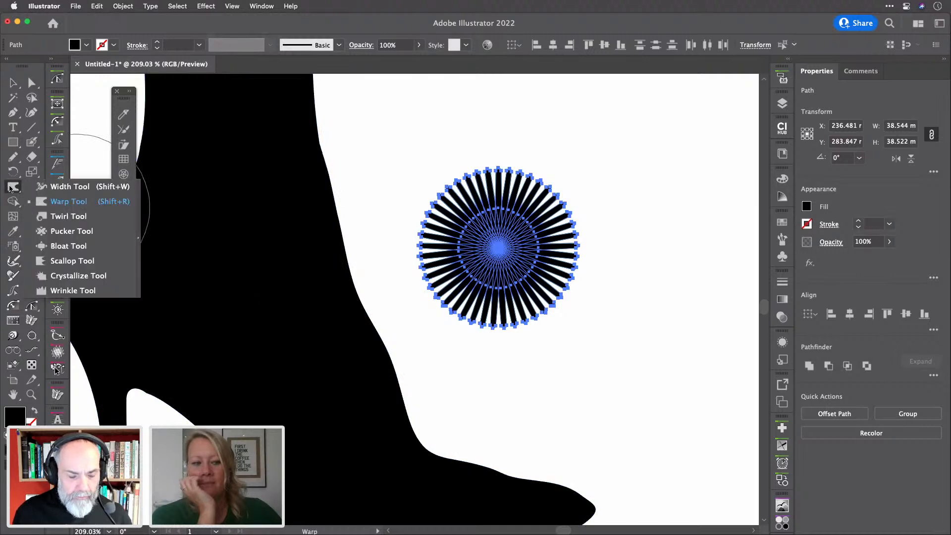
pyautogui.click(61, 203)
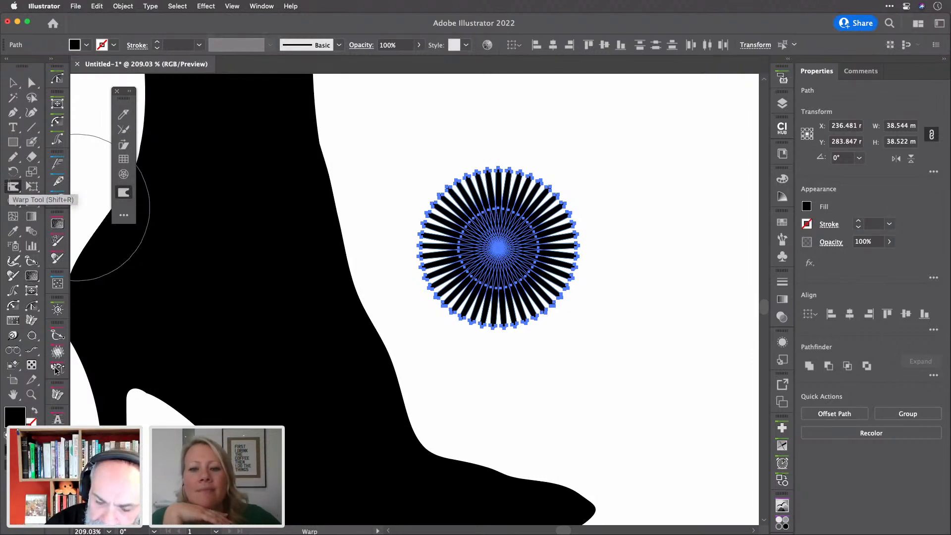
pyautogui.moveTo(524, 207)
pyautogui.mouseDown()
pyautogui.moveTo(525, 199)
pyautogui.moveTo(466, 249)
pyautogui.moveTo(484, 283)
pyautogui.moveTo(505, 286)
pyautogui.mouseUp()
pyautogui.moveTo(570, 285)
pyautogui.mouseDown()
pyautogui.moveTo(581, 282)
pyautogui.moveTo(581, 252)
pyautogui.moveTo(552, 263)
pyautogui.mouseUp()
pyautogui.moveTo(508, 209); pyautogui.dragTo(498, 227)
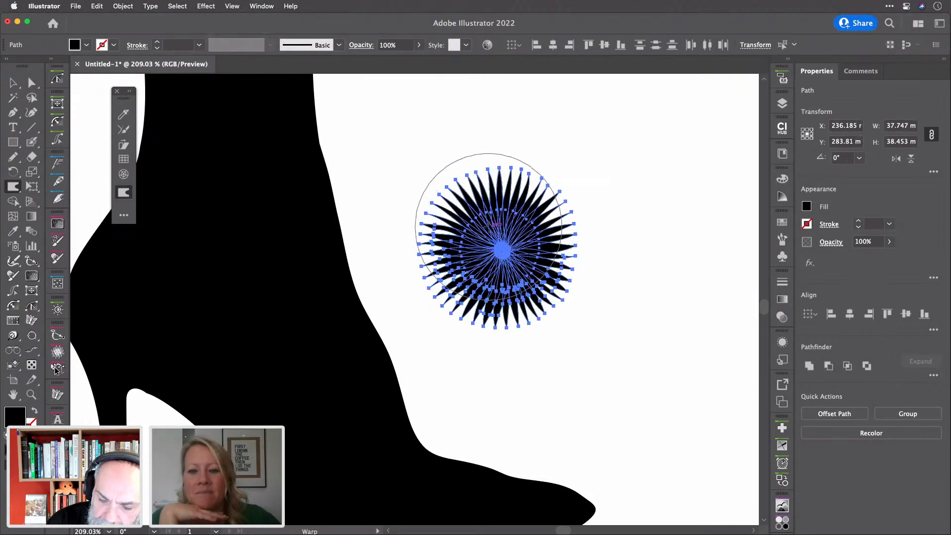
pyautogui.moveTo(511, 157)
pyautogui.mouseDown()
pyautogui.moveTo(548, 184)
pyautogui.moveTo(569, 242)
pyautogui.moveTo(557, 284)
pyautogui.moveTo(567, 263)
pyautogui.moveTo(465, 295)
pyautogui.moveTo(454, 259)
pyautogui.moveTo(471, 268)
pyautogui.mouseUp()
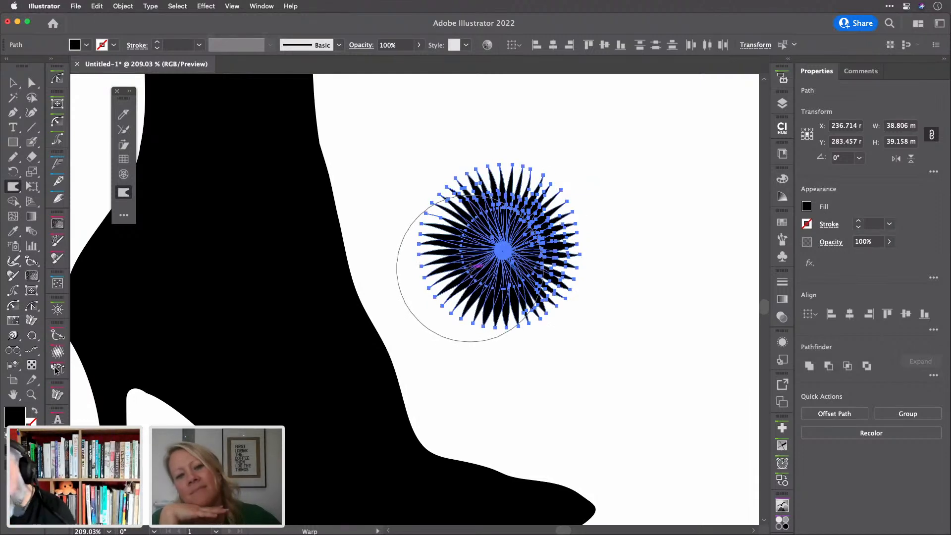
# Unite the spikes into one shape and move it onto the boot's ankle at X 207.606, Y 313.385 mm
pyautogui.press('v')
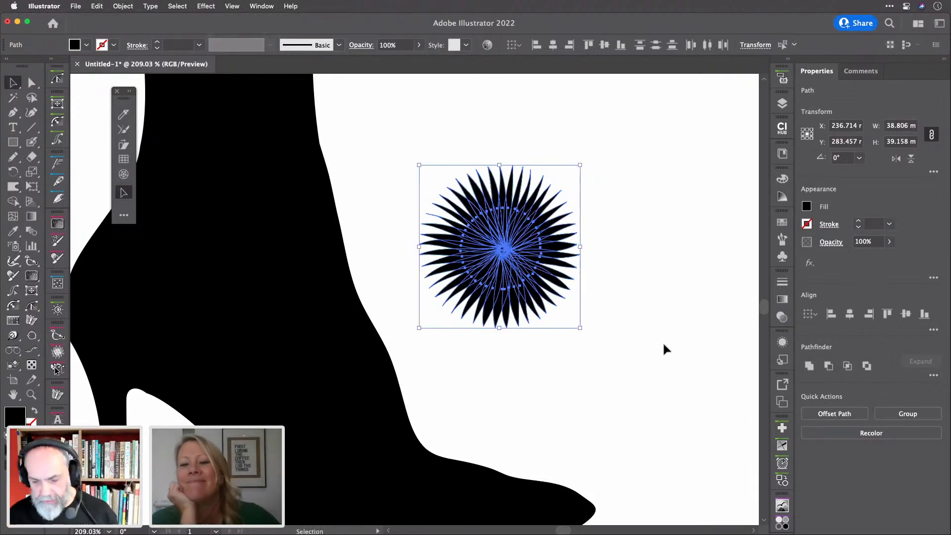
pyautogui.click(809, 366)
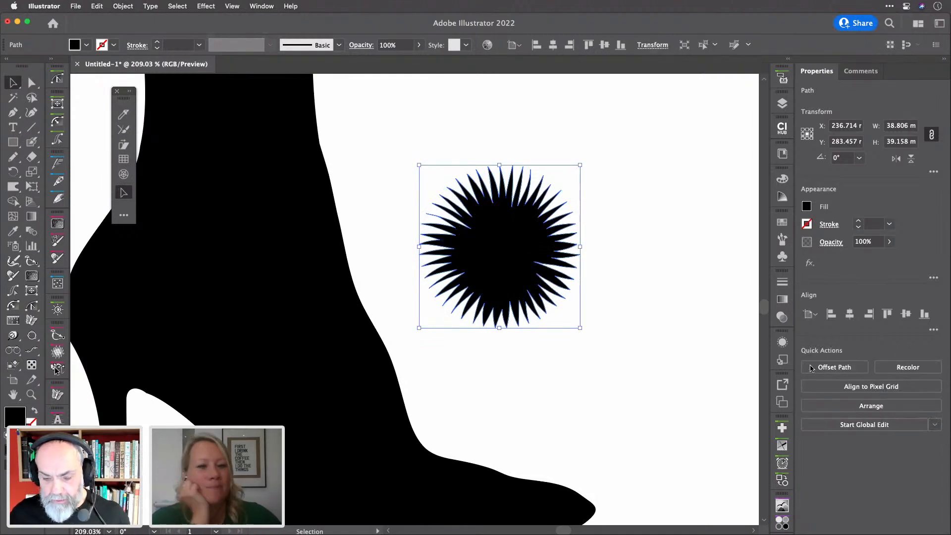
pyautogui.moveTo(513, 251); pyautogui.dragTo(373, 307)
pyautogui.press('super+0')
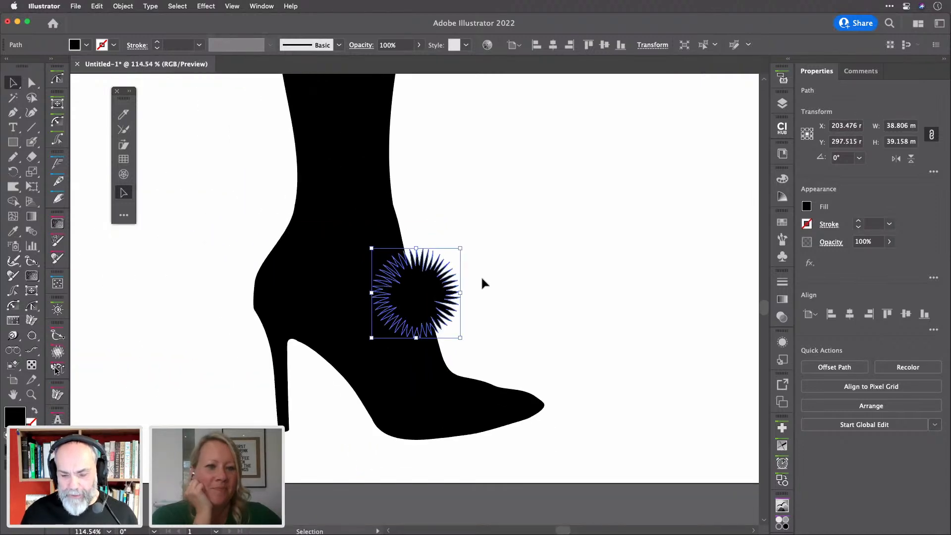
pyautogui.moveTo(419, 300); pyautogui.dragTo(427, 337)
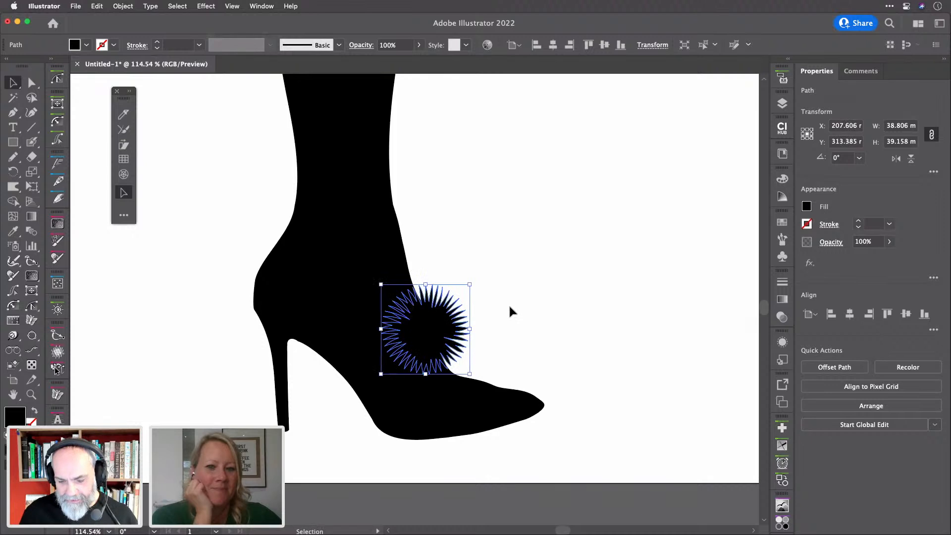
pyautogui.click(510, 310)
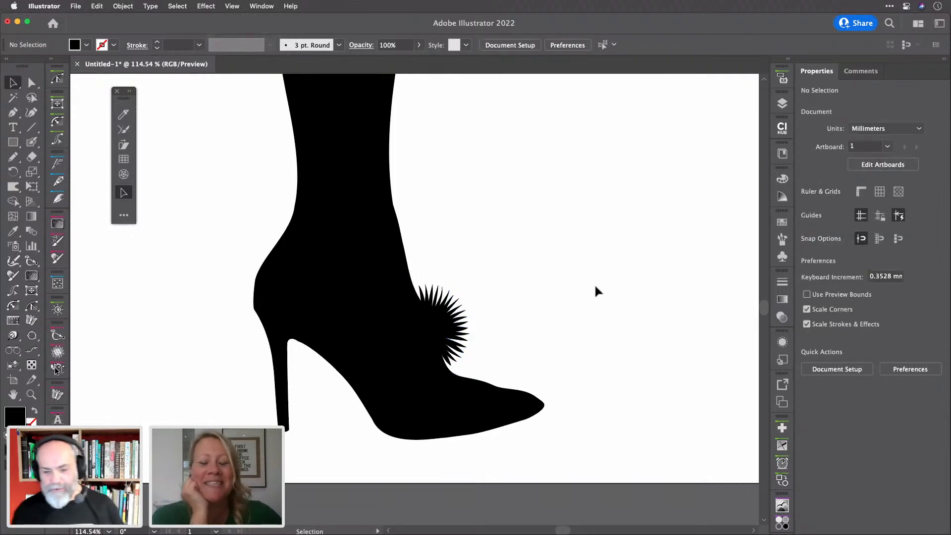
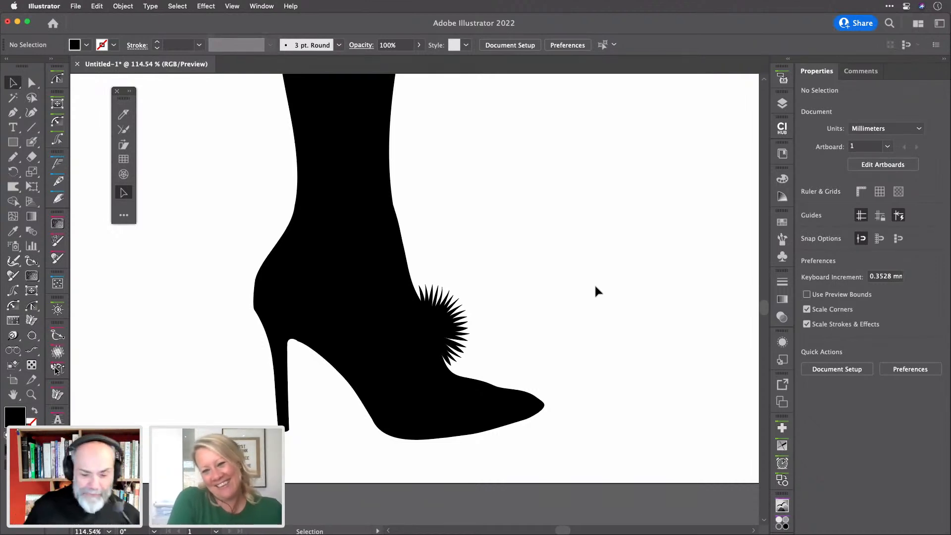
# Scroll the view, then select and deselect the boot and pom-pom paths
pyautogui.scroll(-5, 595, 305)
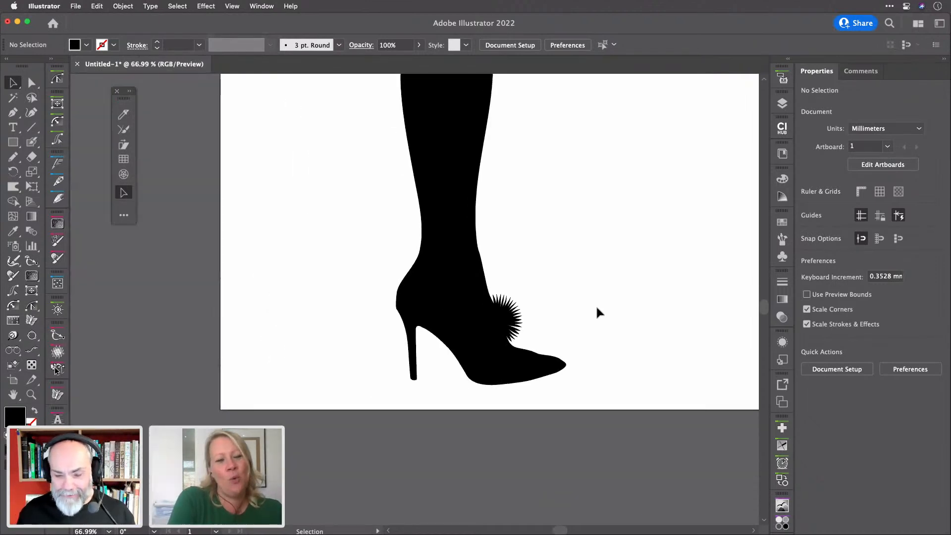
pyautogui.scroll(3, 595, 305)
pyautogui.hscroll(2, 595, 305)
pyautogui.moveTo(533, 343); pyautogui.dragTo(414, 411)
pyautogui.click(653, 353)
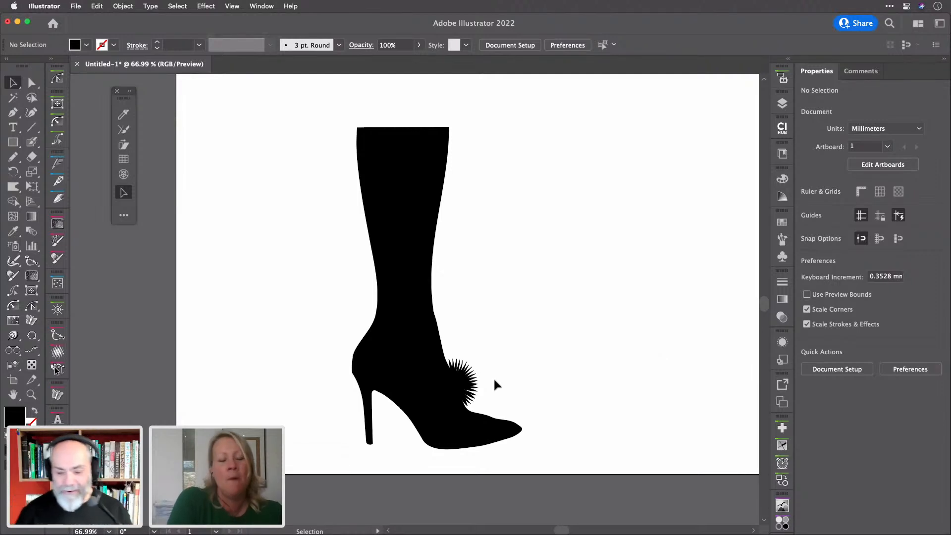
# Create a 'Film Club' Desktop folder, try saving there as Leg.ai, and dismiss the failure alert
pyautogui.press('a')
pyautogui.press('super+s')
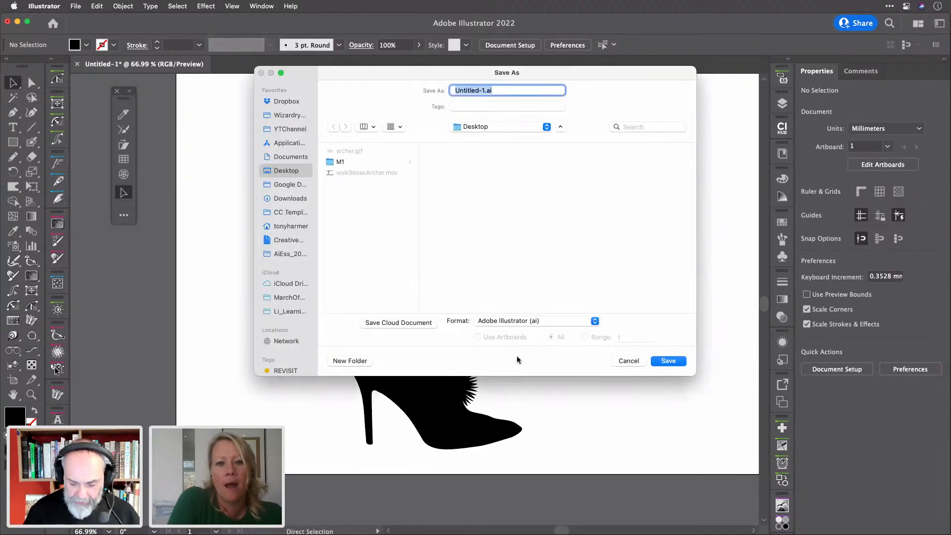
pyautogui.press('shift+super+n')
pyautogui.write('Film Club')
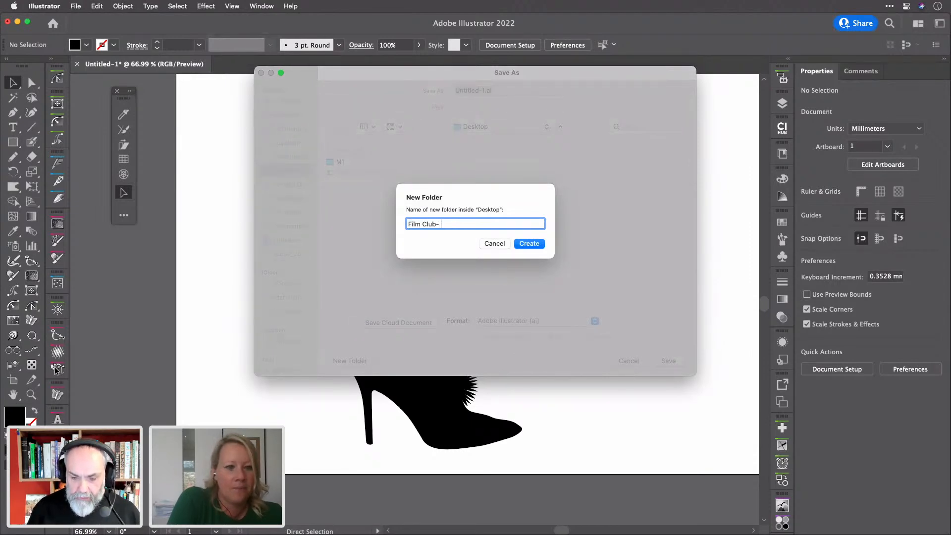
pyautogui.press('Return')
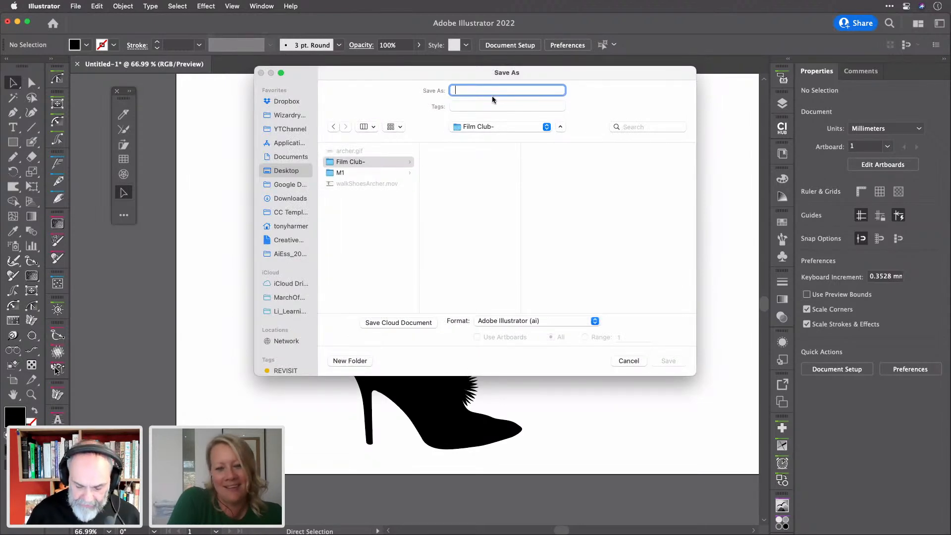
pyautogui.write('Leg')
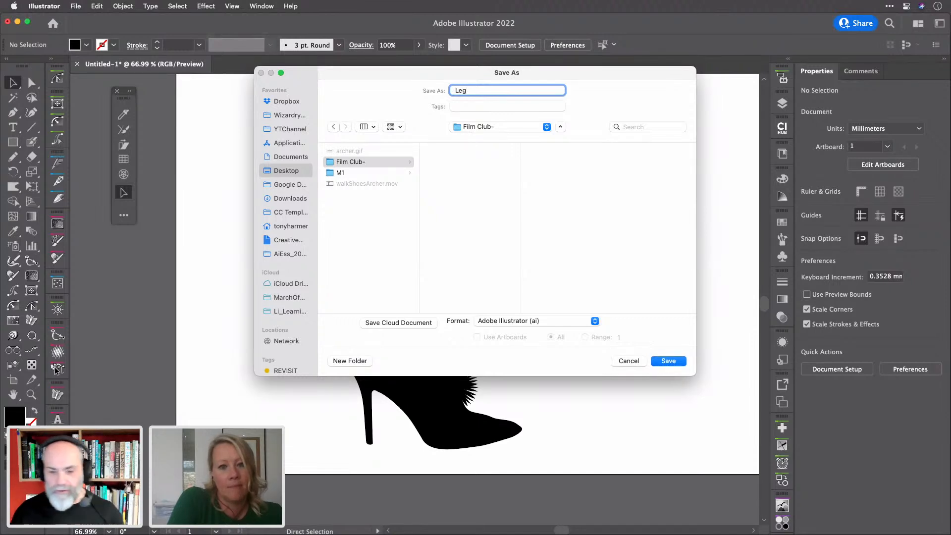
pyautogui.press('Return')
pyautogui.press('Return')
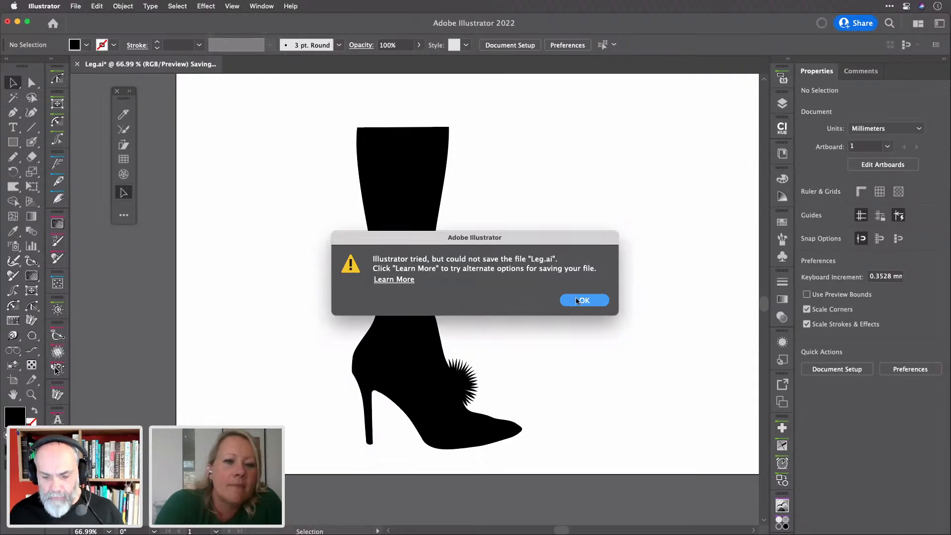
pyautogui.click(577, 301)
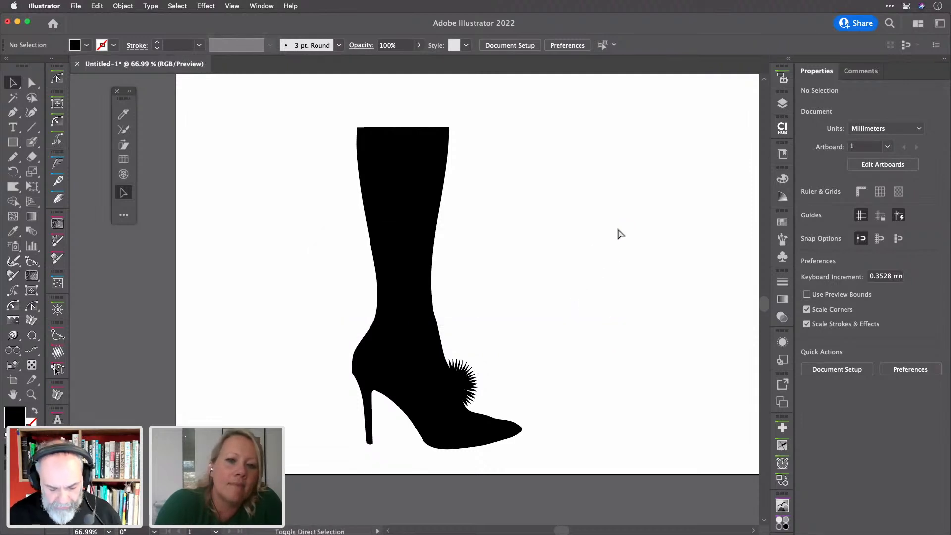
# Save the drawing as Untitled-1.ai into a new Desktop folder 'Film Club Archive', accepting Illustrator options
pyautogui.press('super+s')
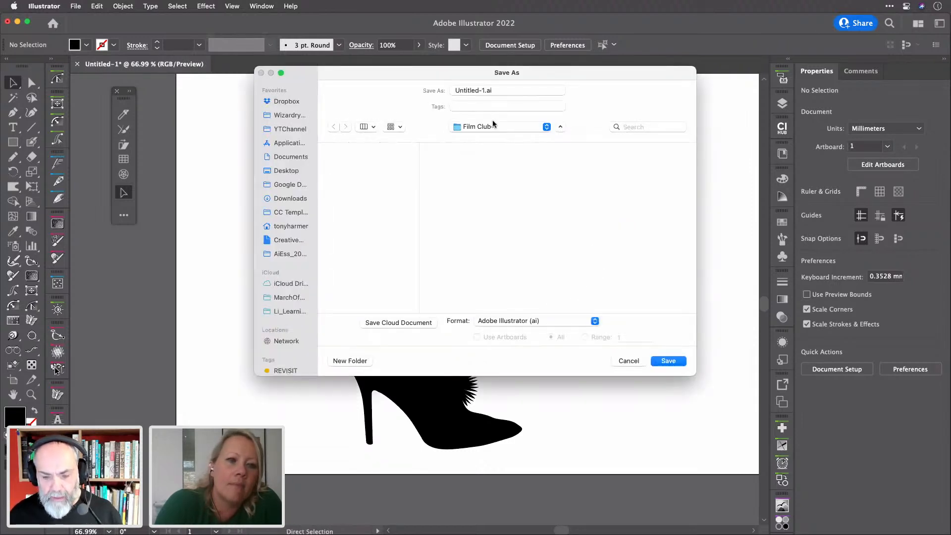
pyautogui.moveTo(485, 90); pyautogui.dragTo(412, 91)
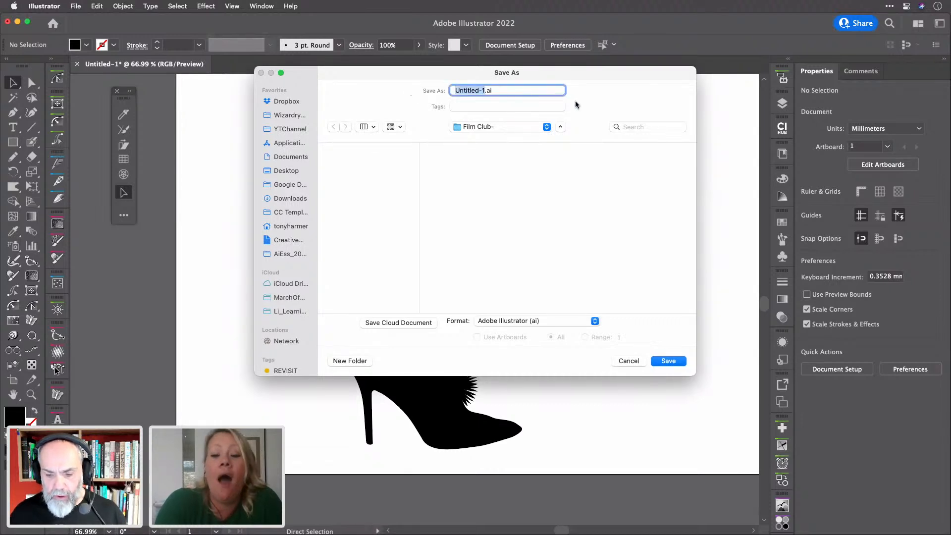
pyautogui.click(561, 130)
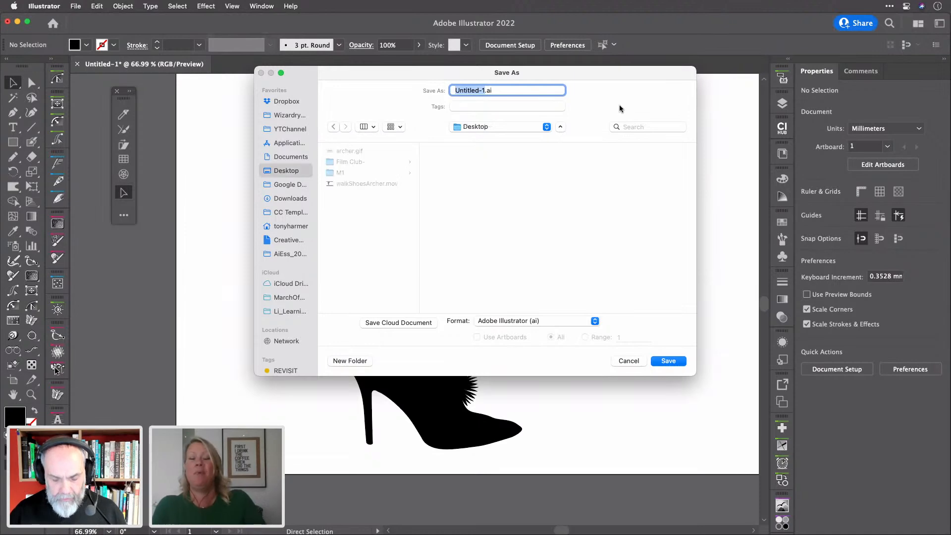
pyautogui.press('super+shift+n')
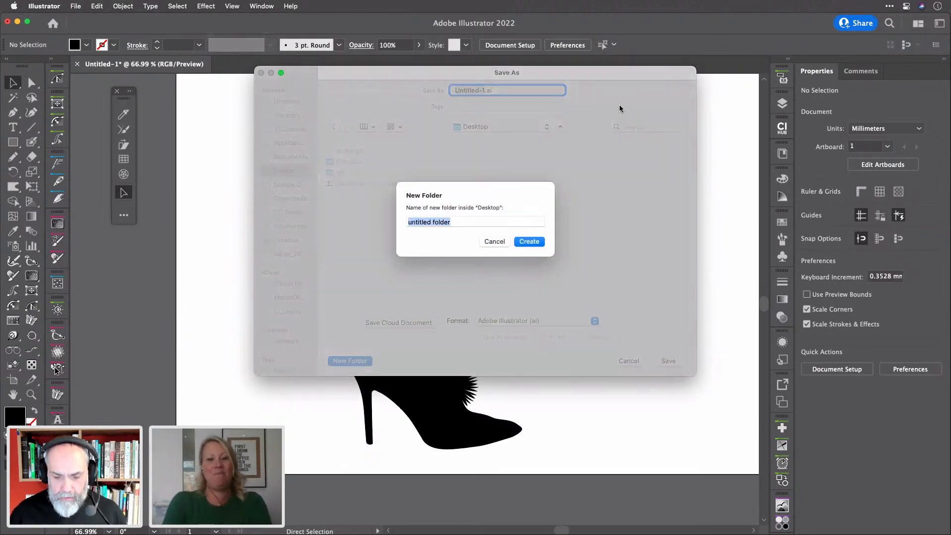
pyautogui.write('Film Club')
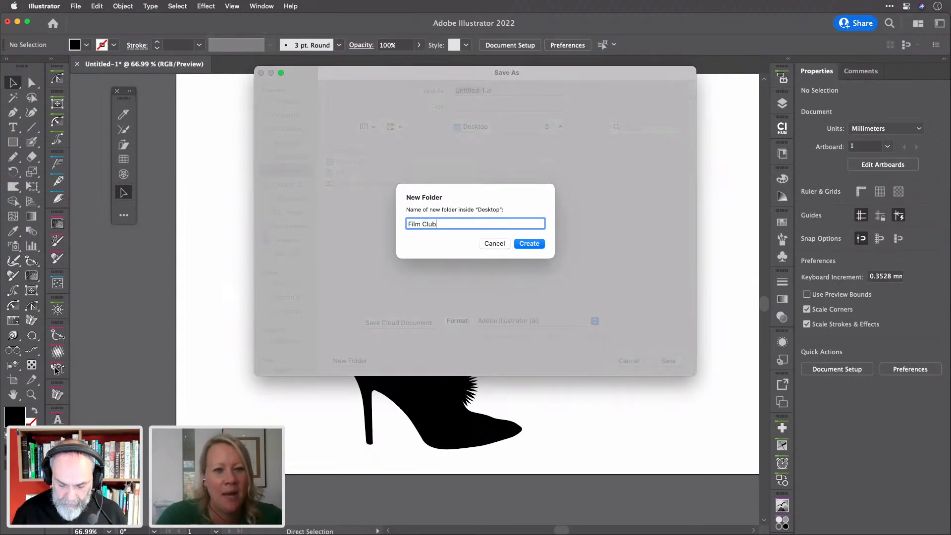
pyautogui.write(' Archive')
pyautogui.press('Return')
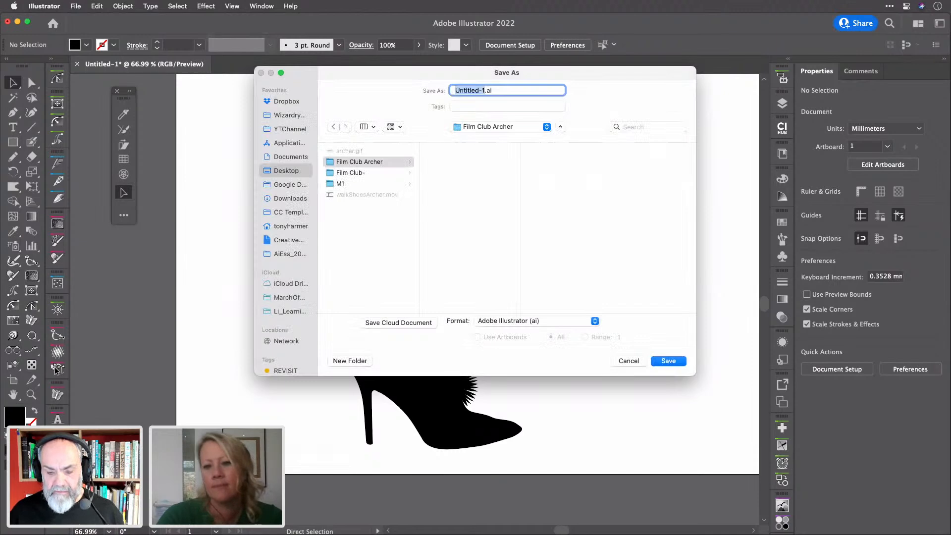
pyautogui.press('Return')
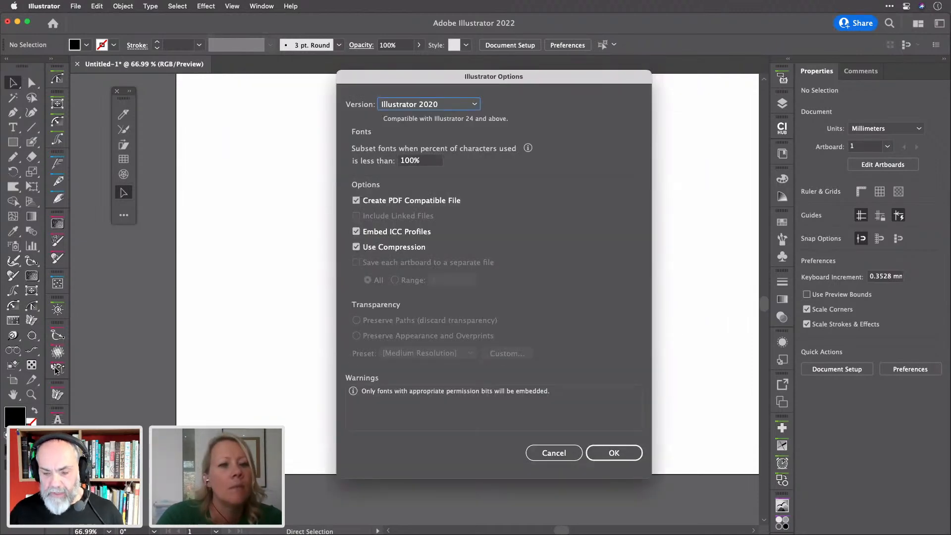
pyautogui.press('Return')
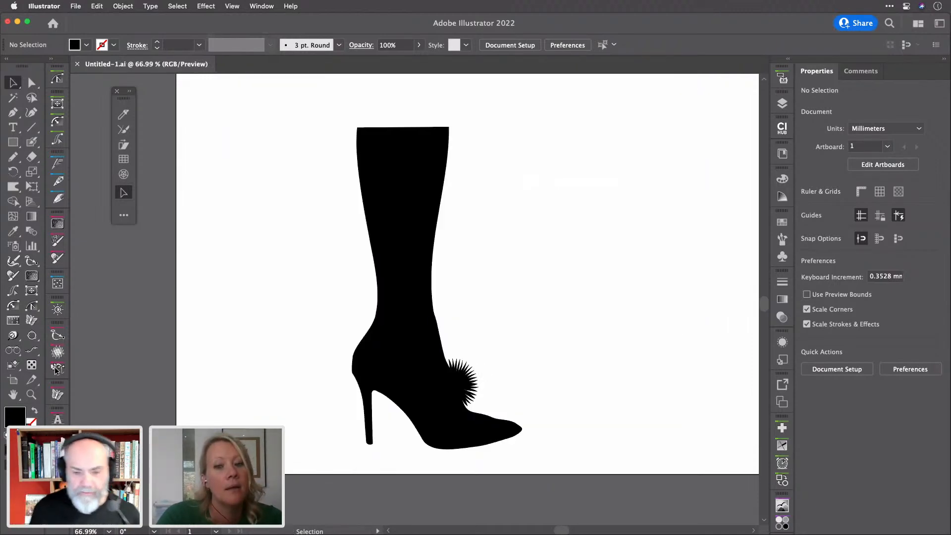
# In Finder, move the stray 'Film Club-' folder to the trash
pyautogui.press('super+Tab')
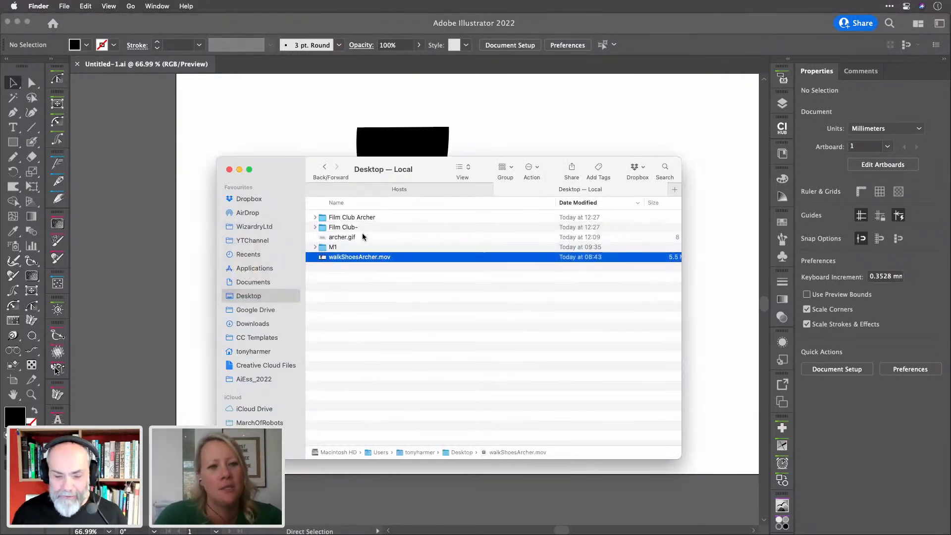
pyautogui.click(345, 228)
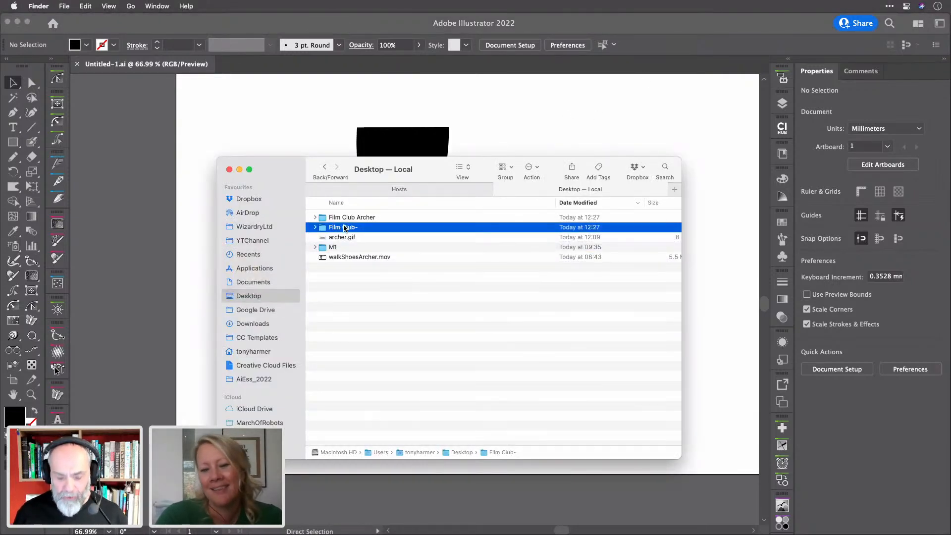
pyautogui.press('super+BackSpace')
# Rename Untitled-1.ai inside the Film Club Archive folder to Leg.ai and return to Illustrator
pyautogui.click(314, 217)
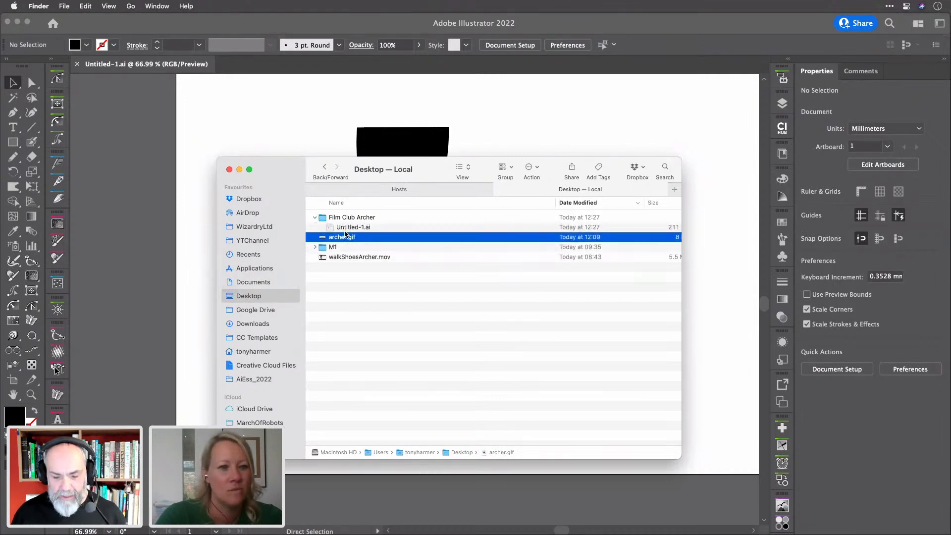
pyautogui.click(348, 228)
pyautogui.press('Return')
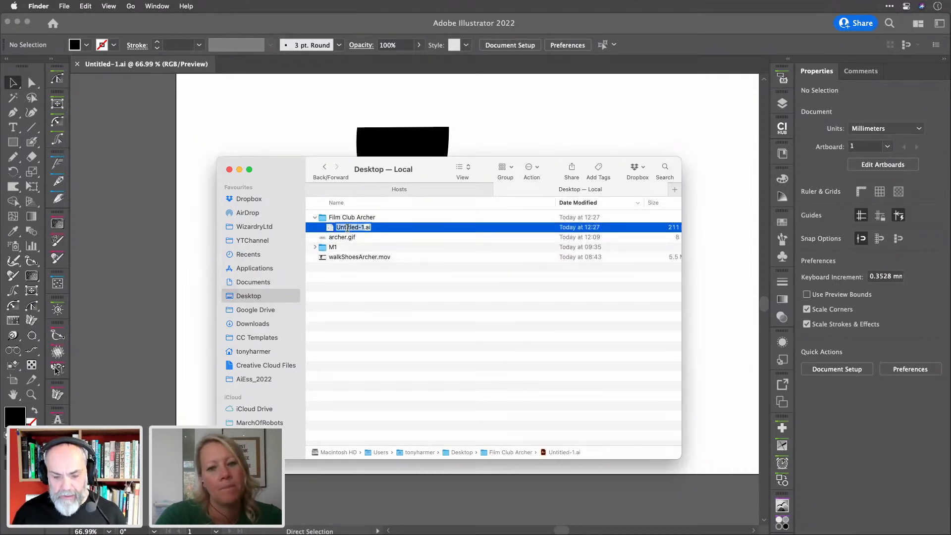
pyautogui.write('Leg')
pyautogui.press('Return')
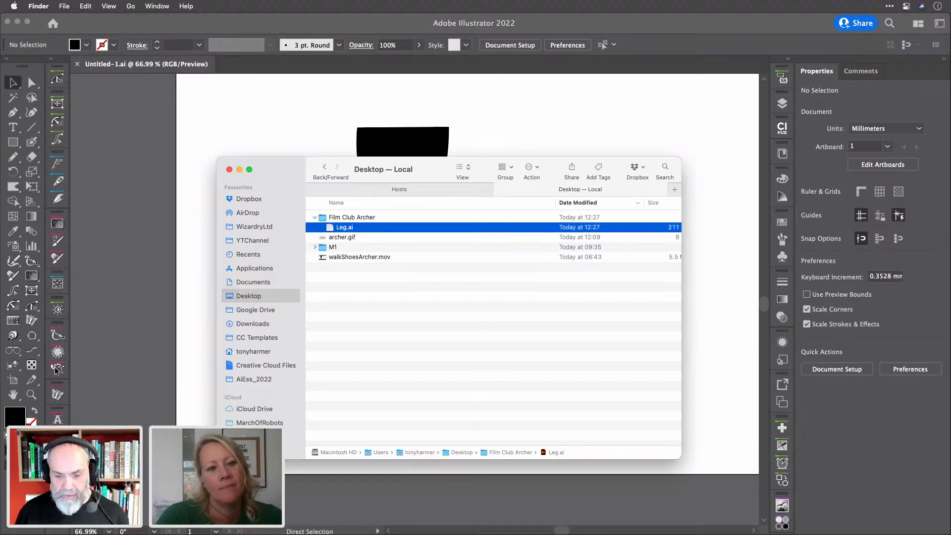
pyautogui.click(527, 105)
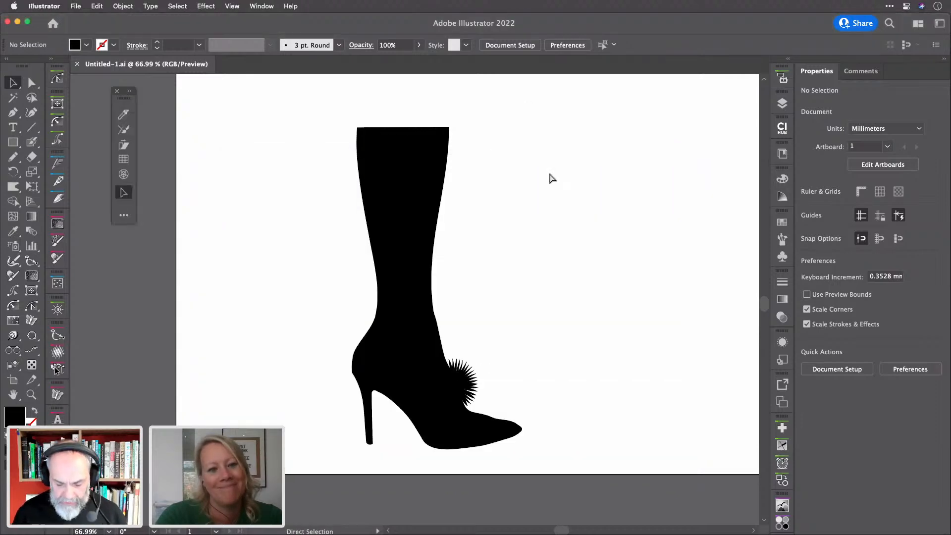
# Close the boot file, start a new document, and draw a tall 78 × 135 mm rectangle near the top middle
pyautogui.press('super+w')
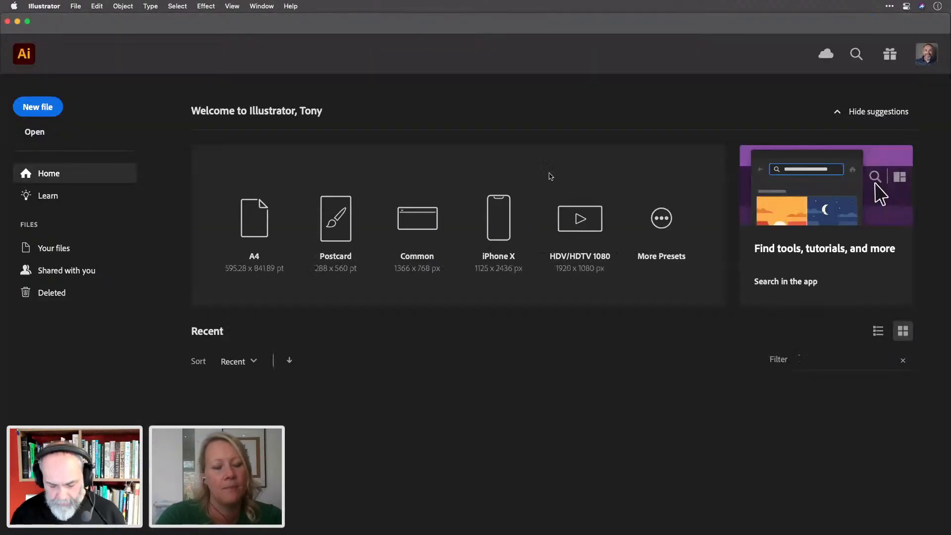
pyautogui.press('super+alt+n')
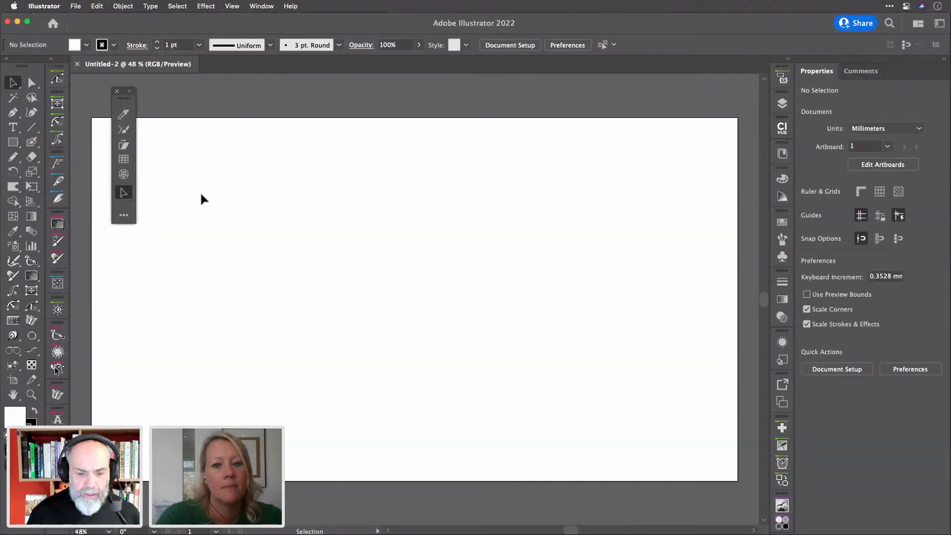
pyautogui.click(14, 143)
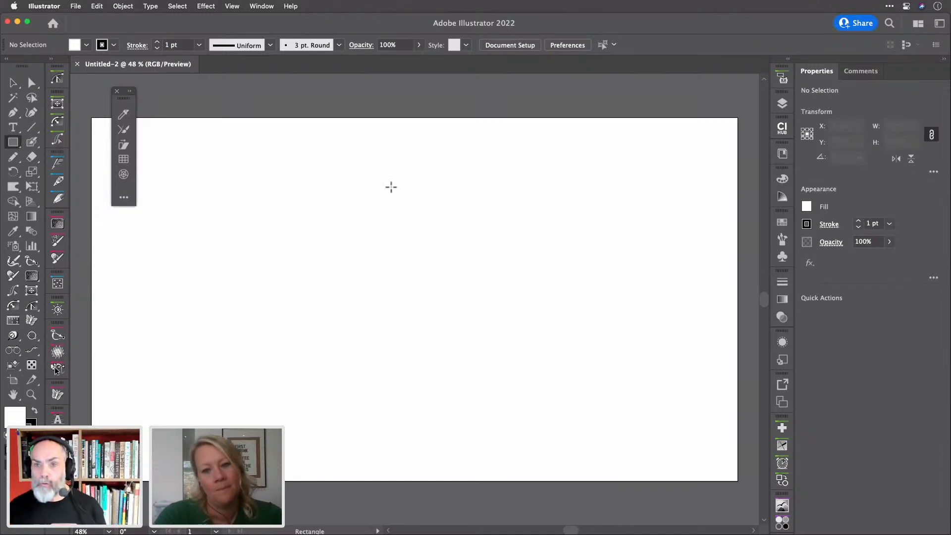
pyautogui.moveTo(391, 187); pyautogui.dragTo(465, 315)
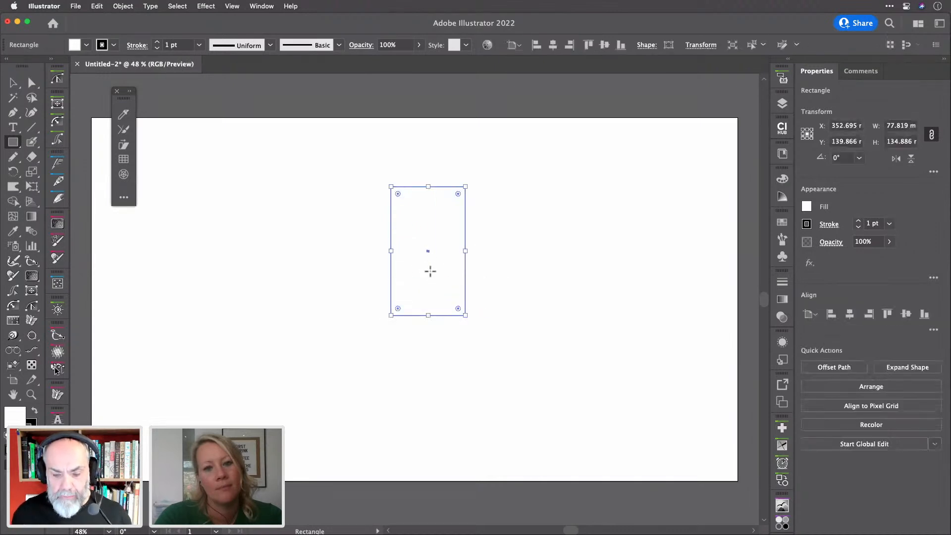
pyautogui.moveTo(428, 251); pyautogui.dragTo(400, 232)
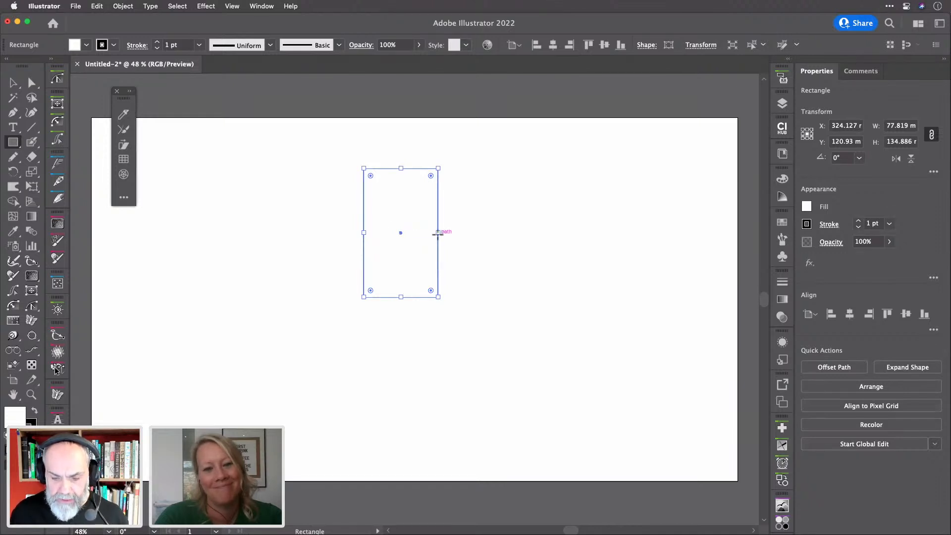
pyautogui.rightClick(438, 235)
pyautogui.click(413, 234)
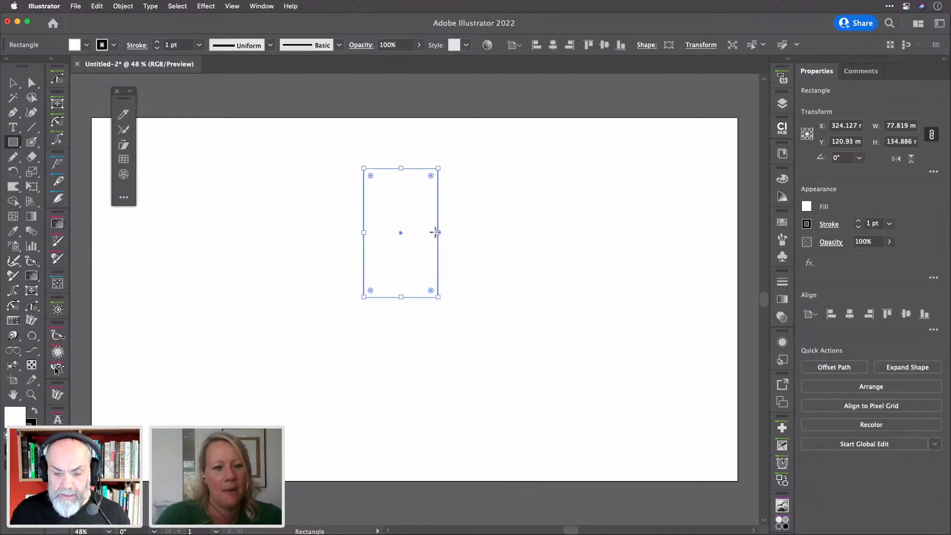
pyautogui.moveTo(437, 231); pyautogui.dragTo(411, 230)
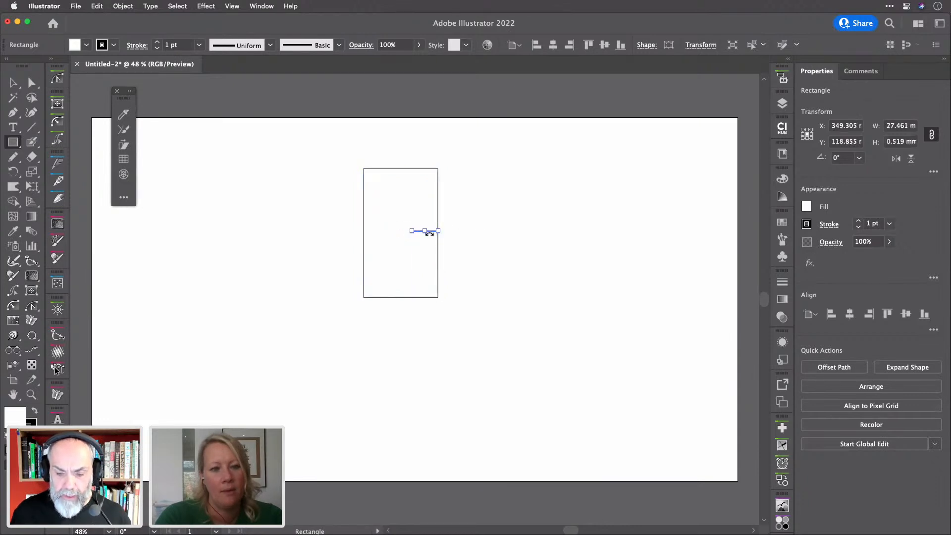
# Narrow the rectangle to about 49 mm, slant its left edge inward, and raise the bottom to about 110 mm tall
pyautogui.press('v')
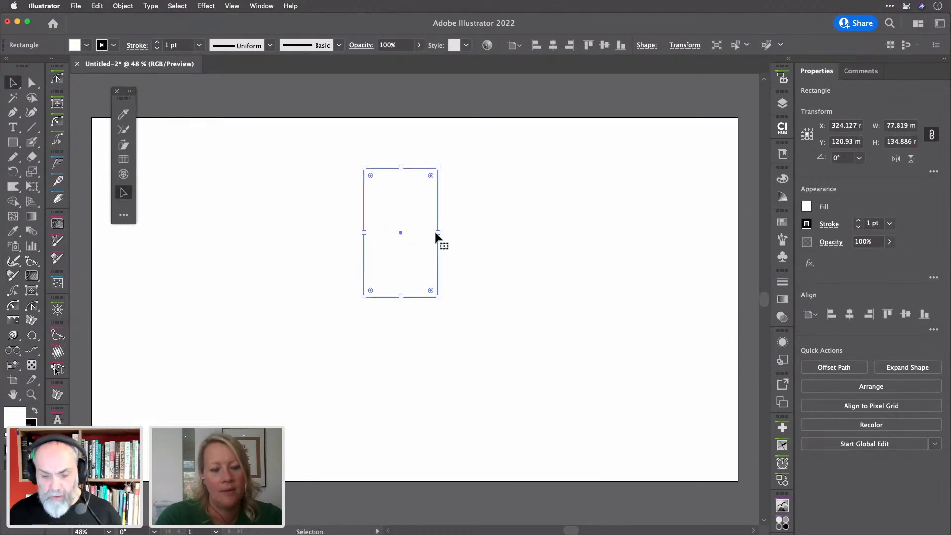
pyautogui.moveTo(439, 233); pyautogui.dragTo(411, 235)
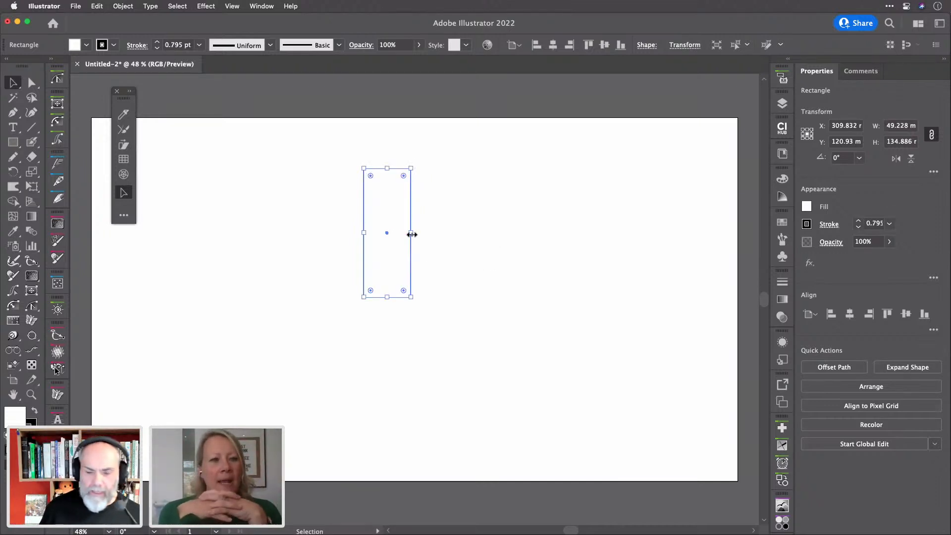
pyautogui.press('a')
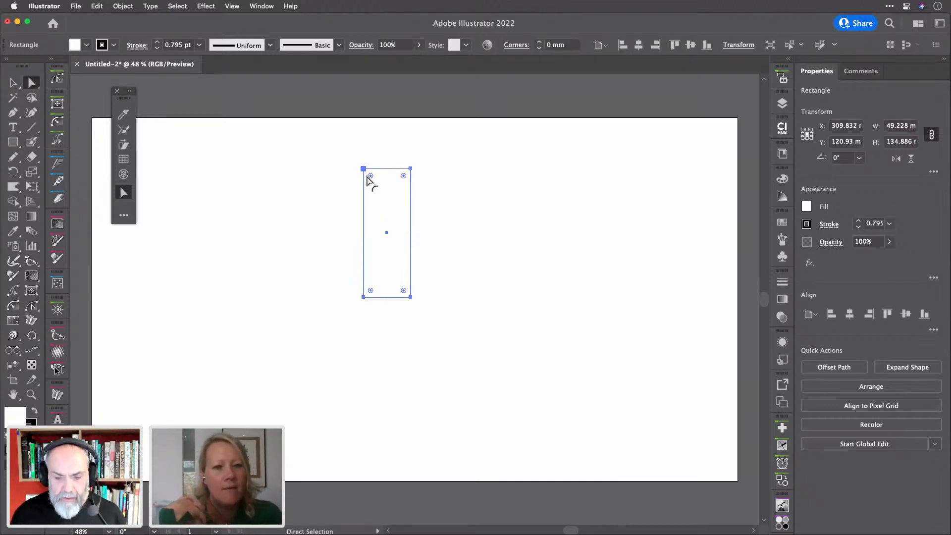
pyautogui.moveTo(365, 170); pyautogui.dragTo(399, 170)
pyautogui.moveTo(335, 285); pyautogui.dragTo(372, 299)
pyautogui.hotkey('shift', 'Up')
pyautogui.hotkey('shift', 'Up')
pyautogui.hotkey('shift', 'Up')
pyautogui.hotkey('shift', 'Up')
pyautogui.hotkey('shift', 'Up')
pyautogui.hotkey('shift', 'Up')
pyautogui.hotkey('shift', 'Up')
pyautogui.hotkey('shift', 'Up')
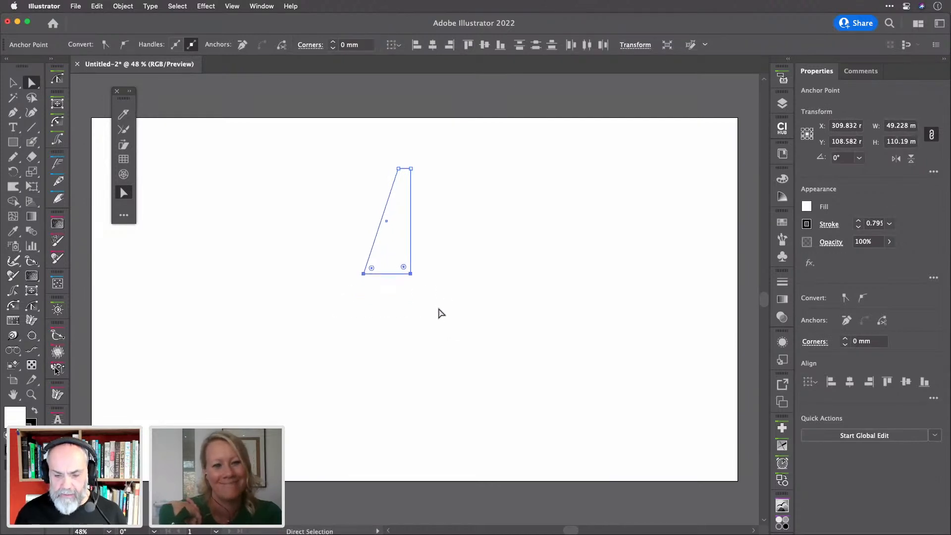
pyautogui.click(450, 298)
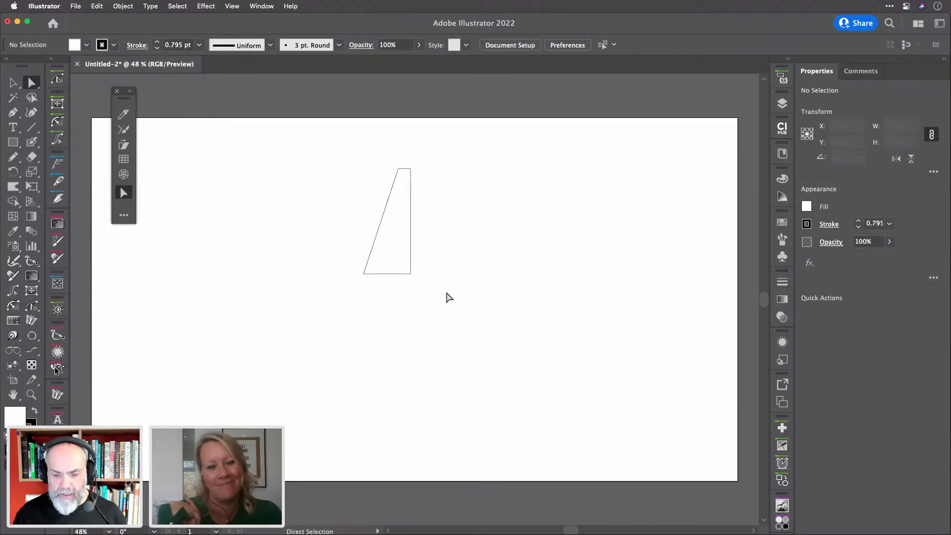
# Draw a second rectangle below, slant its top-left corner to meet the trapezoid, and raise its bottom edge
pyautogui.press('m')
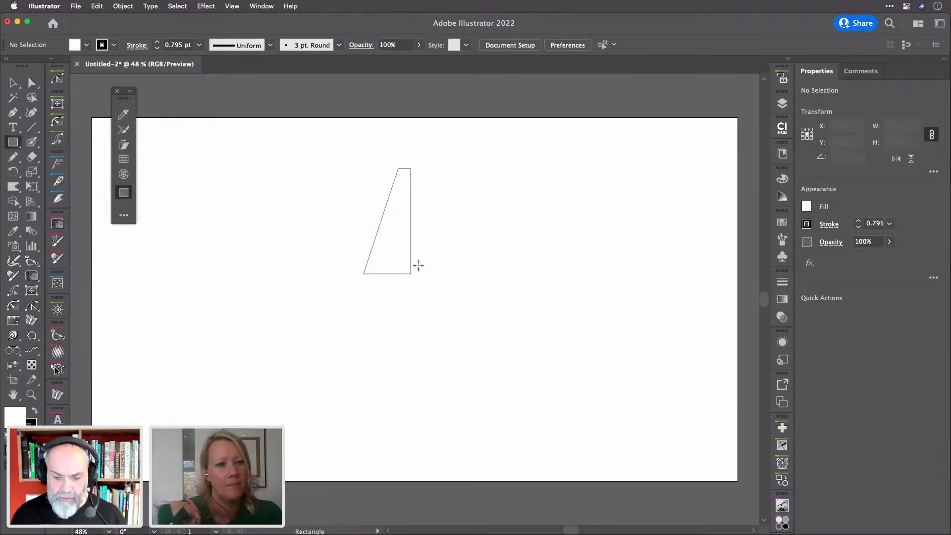
pyautogui.moveTo(416, 260); pyautogui.dragTo(381, 339)
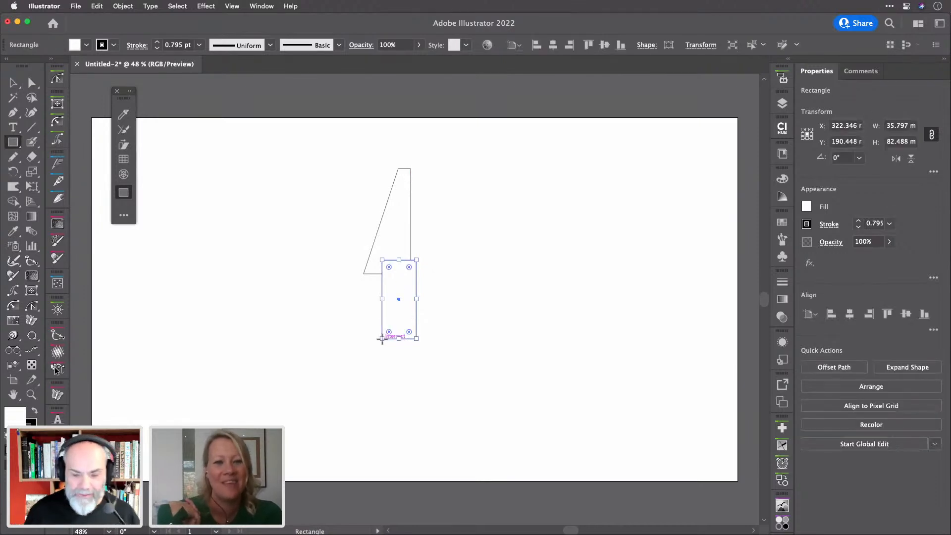
pyautogui.press('a')
pyautogui.moveTo(381, 258); pyautogui.dragTo(365, 276)
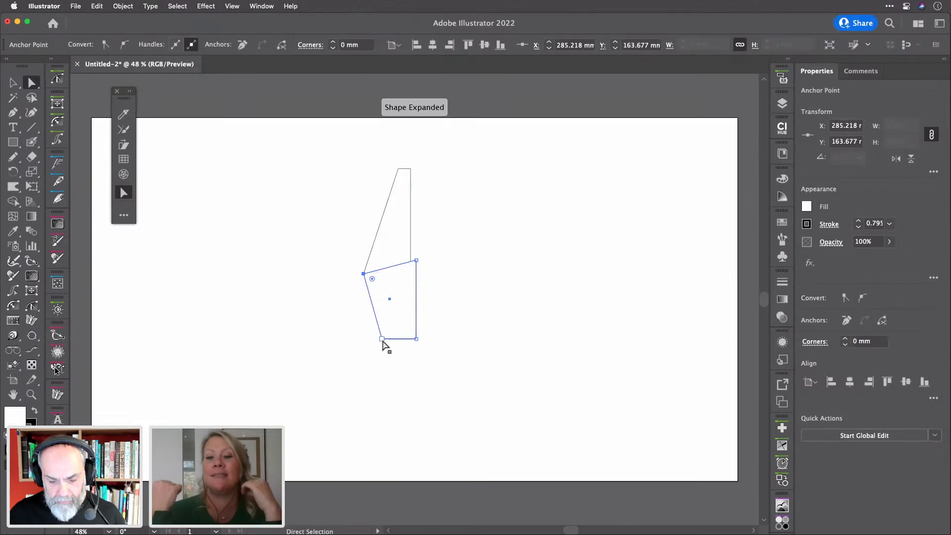
pyautogui.moveTo(367, 349); pyautogui.dragTo(429, 335)
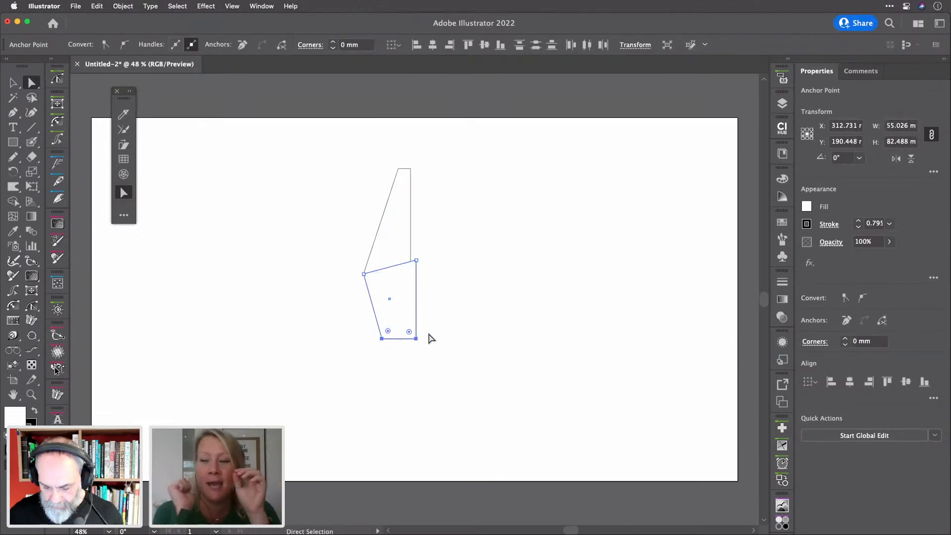
pyautogui.hotkey('shift', 'Up')
pyautogui.hotkey('shift', 'Up')
pyautogui.hotkey('shift', 'Up')
pyautogui.hotkey('shift', 'Up')
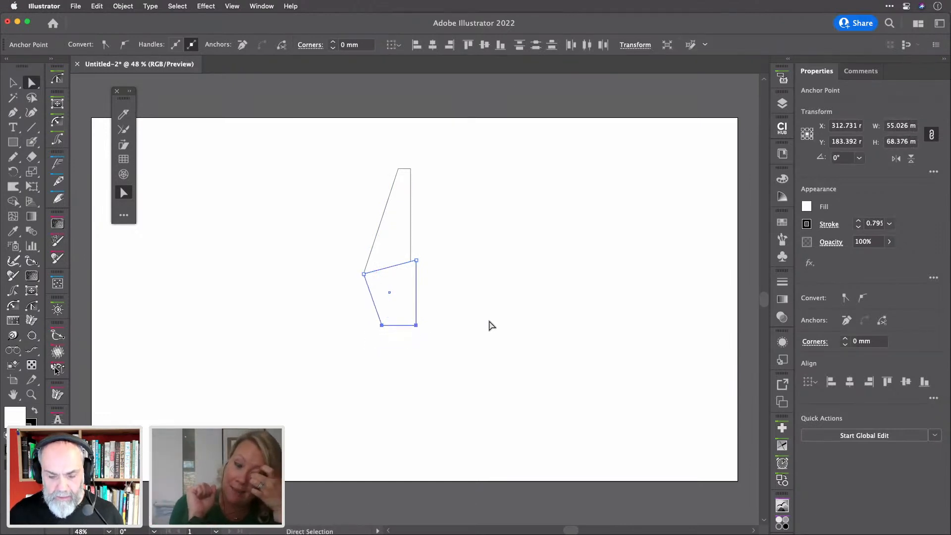
pyautogui.click(489, 324)
# Round the bottom-left corner into a scooped curve and lower the top-right corner slightly
pyautogui.click(382, 326)
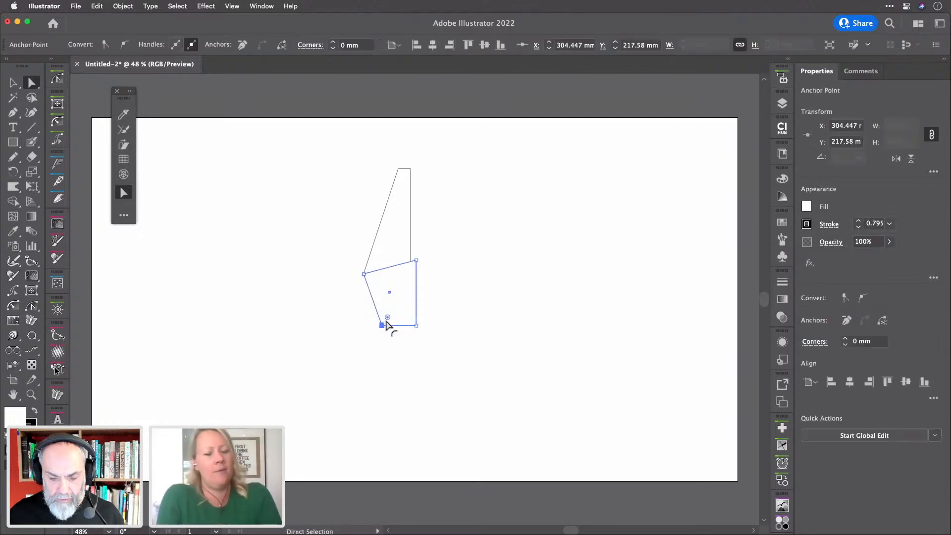
pyautogui.moveTo(388, 317); pyautogui.dragTo(393, 292)
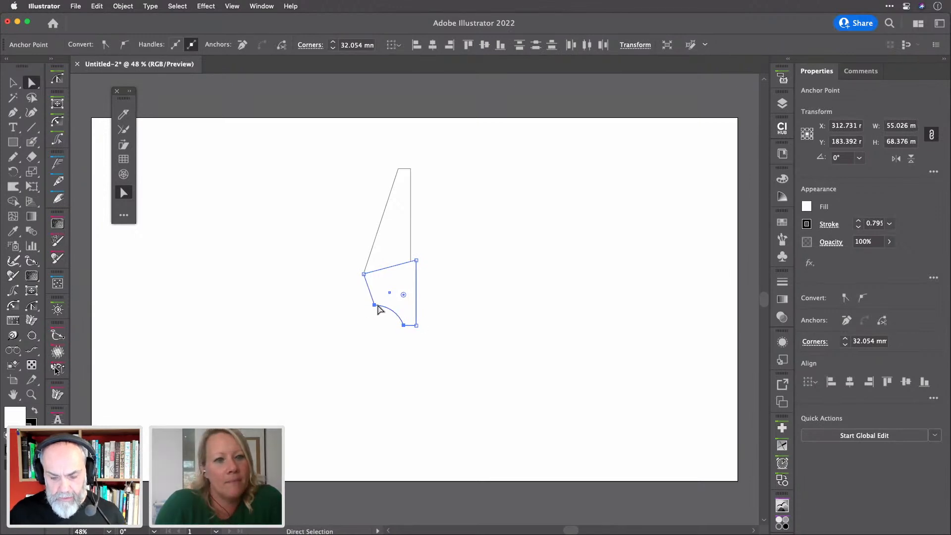
pyautogui.moveTo(377, 306); pyautogui.dragTo(402, 308)
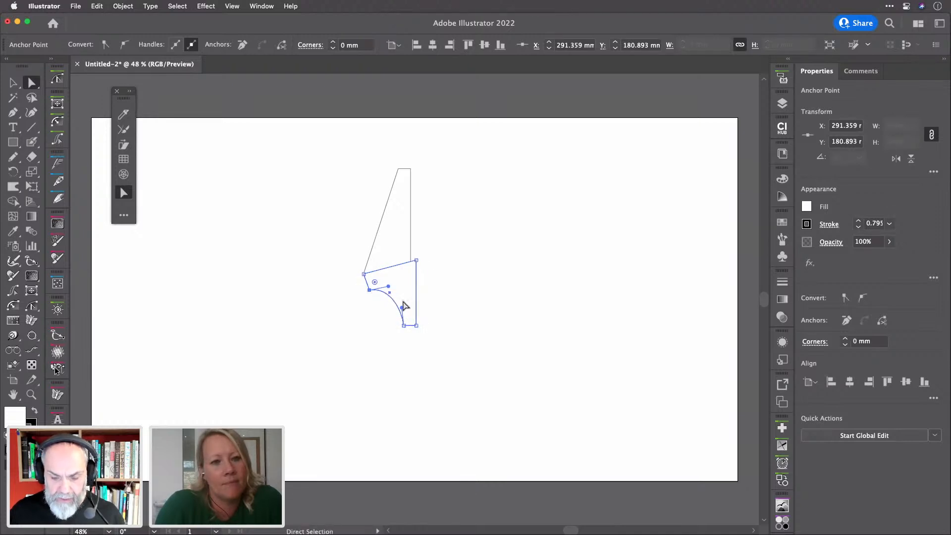
pyautogui.moveTo(416, 261); pyautogui.dragTo(417, 268)
# Reflect a vertical copy of the half-nib across its right edge and select both halves
pyautogui.click(445, 277)
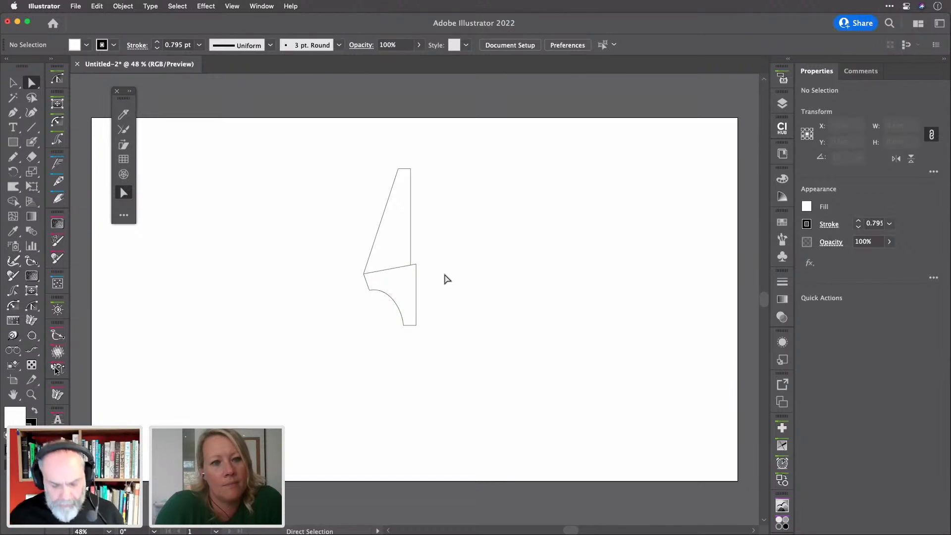
pyautogui.press('v')
pyautogui.click(414, 257)
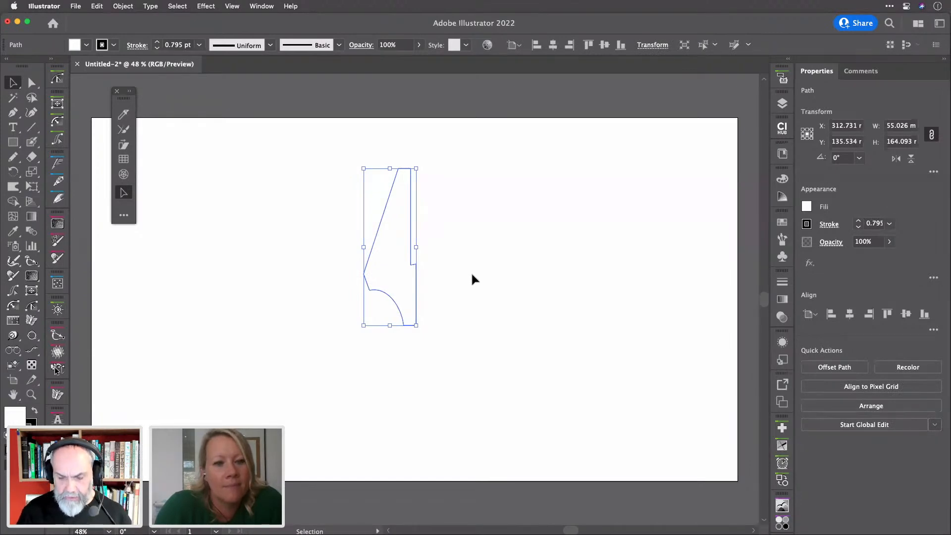
pyautogui.press('o')
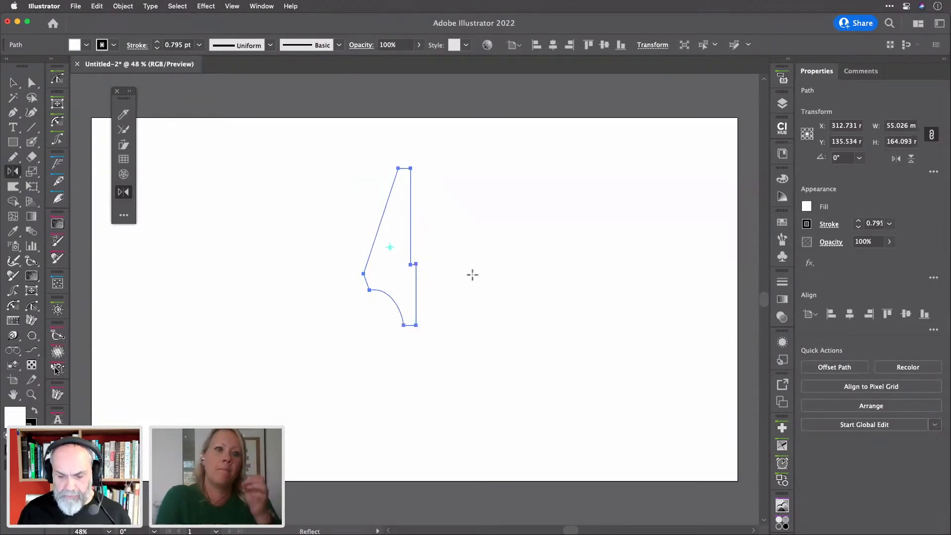
pyautogui.moveTo(415, 264); pyautogui.dragTo(417, 267)
pyautogui.keyDown('alt'); pyautogui.click(415, 266); pyautogui.keyUp('alt')
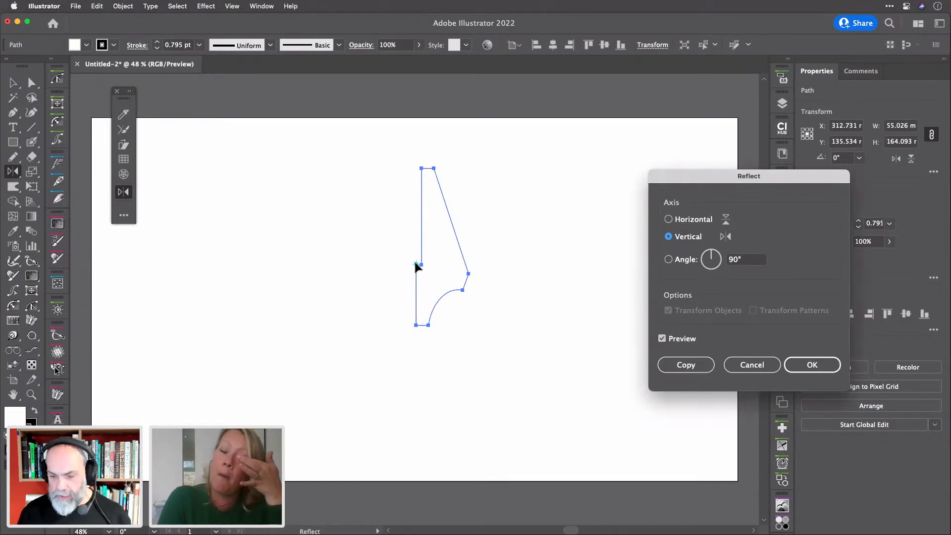
pyautogui.hotkey('alt', 'Return')
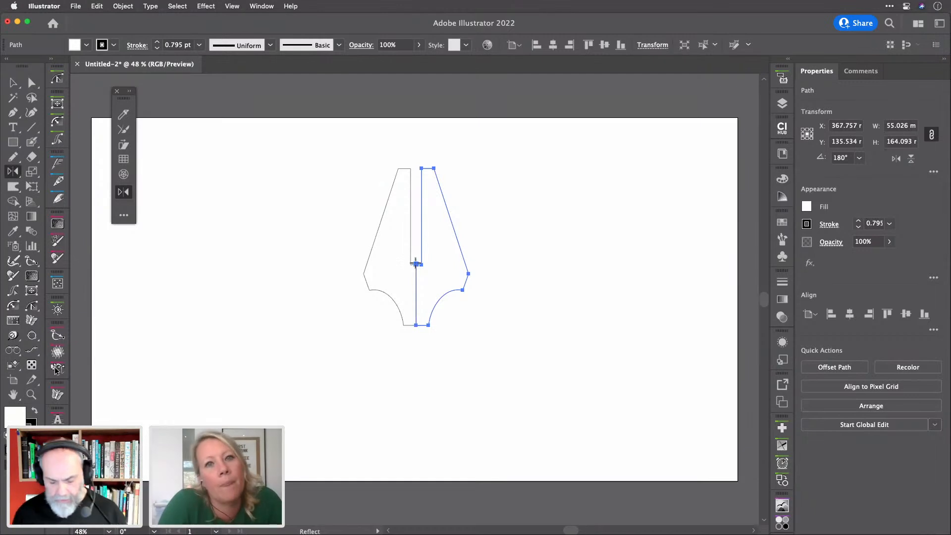
pyautogui.press('v')
pyautogui.click(323, 267)
pyautogui.moveTo(337, 244); pyautogui.dragTo(515, 314)
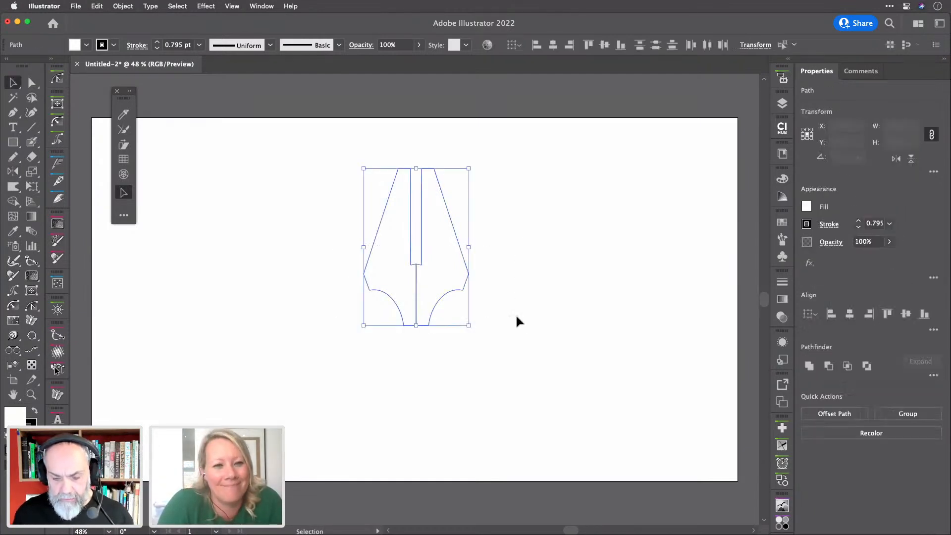
# Unite the two halves, then cut a circular hole at the slot's bottom with Minus Front
pyautogui.click(809, 367)
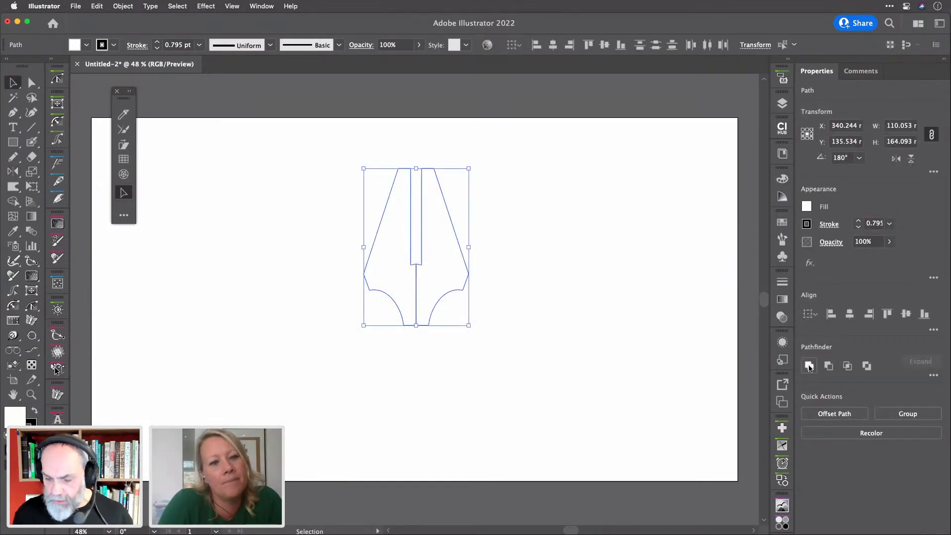
pyautogui.click(581, 346)
pyautogui.press('l')
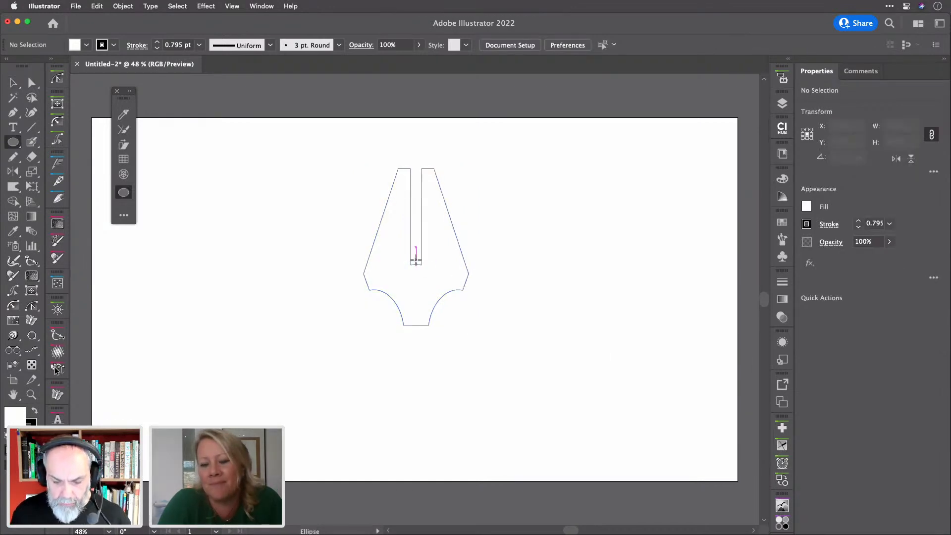
pyautogui.moveTo(416, 259); pyautogui.dragTo(434, 282)
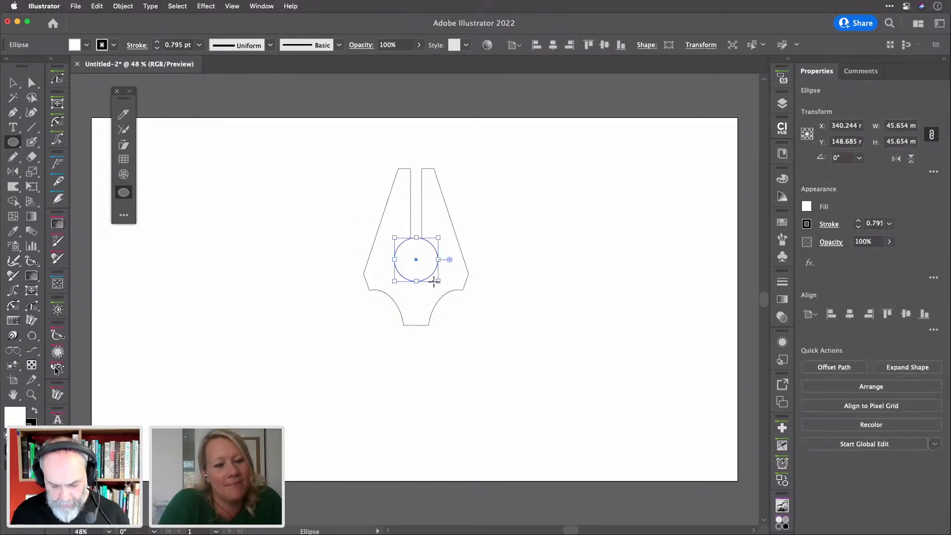
pyautogui.press('v')
pyautogui.press('super+a')
pyautogui.click(828, 367)
pyautogui.click(568, 305)
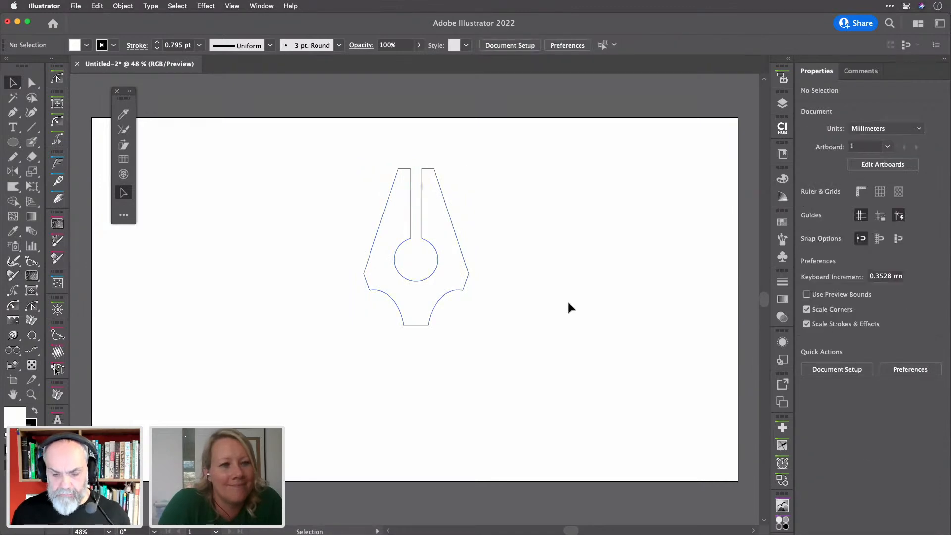
# Widen the nib's flat tip by scaling its three bottom anchor points
pyautogui.click(438, 304)
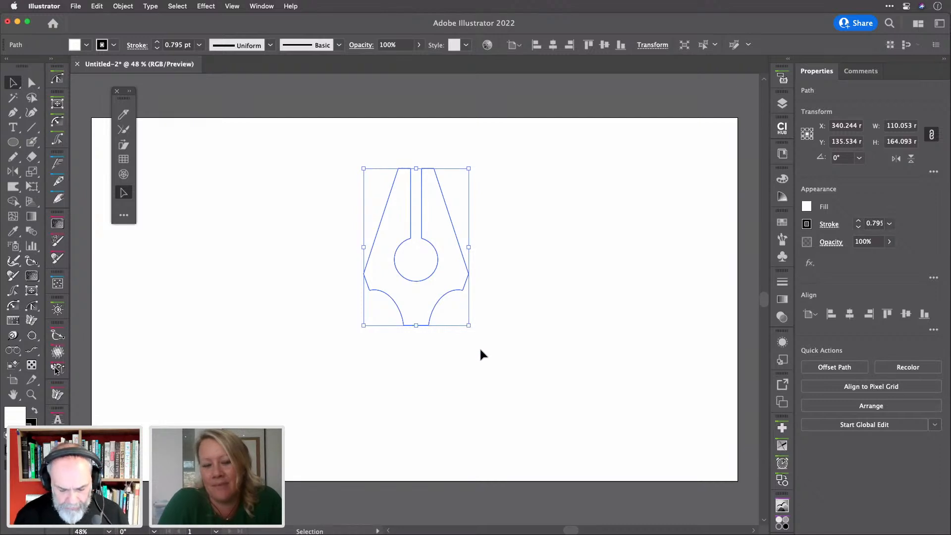
pyautogui.press('a')
pyautogui.moveTo(386, 337); pyautogui.dragTo(488, 319)
pyautogui.press('s')
pyautogui.press('v')
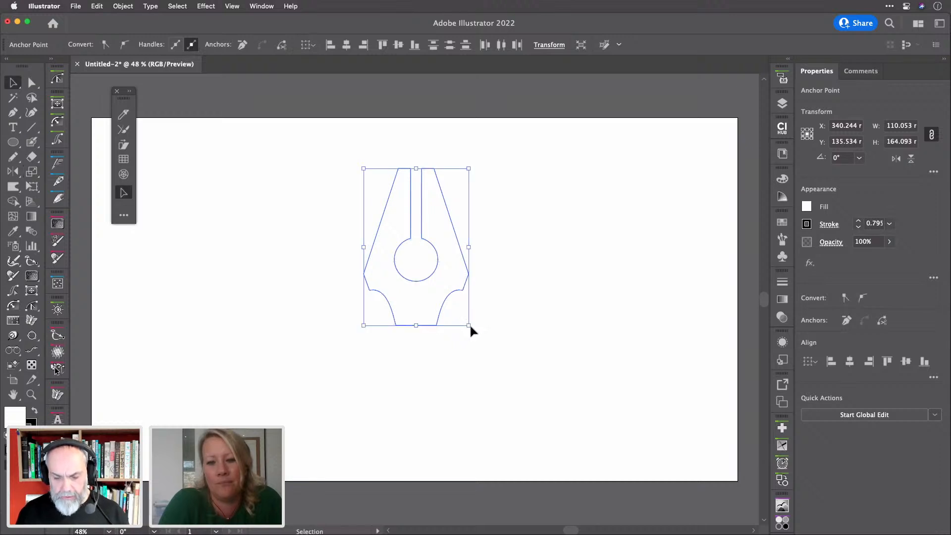
pyautogui.click(485, 335)
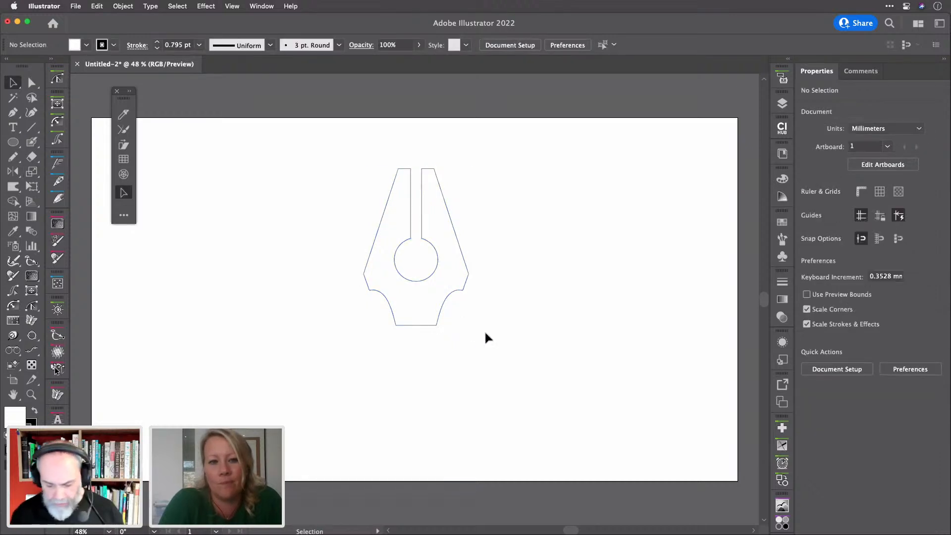
pyautogui.press('m')
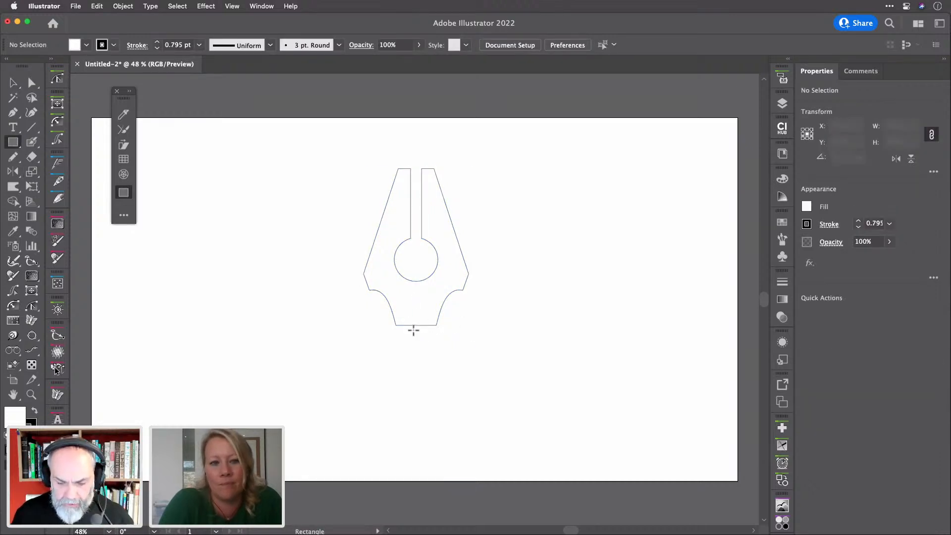
# Lasso the circle's anchor points and scale them down to shrink the hole
pyautogui.press('a')
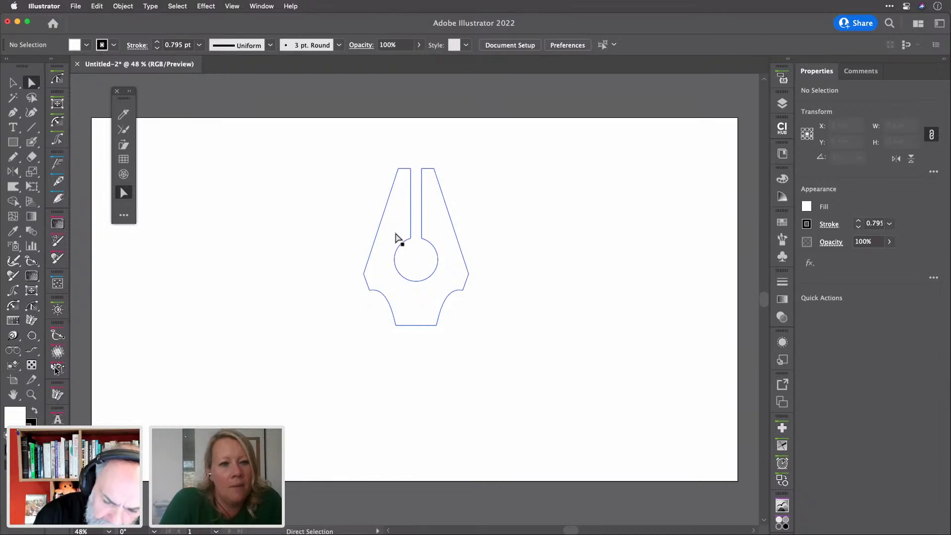
pyautogui.moveTo(395, 233)
pyautogui.mouseDown()
pyautogui.moveTo(397, 257)
pyautogui.moveTo(392, 228)
pyautogui.mouseUp()
pyautogui.press('q')
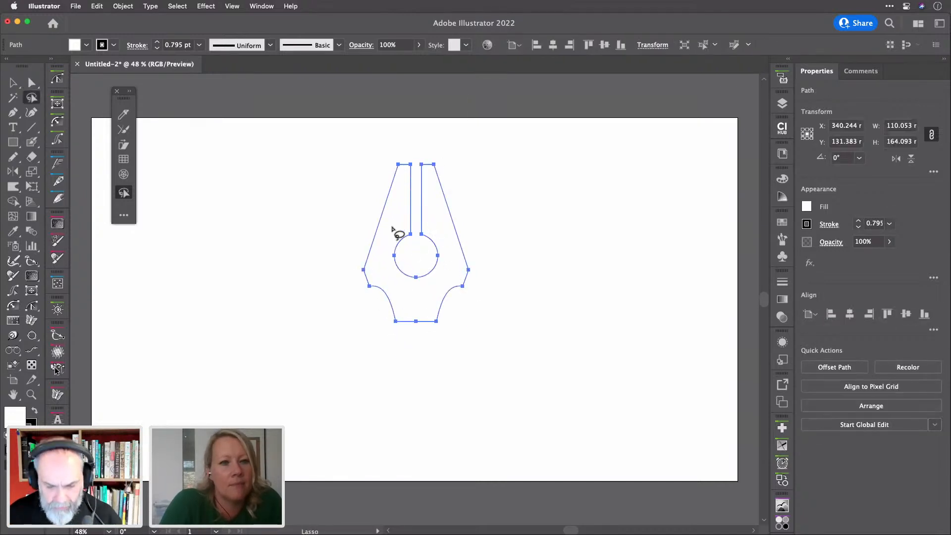
pyautogui.moveTo(400, 223)
pyautogui.mouseDown()
pyautogui.moveTo(391, 274)
pyautogui.moveTo(426, 280)
pyautogui.moveTo(440, 274)
pyautogui.moveTo(445, 237)
pyautogui.moveTo(405, 224)
pyautogui.mouseUp()
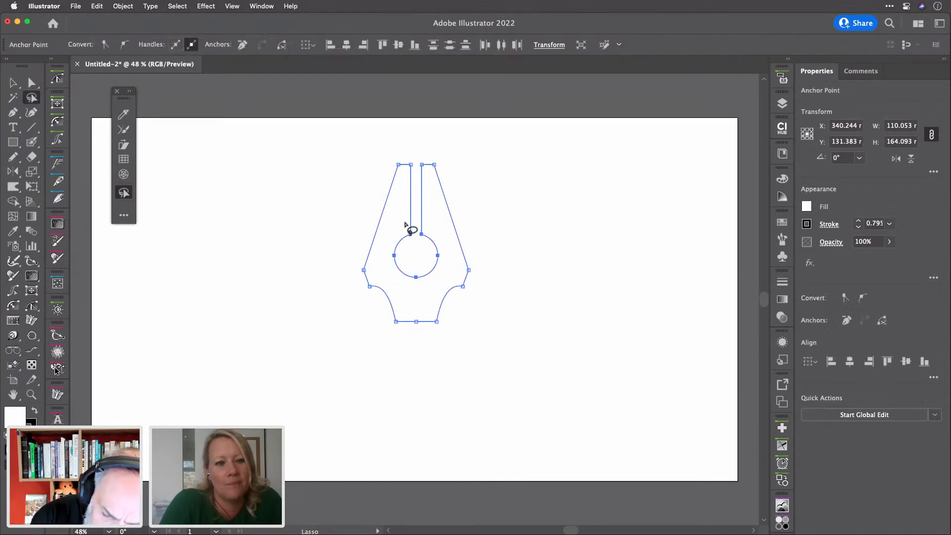
pyautogui.press('s')
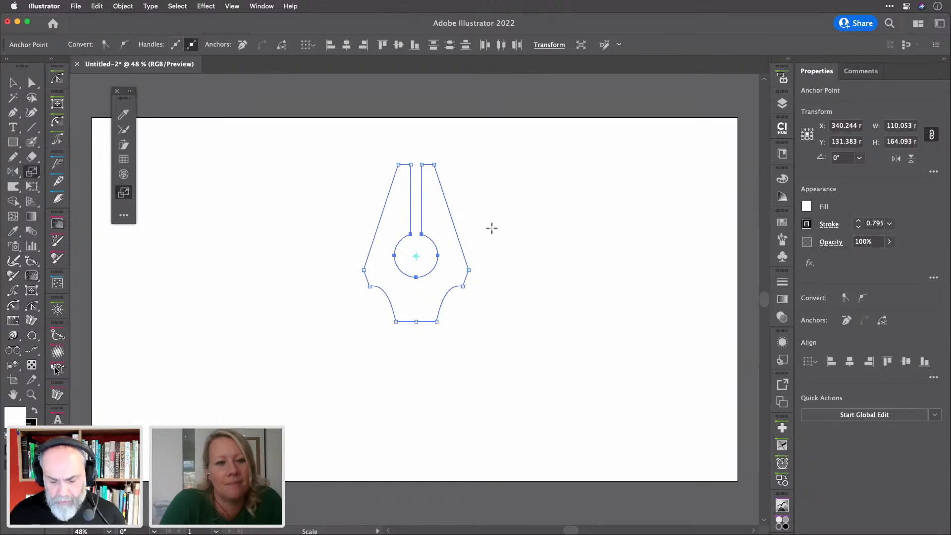
pyautogui.moveTo(492, 227); pyautogui.dragTo(481, 239)
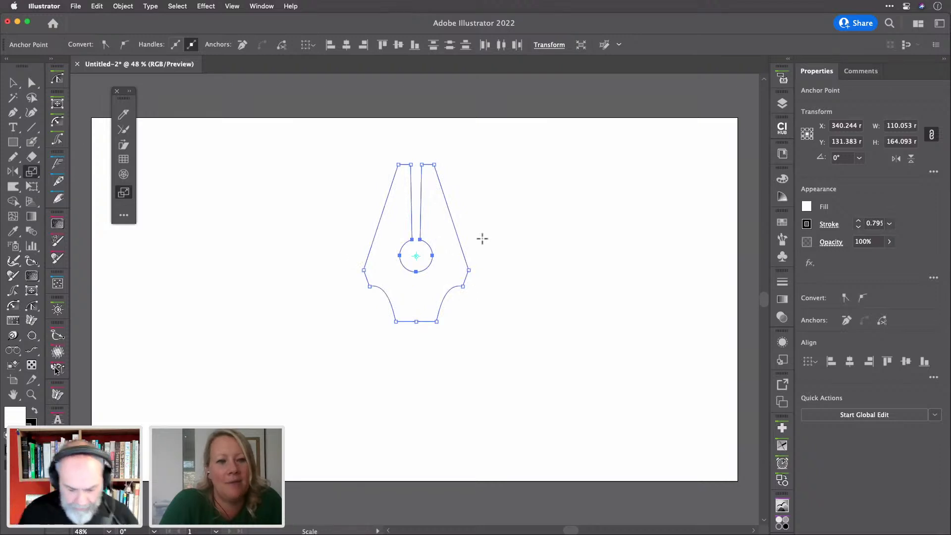
# Straighten the left and right slot edges vertically using Align Right and Align Left
pyautogui.press('a')
pyautogui.rightClick(411, 147)
pyautogui.click(410, 147)
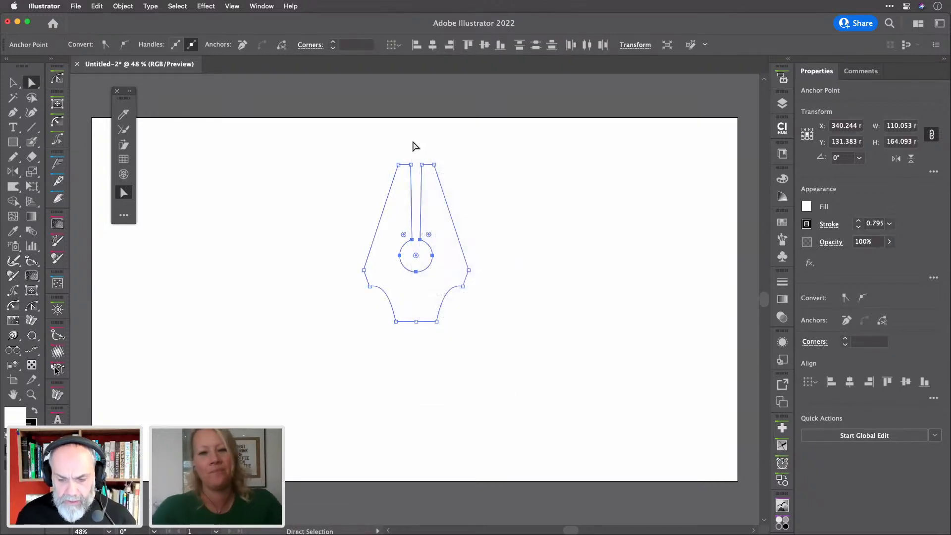
pyautogui.click(409, 147)
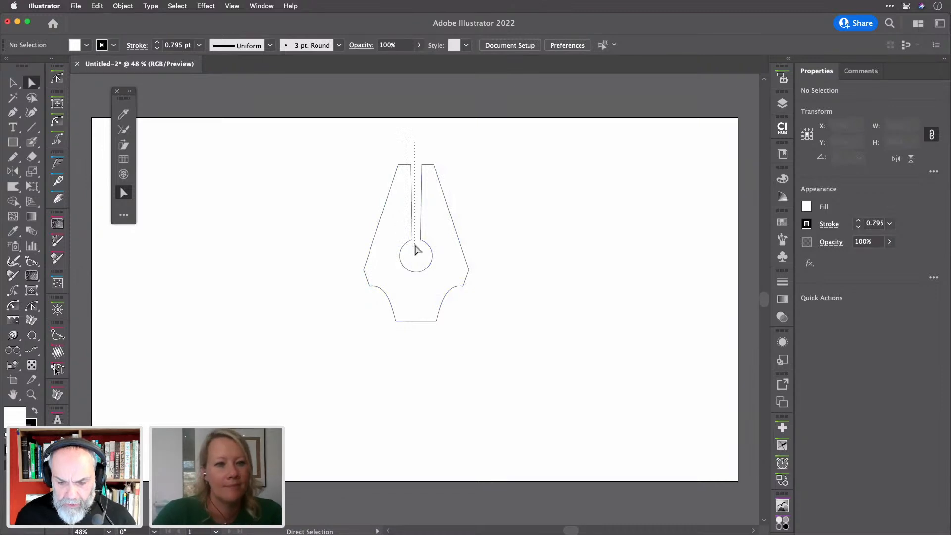
pyautogui.click(416, 250)
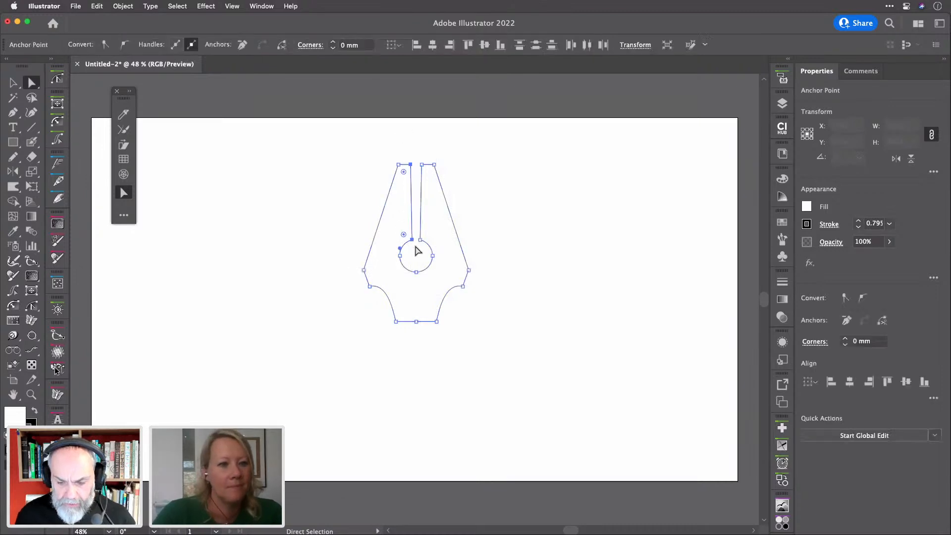
pyautogui.click(868, 383)
pyautogui.moveTo(418, 153); pyautogui.dragTo(426, 250)
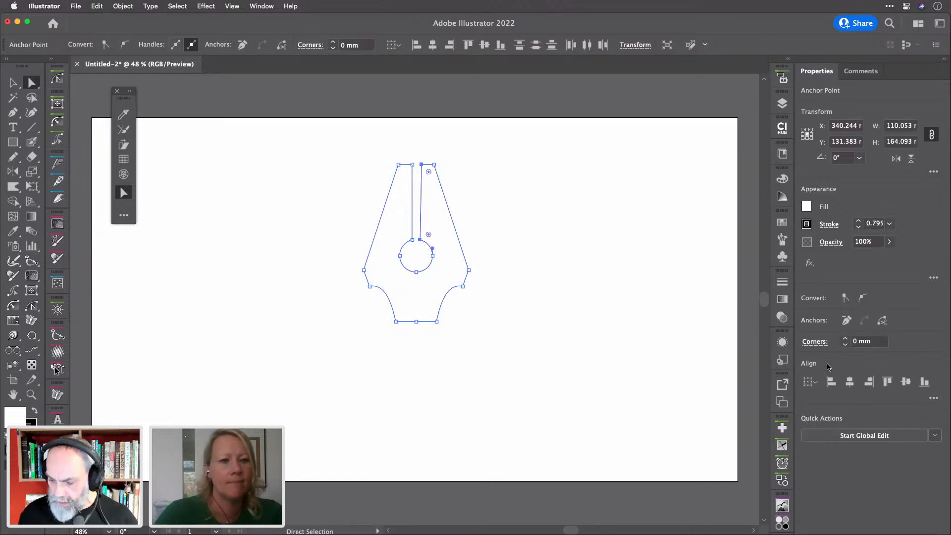
pyautogui.click(831, 382)
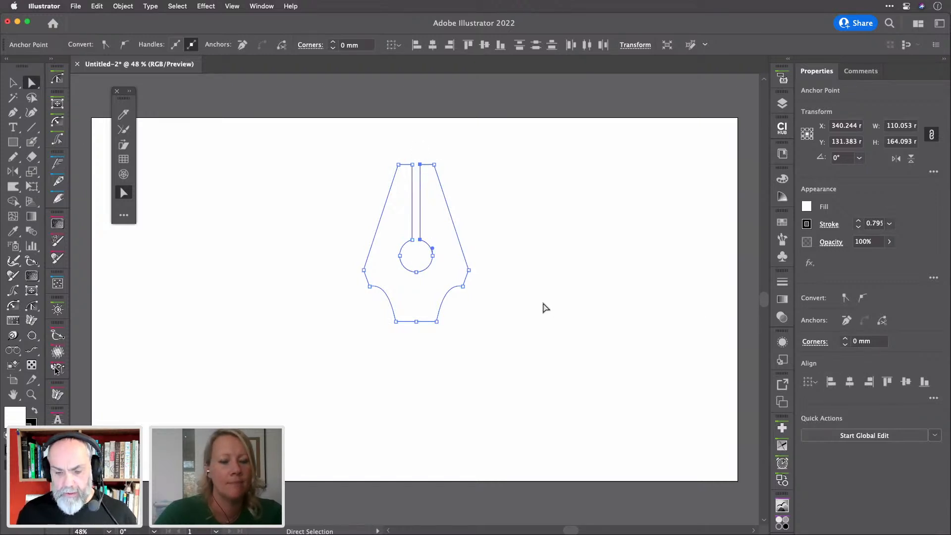
pyautogui.click(543, 308)
# Make the nib black and move it up, then undo both changes
pyautogui.press('v')
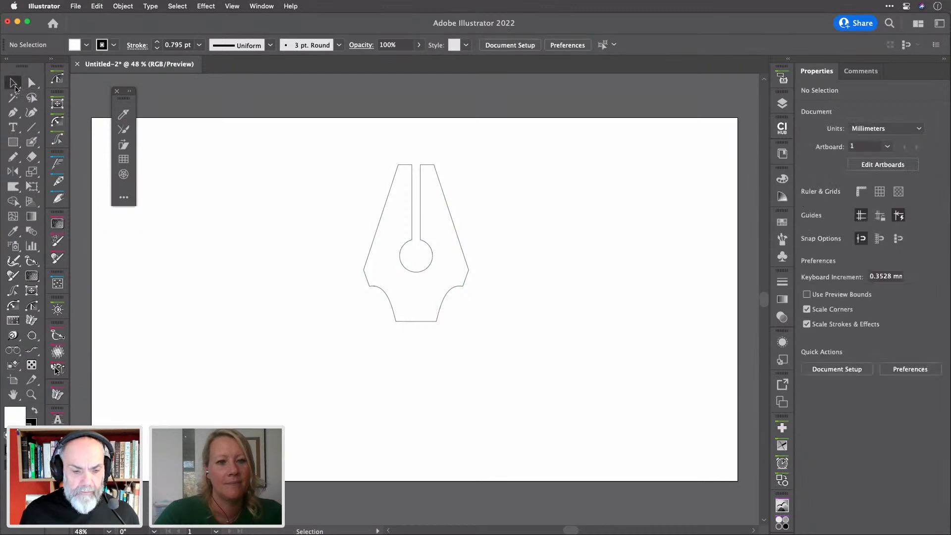
pyautogui.click(448, 216)
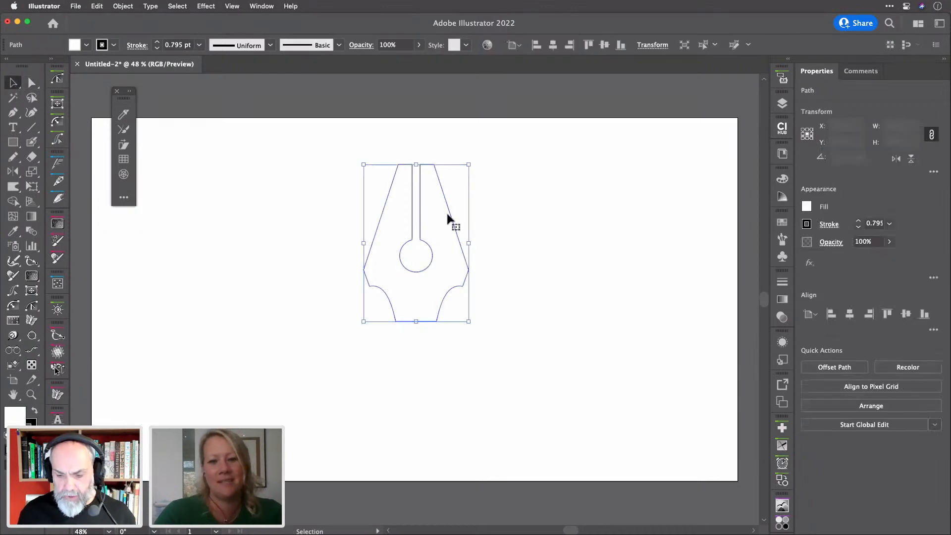
pyautogui.press('/')
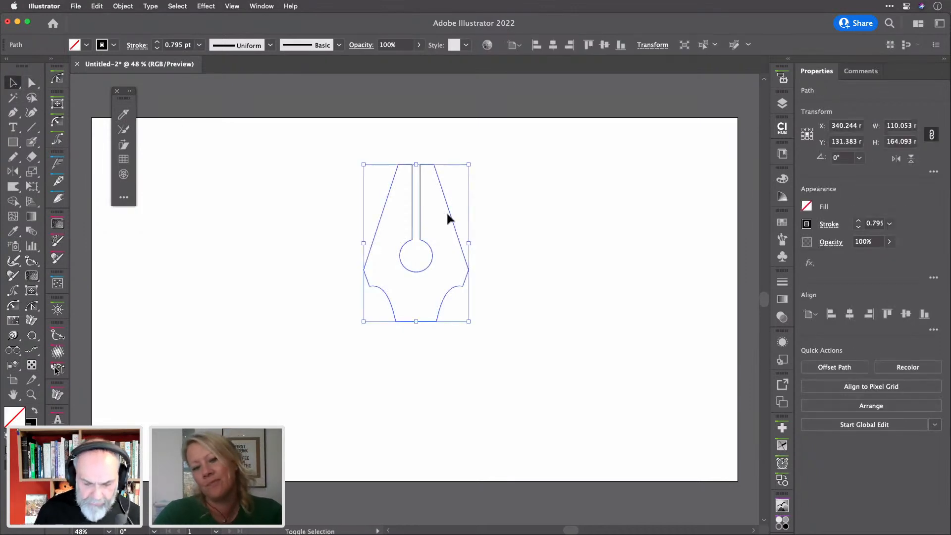
pyautogui.hotkey('shift', 'x')
pyautogui.moveTo(447, 215); pyautogui.dragTo(446, 198)
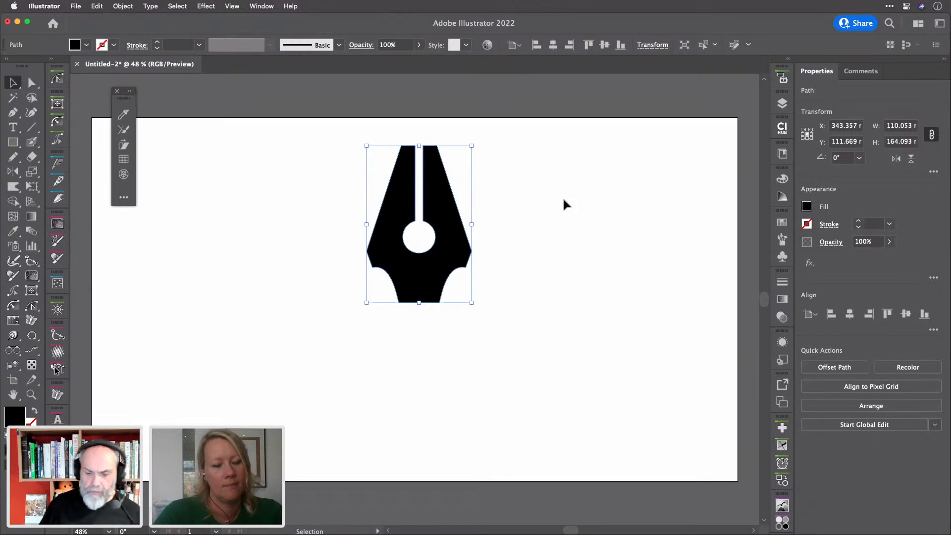
pyautogui.press('super+z')
pyautogui.press('super+z')
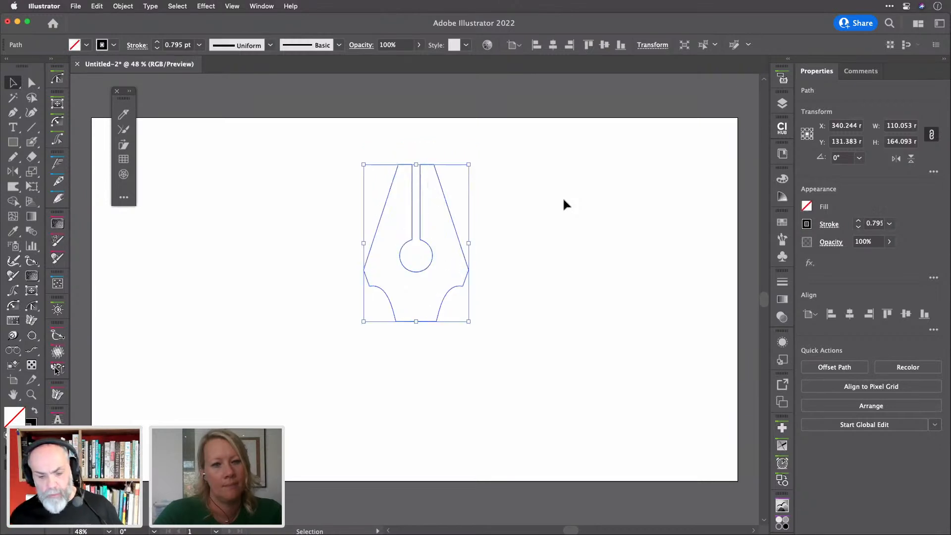
pyautogui.press('super+z')
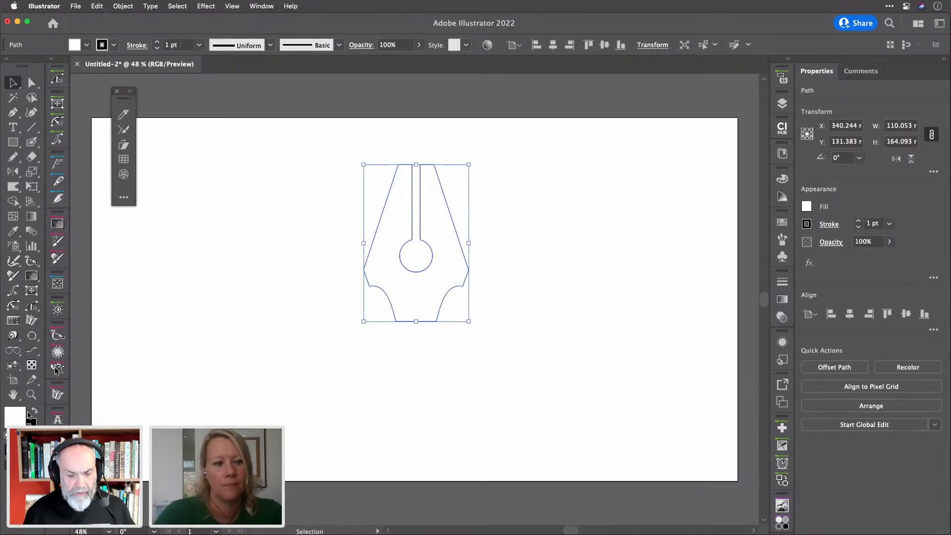
# Give the nib a solid black fill with no stroke and move it about 22 mm up to Y 109.075
pyautogui.press('/')
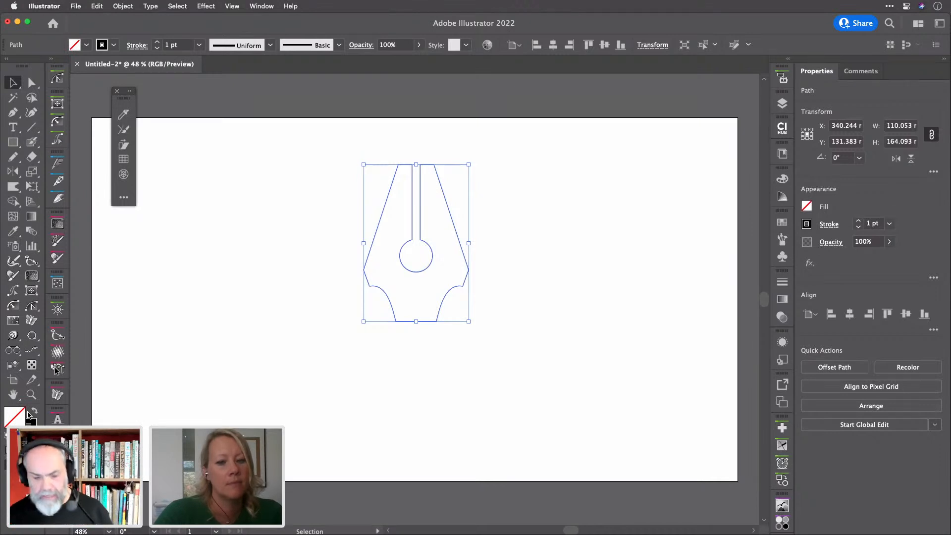
pyautogui.hotkey('shift', 'x')
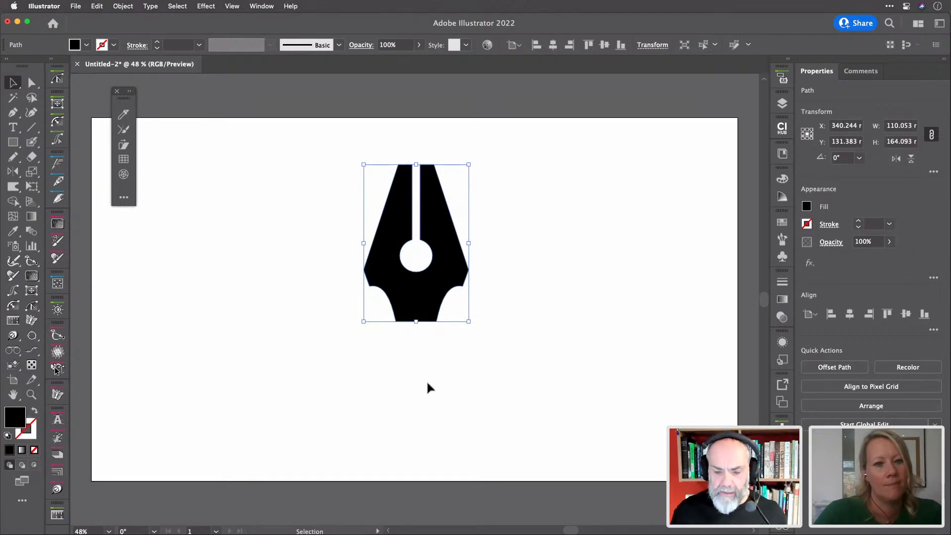
pyautogui.moveTo(421, 303); pyautogui.dragTo(430, 281)
pyautogui.click(527, 258)
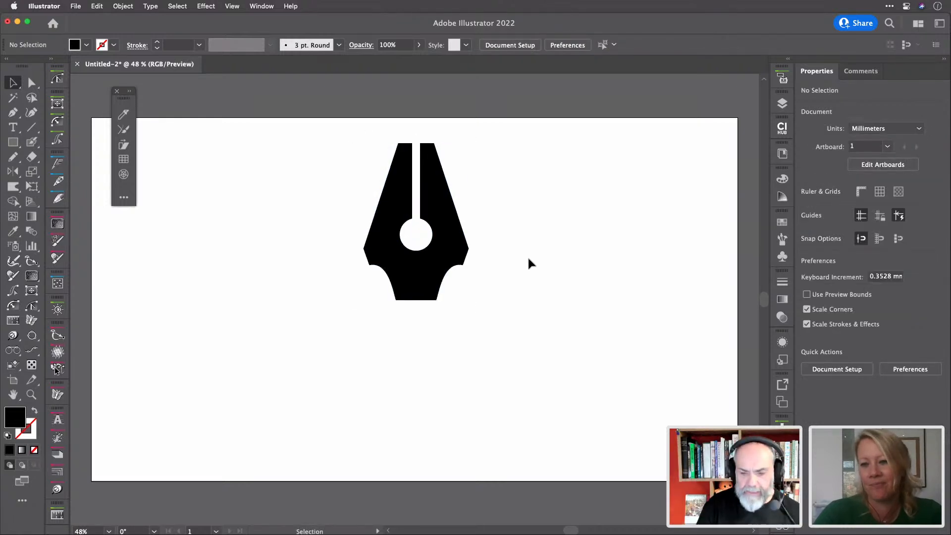
pyautogui.click(434, 278)
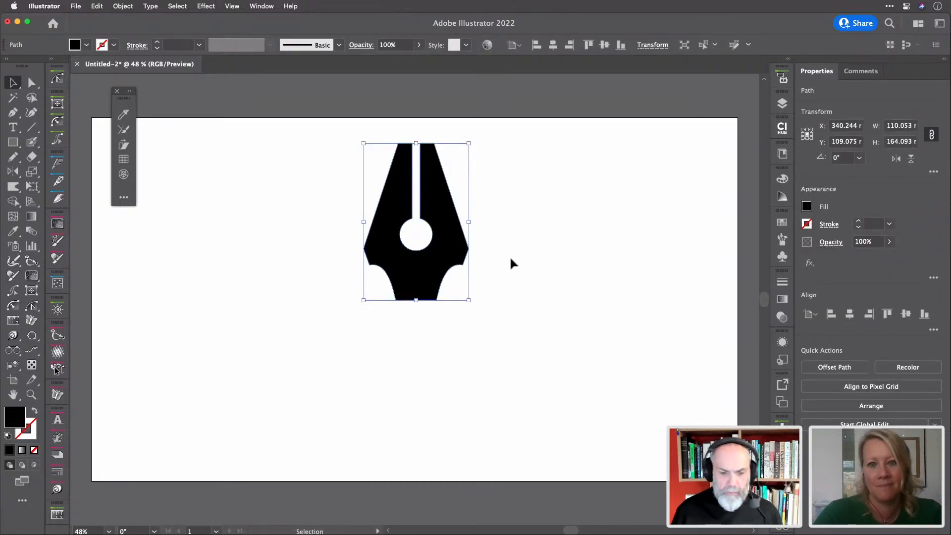
# Save the pen-nib drawing in Illustrator format under the name penTool
pyautogui.press('super+s')
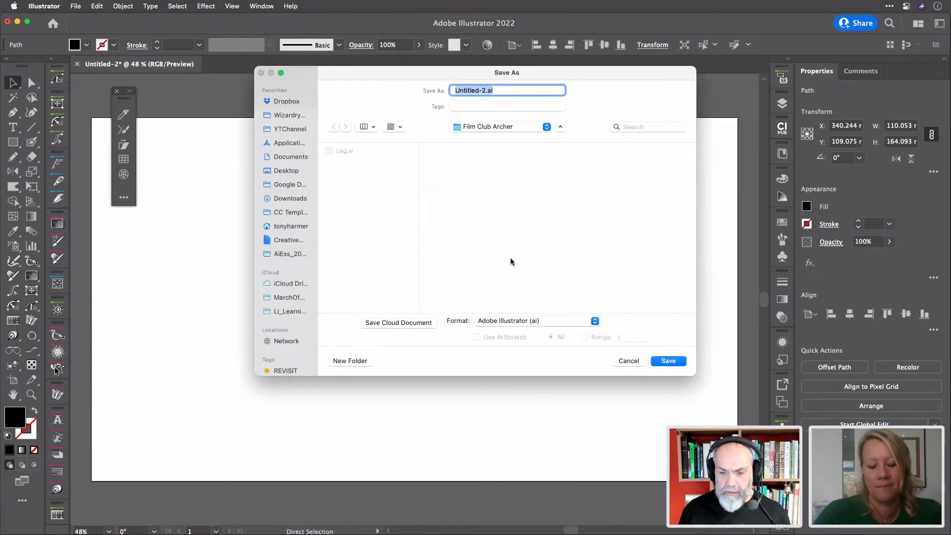
pyautogui.write('penTool')
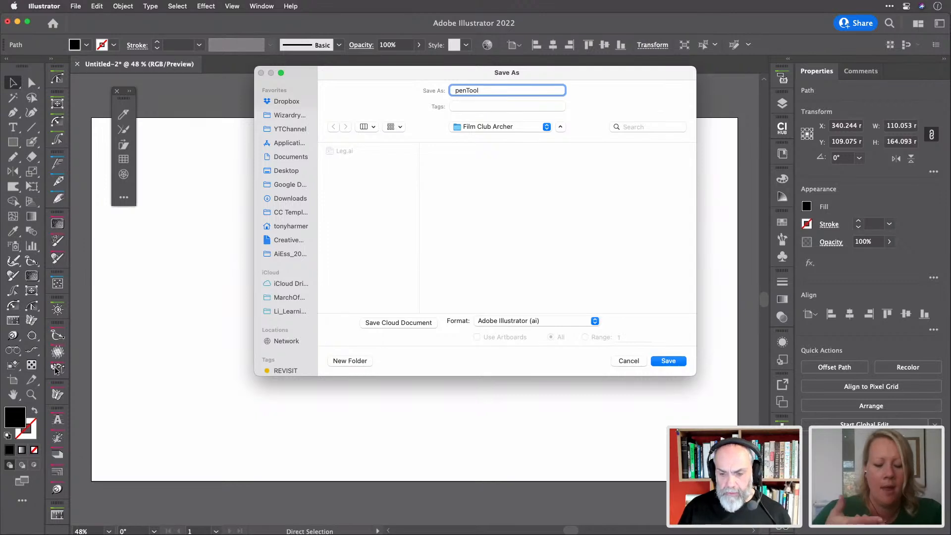
pyautogui.press('Return')
pyautogui.press('Return')
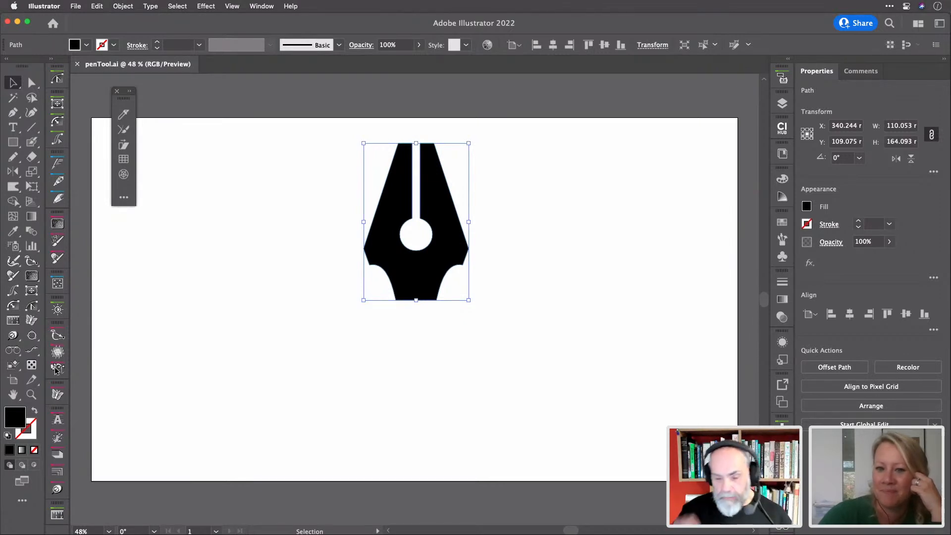
# Switch from Illustrator over to Adobe Animate's Home screen
pyautogui.press('a')
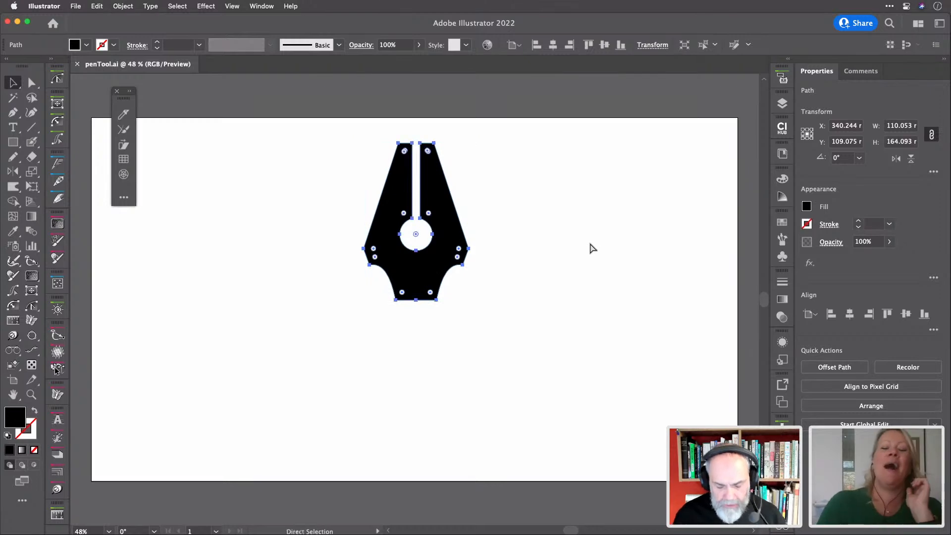
pyautogui.press('super+Tab')
pyautogui.press('super+Tab')
pyautogui.press('super+Tab')
pyautogui.press('super+Tab')
pyautogui.press('super+Tab')
pyautogui.press('super+Tab')
pyautogui.press('super+Tab')
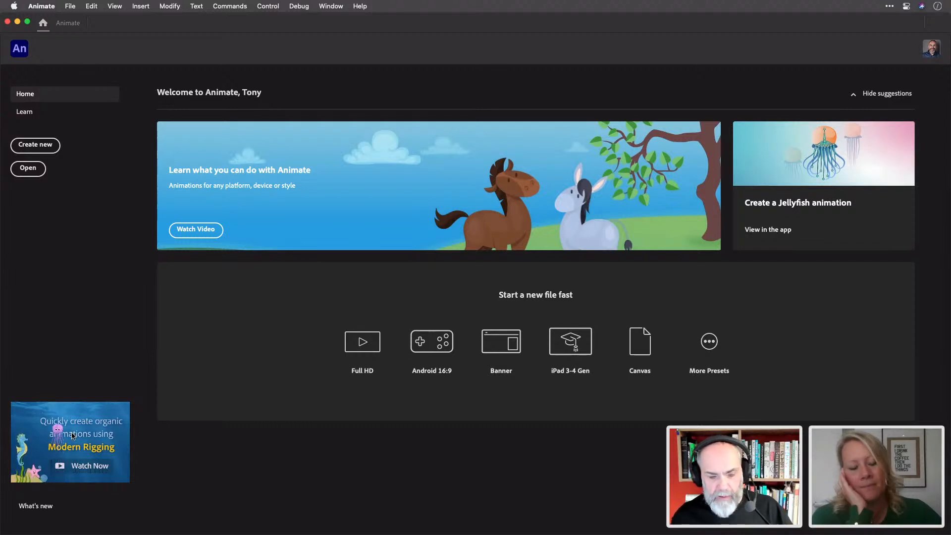
pyautogui.click(369, 353)
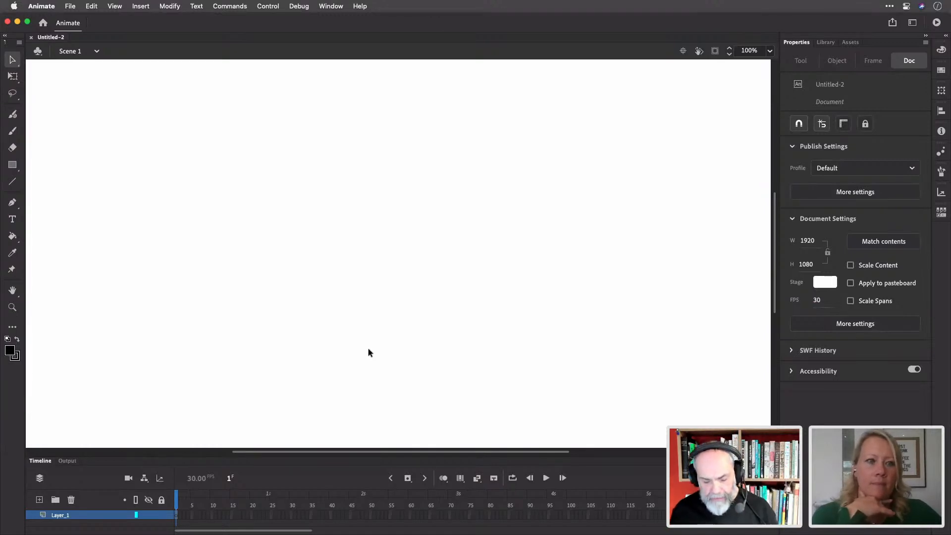
pyautogui.press('super+2')
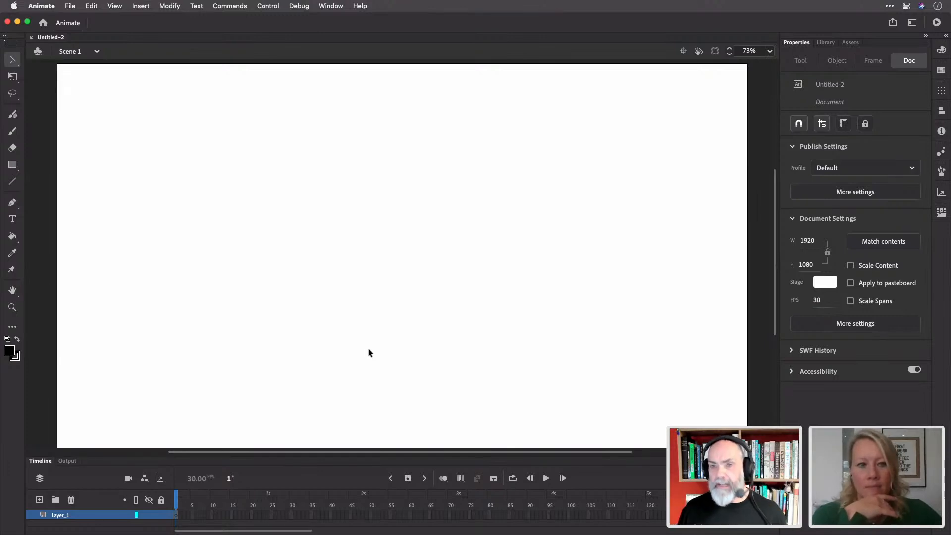
pyautogui.press('super+2')
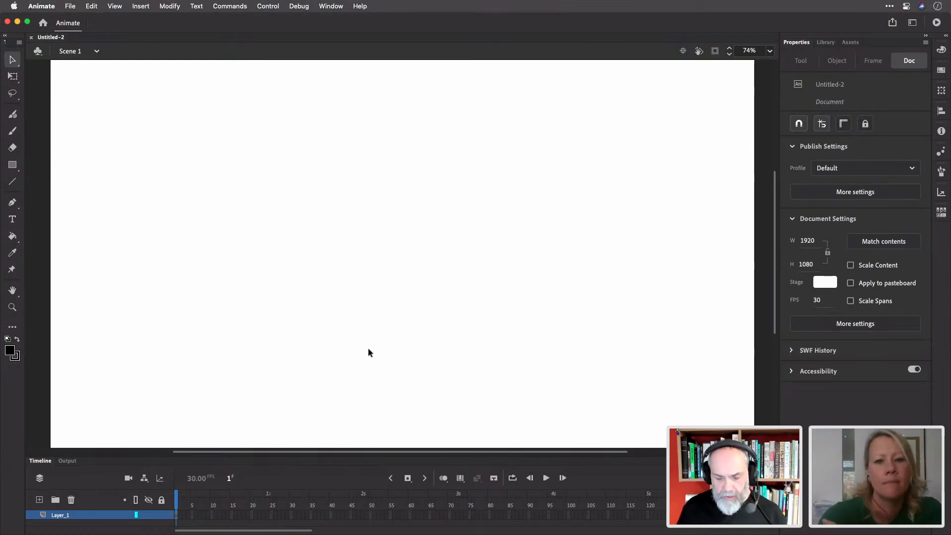
pyautogui.press('super+3')
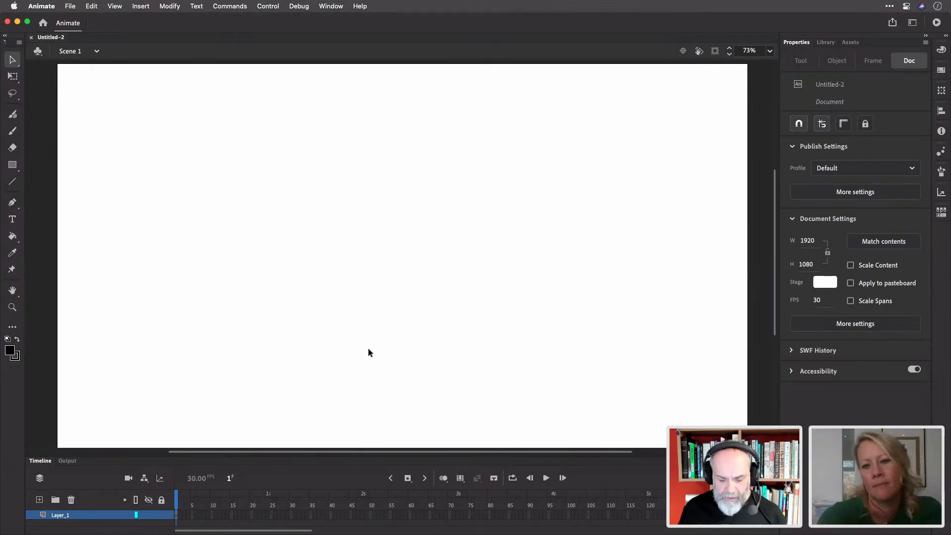
pyautogui.press('super+1')
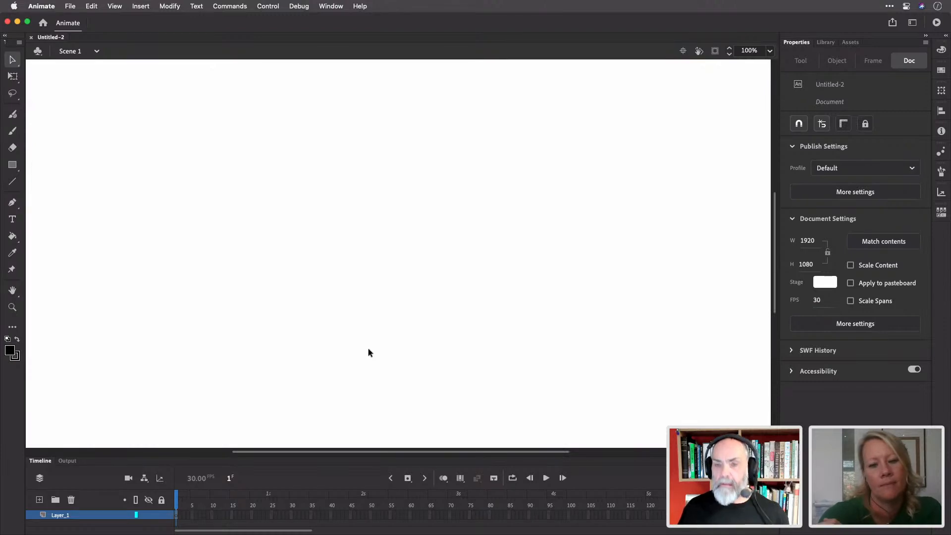
pyautogui.press('super+3')
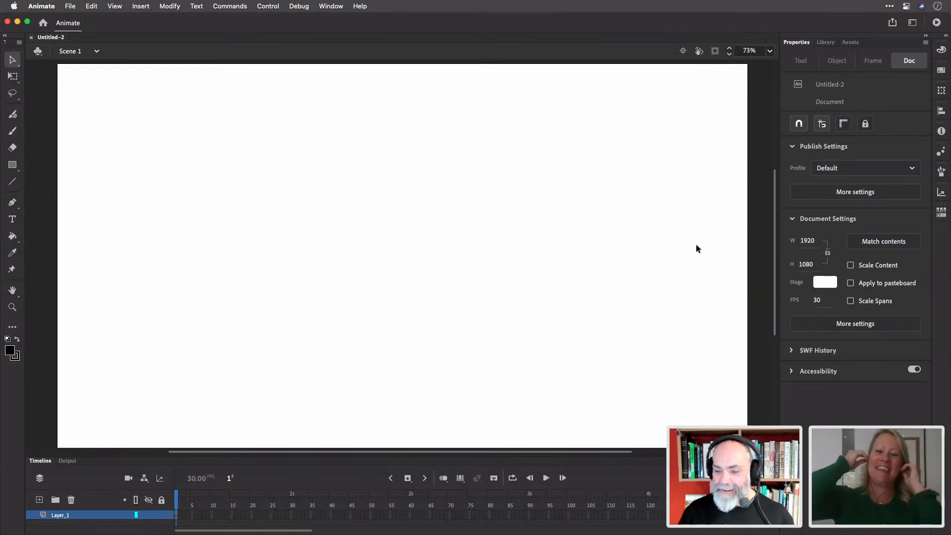
pyautogui.moveTo(774, 268)
pyautogui.mouseDown()
pyautogui.moveTo(774, 312)
pyautogui.moveTo(772, 246)
pyautogui.moveTo(772, 265)
pyautogui.mouseUp()
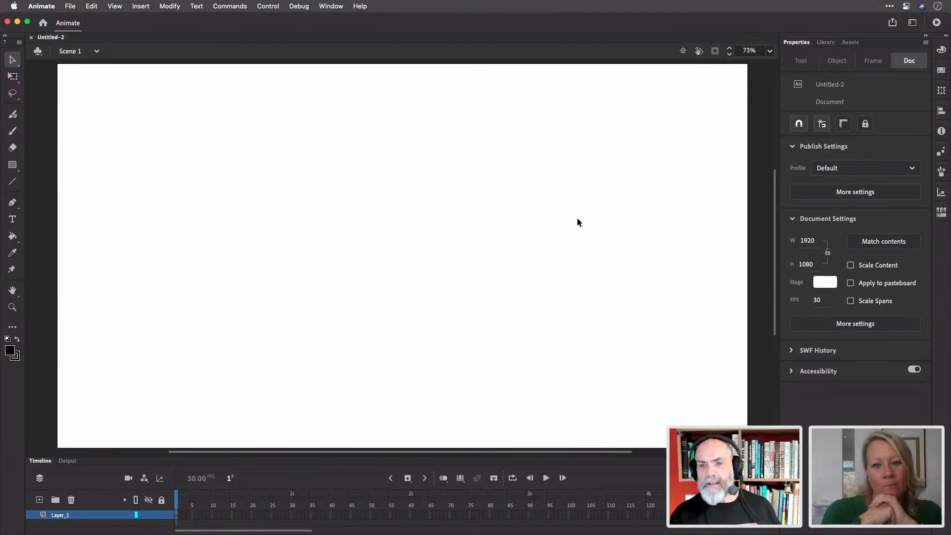
# Paste the copied pen-nib artwork into Animate, accepting the importer settings
pyautogui.press('super+v')
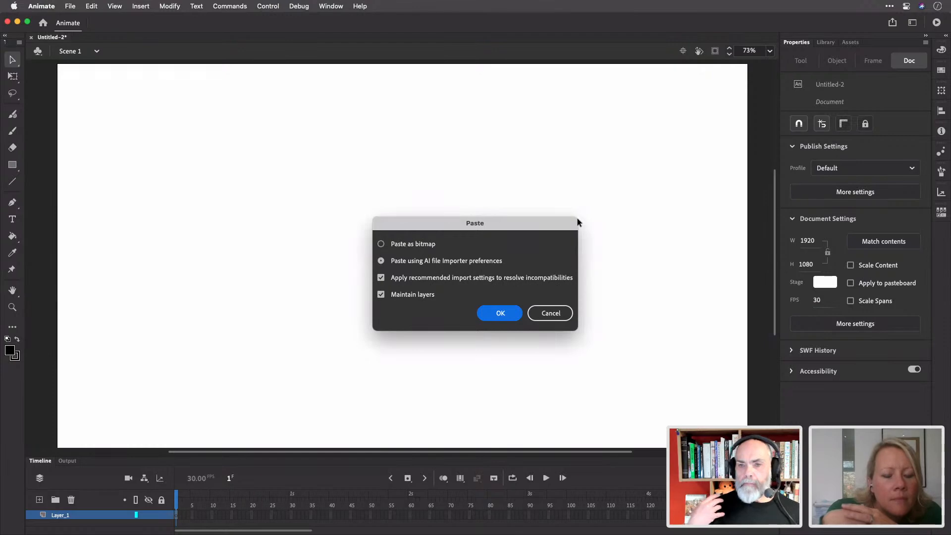
pyautogui.moveTo(535, 231); pyautogui.dragTo(497, 167)
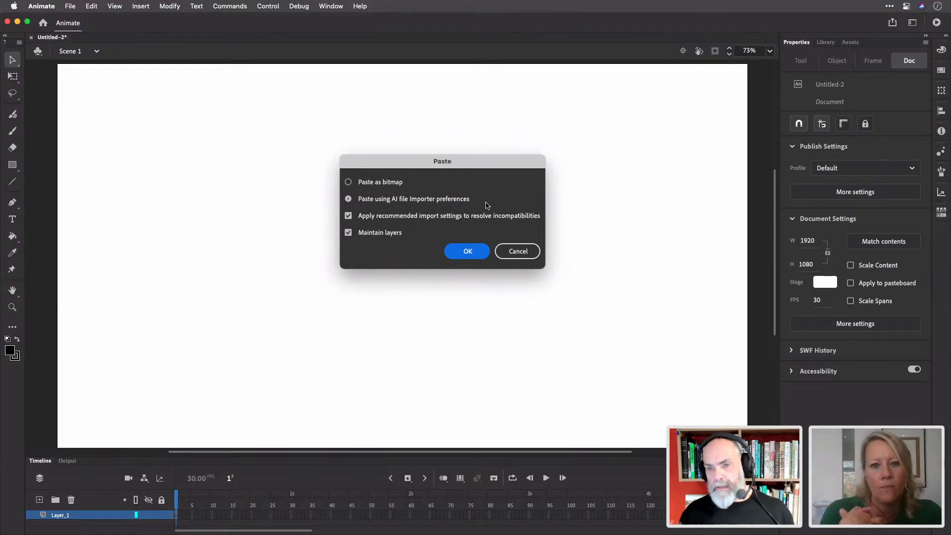
pyautogui.click(467, 251)
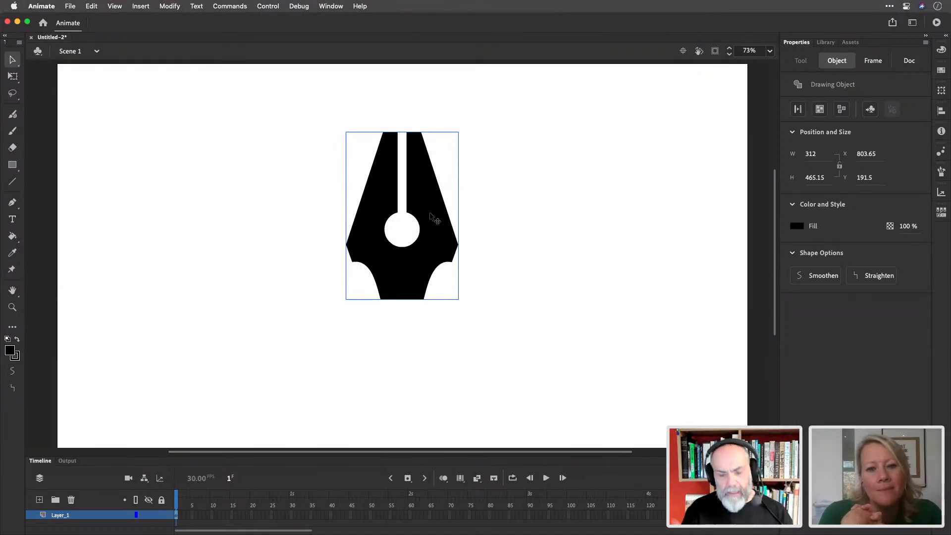
# Break the nib apart into a raw shape and nudge it up and to the right
pyautogui.press('super+b')
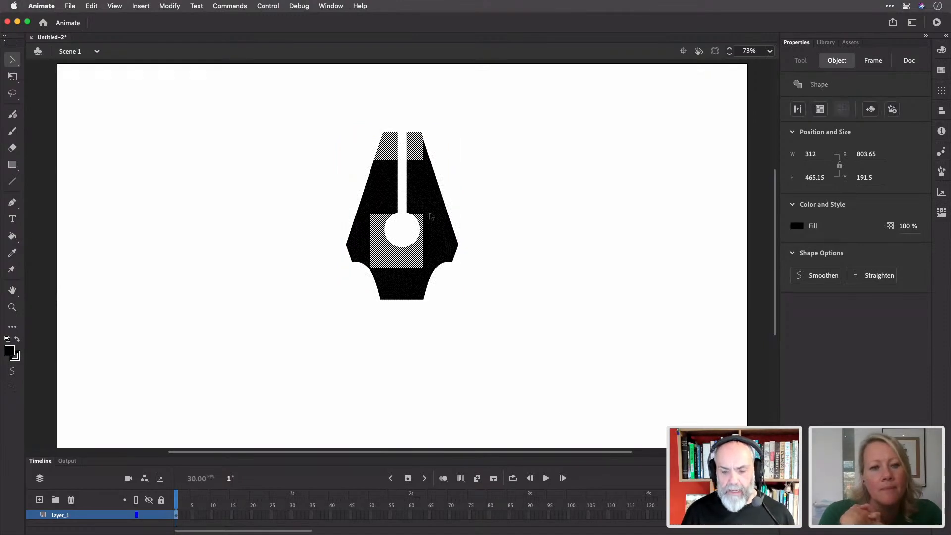
pyautogui.click(499, 177)
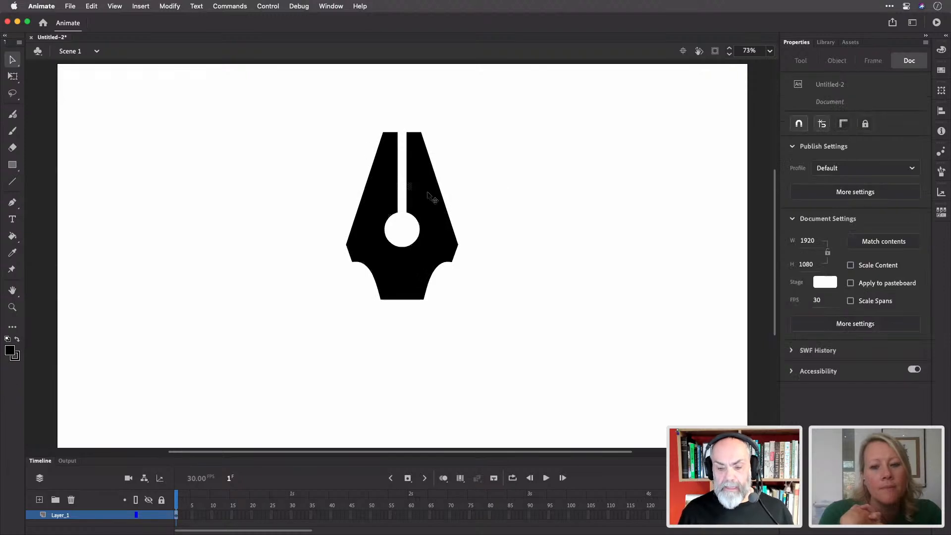
pyautogui.click(431, 195)
pyautogui.moveTo(420, 199)
pyautogui.mouseDown()
pyautogui.moveTo(474, 169)
pyautogui.moveTo(426, 168)
pyautogui.moveTo(457, 215)
pyautogui.moveTo(429, 187)
pyautogui.mouseUp()
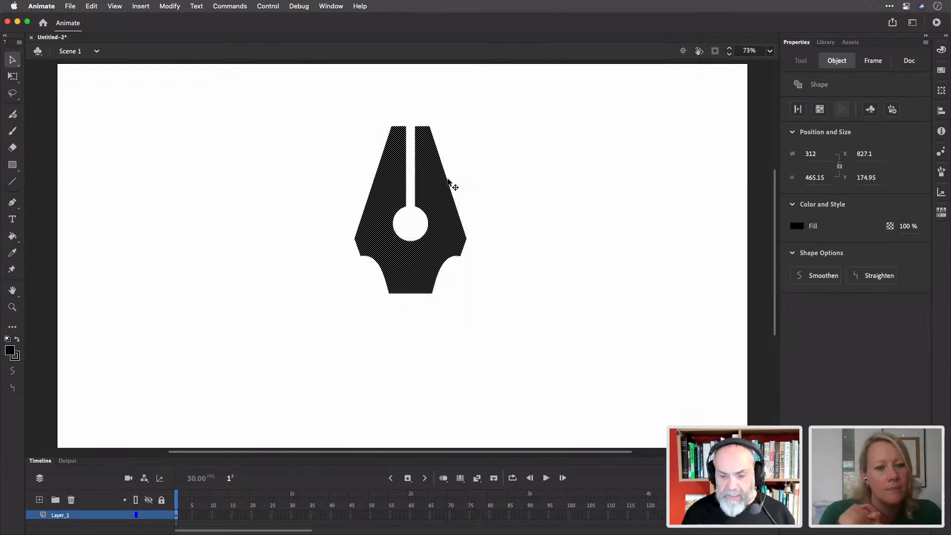
pyautogui.click(488, 186)
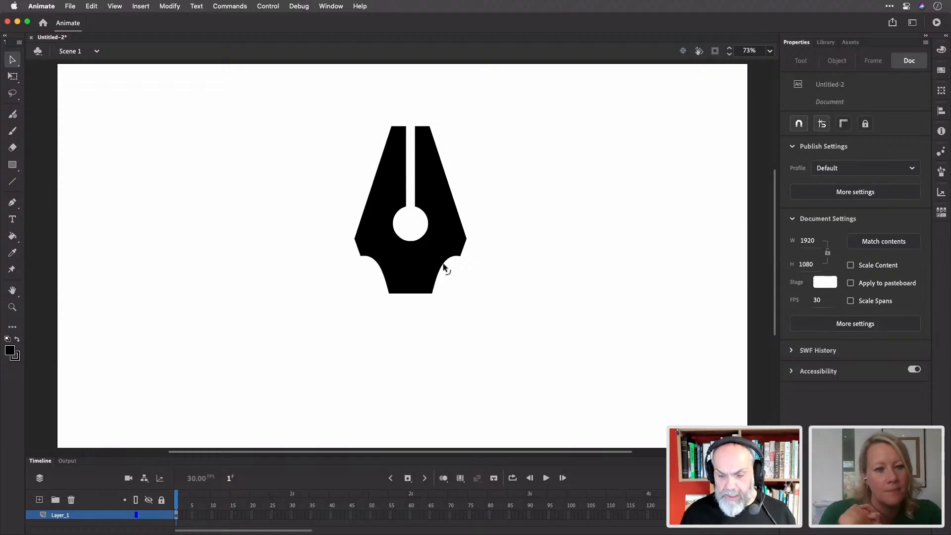
pyautogui.moveTo(411, 295); pyautogui.dragTo(429, 338)
pyautogui.press('super+z')
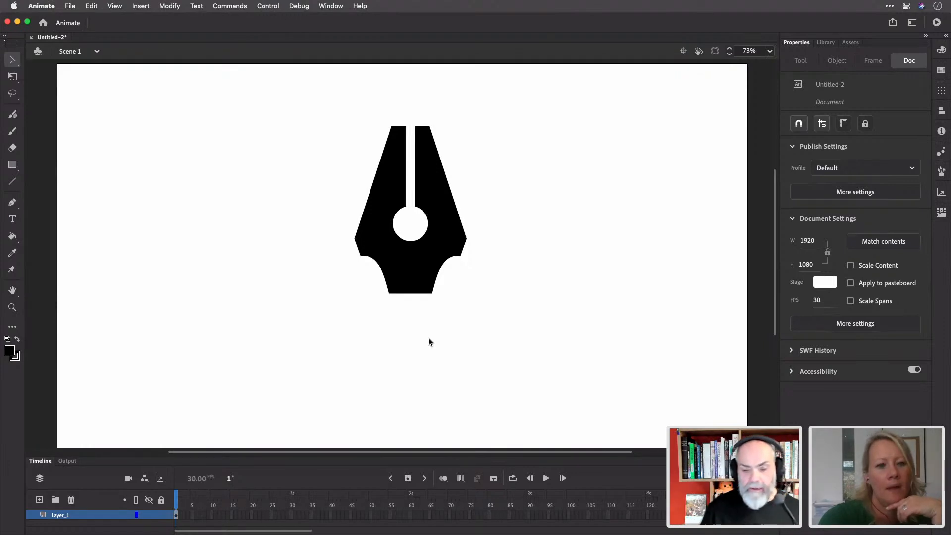
# Convert the nib shape into a Movie Clip symbol named Pen
pyautogui.click(423, 268)
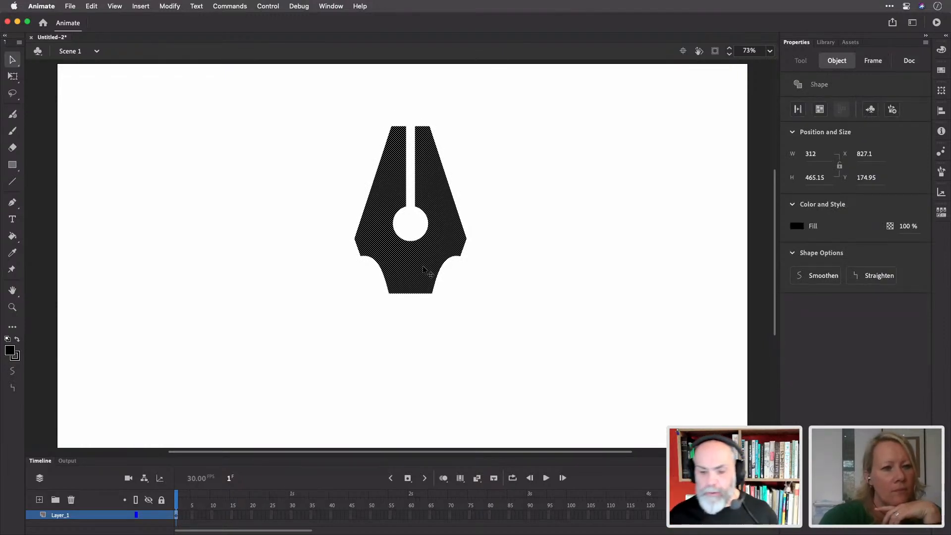
pyautogui.press('F8')
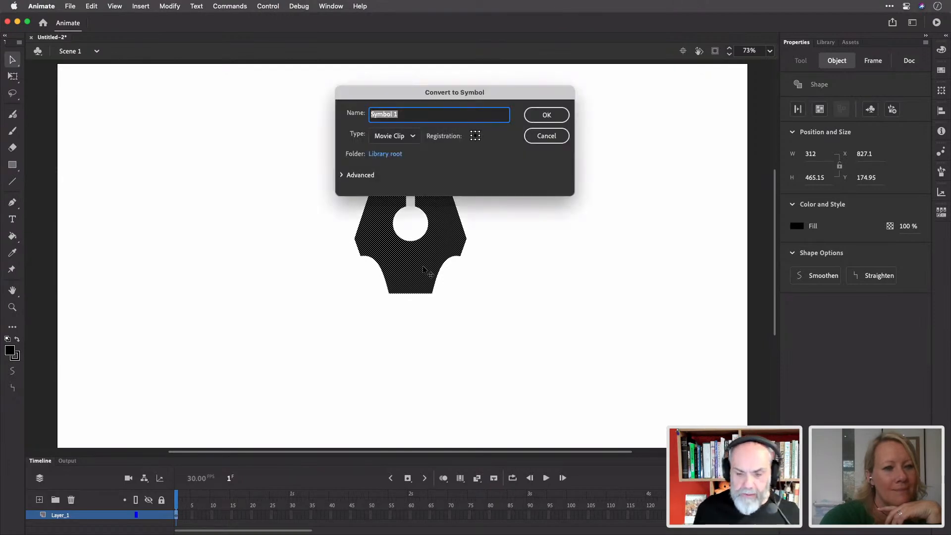
pyautogui.write('Pen')
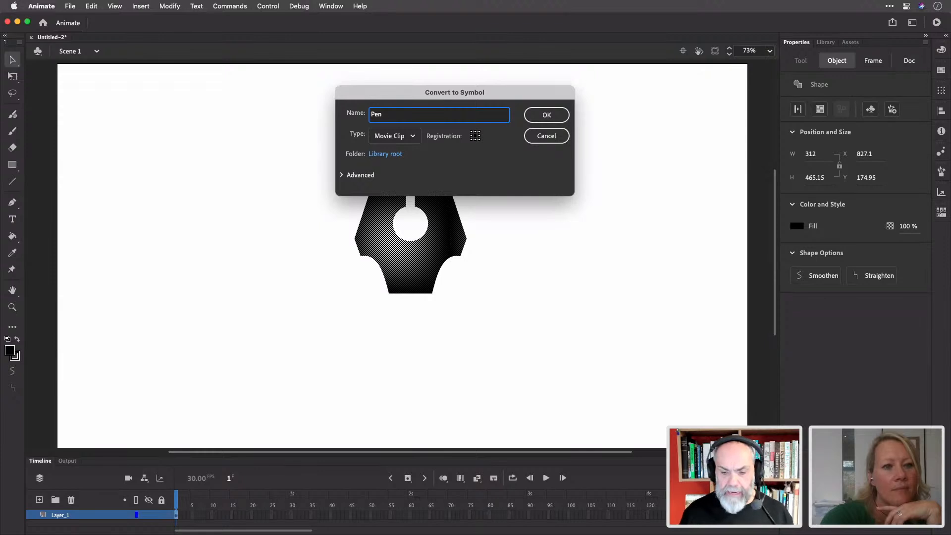
pyautogui.press('Return')
# Drag the Pen clip to the upper-left of the stage
pyautogui.moveTo(422, 275); pyautogui.dragTo(497, 251)
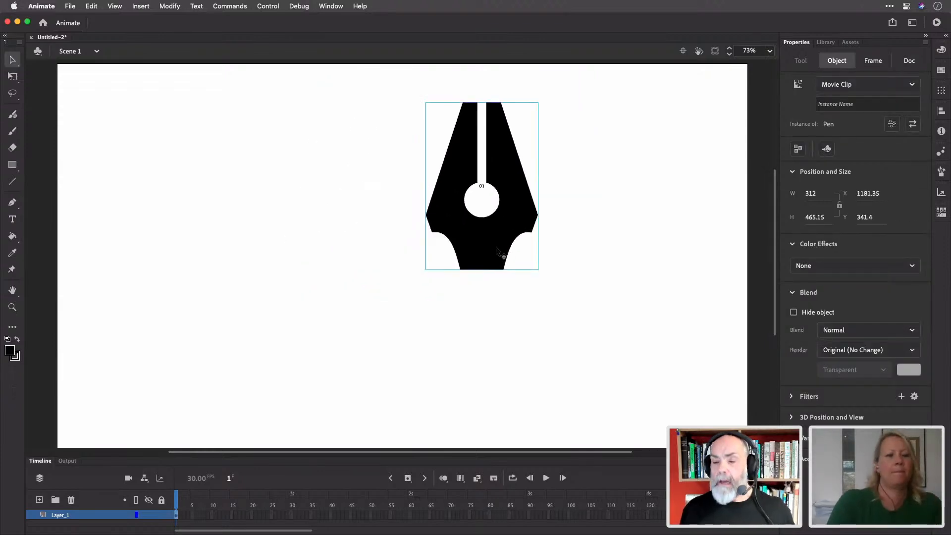
pyautogui.moveTo(496, 251); pyautogui.dragTo(474, 251)
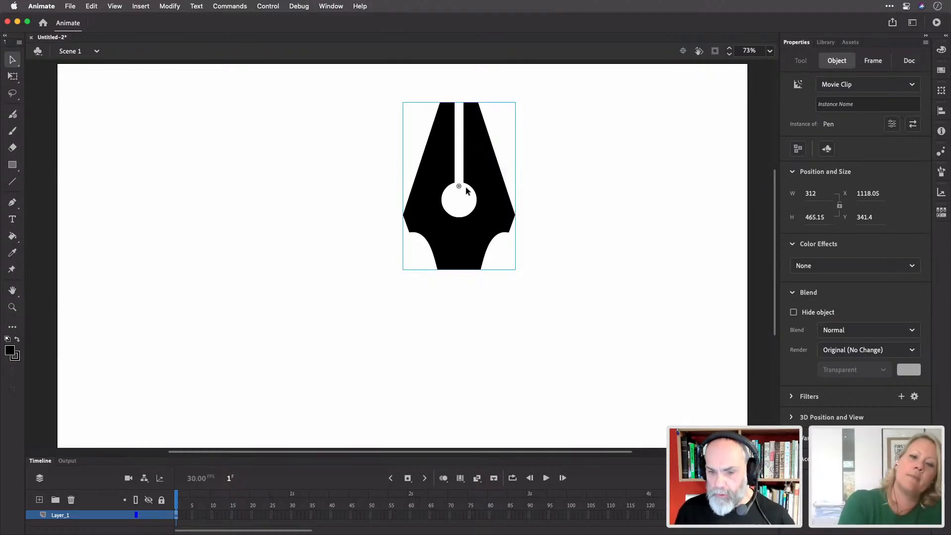
pyautogui.moveTo(485, 172); pyautogui.dragTo(179, 194)
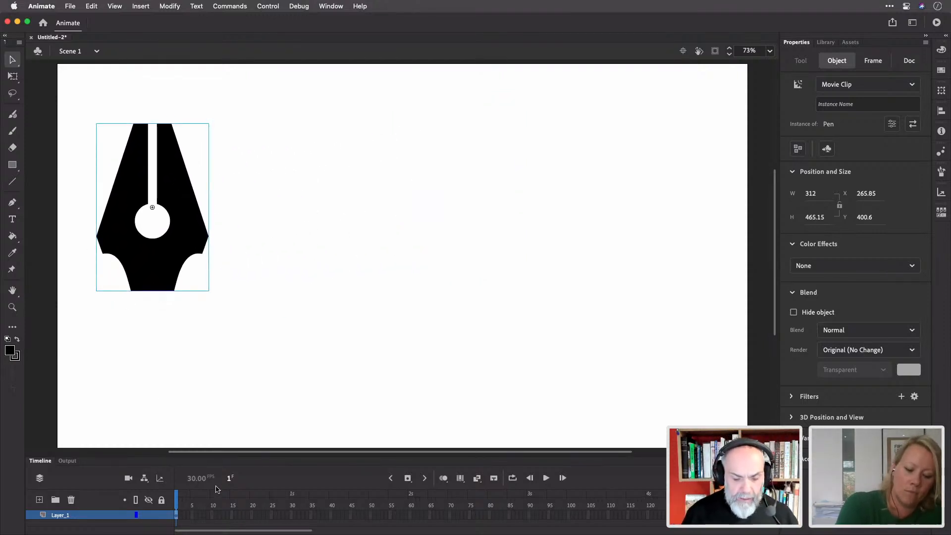
# Add a motion tween to the Pen clip and extend it to 60 frames
pyautogui.rightClick(176, 515)
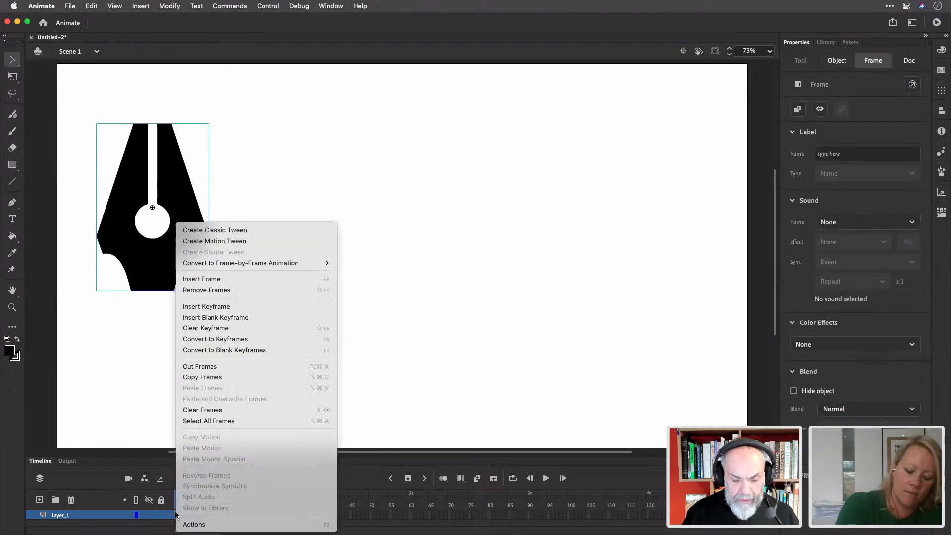
pyautogui.click(228, 241)
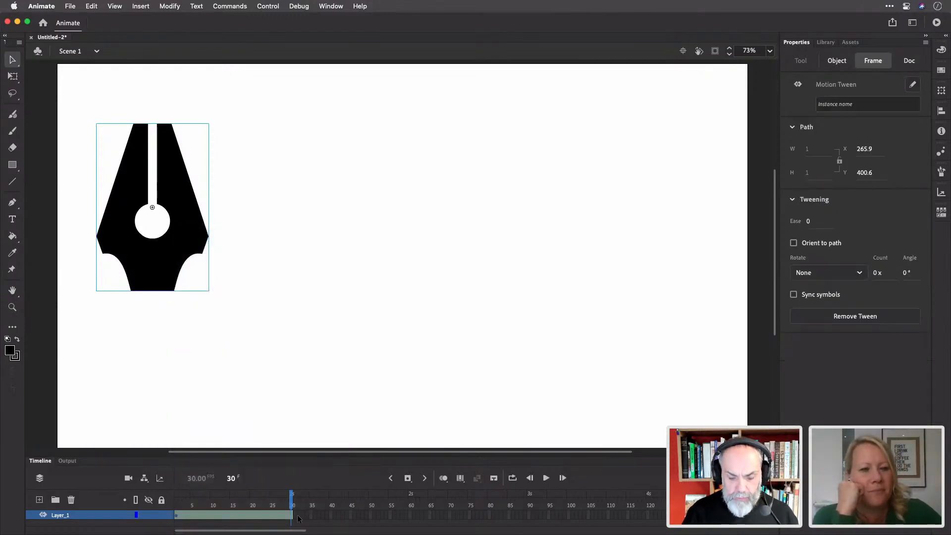
pyautogui.moveTo(292, 518); pyautogui.dragTo(252, 496)
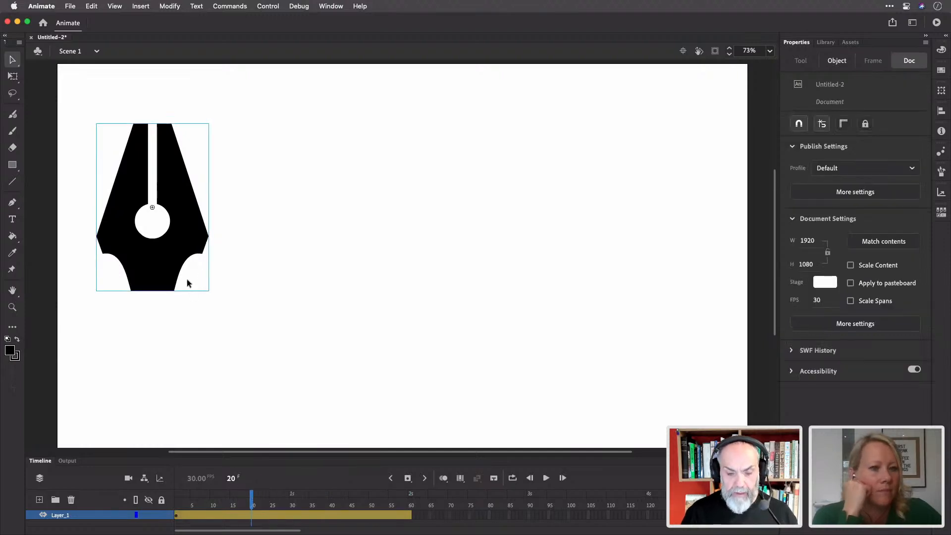
# Position the pen mid-stage at frame 20, up-right at frame 42, down-right at frame 60
pyautogui.moveTo(157, 256); pyautogui.dragTo(375, 378)
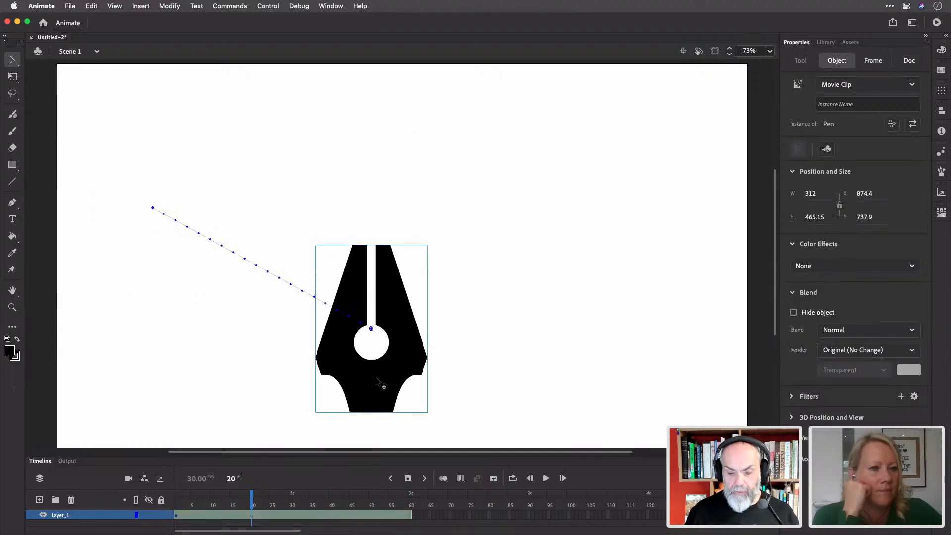
pyautogui.moveTo(252, 500); pyautogui.dragTo(339, 501)
pyautogui.moveTo(378, 403); pyautogui.dragTo(481, 244)
pyautogui.moveTo(341, 499); pyautogui.dragTo(410, 495)
pyautogui.click(479, 232)
pyautogui.moveTo(478, 226); pyautogui.dragTo(643, 362)
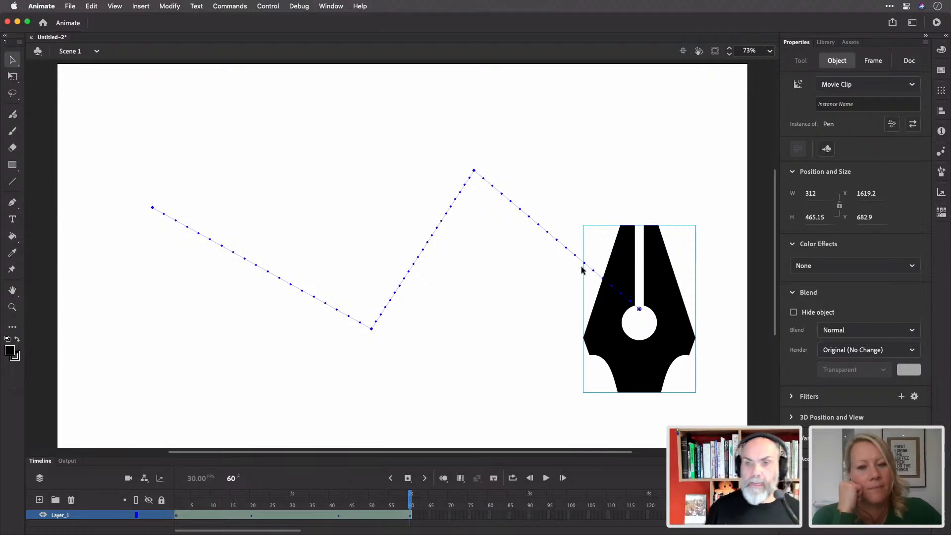
# Bend the three motion-path segments into a wavy curve and scrub to preview
pyautogui.moveTo(421, 257); pyautogui.dragTo(392, 223)
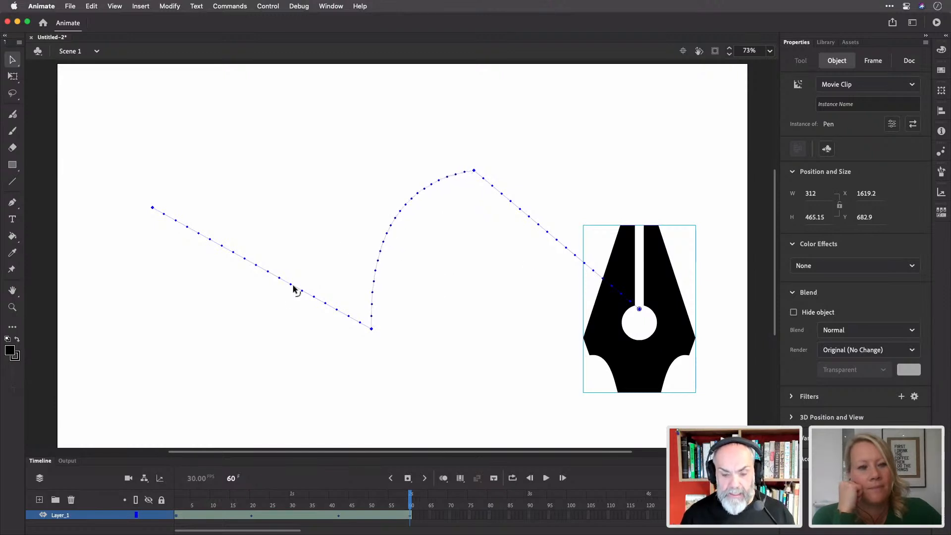
pyautogui.moveTo(289, 301); pyautogui.dragTo(273, 342)
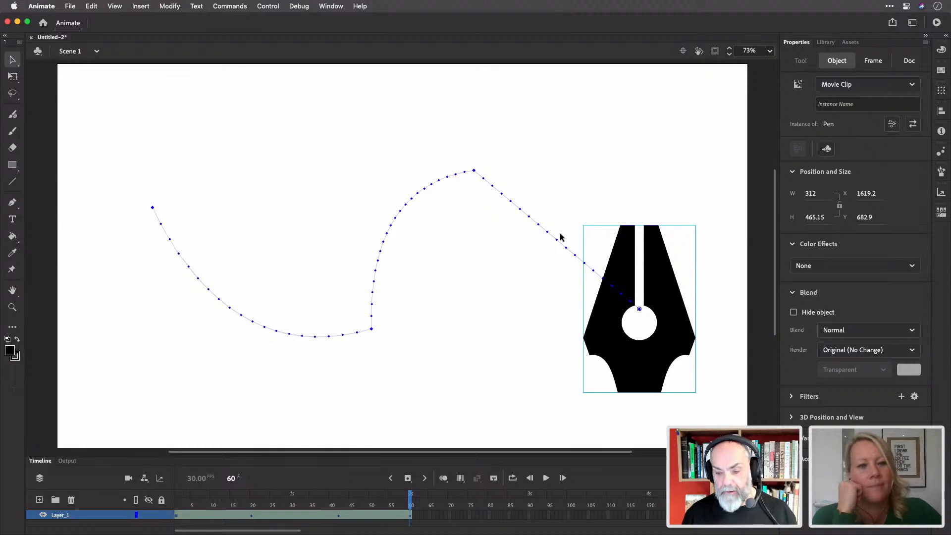
pyautogui.moveTo(557, 242); pyautogui.dragTo(598, 164)
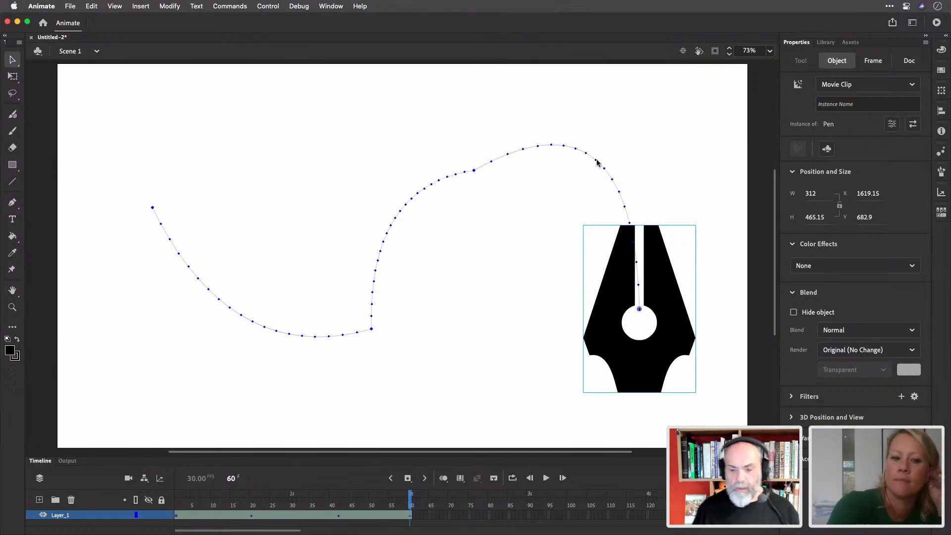
pyautogui.moveTo(411, 496); pyautogui.dragTo(131, 477)
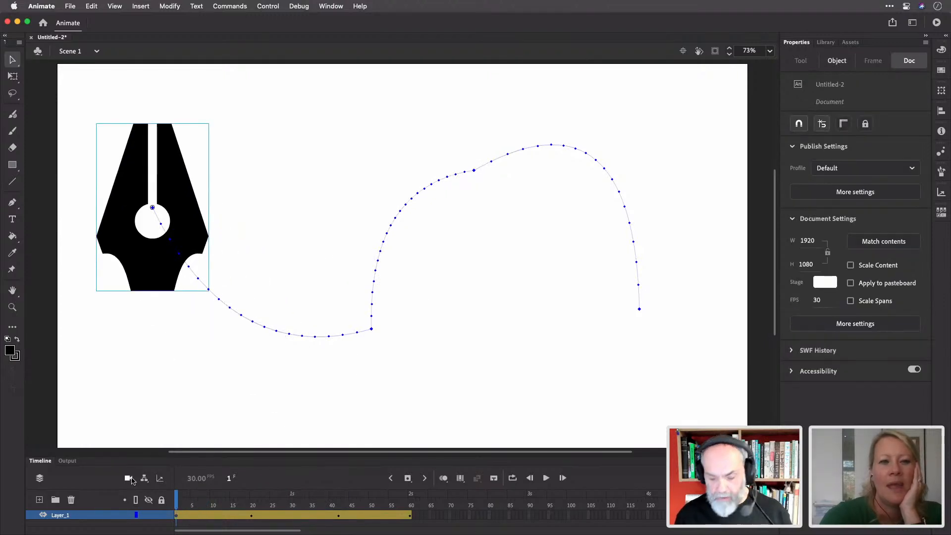
# Play the tween, then undo the path, tween and symbol conversion back to the plain nib
pyautogui.press('Return')
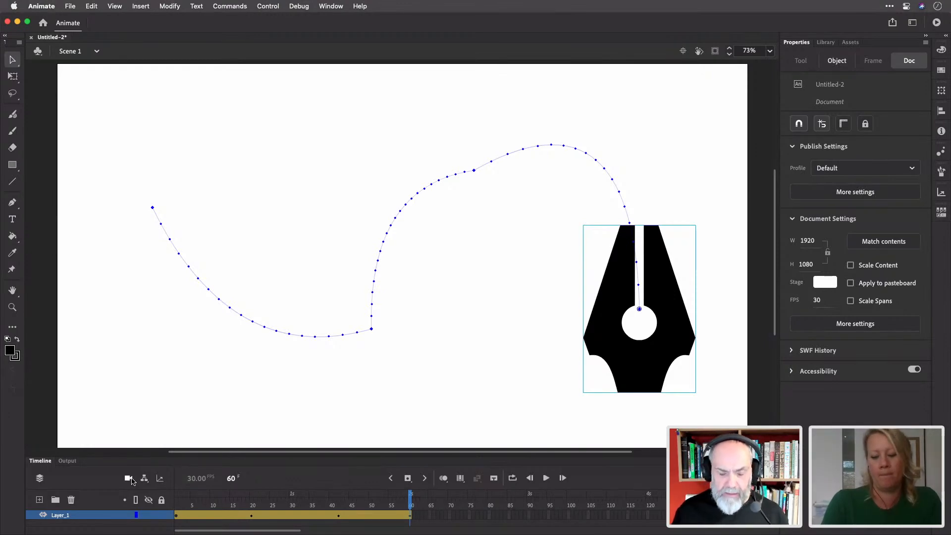
pyautogui.press('super+z')
pyautogui.press('super+z')
pyautogui.press('super+z')
pyautogui.press('super+z')
pyautogui.press('super+z')
pyautogui.press('super+z')
pyautogui.press('super+z')
pyautogui.press('super+z')
pyautogui.press('super+z')
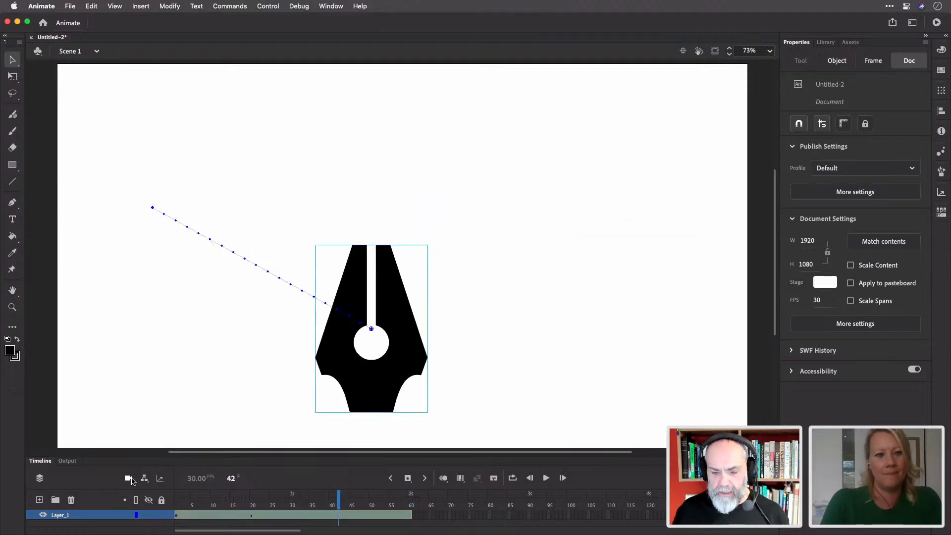
pyautogui.press('super+z')
pyautogui.press('super+z')
pyautogui.press('super+z')
pyautogui.press('super+z')
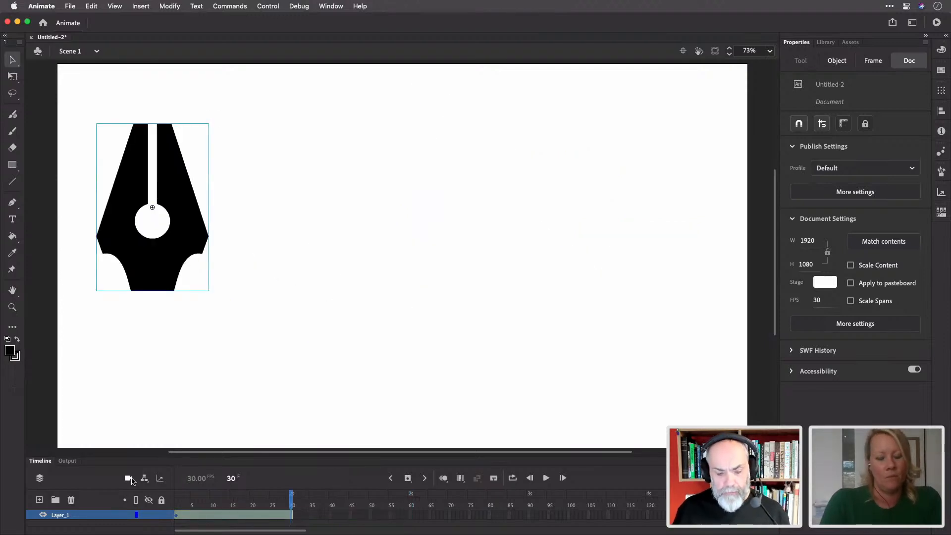
pyautogui.press('super+z')
pyautogui.press('super+z')
pyautogui.press('super+z')
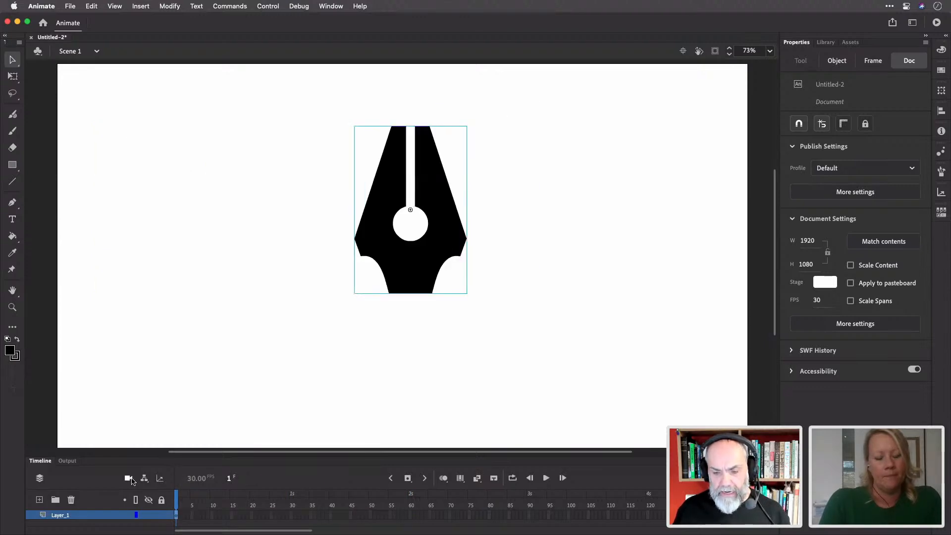
pyautogui.press('super+z')
pyautogui.press('super+z')
pyautogui.press('super+z')
pyautogui.press('super+z')
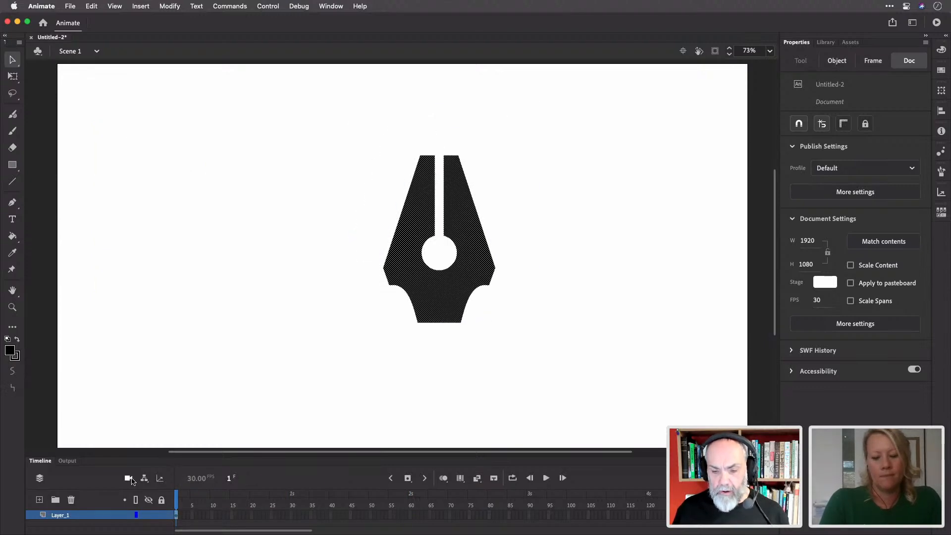
pyautogui.press('super+z')
pyautogui.press('super+z')
pyautogui.press('super+z')
pyautogui.press('super+z')
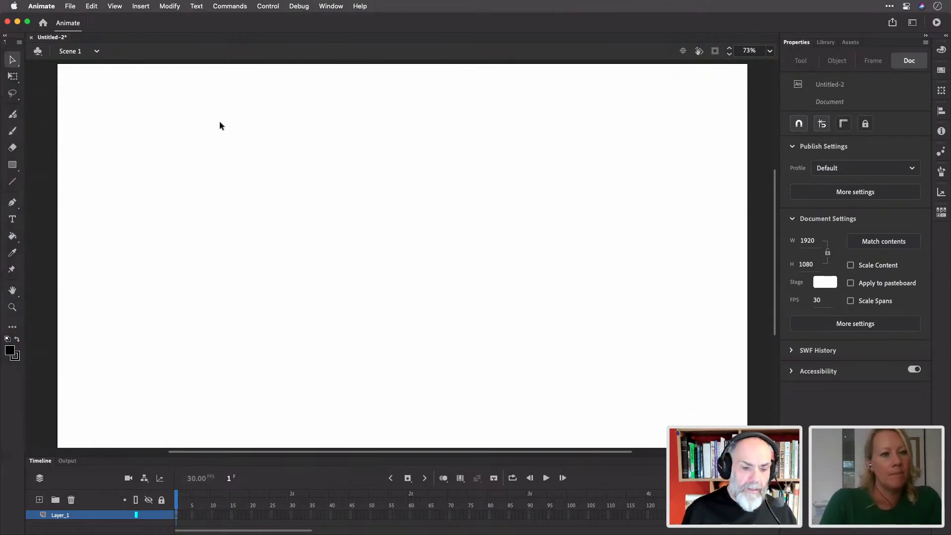
# Choose the plain Rectangle tool with no stroke and a black fill
pyautogui.click(13, 165)
pyautogui.click(15, 167)
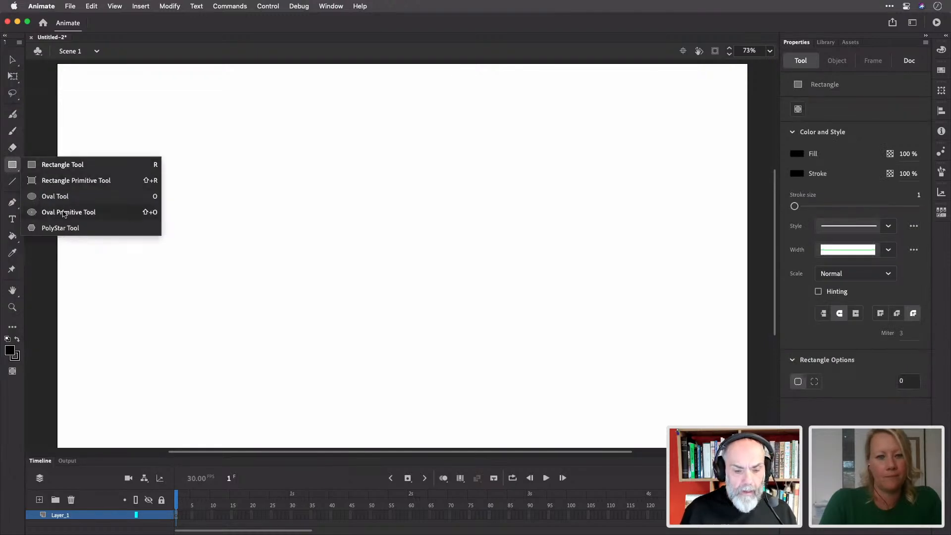
pyautogui.click(59, 166)
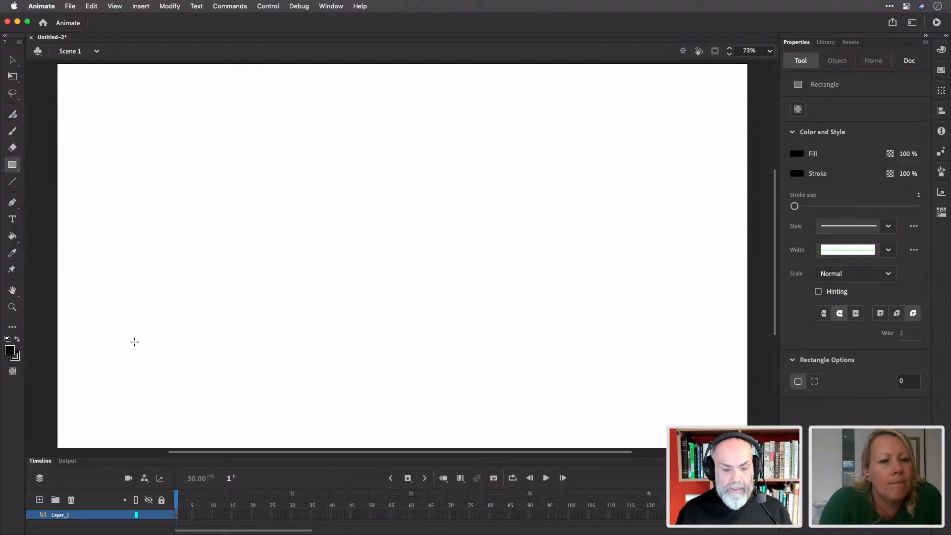
pyautogui.click(15, 356)
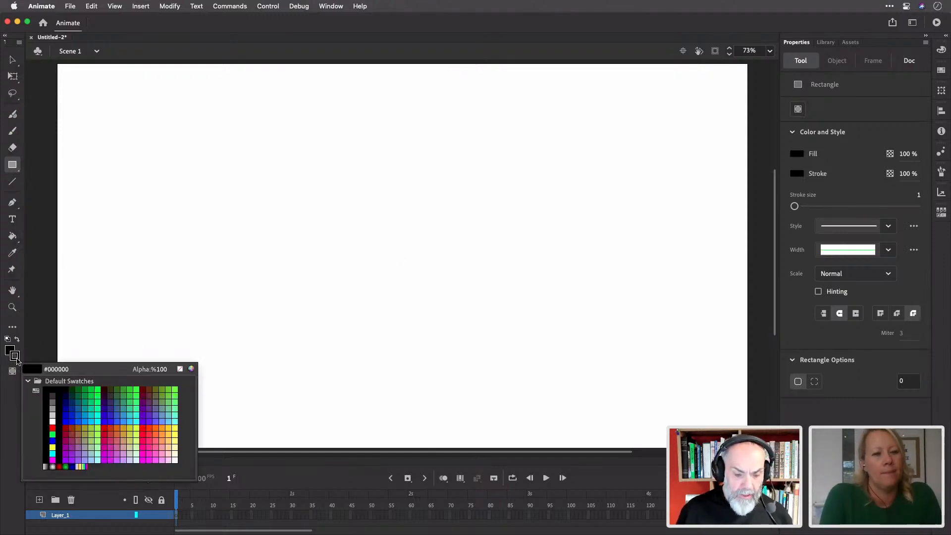
pyautogui.click(180, 369)
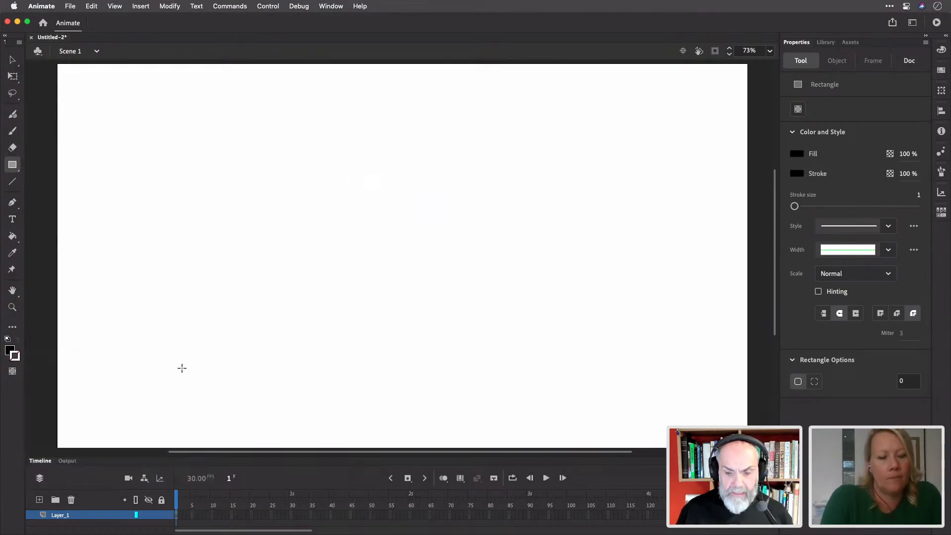
pyautogui.click(10, 351)
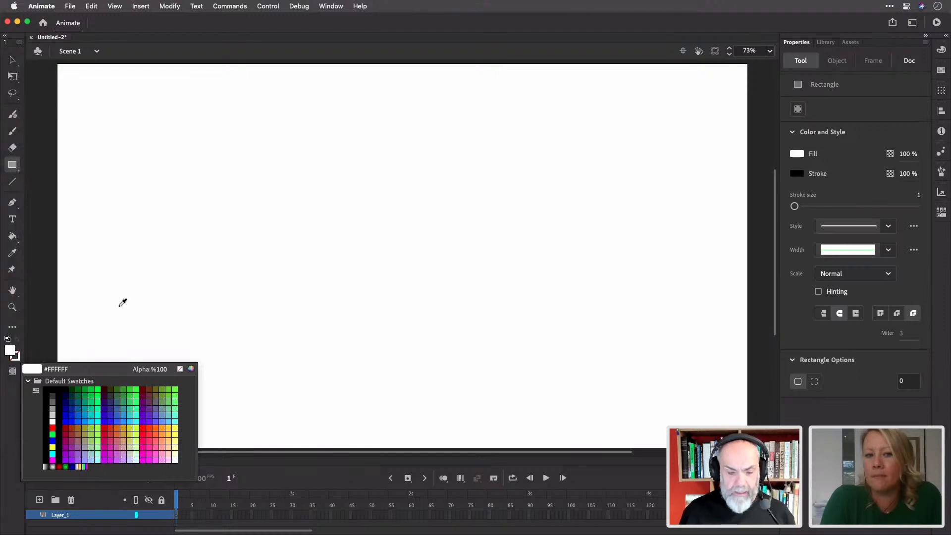
pyautogui.click(46, 393)
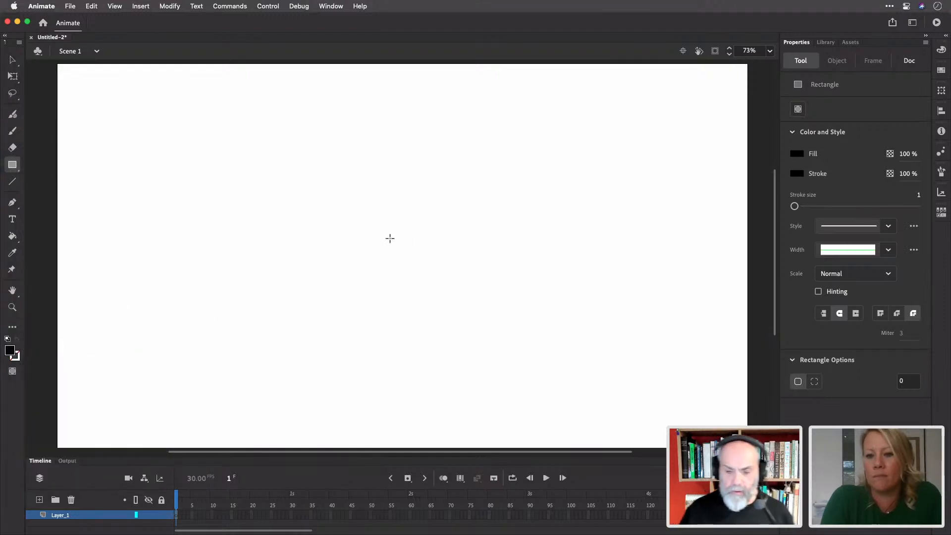
# Draw a 163.85 × 163.85 black square near the stage centre and select it
pyautogui.moveTo(401, 235)
pyautogui.mouseDown()
pyautogui.moveTo(452, 300)
pyautogui.moveTo(489, 300)
pyautogui.moveTo(450, 294)
pyautogui.mouseUp()
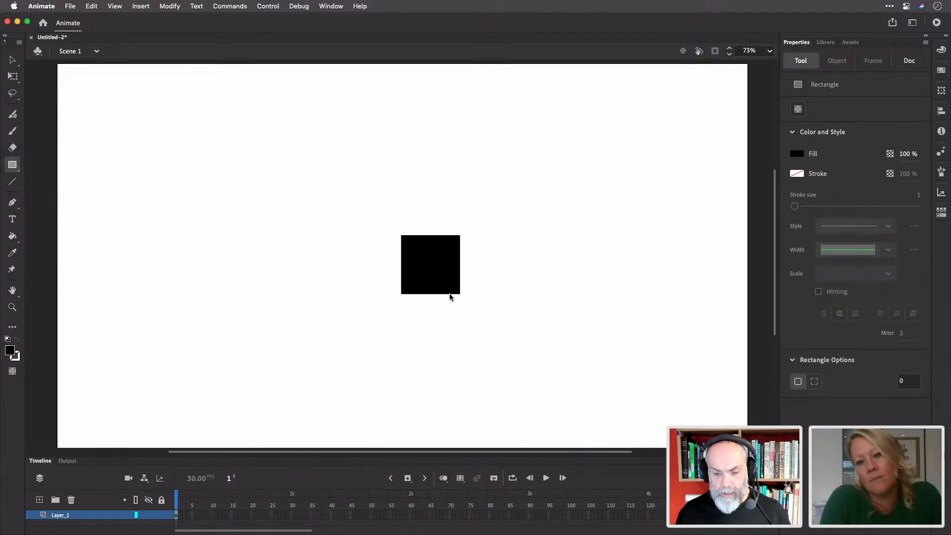
pyautogui.press('v')
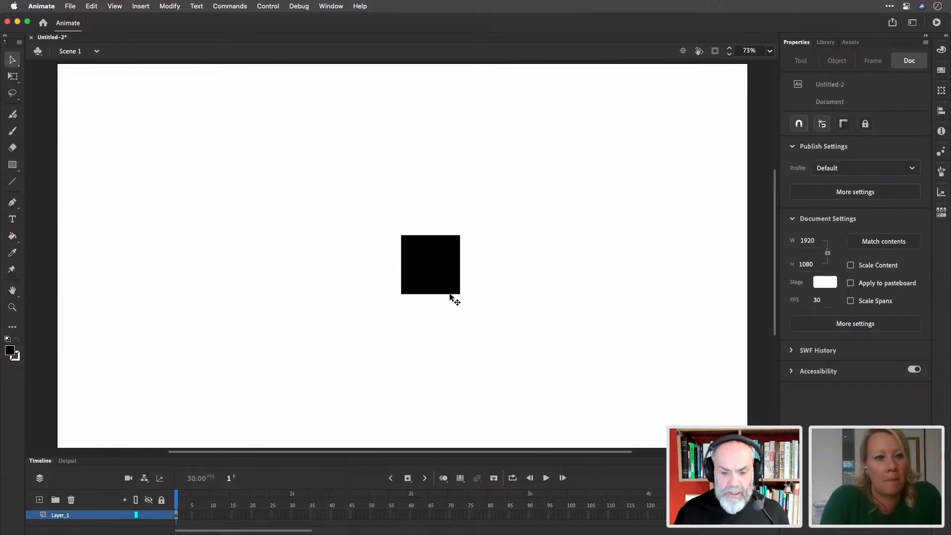
pyautogui.click(447, 257)
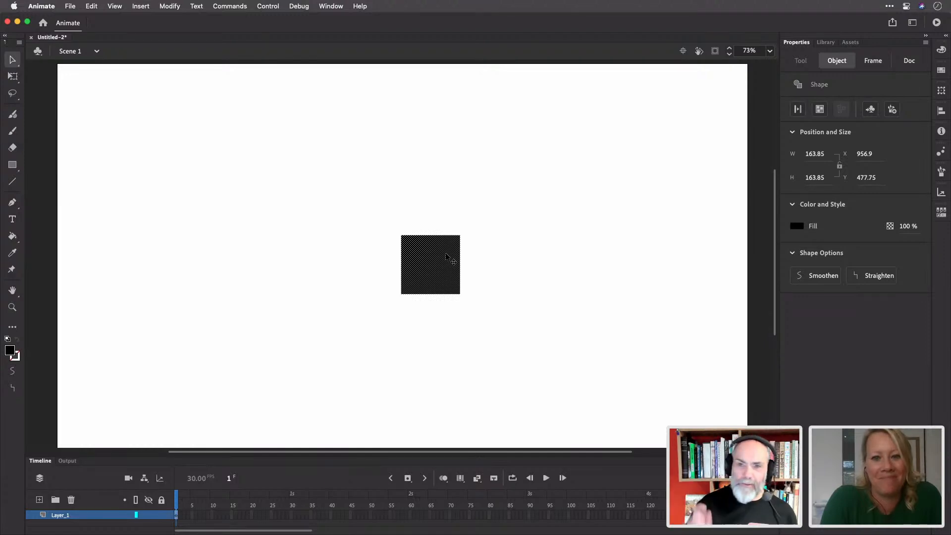
# Rotate the square 45° into a diamond with Free Transform and nudge it up-left
pyautogui.press('q')
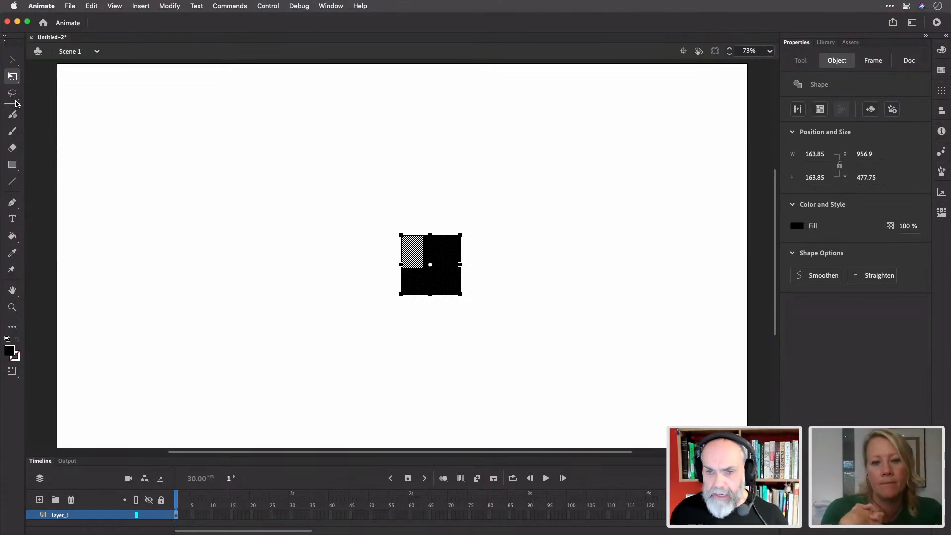
pyautogui.click(16, 82)
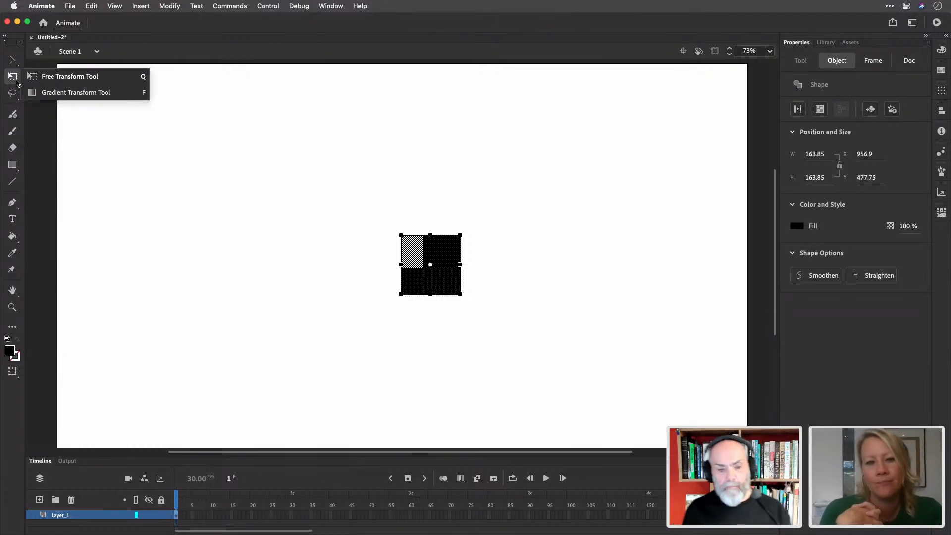
pyautogui.click(17, 82)
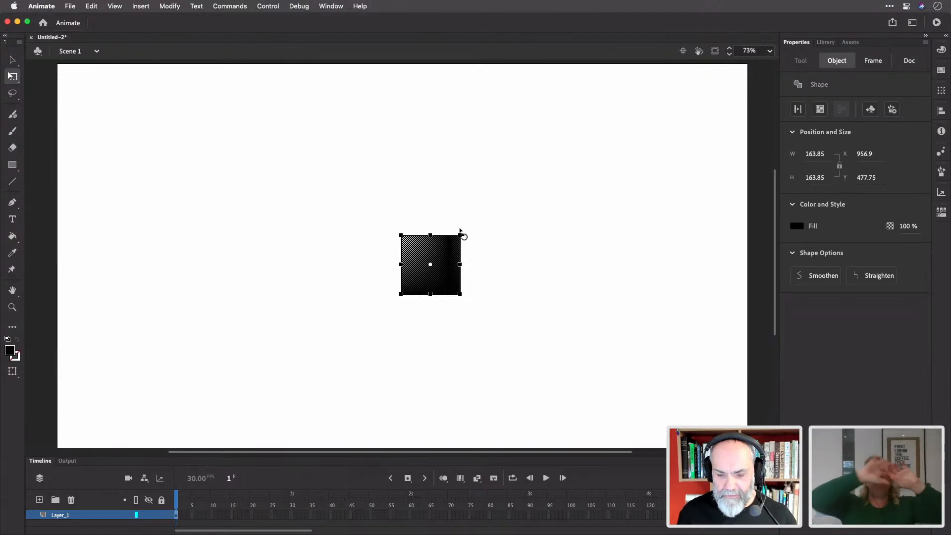
pyautogui.moveTo(461, 227); pyautogui.dragTo(436, 212)
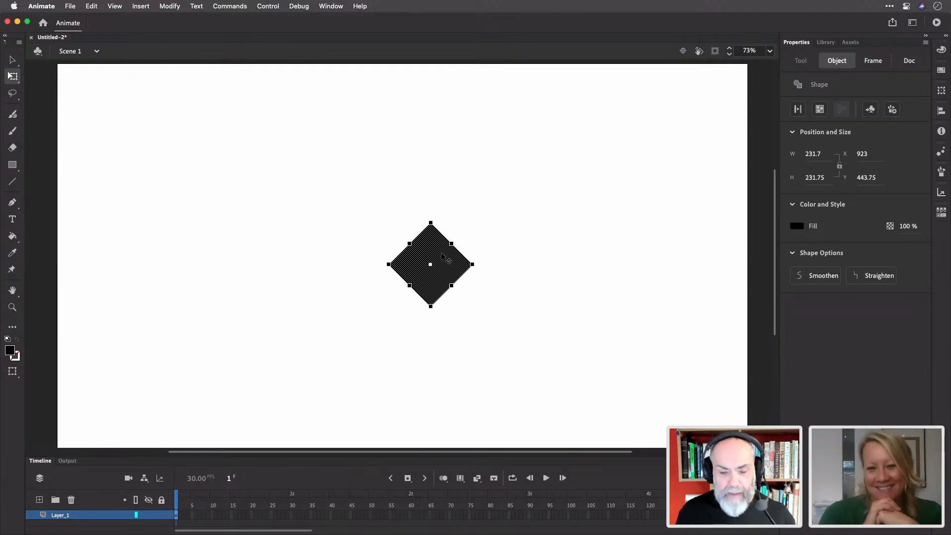
pyautogui.moveTo(442, 256); pyautogui.dragTo(420, 241)
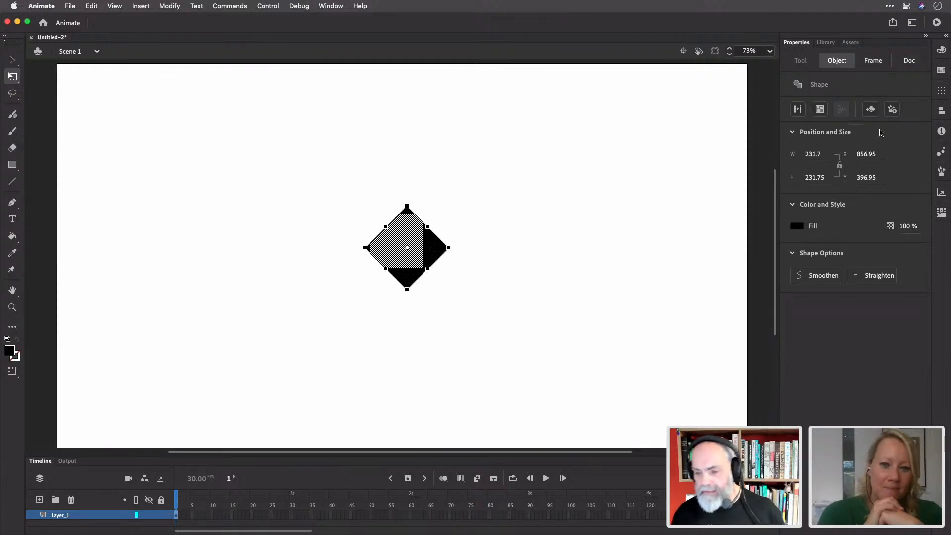
# Centre the diamond horizontally on the stage at X 844.15
pyautogui.click(941, 111)
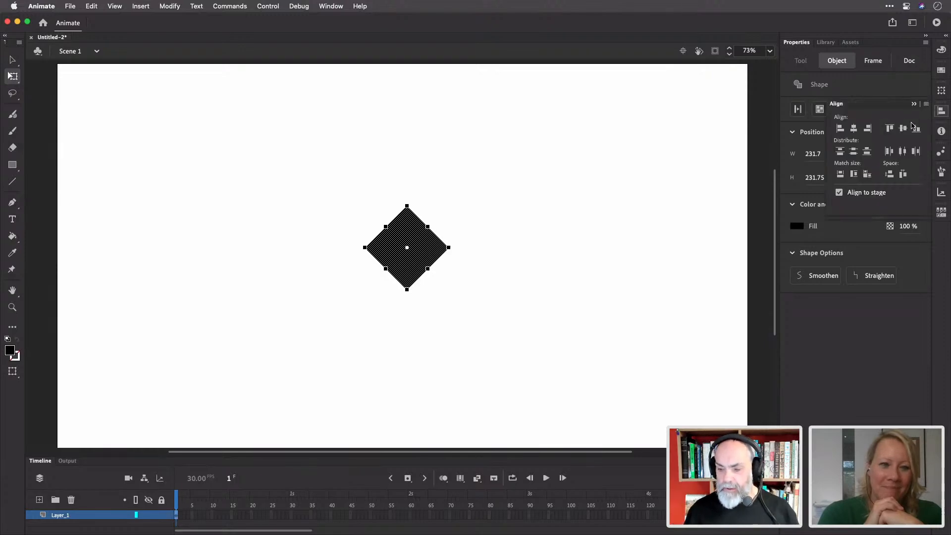
pyautogui.click(853, 128)
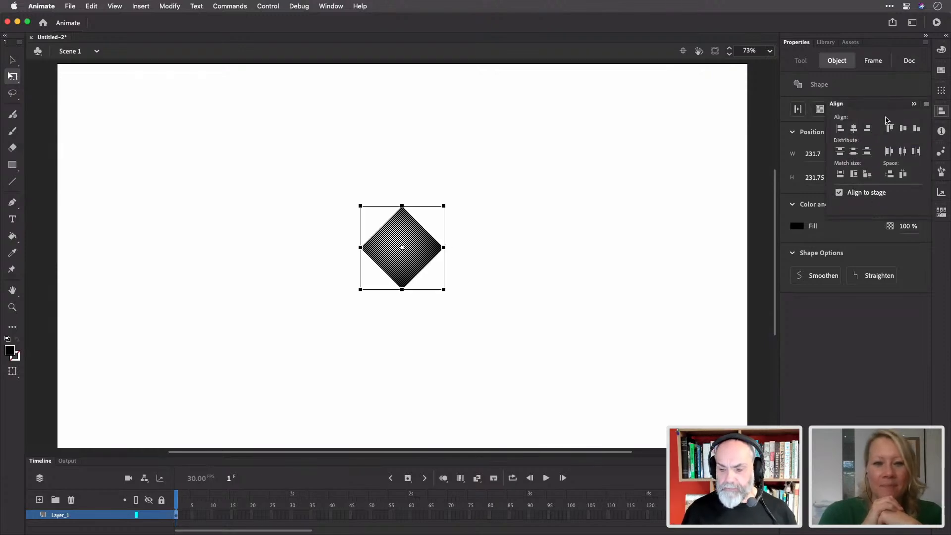
pyautogui.click(940, 112)
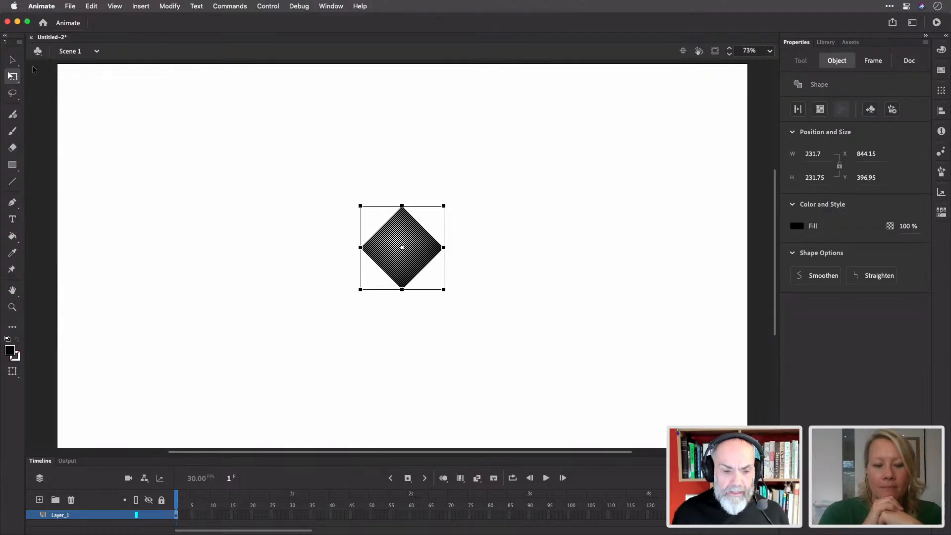
pyautogui.click(13, 60)
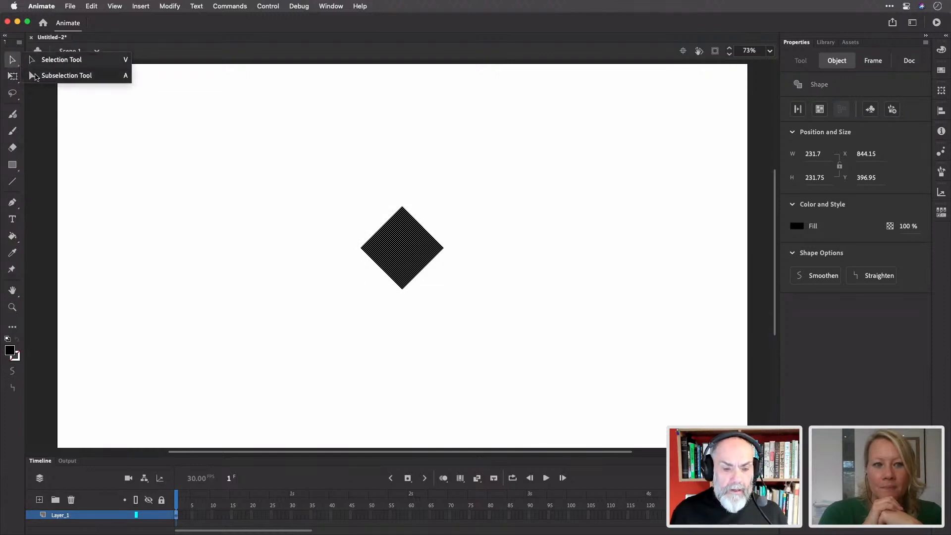
# Drag the diamond's top anchor up to the stage's top edge, forming a 231.7 × 602.5 kite
pyautogui.click(36, 75)
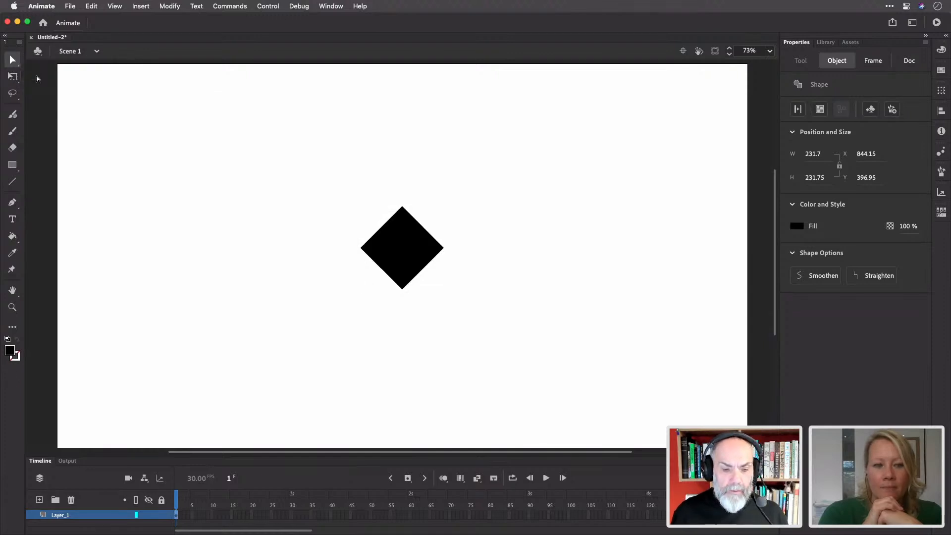
pyautogui.click(403, 208)
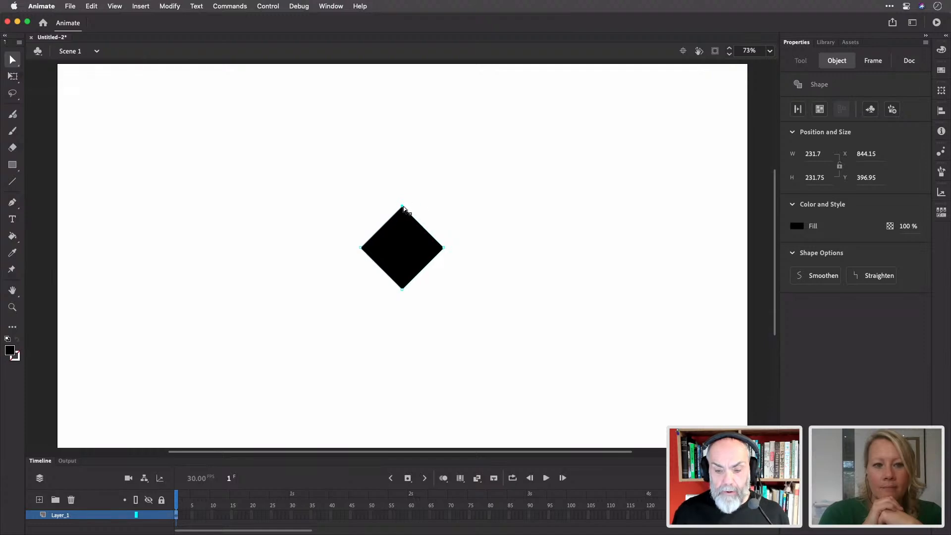
pyautogui.moveTo(403, 208); pyautogui.dragTo(403, 81)
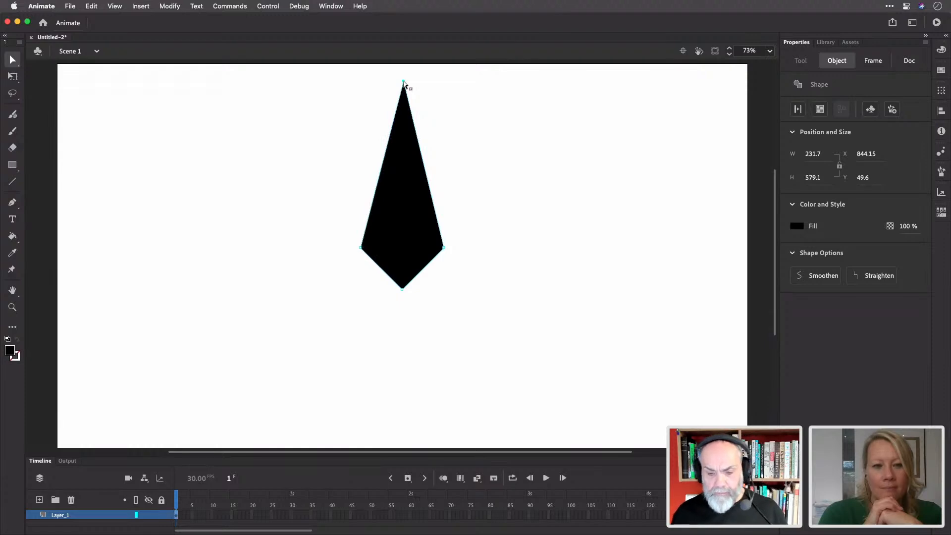
pyautogui.scroll(-5, 510, 138)
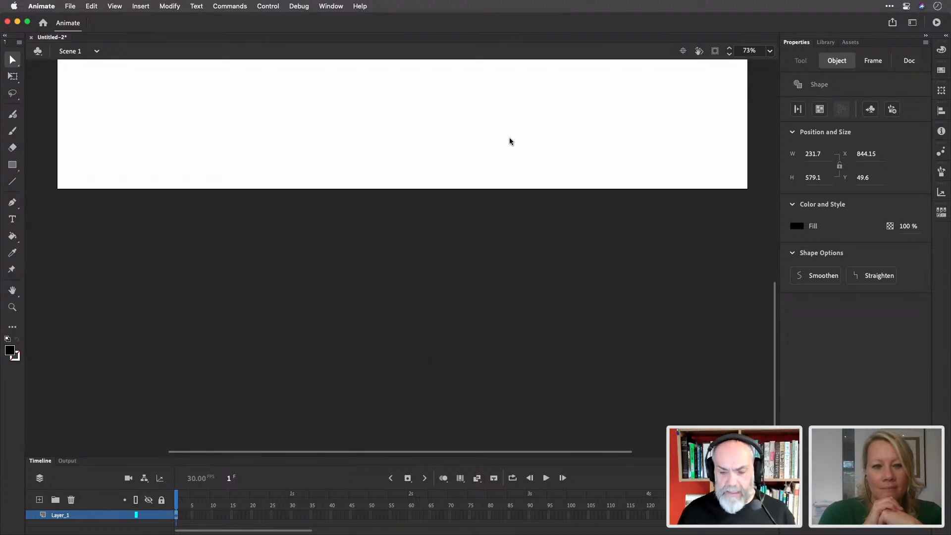
pyautogui.scroll(5, 509, 138)
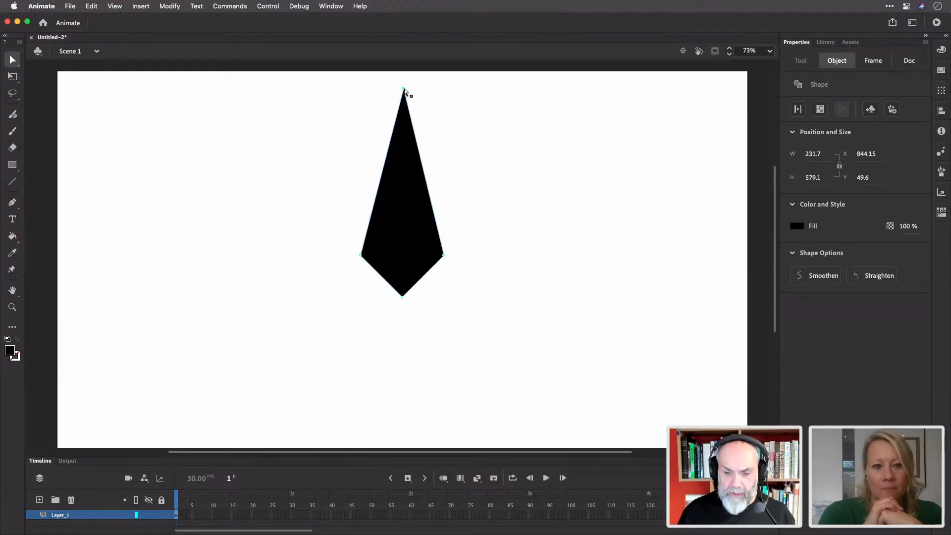
pyautogui.moveTo(404, 88); pyautogui.dragTo(400, 84)
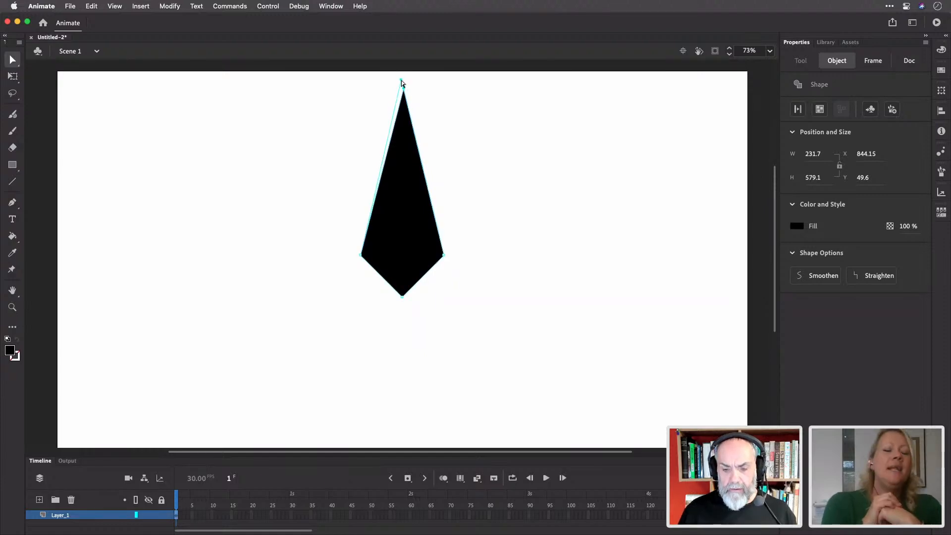
pyautogui.moveTo(401, 80); pyautogui.dragTo(403, 80)
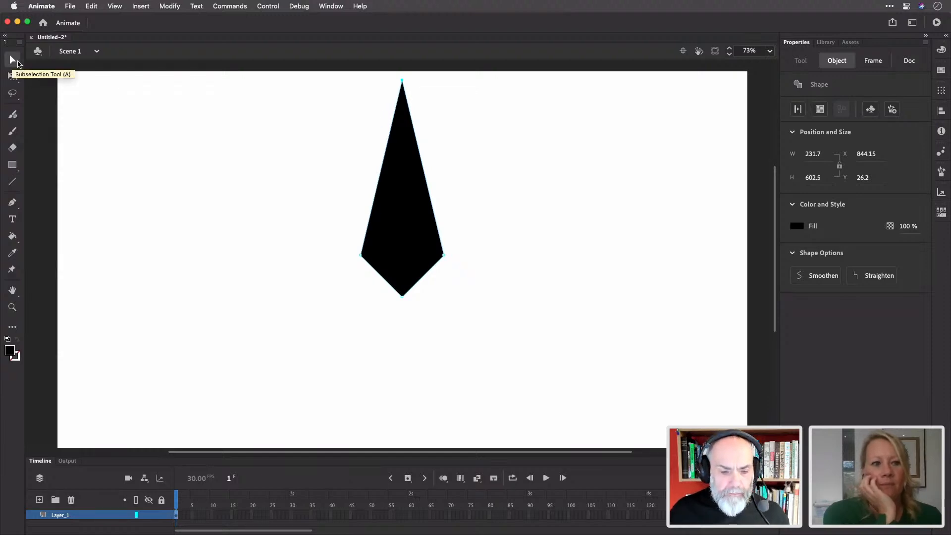
pyautogui.moveTo(404, 82)
pyautogui.mouseDown()
pyautogui.moveTo(426, 94)
pyautogui.moveTo(401, 82)
pyautogui.mouseUp()
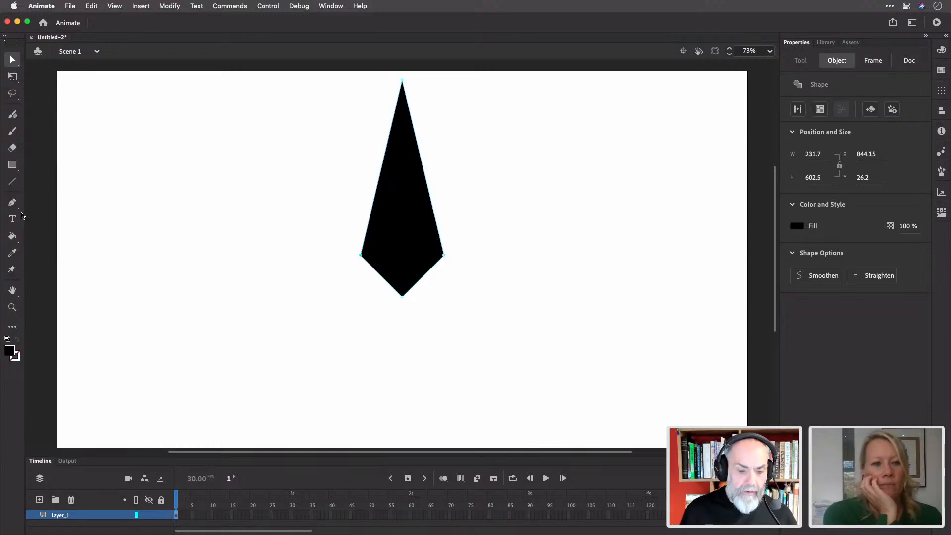
# Round the kite's left and bottom corners into curves with the Convert Anchor Point tool
pyautogui.click(13, 202)
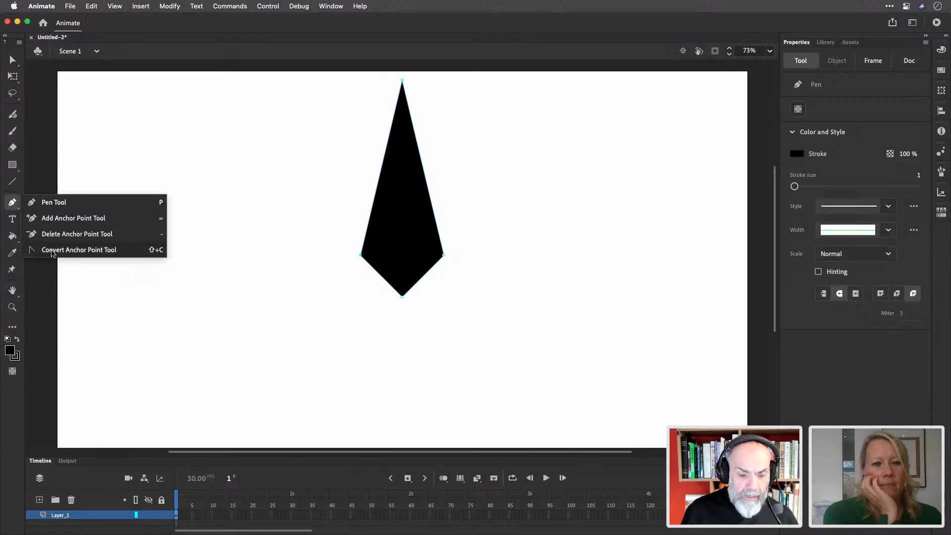
pyautogui.click(53, 250)
pyautogui.moveTo(361, 257); pyautogui.dragTo(357, 227)
pyautogui.moveTo(402, 299)
pyautogui.mouseDown()
pyautogui.moveTo(421, 297)
pyautogui.moveTo(390, 310)
pyautogui.moveTo(381, 296)
pyautogui.moveTo(390, 299)
pyautogui.mouseUp()
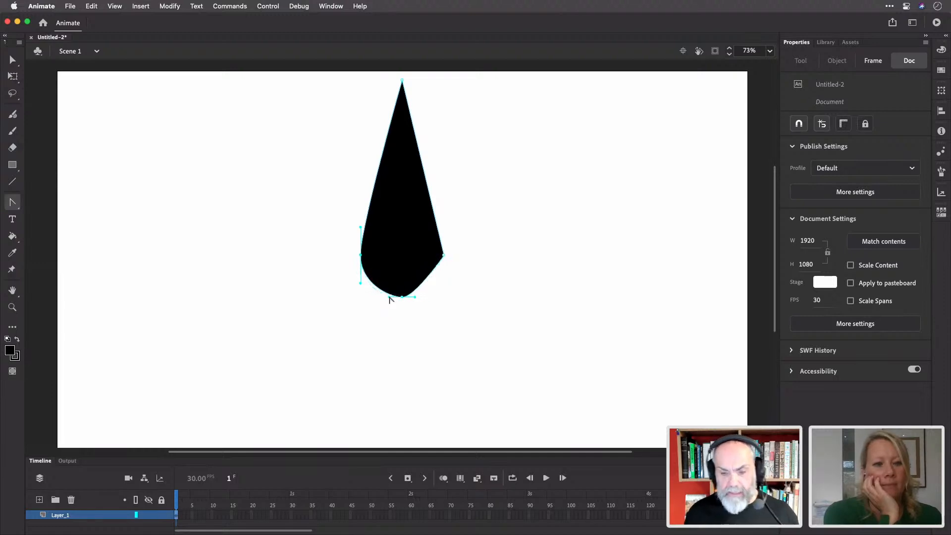
# Return to the Selection tool with the whole teardrop in view
pyautogui.click(12, 59)
pyautogui.click(44, 64)
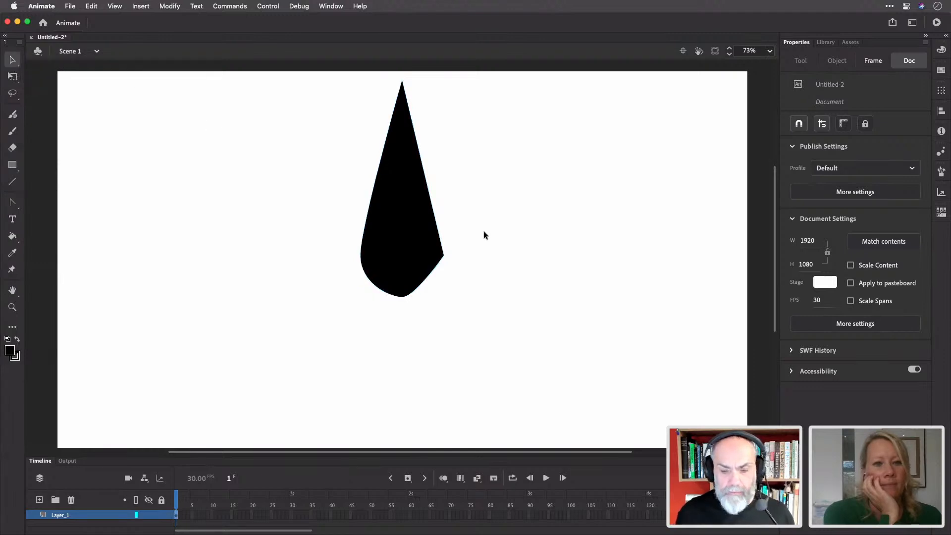
pyautogui.scroll(3, 495, 233)
pyautogui.scroll(-2, 513, 238)
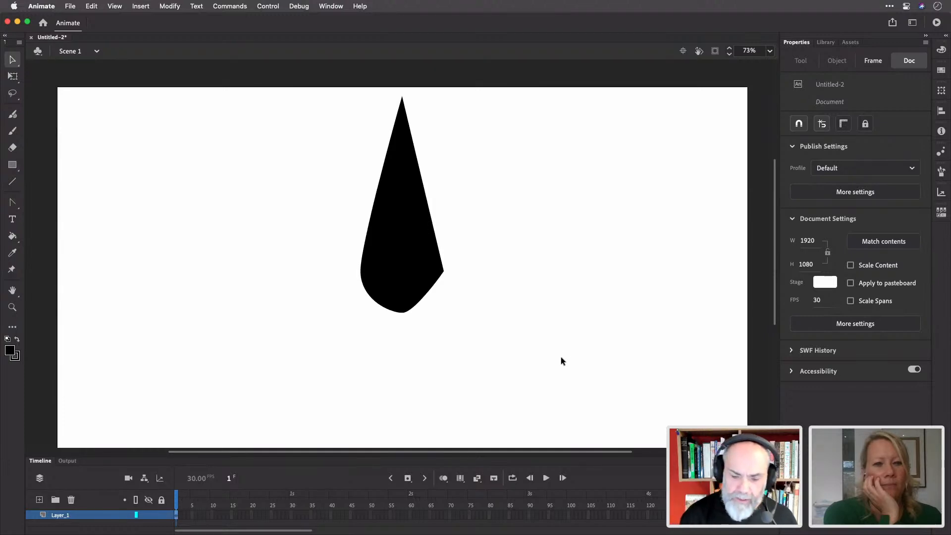
# Marquee-select and delete the right half of the teardrop
pyautogui.moveTo(466, 354); pyautogui.dragTo(401, 92)
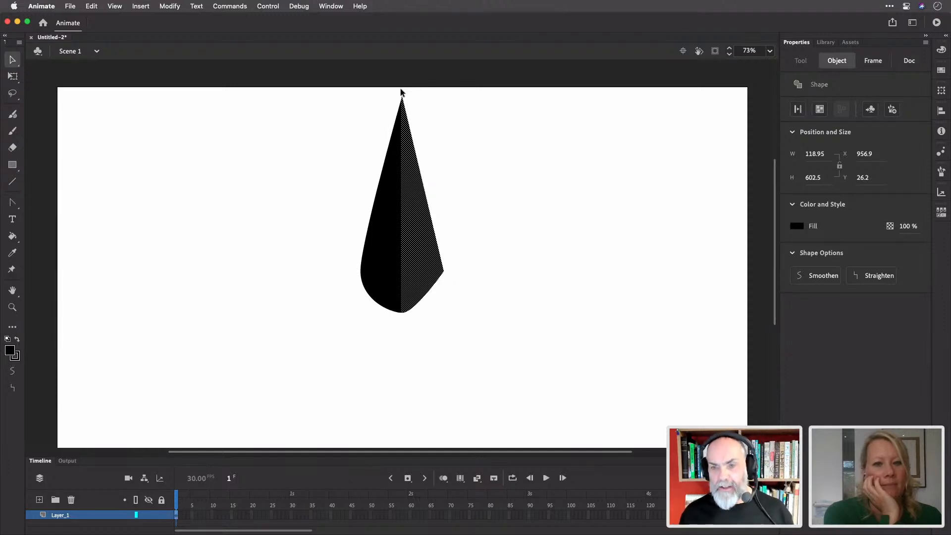
pyautogui.press('Delete')
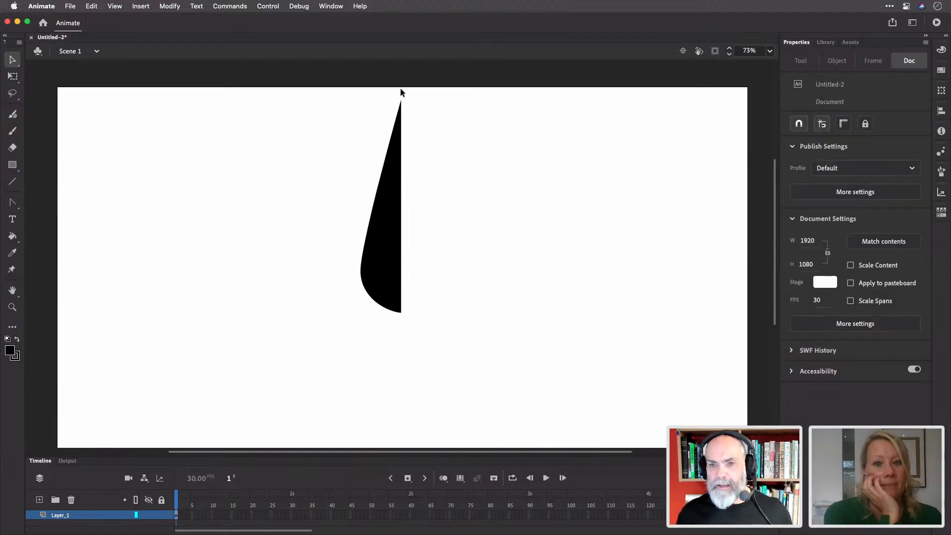
pyautogui.rightClick(401, 92)
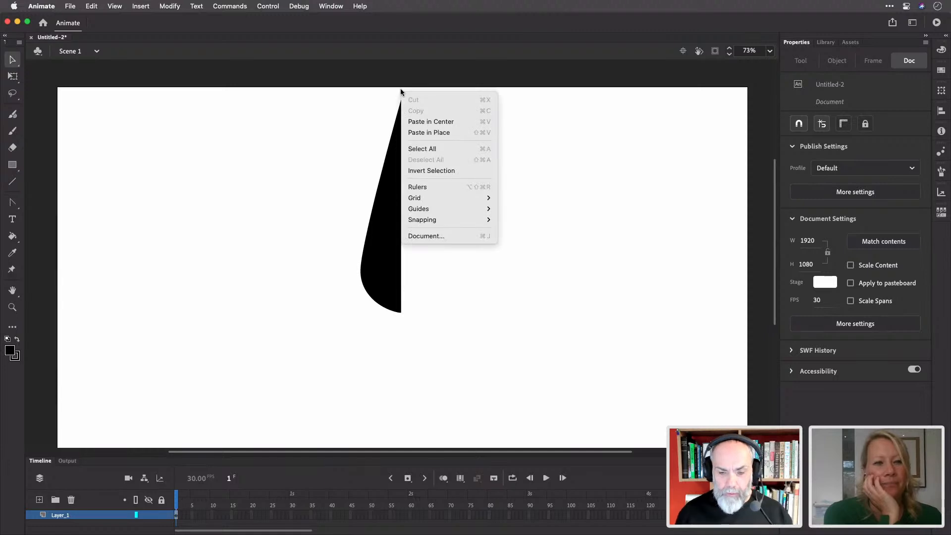
pyautogui.click(388, 82)
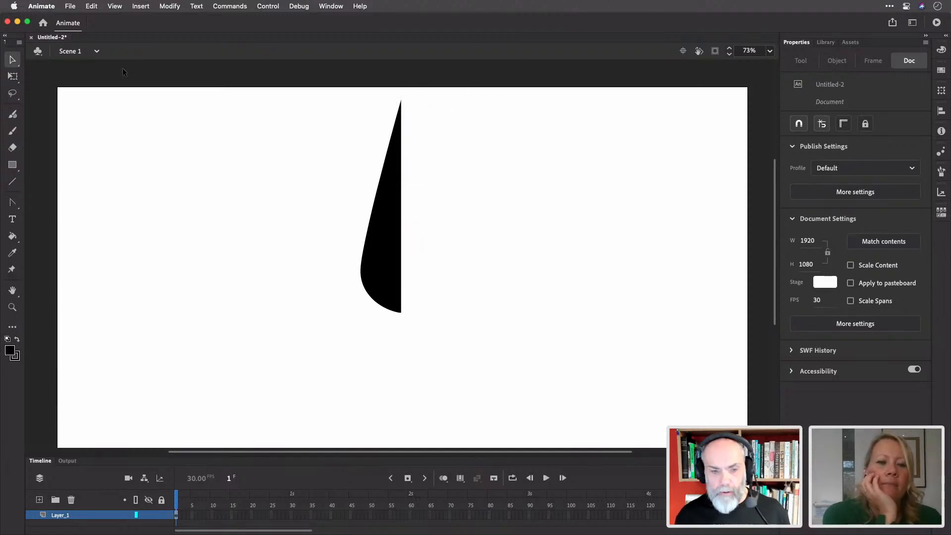
# Copy the left half, flip the copy horizontally, and snap it against the original
pyautogui.click(392, 253)
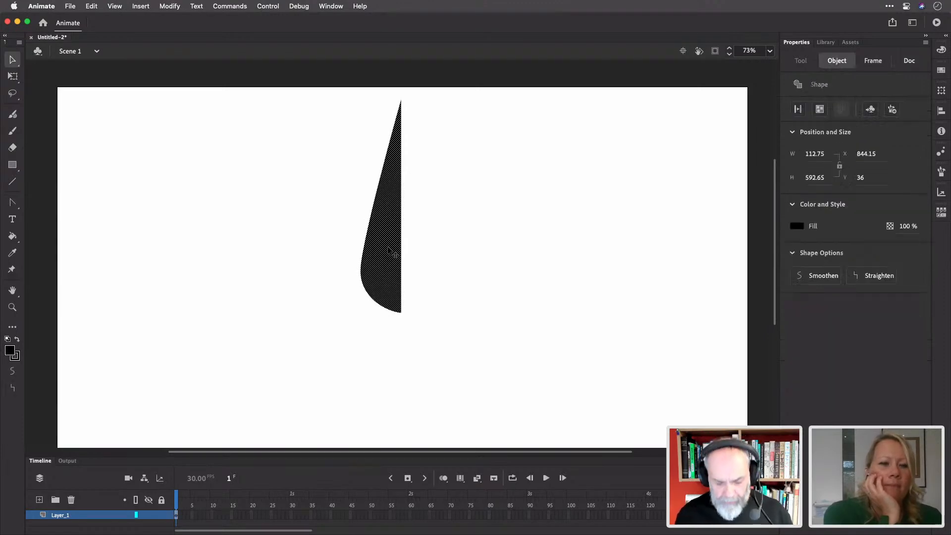
pyautogui.moveTo(388, 251); pyautogui.dragTo(457, 253)
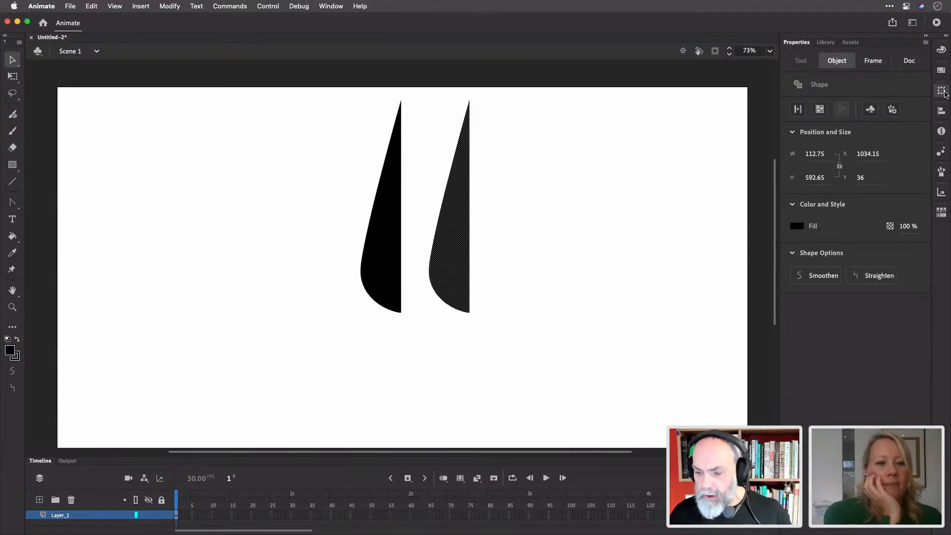
pyautogui.click(942, 92)
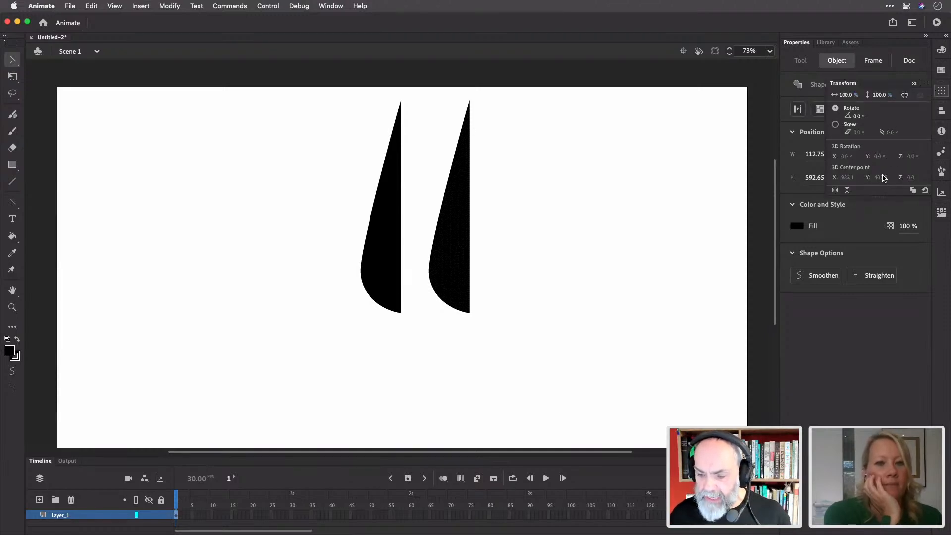
pyautogui.click(835, 190)
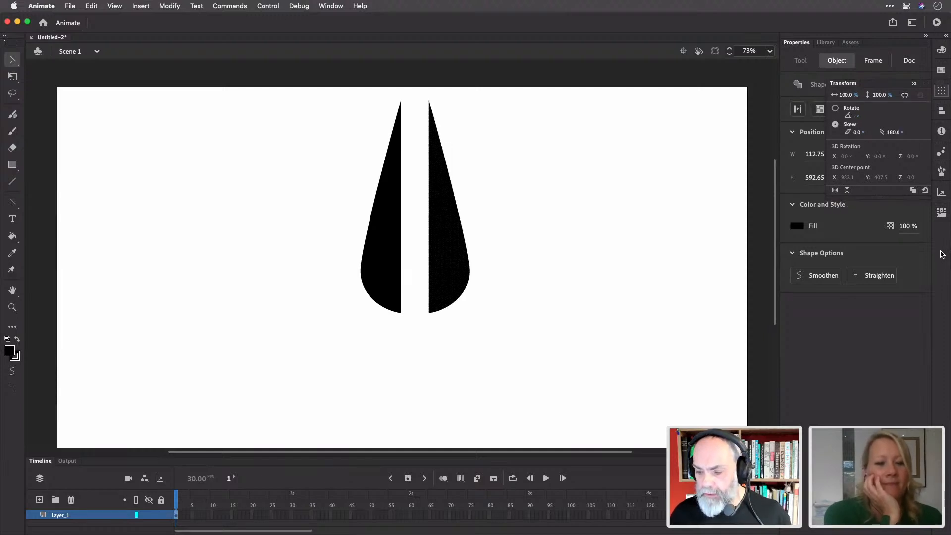
pyautogui.moveTo(445, 252); pyautogui.dragTo(423, 253)
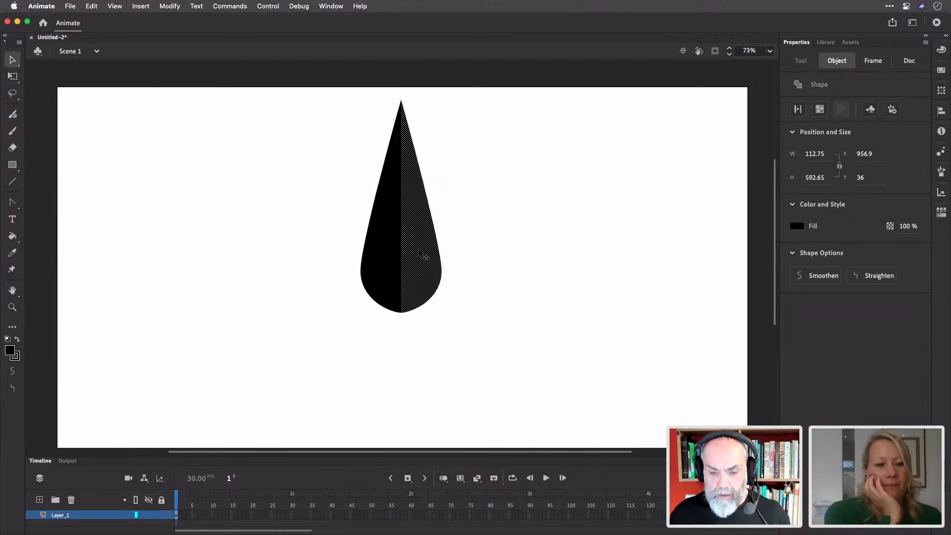
# Merge the two halves into one teardrop and zoom in on its tip
pyautogui.click(450, 235)
pyautogui.click(416, 238)
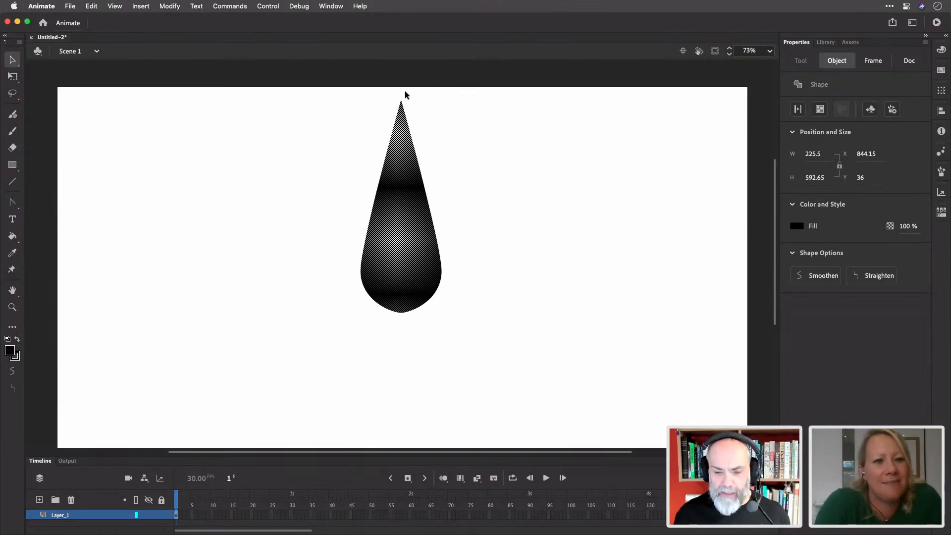
pyautogui.press('z')
pyautogui.moveTo(400, 97); pyautogui.dragTo(471, 162)
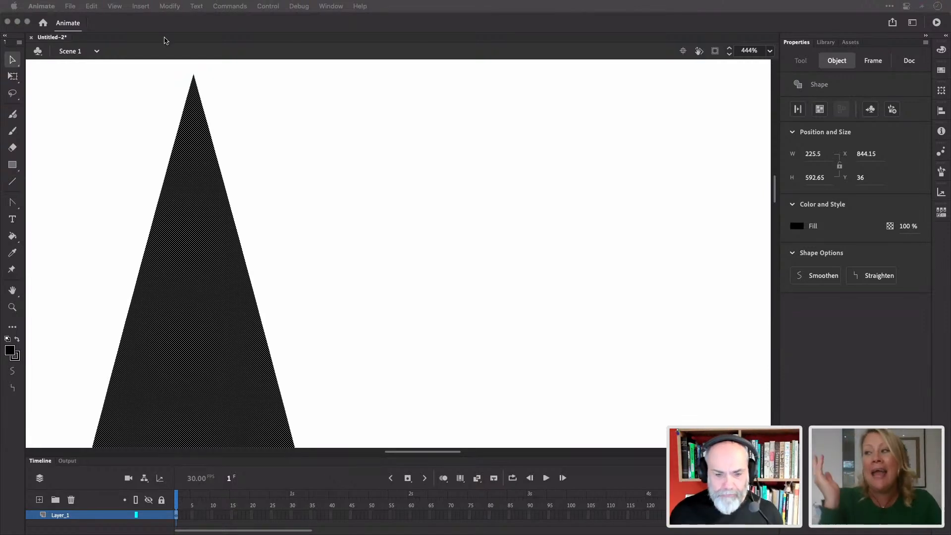
# Delete the very point of the tip to leave a flat top, then fit the stage in view
pyautogui.click(227, 48)
pyautogui.click(204, 80)
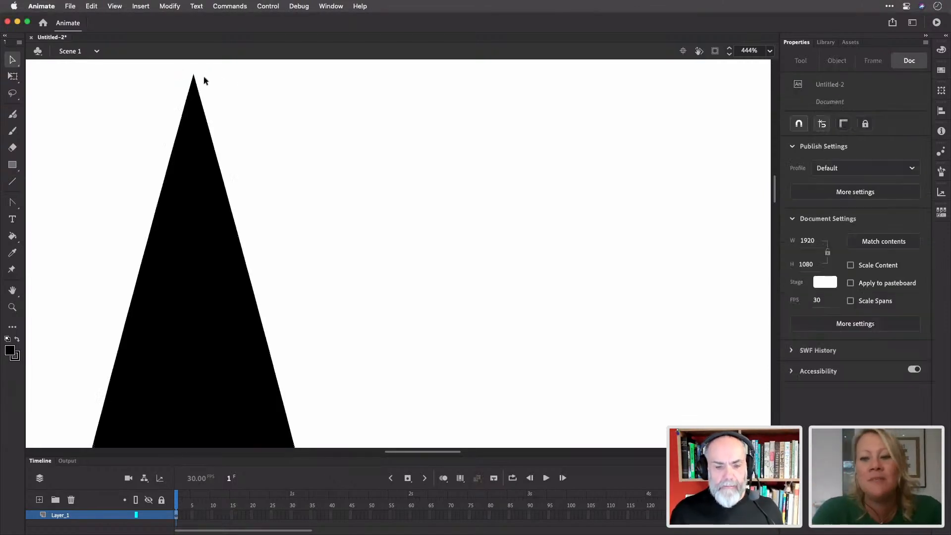
pyautogui.moveTo(224, 87); pyautogui.dragTo(222, 109)
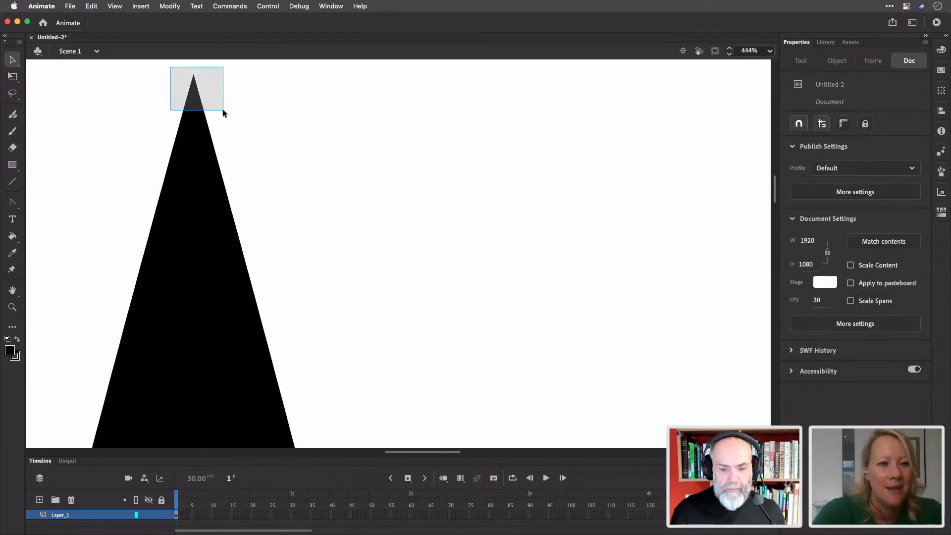
pyautogui.click(159, 72)
pyautogui.moveTo(168, 64); pyautogui.dragTo(219, 95)
pyautogui.press('Delete')
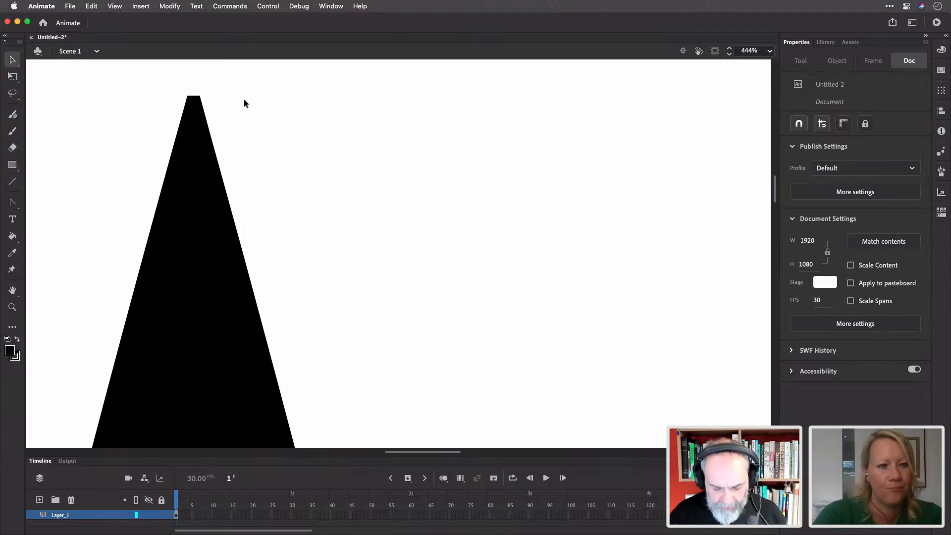
pyautogui.press('super+2')
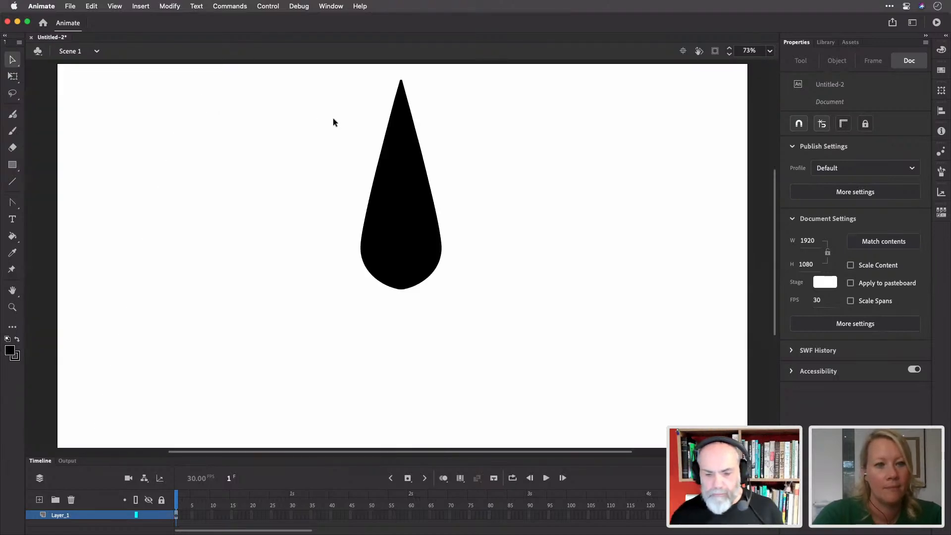
pyautogui.click(400, 160)
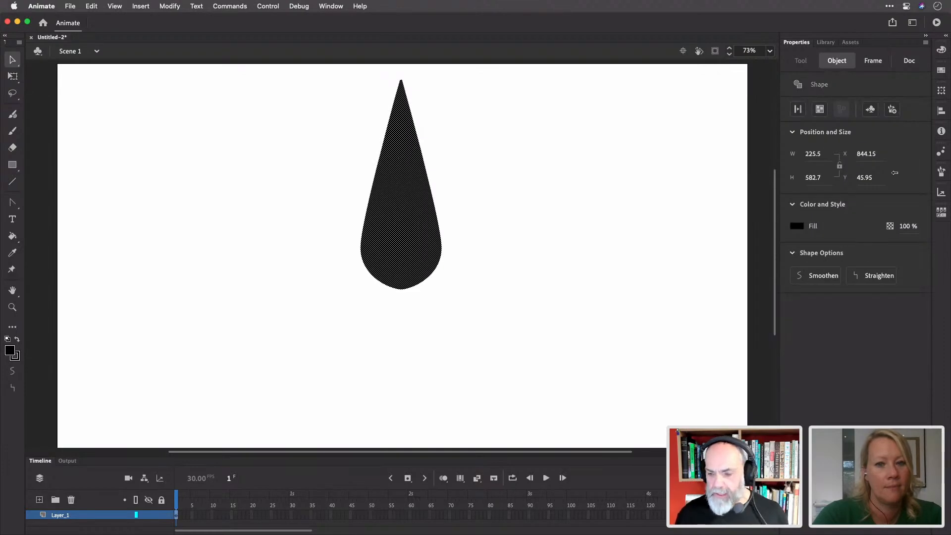
# Narrow the teardrop symmetrically with Free Transform to 87.8 wide
pyautogui.press('q')
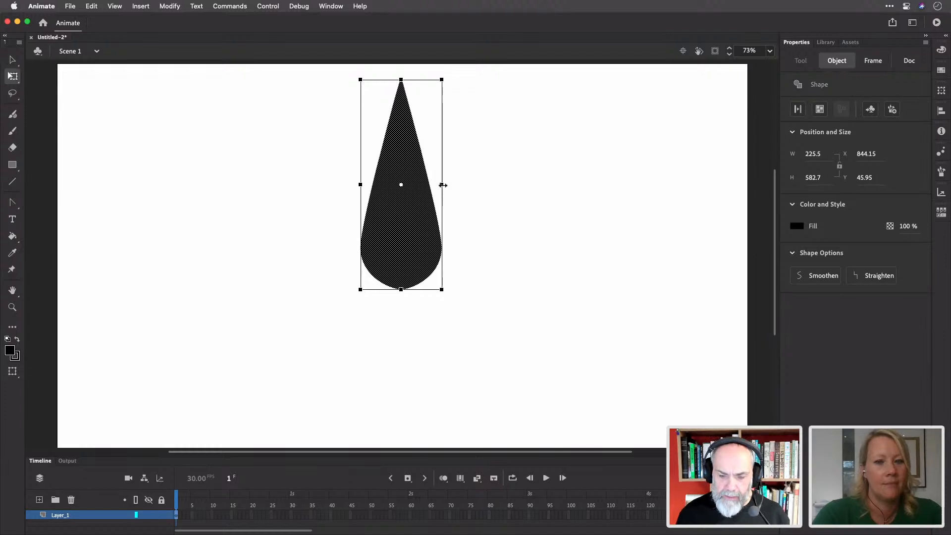
pyautogui.moveTo(442, 184); pyautogui.dragTo(418, 190)
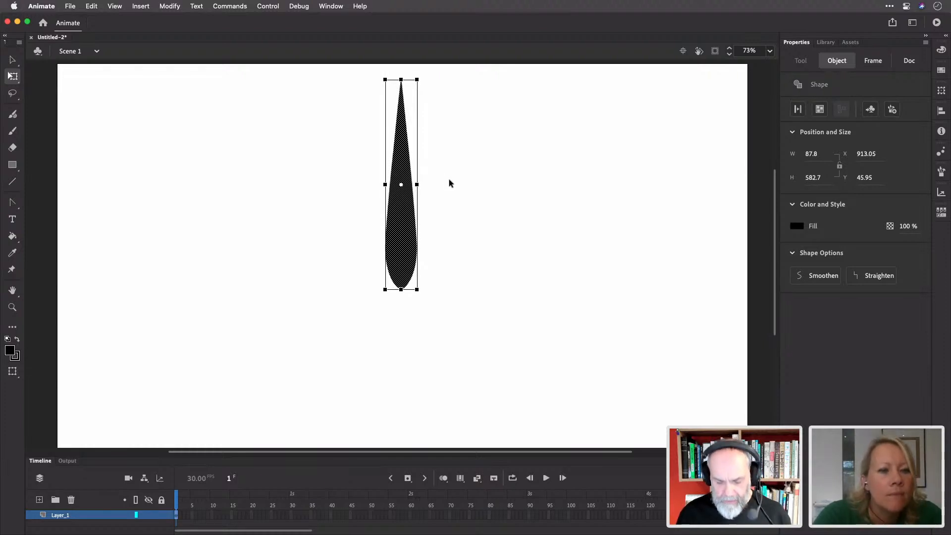
pyautogui.press('v')
pyautogui.click(458, 163)
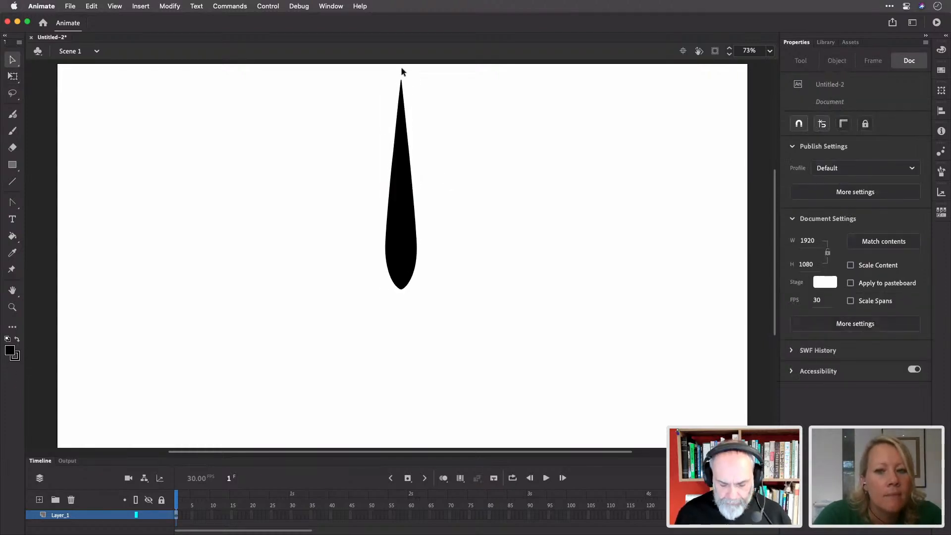
# Zoom in on the flat tip and centre the shape horizontally on the stage
pyautogui.press('z')
pyautogui.moveTo(380, 65); pyautogui.dragTo(451, 139)
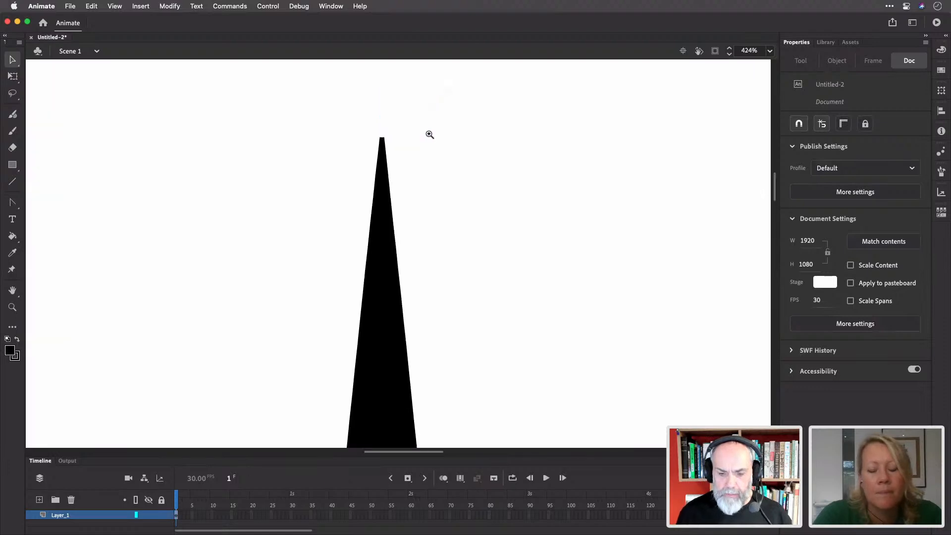
pyautogui.press('z')
pyautogui.moveTo(371, 124); pyautogui.dragTo(402, 160)
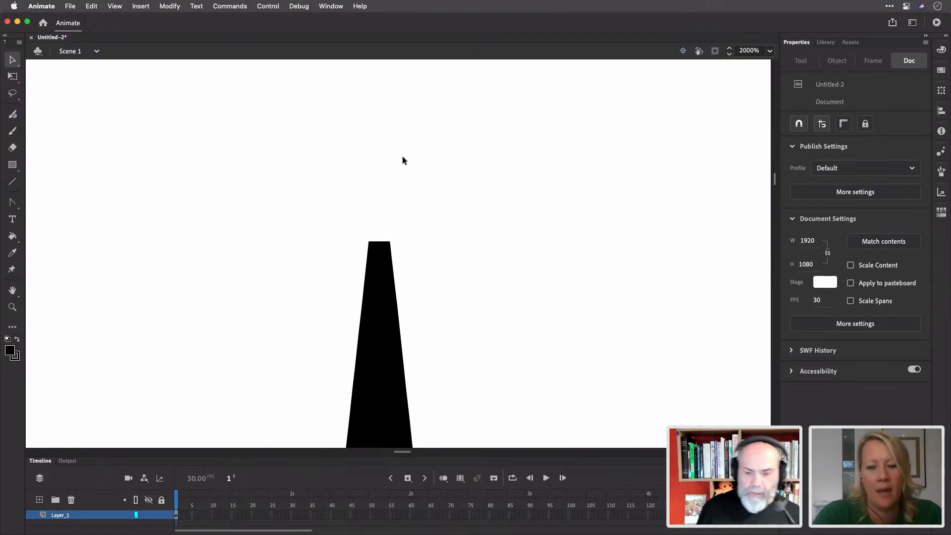
pyautogui.click(388, 277)
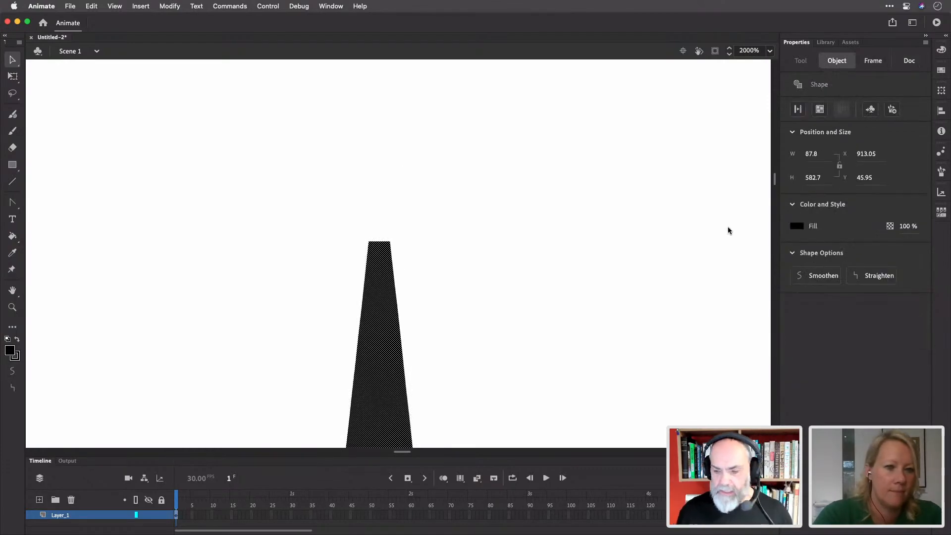
pyautogui.click(941, 111)
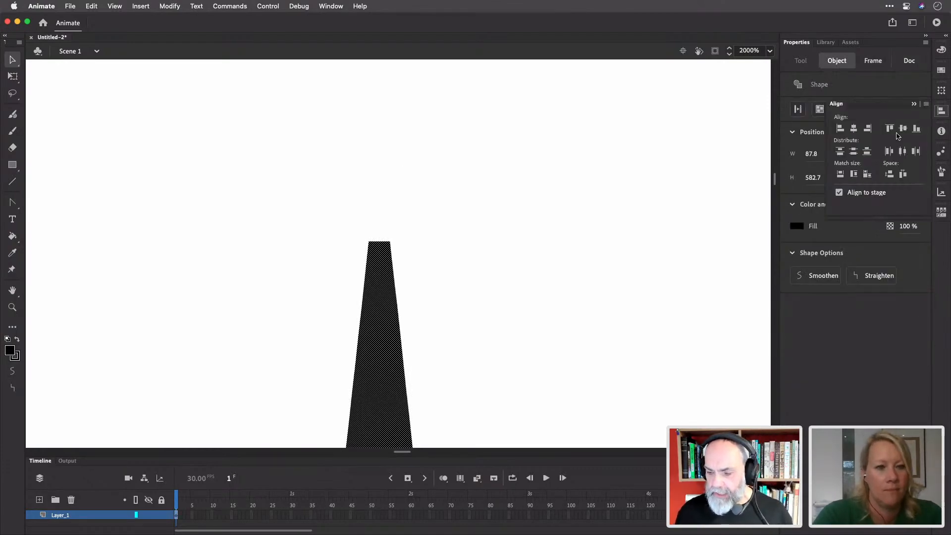
pyautogui.click(854, 131)
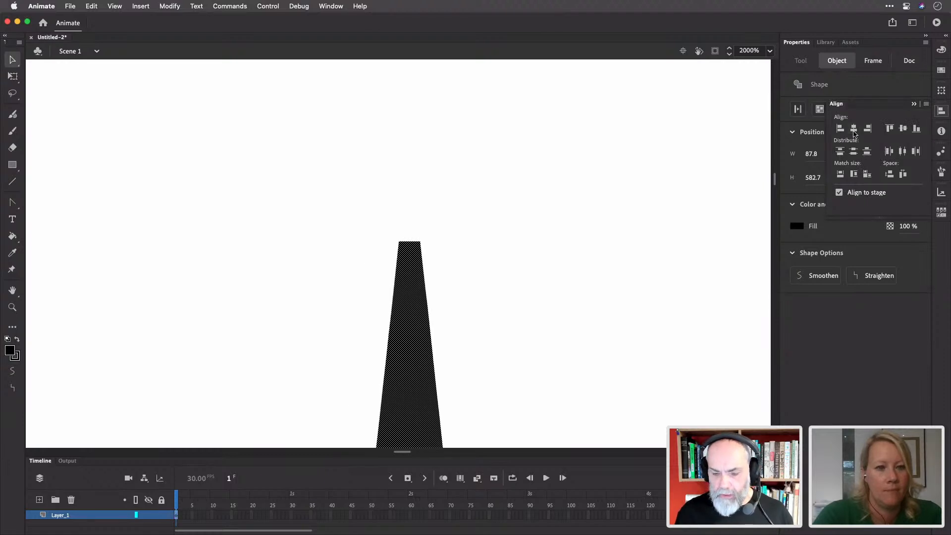
pyautogui.click(941, 112)
# Set the fill colour to blue
pyautogui.click(543, 175)
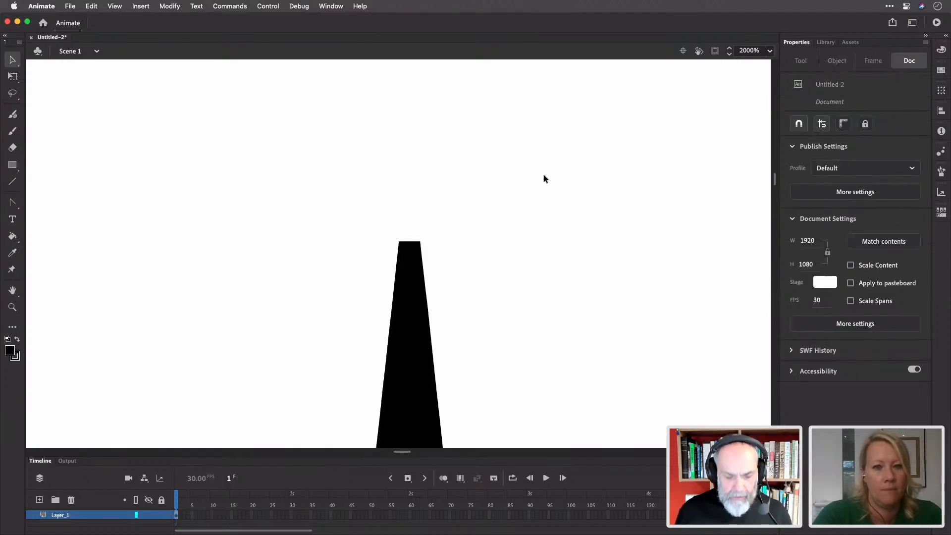
pyautogui.press('m')
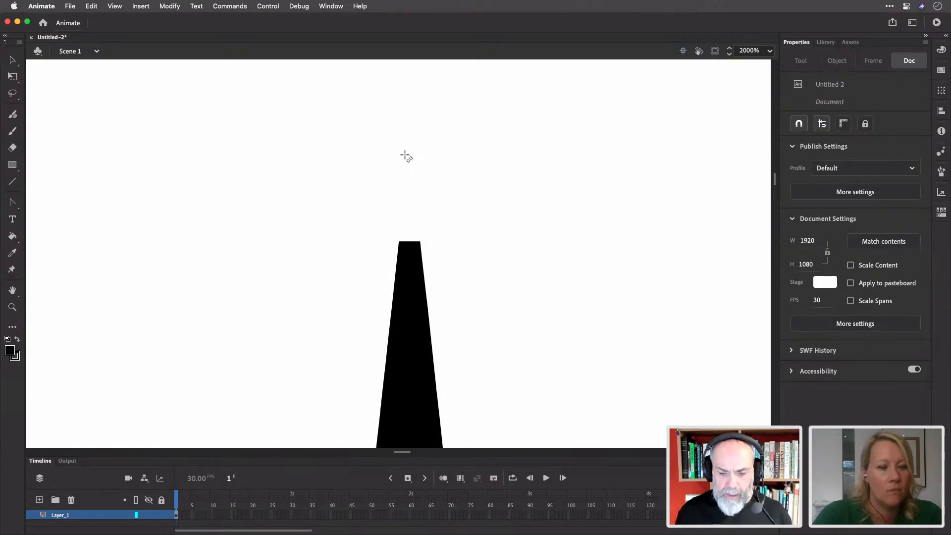
pyautogui.click(10, 350)
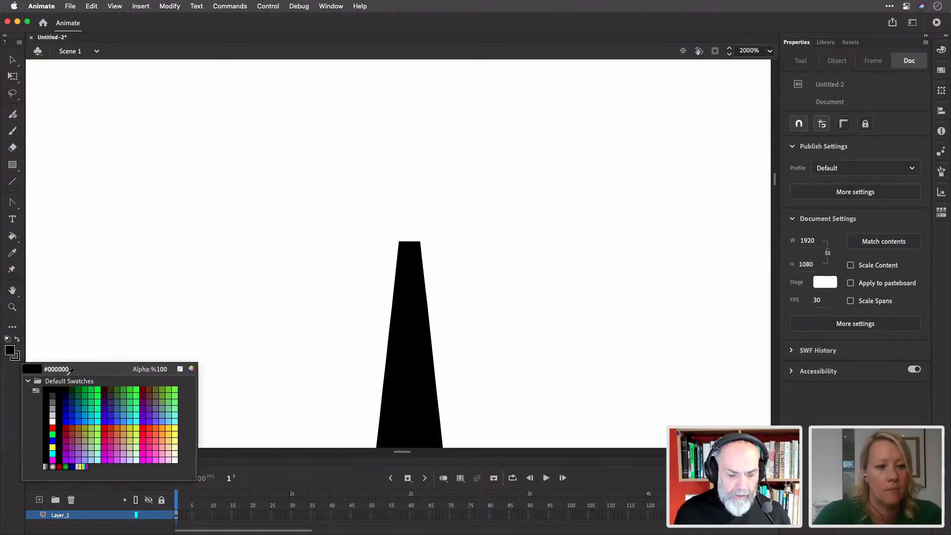
pyautogui.click(89, 415)
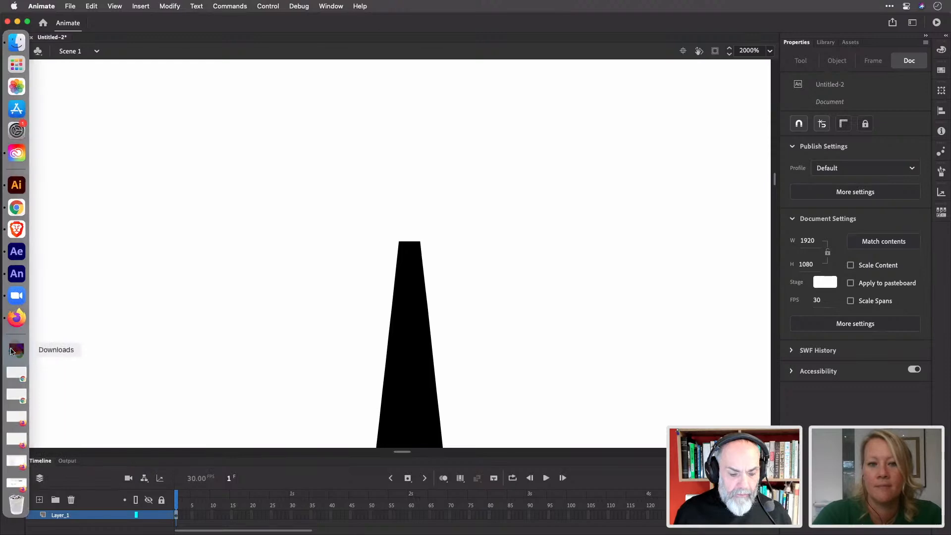
pyautogui.click(11, 351)
pyautogui.click(11, 351)
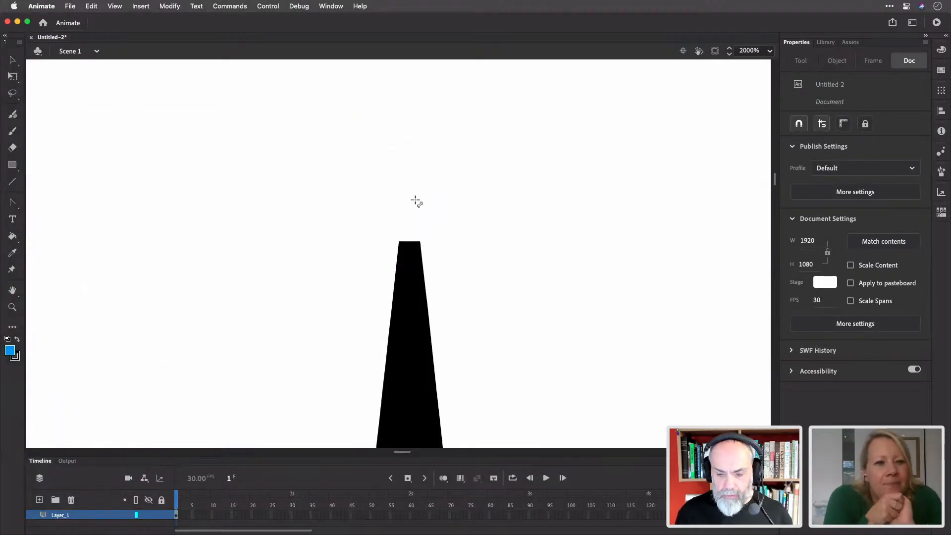
# Draw a narrow blue rectangle above the tower and delete its black outline
pyautogui.press('r')
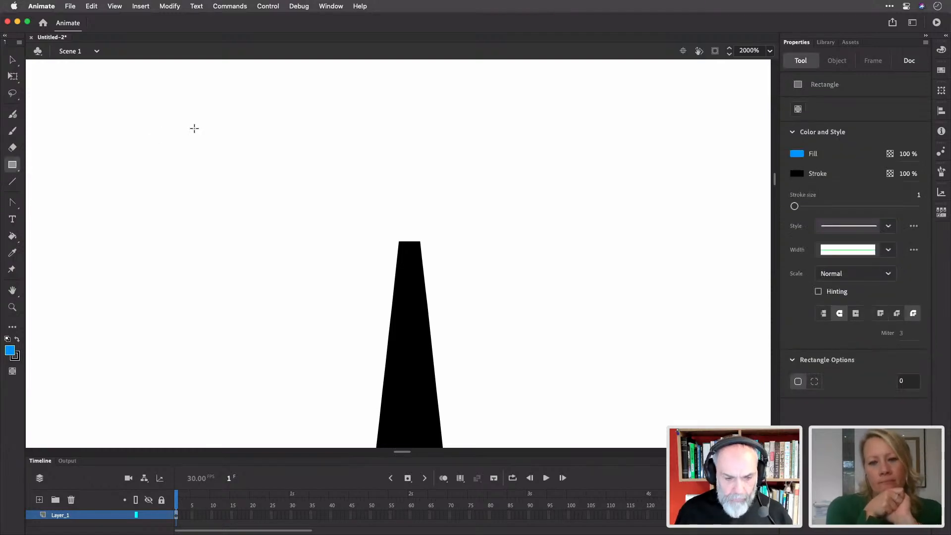
pyautogui.moveTo(409, 122)
pyautogui.mouseDown()
pyautogui.moveTo(416, 215)
pyautogui.moveTo(432, 228)
pyautogui.mouseUp()
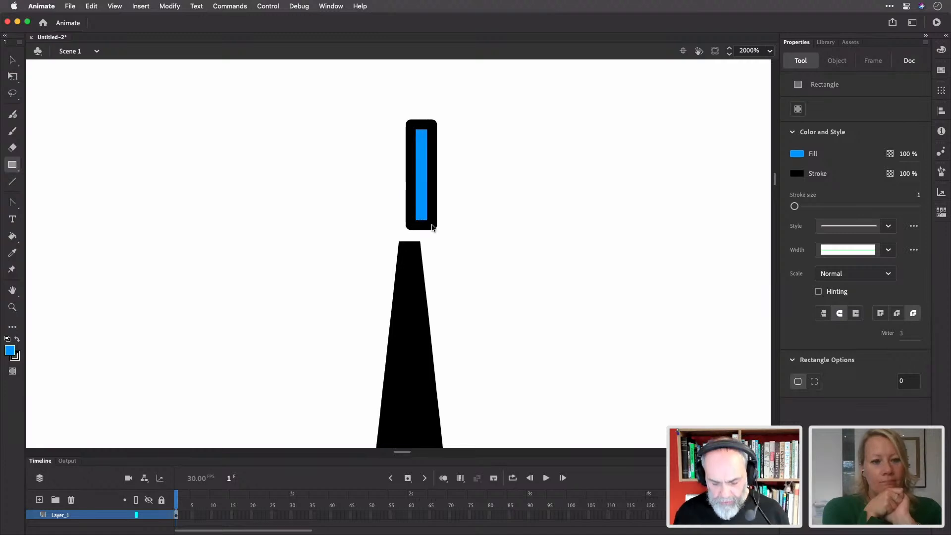
pyautogui.press('v')
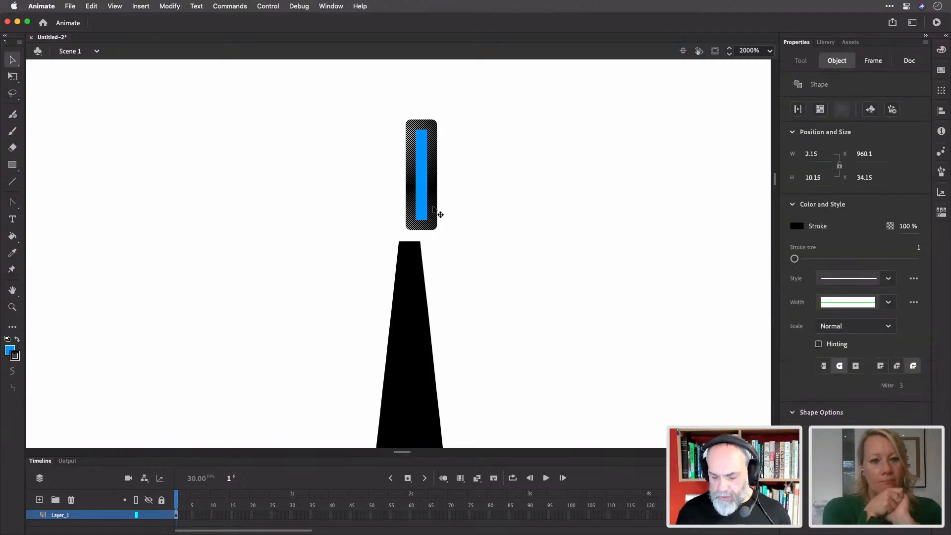
pyautogui.press('Delete')
pyautogui.click(418, 190)
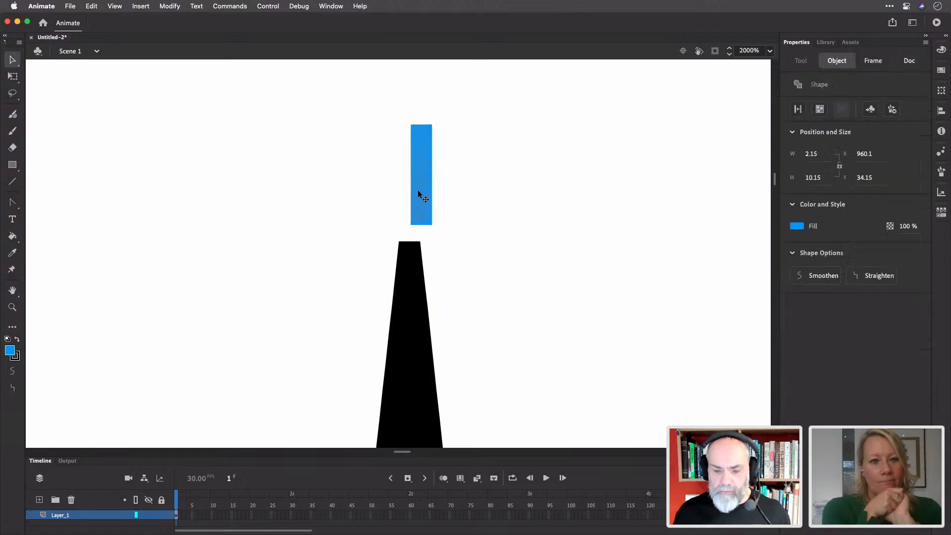
# Narrow the blue bar with Free Transform, move it right, and thin it further
pyautogui.press('q')
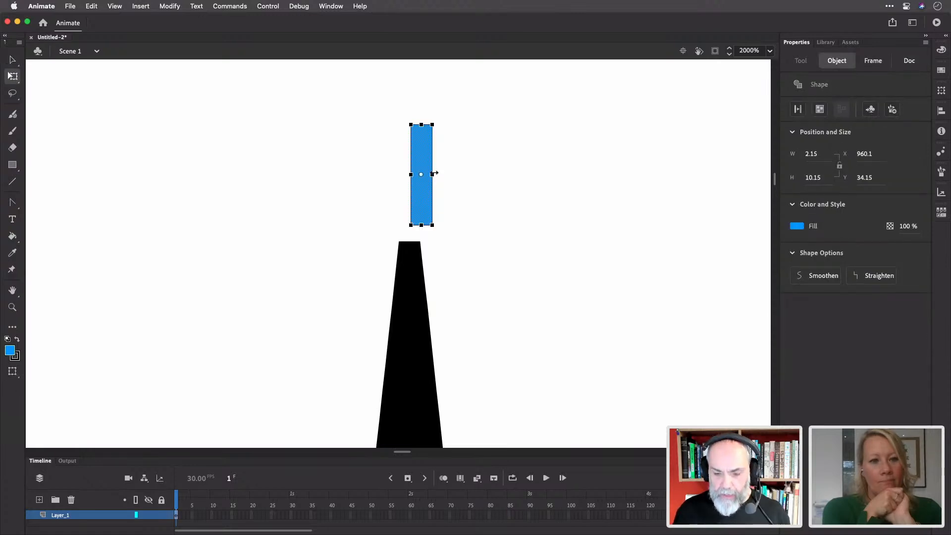
pyautogui.moveTo(433, 175); pyautogui.dragTo(425, 174)
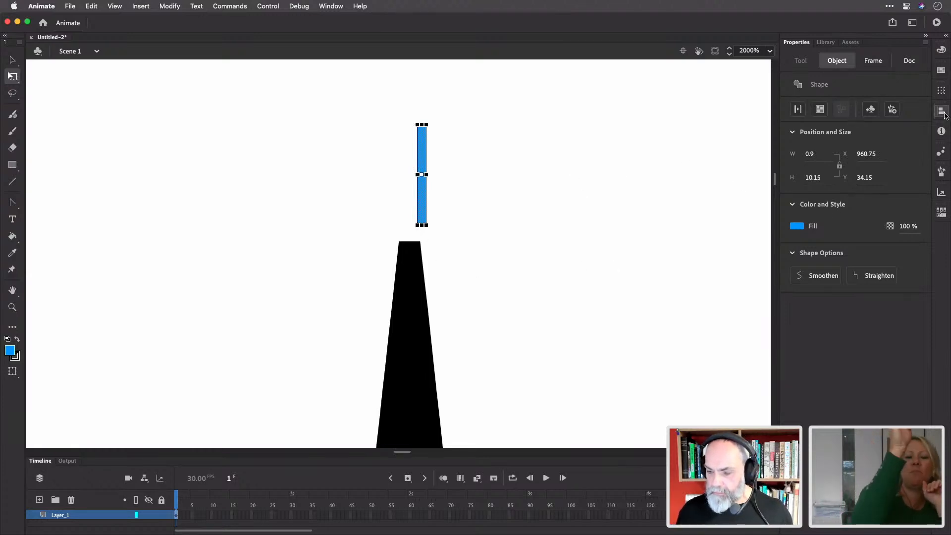
pyautogui.click(941, 111)
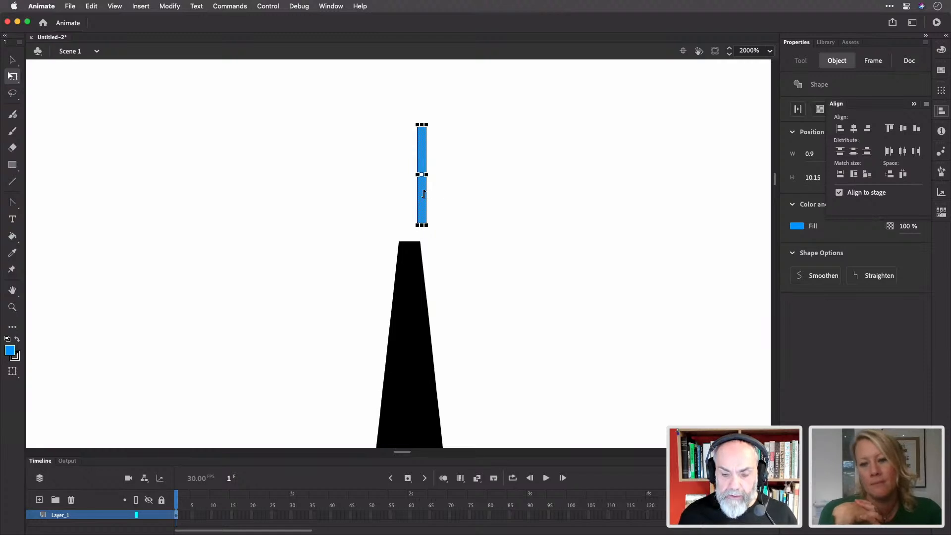
pyautogui.moveTo(423, 196); pyautogui.dragTo(541, 360)
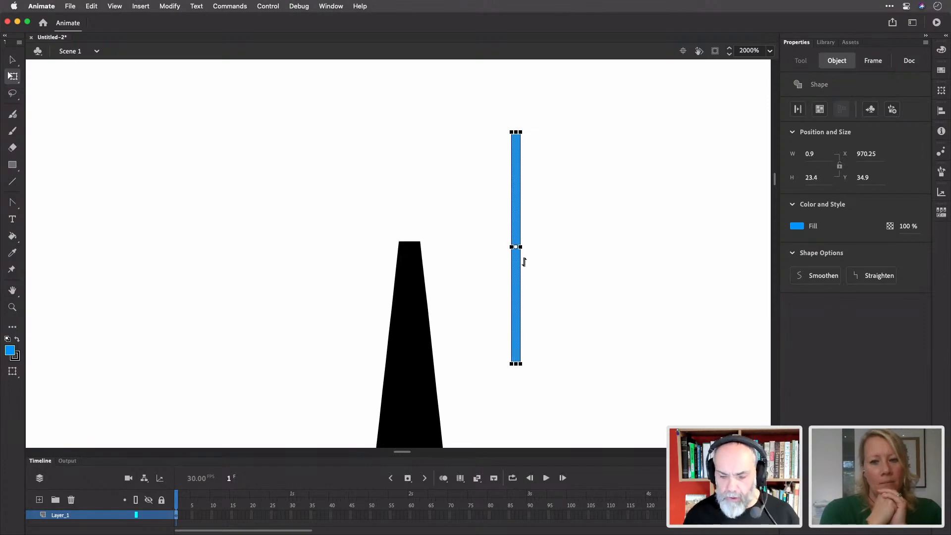
pyautogui.moveTo(519, 248); pyautogui.dragTo(518, 247)
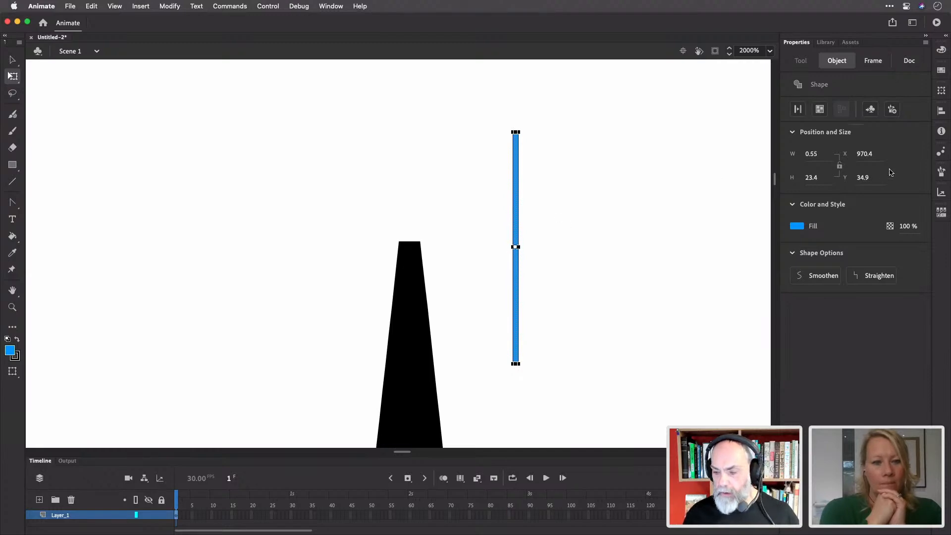
# Centre the 0.55 × 23.4 blue strip horizontally on the stage
pyautogui.click(942, 91)
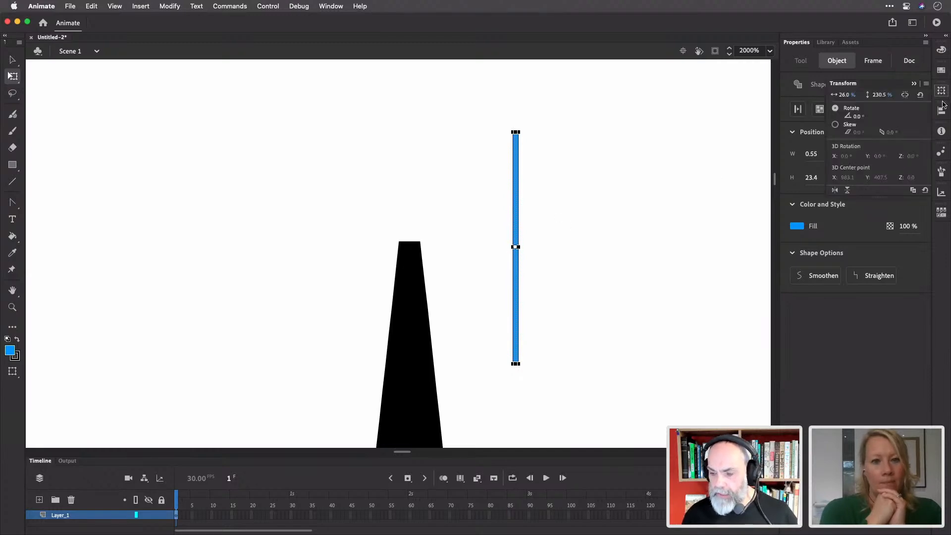
pyautogui.rightClick(941, 112)
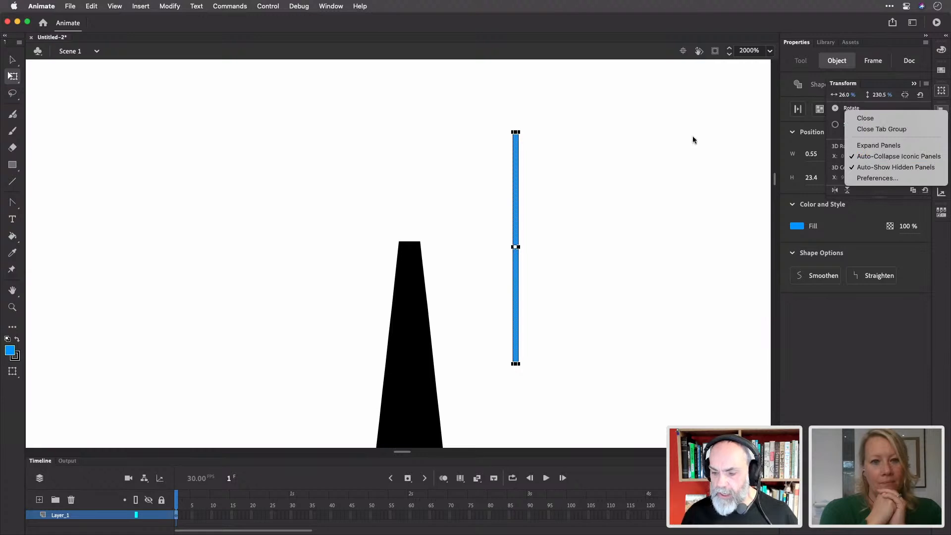
pyautogui.click(695, 138)
pyautogui.click(941, 110)
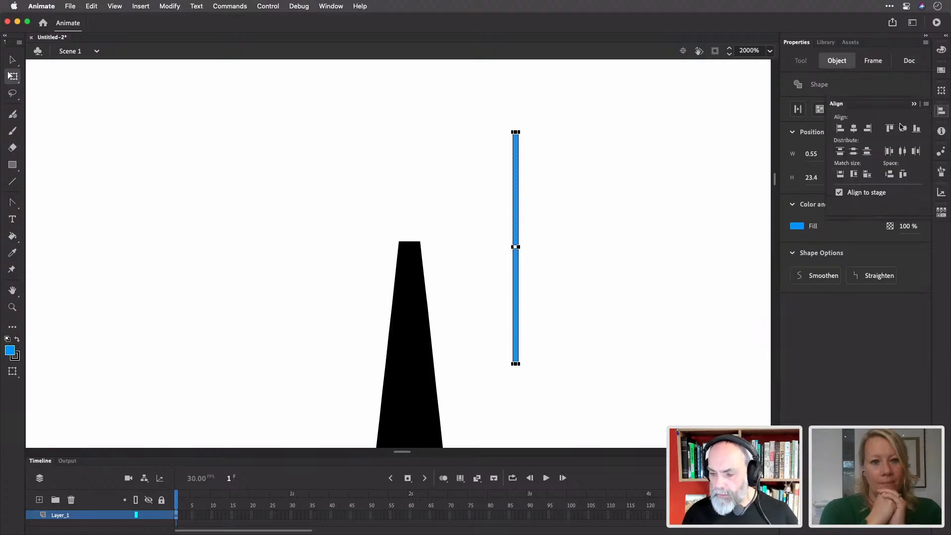
pyautogui.click(855, 129)
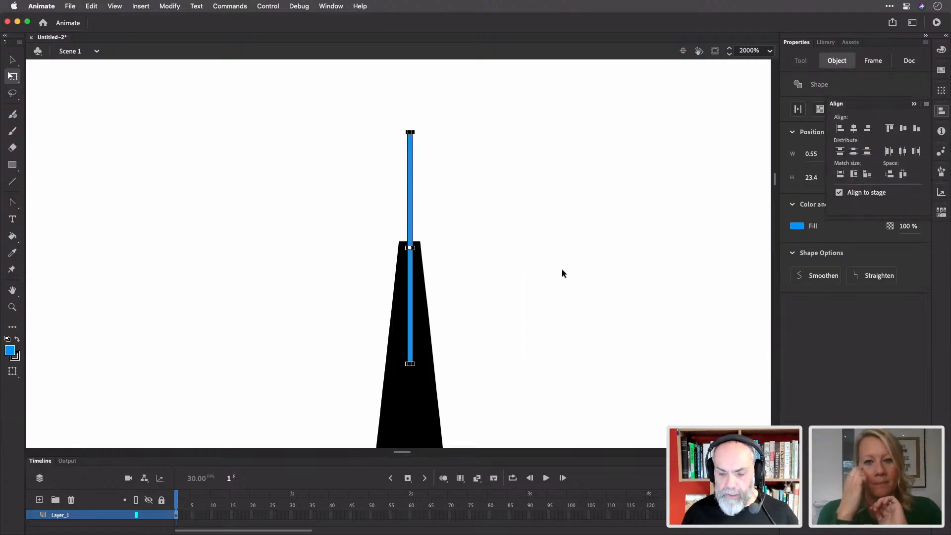
pyautogui.click(509, 271)
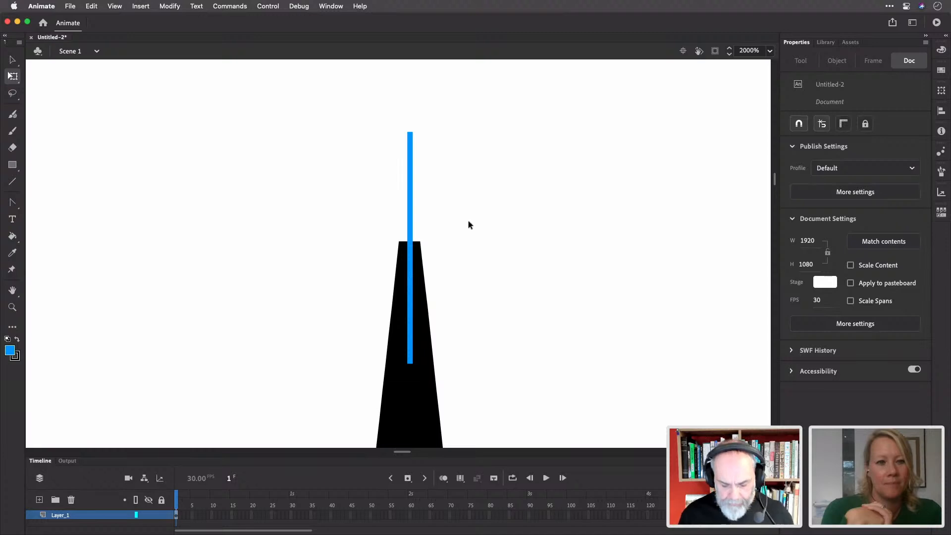
# Undo the bar's centring and shorten it to under half its height
pyautogui.press('super+z')
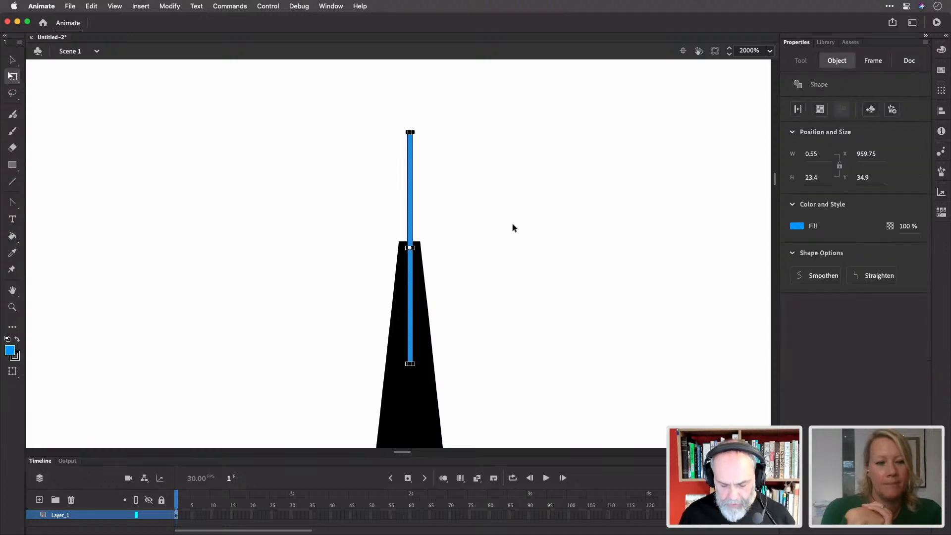
pyautogui.press('super+z')
pyautogui.moveTo(516, 367); pyautogui.dragTo(484, 270)
pyautogui.press('super+z')
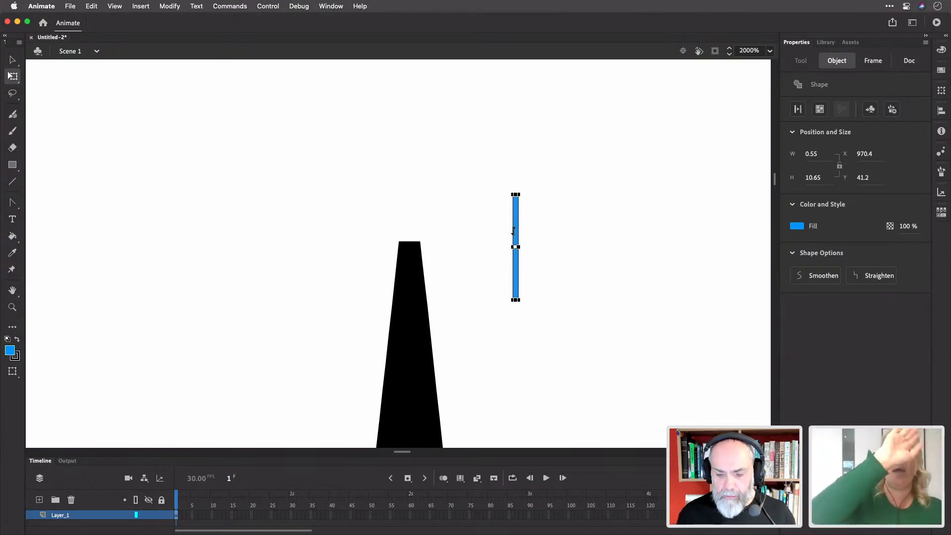
pyautogui.click(563, 245)
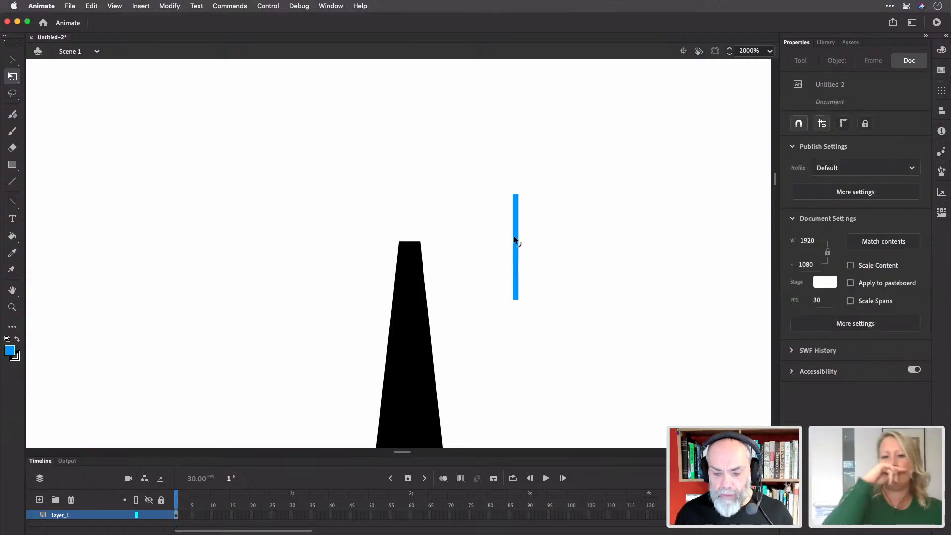
# Centre the bar over the tower top, let it merge, then delete it to leave a slit
pyautogui.moveTo(519, 244); pyautogui.dragTo(460, 199)
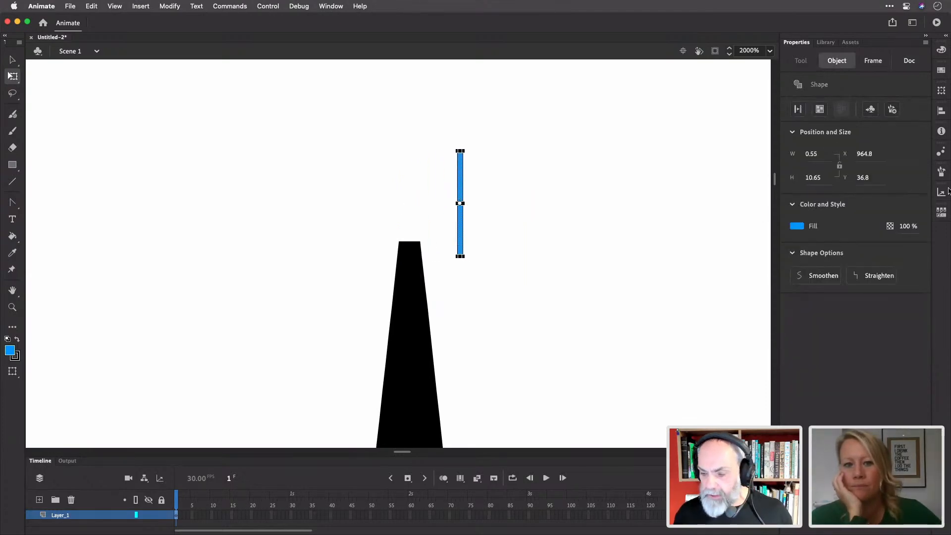
pyautogui.click(941, 112)
pyautogui.click(854, 129)
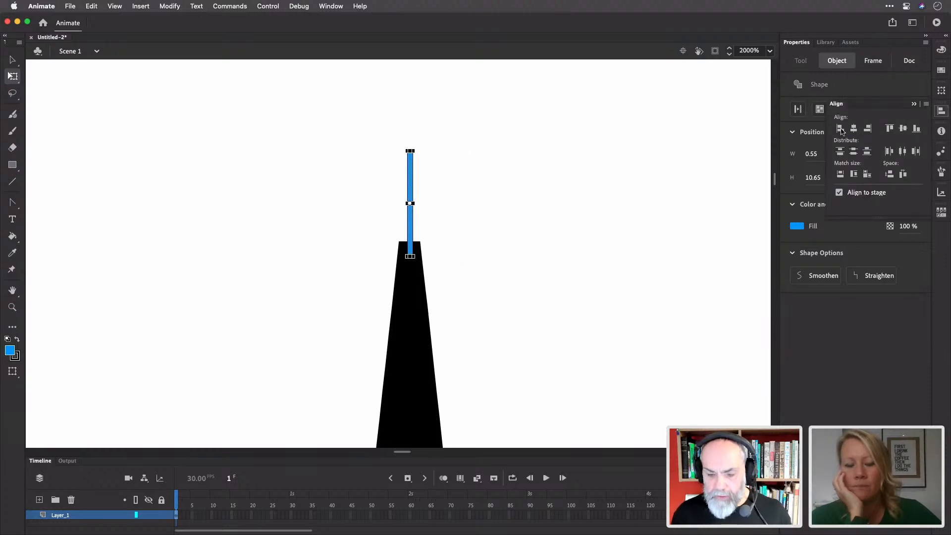
pyautogui.click(490, 260)
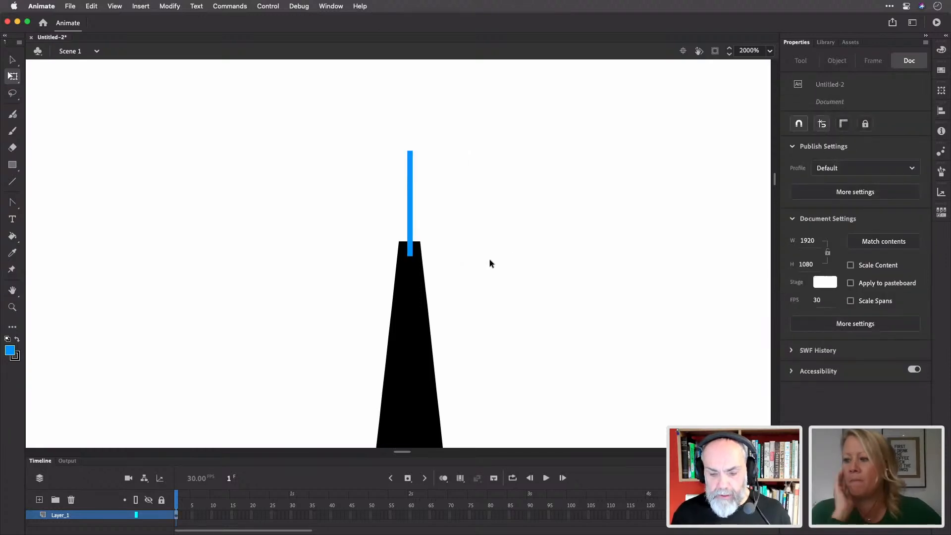
pyautogui.click(411, 210)
pyautogui.press('Delete')
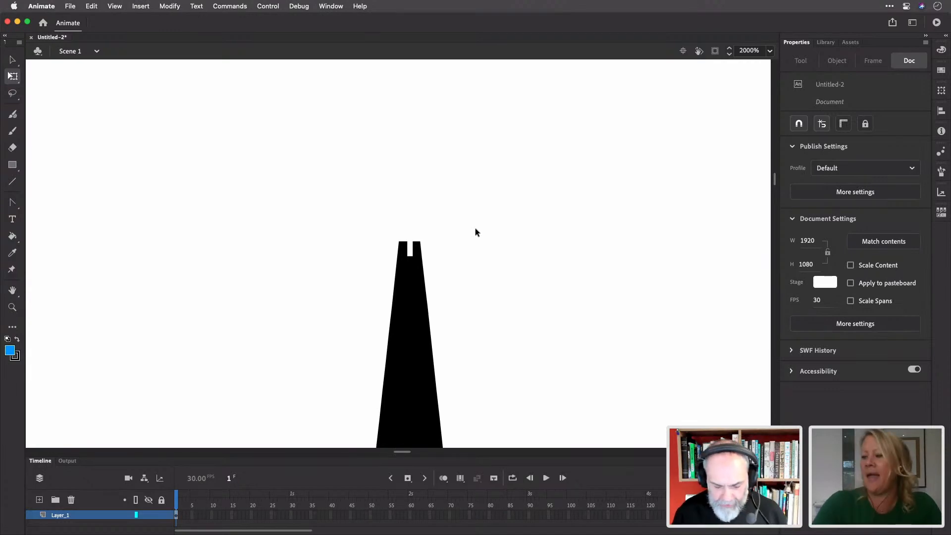
# Fit the whole stage in view at 73% and select frame 45 on Layer_1
pyautogui.press('super+2')
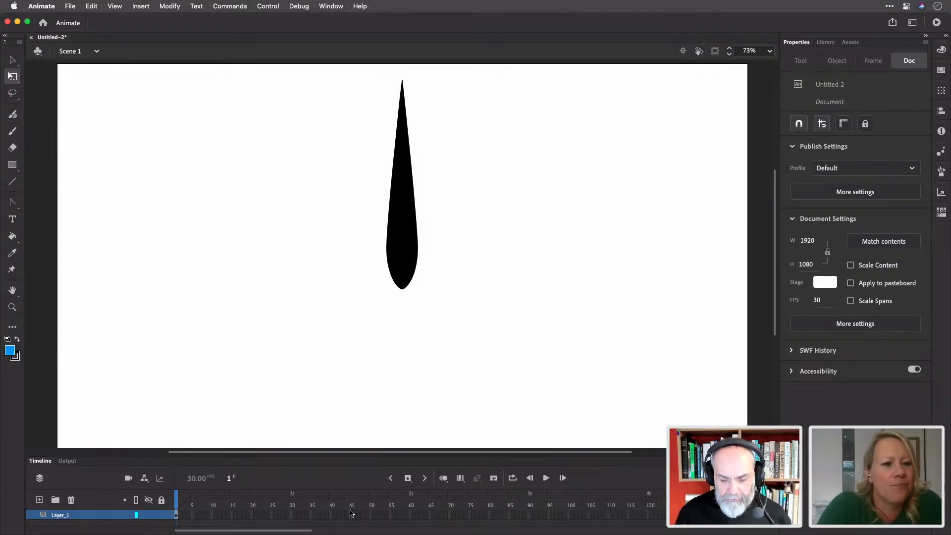
pyautogui.click(409, 515)
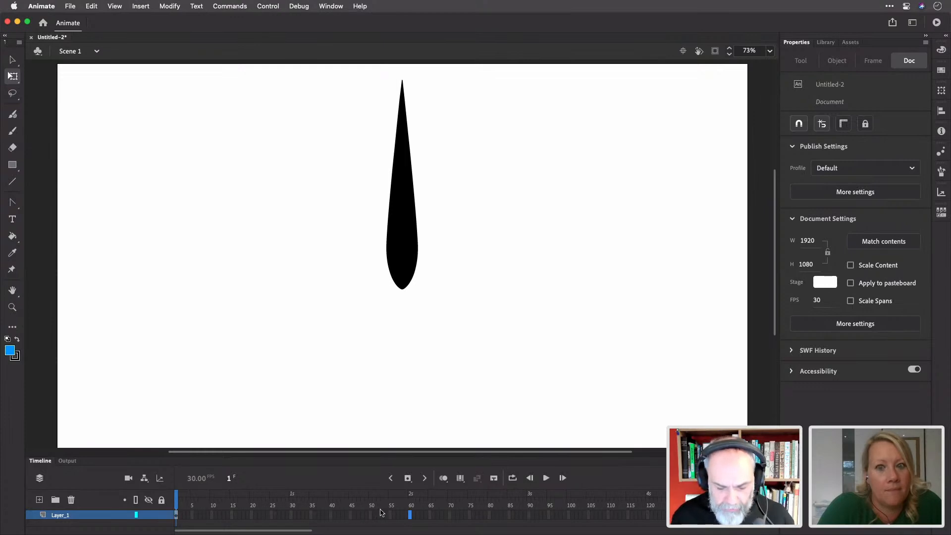
pyautogui.click(351, 515)
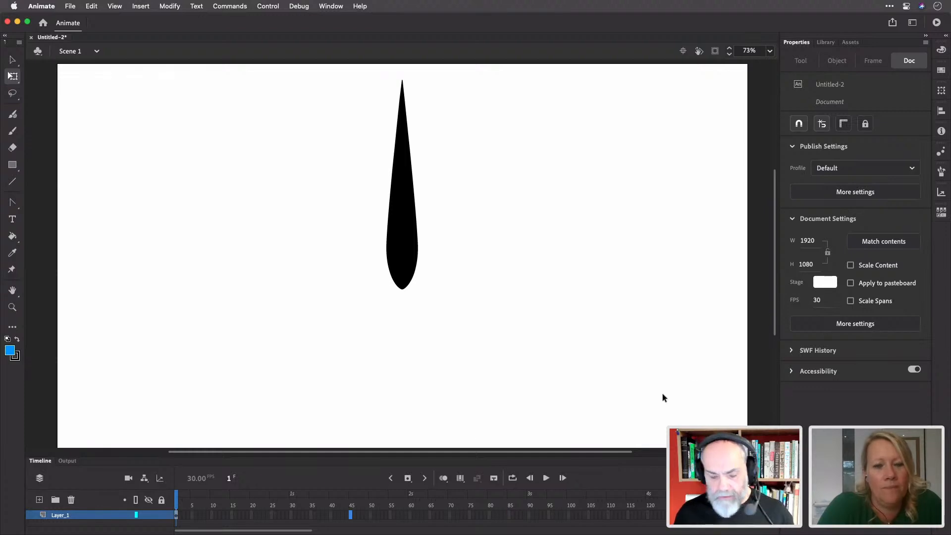
pyautogui.rightClick(352, 516)
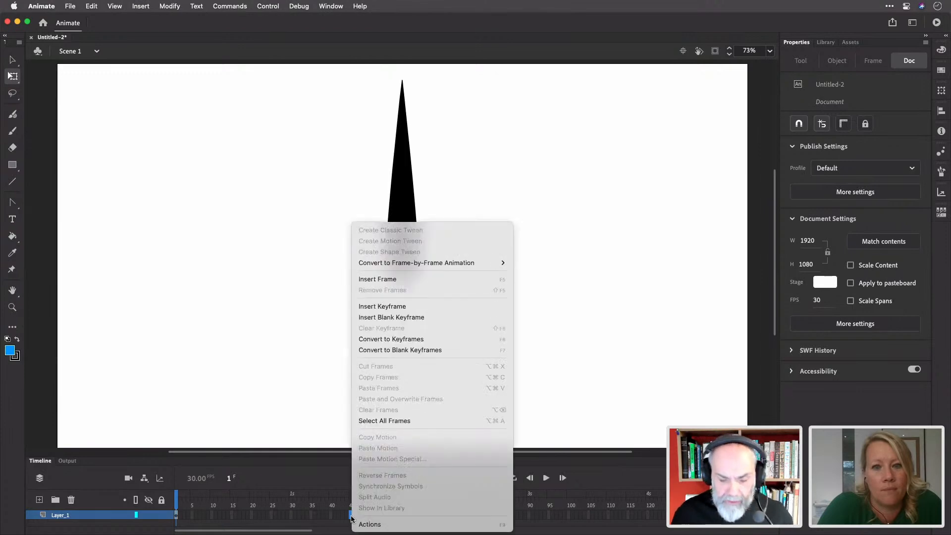
pyautogui.click(399, 280)
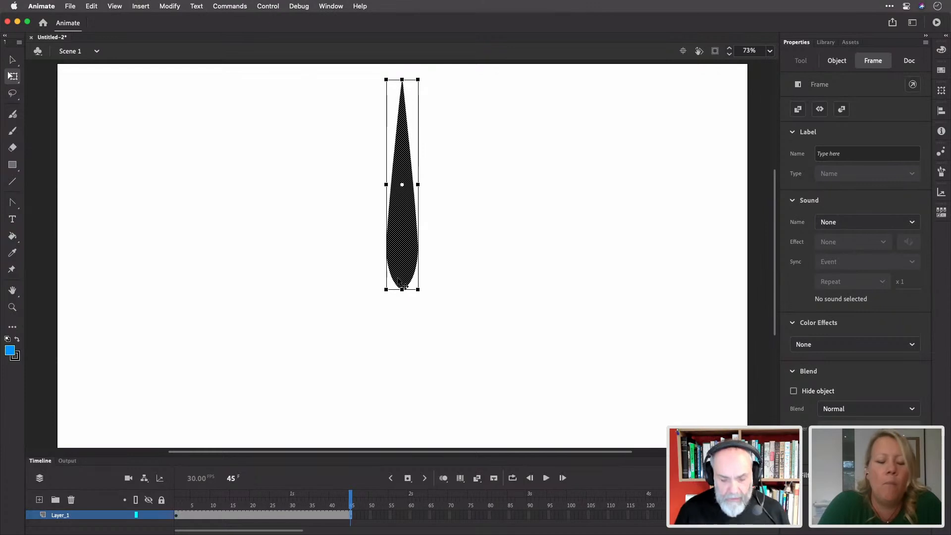
pyautogui.press('super+z')
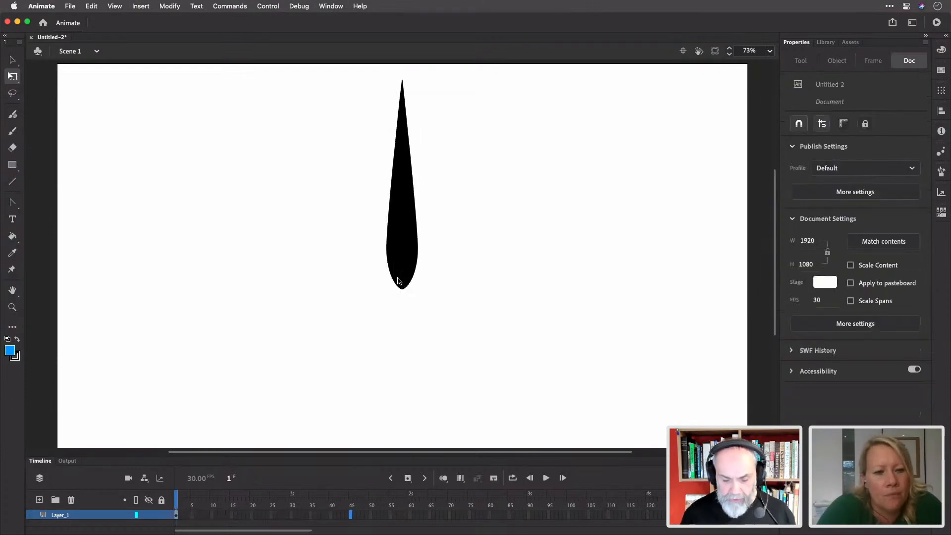
pyautogui.press('super+y')
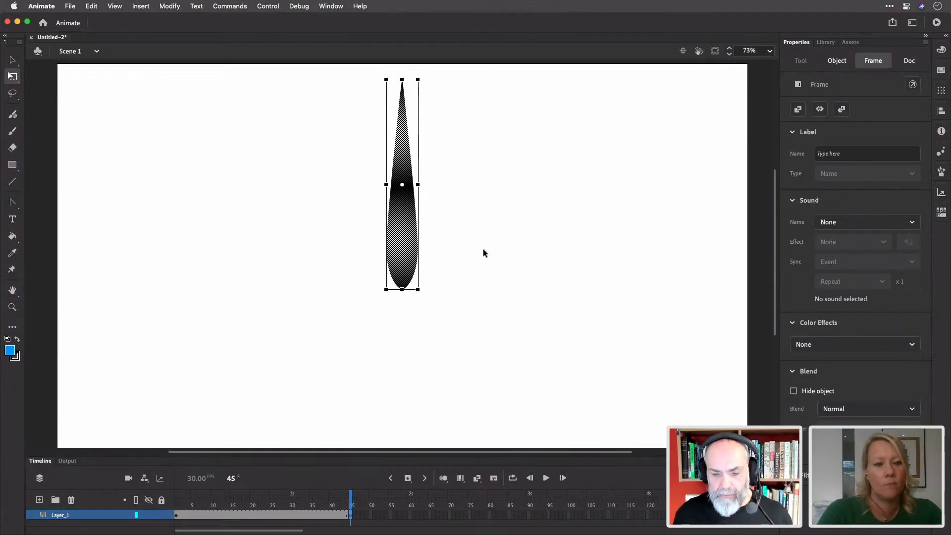
# Paste the Illustrator pen nib onto frame 45 and nudge it up near the stage top
pyautogui.click(468, 246)
pyautogui.click(401, 241)
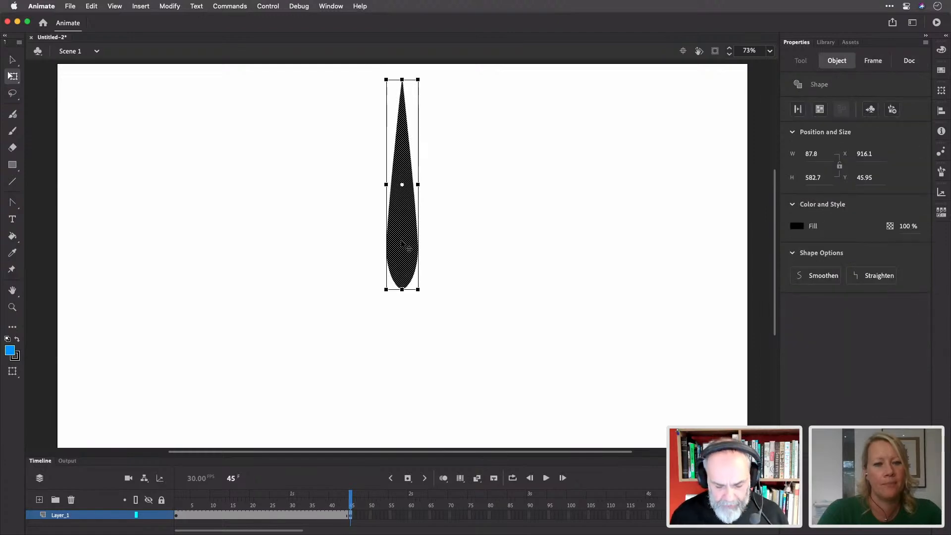
pyautogui.click(468, 233)
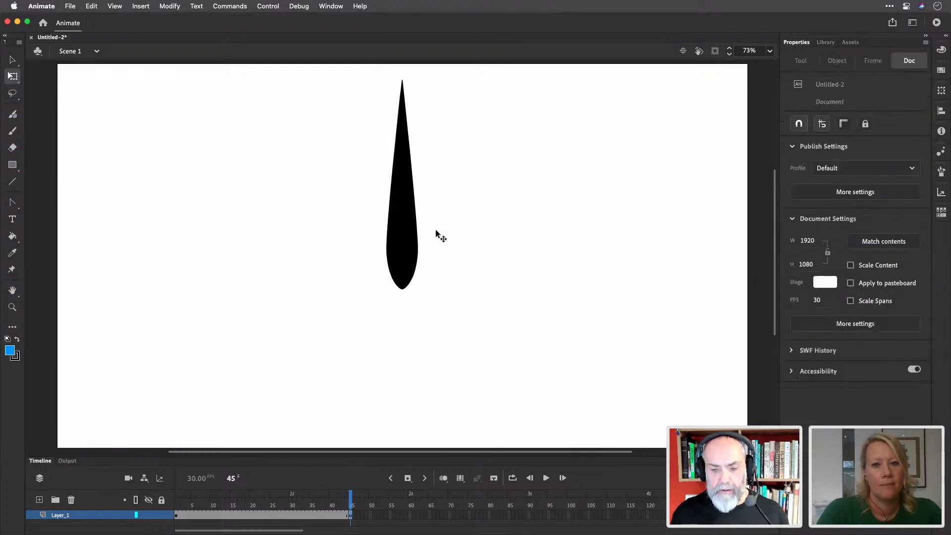
pyautogui.click(414, 233)
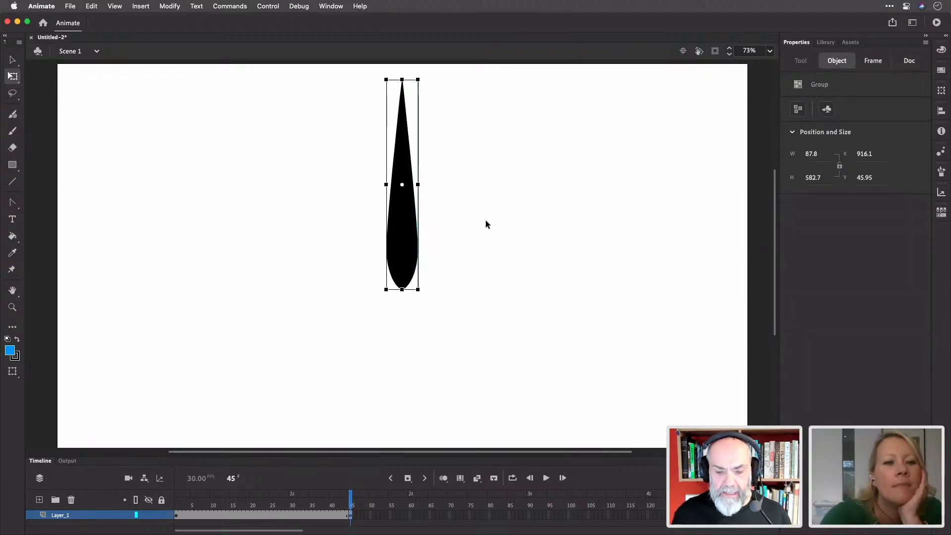
pyautogui.click(514, 218)
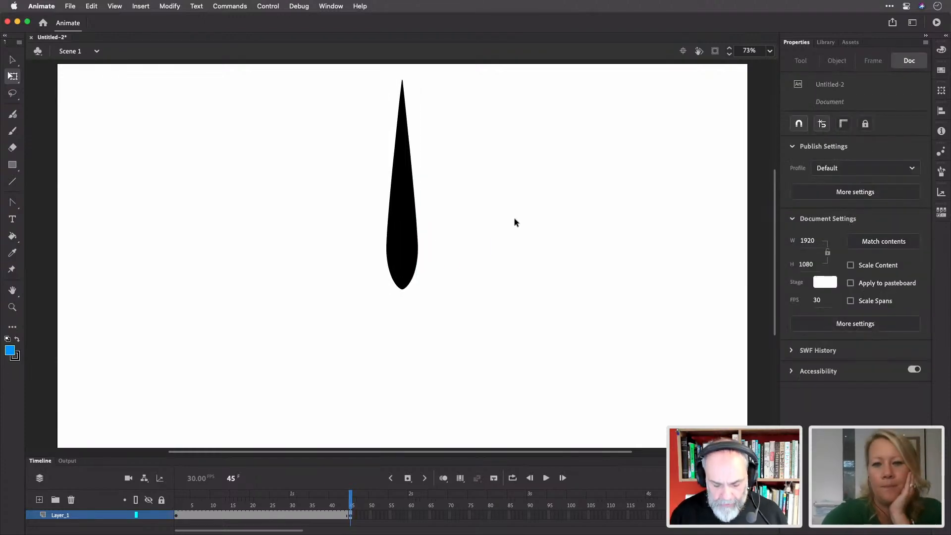
pyautogui.press('super+v')
pyautogui.press('Return')
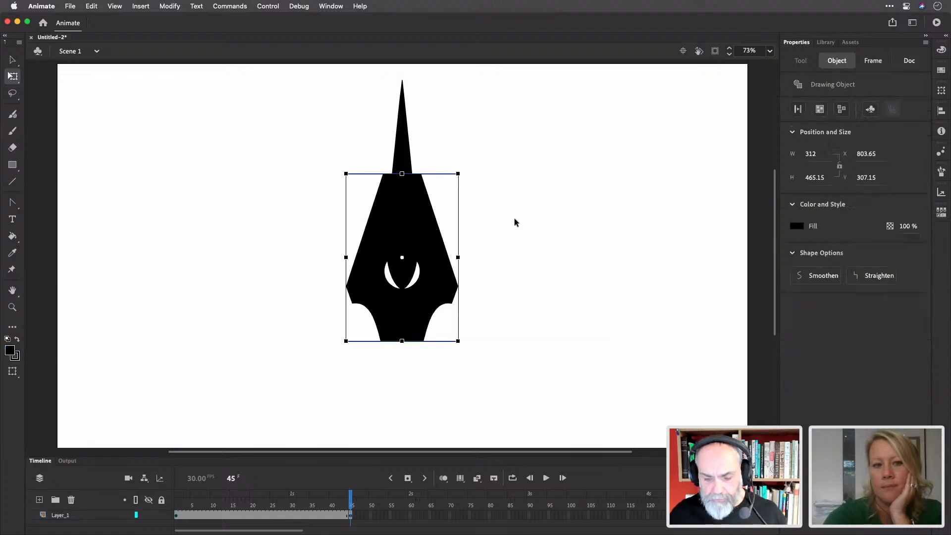
pyautogui.hotkey('shift', 'Up')
pyautogui.hotkey('shift', 'Up')
pyautogui.hotkey('shift', 'Up')
pyautogui.hotkey('shift', 'Up')
pyautogui.hotkey('shift', 'Up')
pyautogui.hotkey('shift', 'Up')
pyautogui.hotkey('shift', 'Up')
pyautogui.hotkey('shift', 'Up')
pyautogui.hotkey('shift', 'Up')
pyautogui.hotkey('shift', 'Up')
pyautogui.hotkey('shift', 'Up')
pyautogui.hotkey('shift', 'Up')
pyautogui.hotkey('shift', 'Up')
pyautogui.hotkey('shift', 'Up')
pyautogui.hotkey('shift', 'Up')
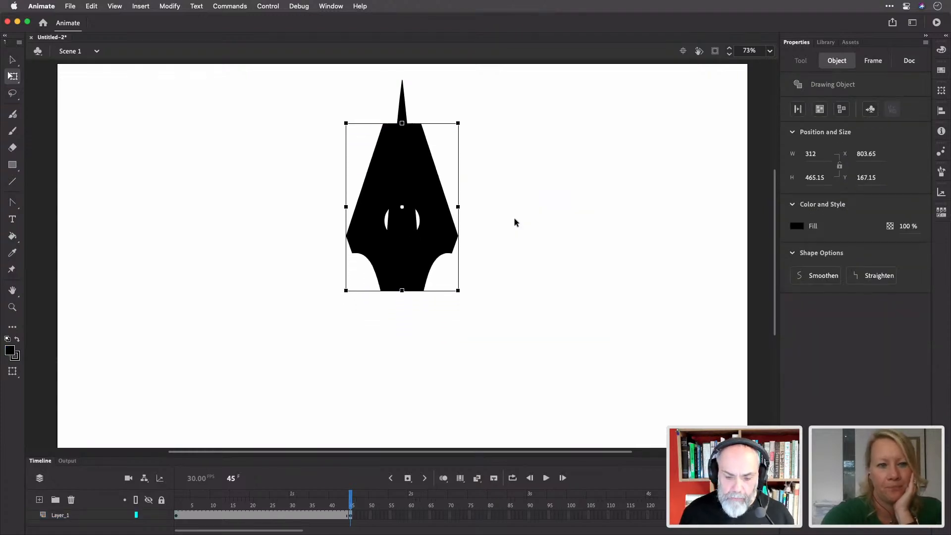
pyautogui.hotkey('shift', 'Up')
pyautogui.hotkey('shift', 'Up')
pyautogui.hotkey('shift', 'Up')
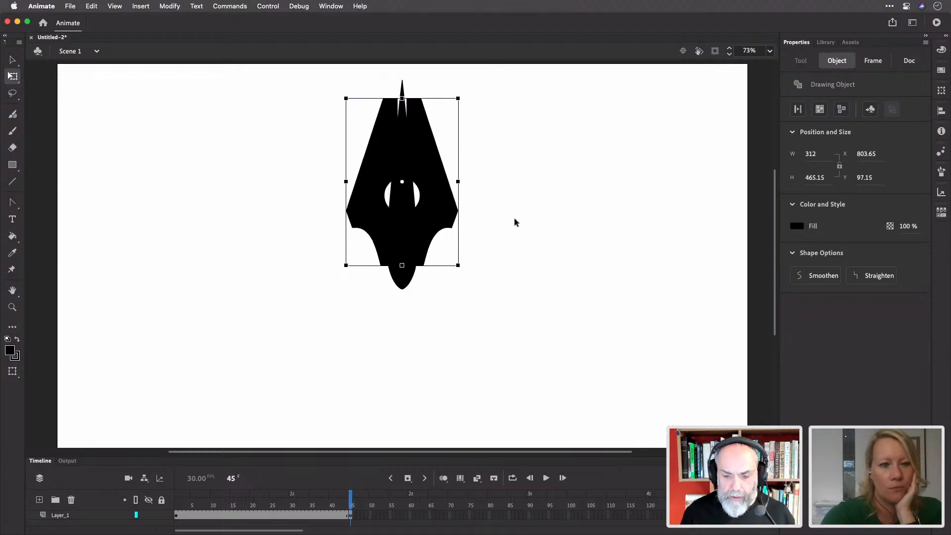
pyautogui.hotkey('shift', 'Up')
pyautogui.hotkey('shift', 'Down')
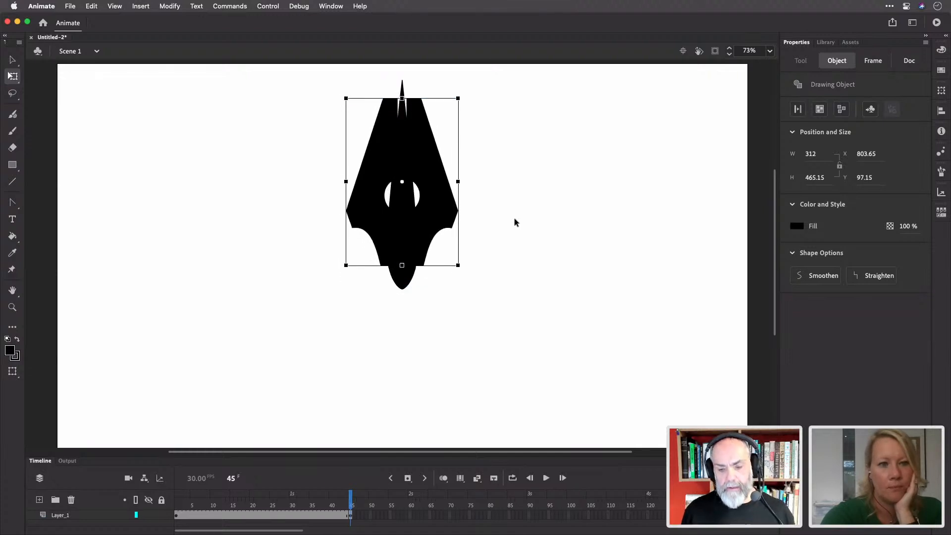
# Delete the teardrop group from frame 45, keeping the 312 × 465.15 pen nib
pyautogui.click(450, 267)
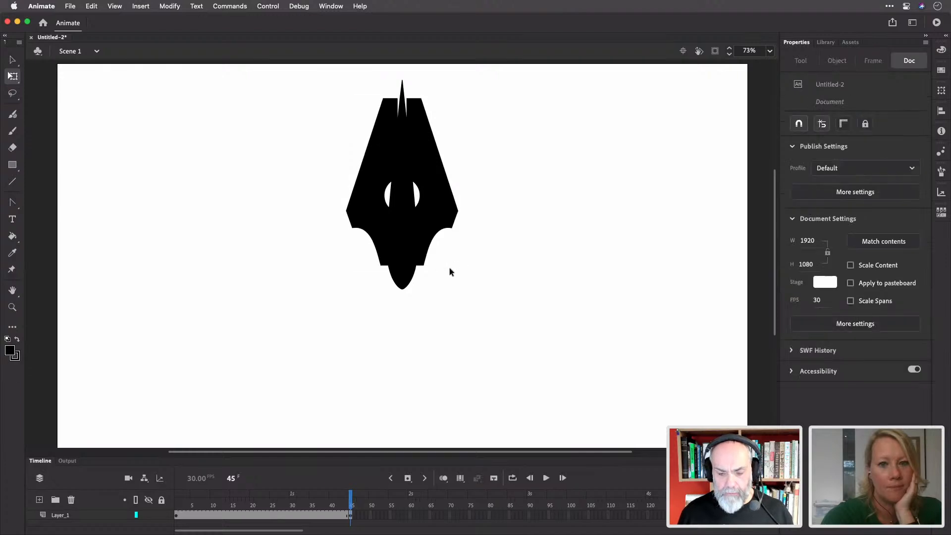
pyautogui.click(406, 286)
pyautogui.press('Delete')
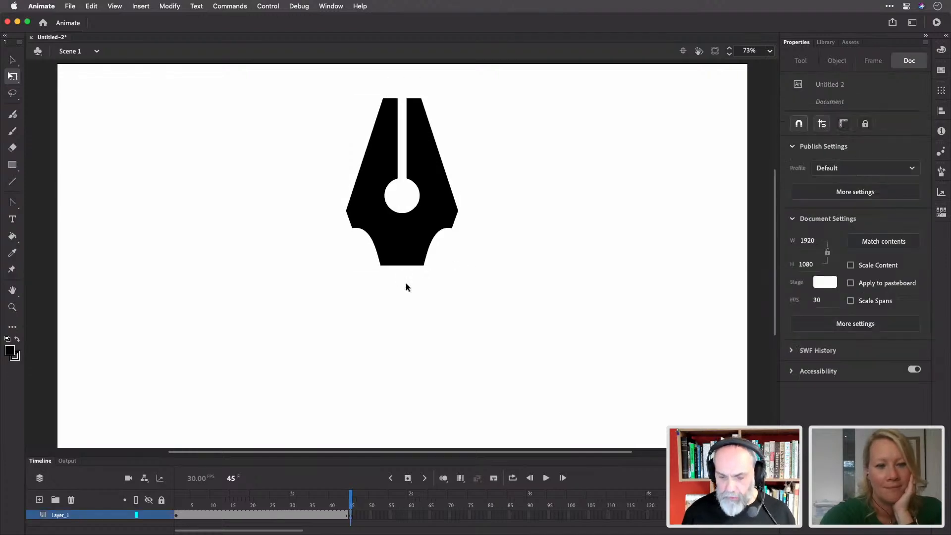
pyautogui.click(409, 257)
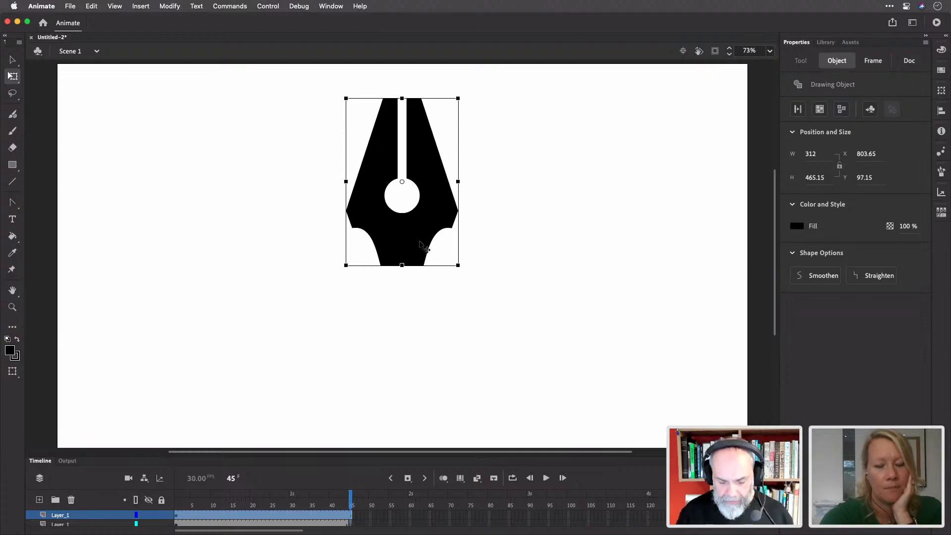
# Break apart the pen nib into a plain shape and remove it from the stage
pyautogui.press('super+b')
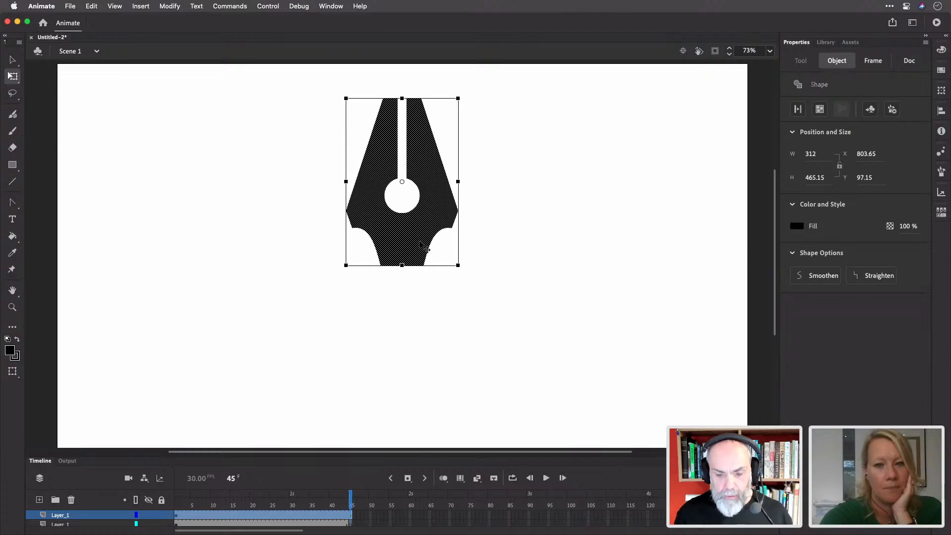
pyautogui.click(500, 225)
pyautogui.click(437, 227)
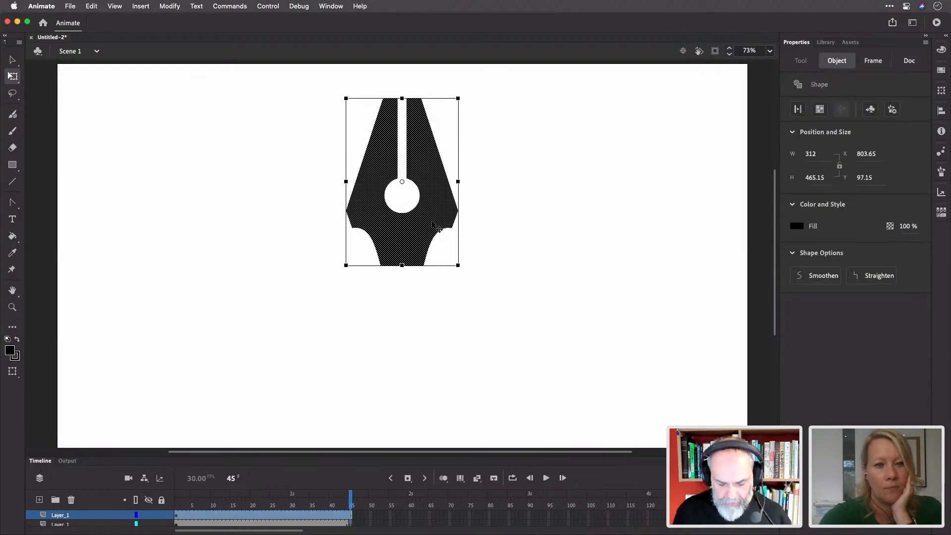
pyautogui.press('Delete')
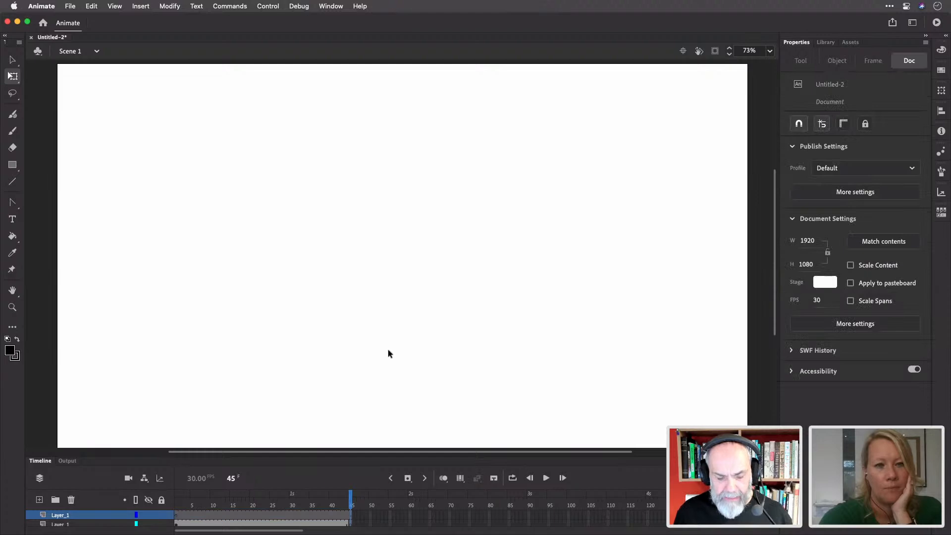
pyautogui.scroll(7, 372, 369)
pyautogui.scroll(-3, 372, 369)
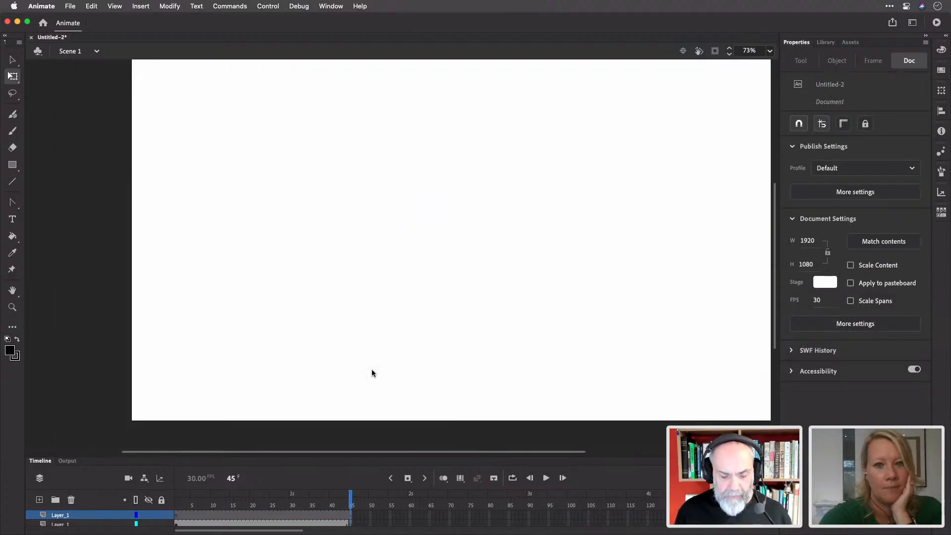
pyautogui.hscroll(3, 371, 370)
pyautogui.scroll(2, 372, 370)
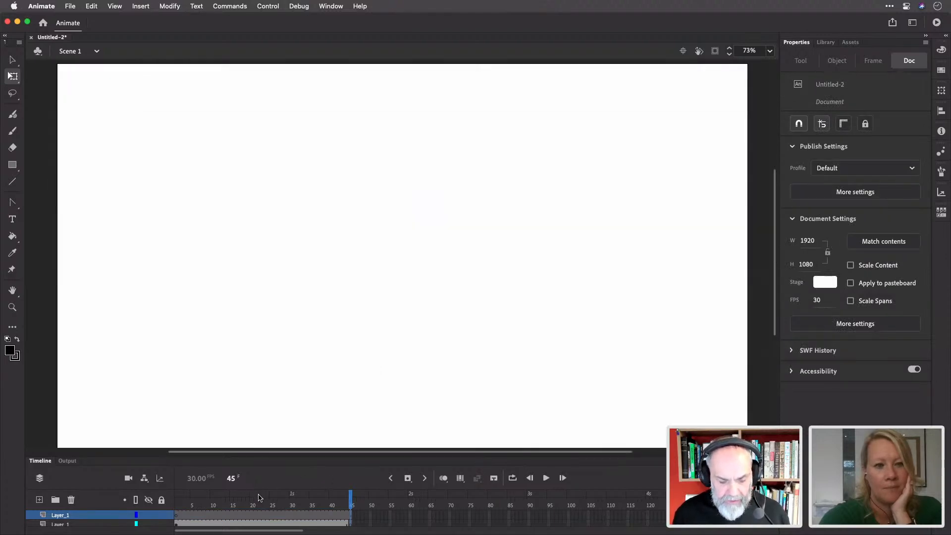
# Delete the extra pen-nib layer, leaving only Layer_1
pyautogui.click(111, 518)
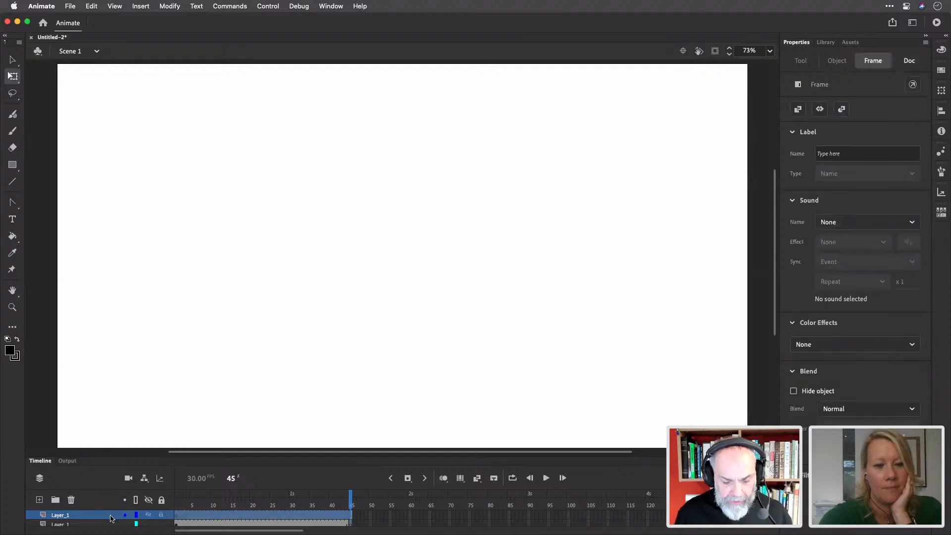
pyautogui.rightClick(111, 518)
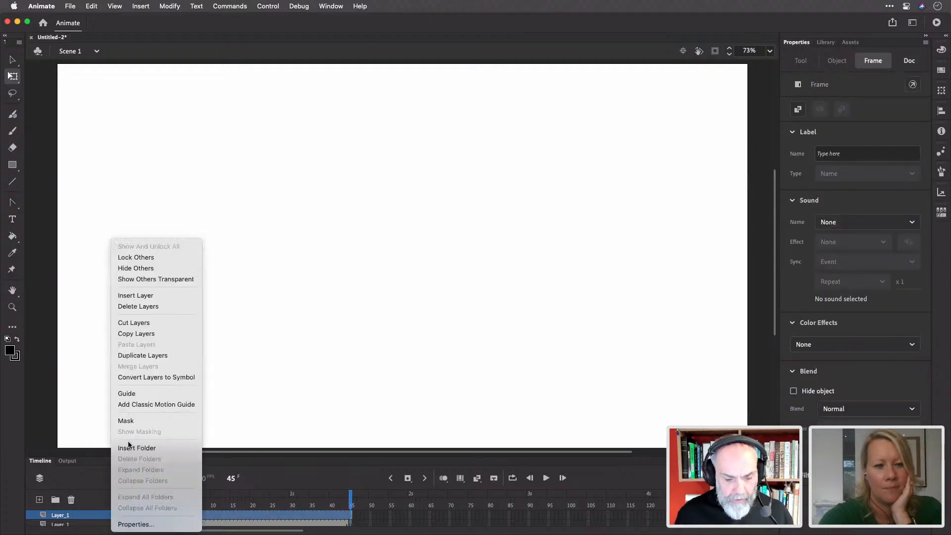
pyautogui.click(155, 306)
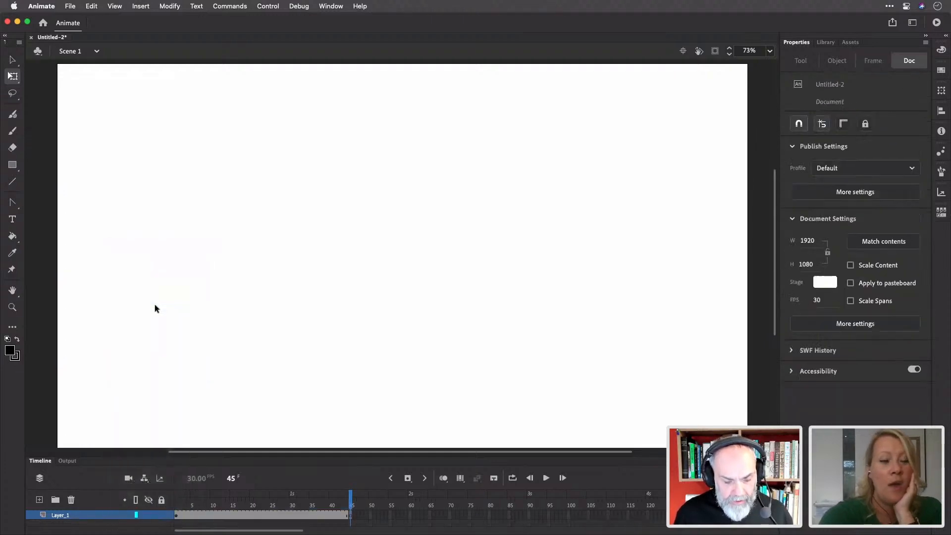
pyautogui.moveTo(352, 495)
pyautogui.mouseDown()
pyautogui.moveTo(343, 497)
pyautogui.moveTo(353, 501)
pyautogui.mouseUp()
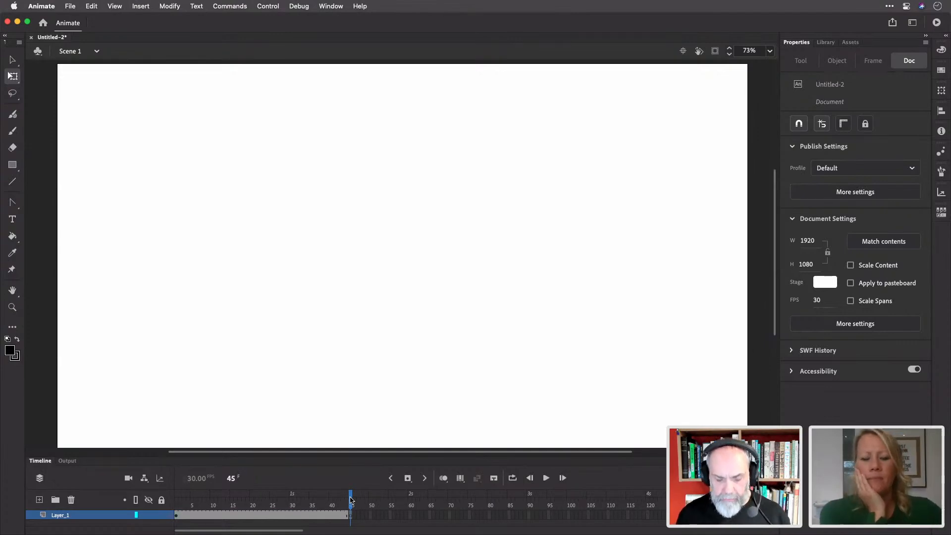
# Paste the pen nib in place on Layer_1 frame 45, then return to frame 1's teardrop
pyautogui.press('super+v')
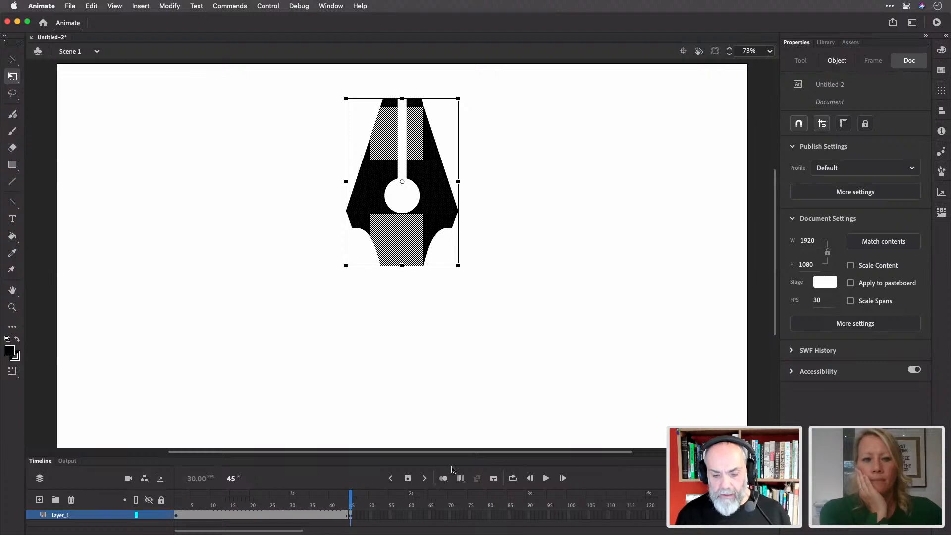
pyautogui.click(449, 407)
pyautogui.moveTo(352, 501); pyautogui.dragTo(178, 501)
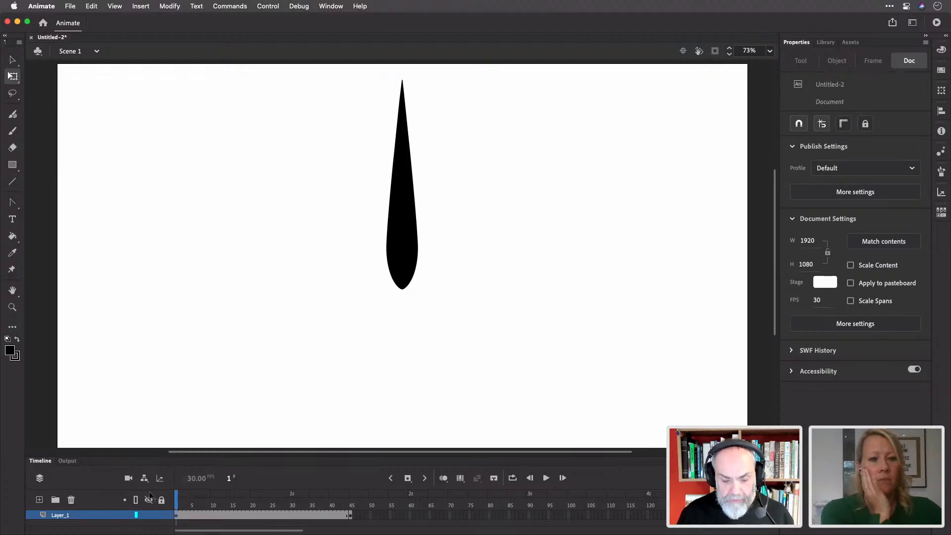
pyautogui.moveTo(327, 501); pyautogui.dragTo(350, 500)
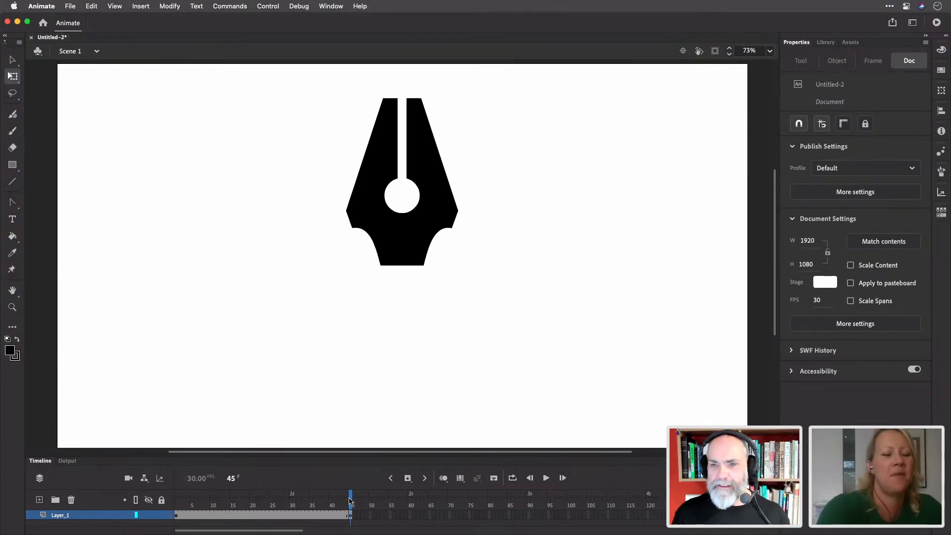
pyautogui.moveTo(351, 500); pyautogui.dragTo(166, 495)
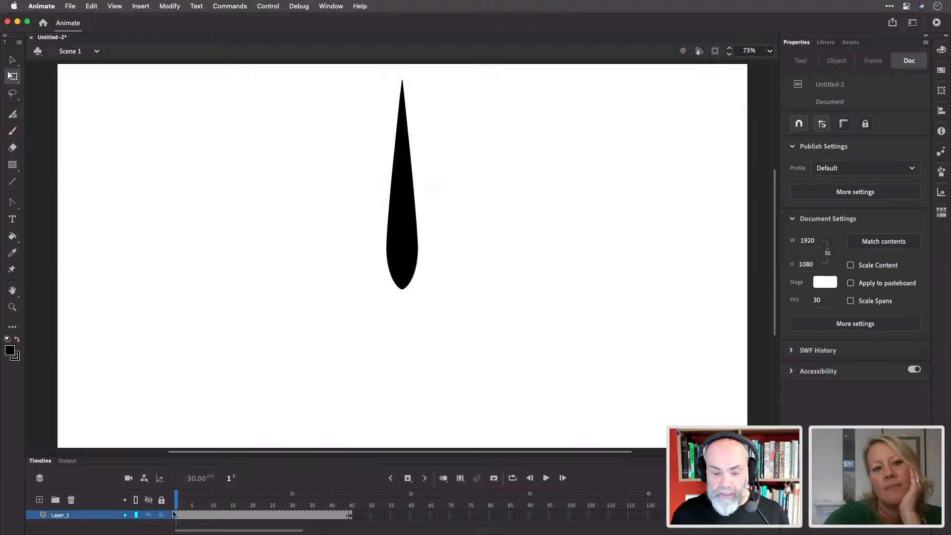
pyautogui.click(178, 515)
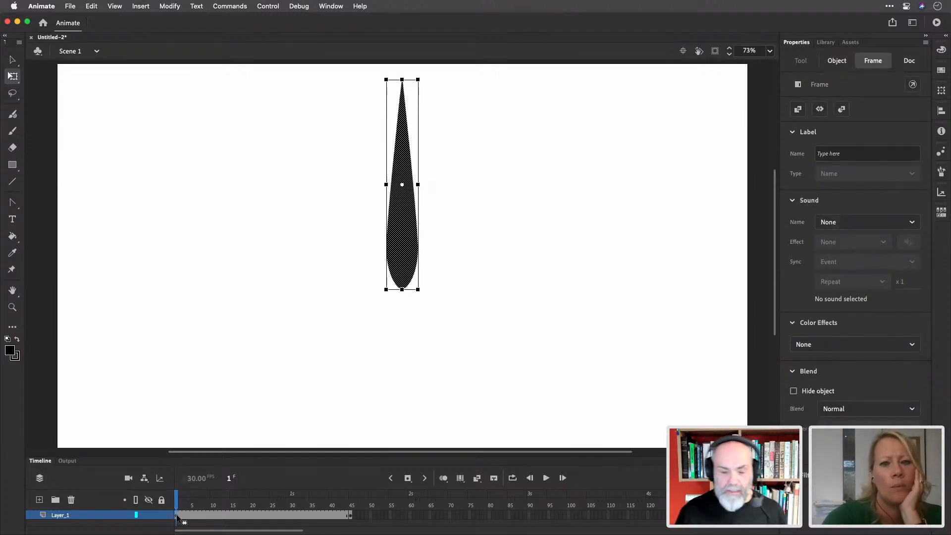
# Apply Create Shape Tween at frame 1 so Layer_1 morphs the teardrop across frames 1–45
pyautogui.rightClick(178, 516)
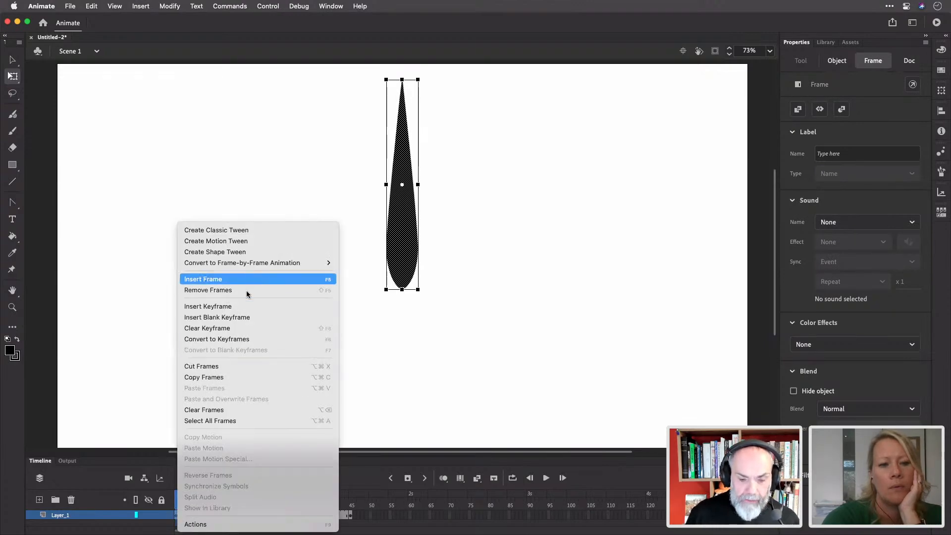
pyautogui.click(254, 252)
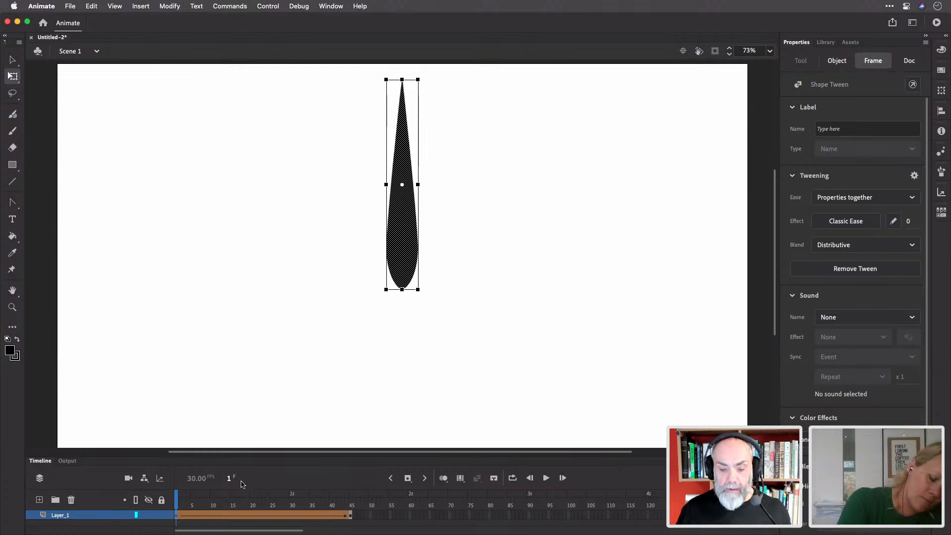
pyautogui.click(464, 348)
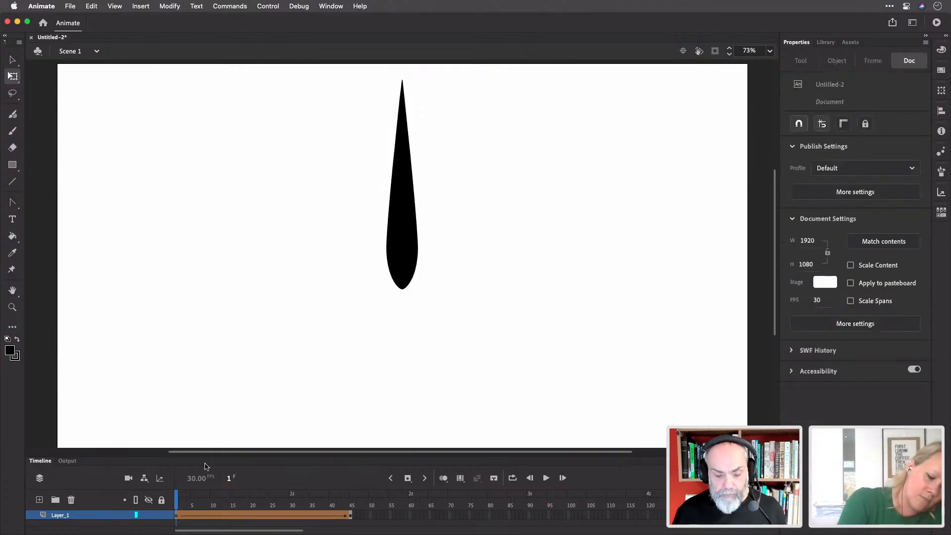
pyautogui.moveTo(180, 500); pyautogui.dragTo(172, 482)
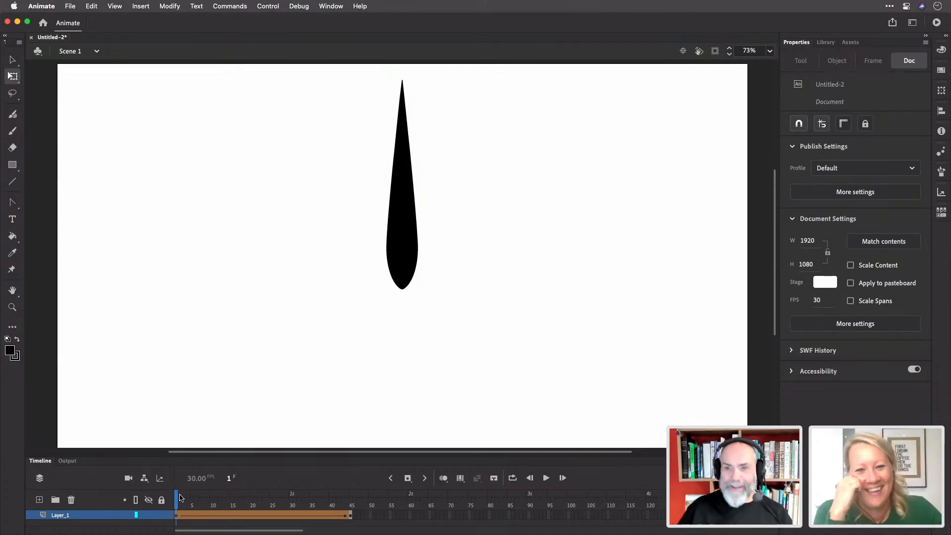
pyautogui.moveTo(179, 498)
pyautogui.mouseDown()
pyautogui.moveTo(371, 507)
pyautogui.moveTo(163, 495)
pyautogui.mouseUp()
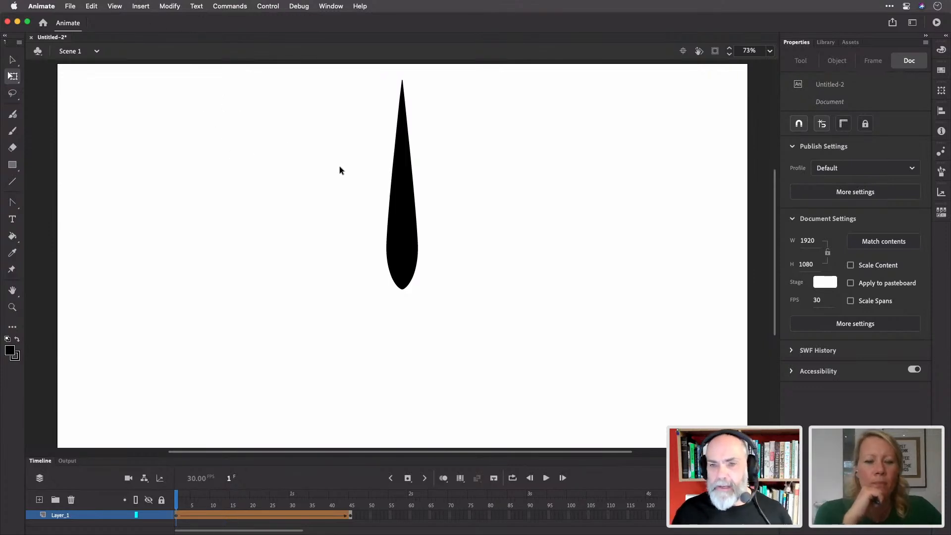
# Add shape hints from the Modify menu, drag hint a to the teardrop's lower-left edge, then scrub to frame 45
pyautogui.press('v')
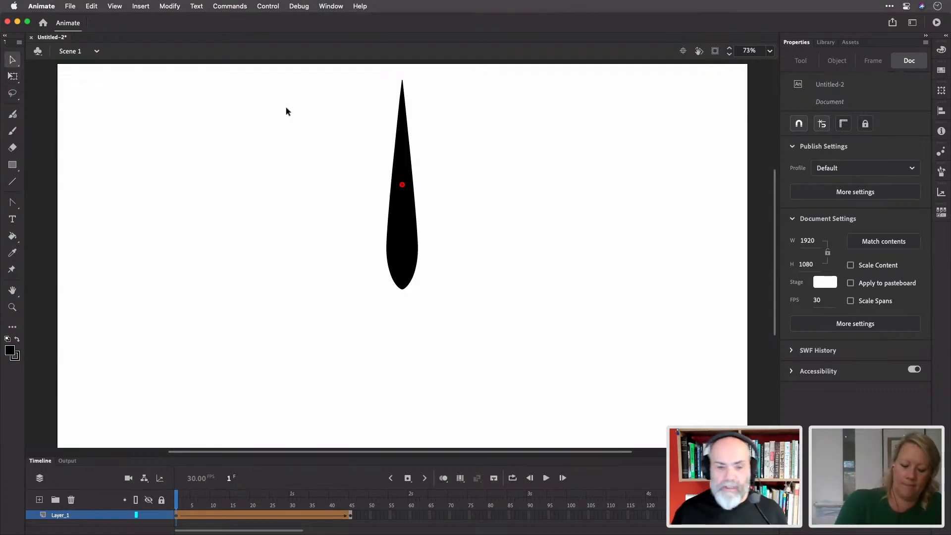
pyautogui.click(142, 6)
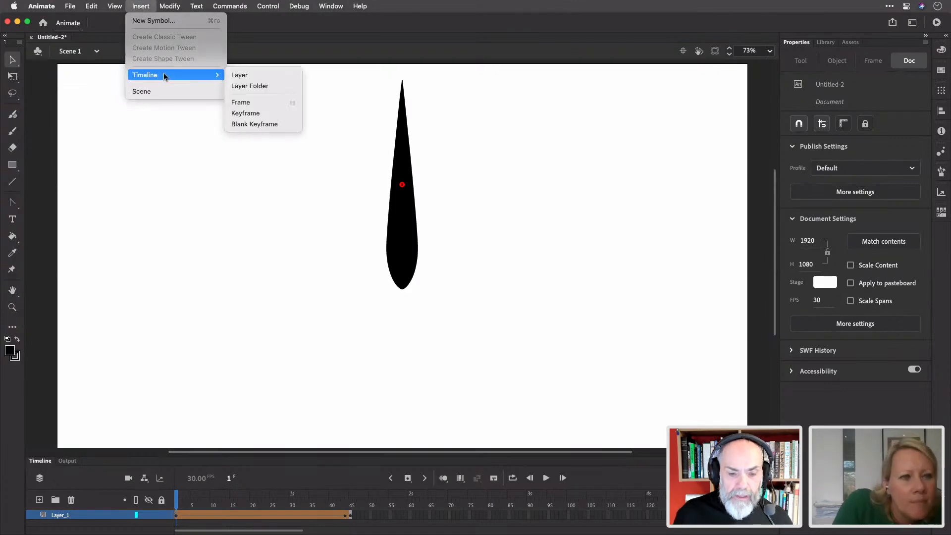
pyautogui.click(141, 9)
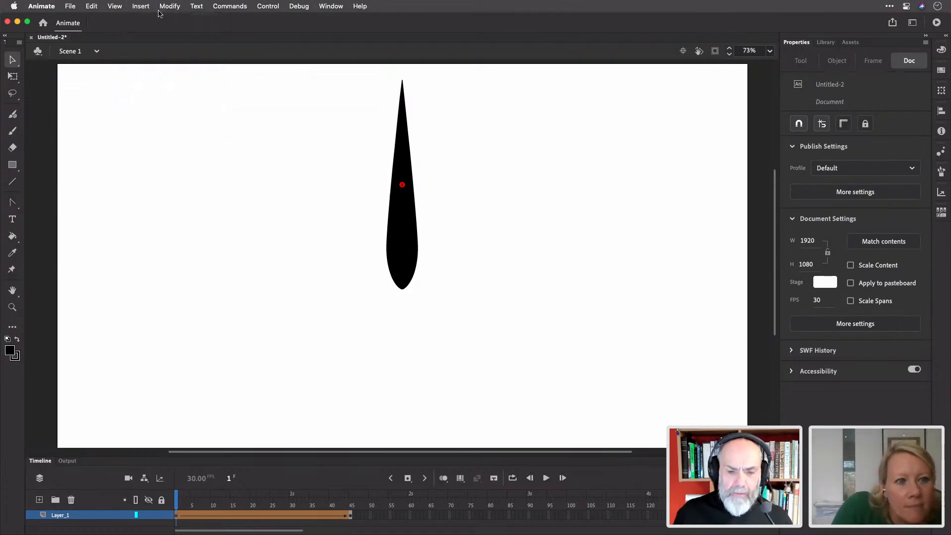
pyautogui.click(174, 8)
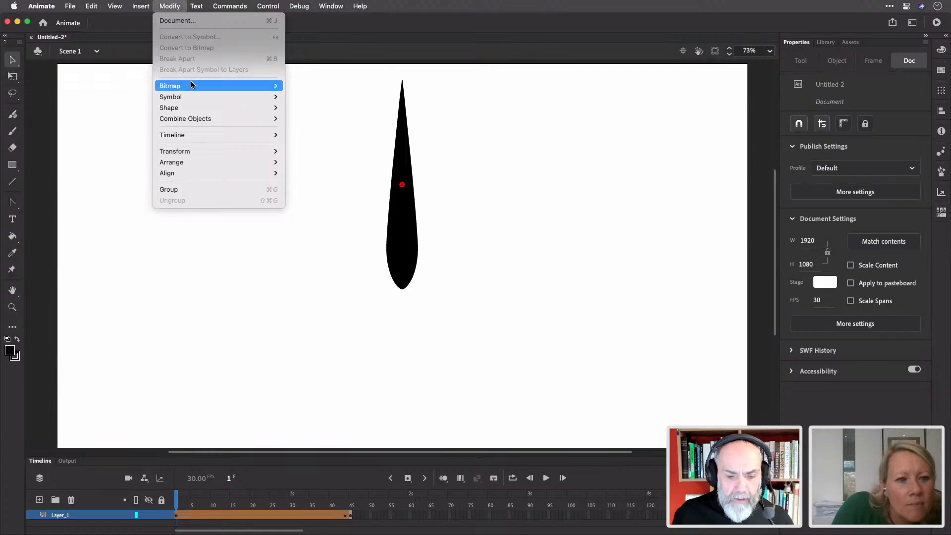
pyautogui.moveTo(188, 108)
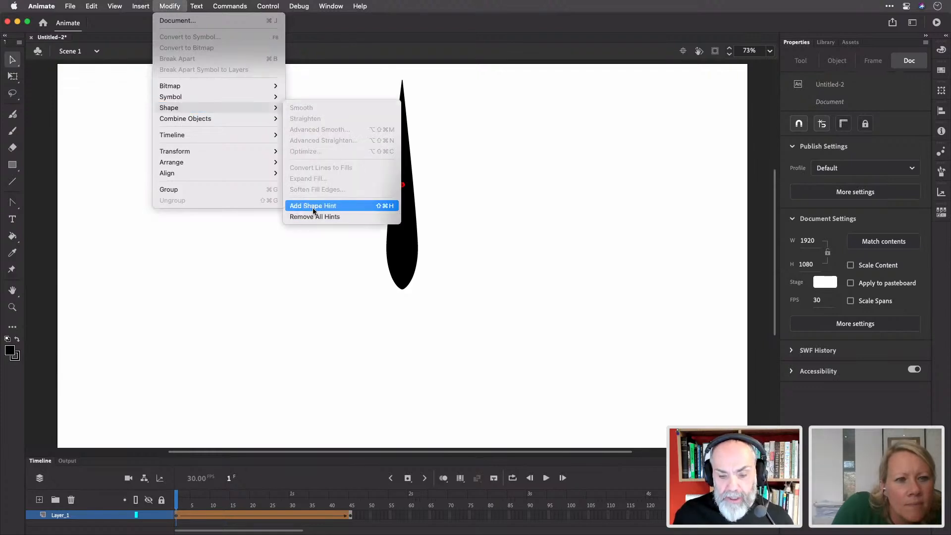
pyautogui.click(172, 6)
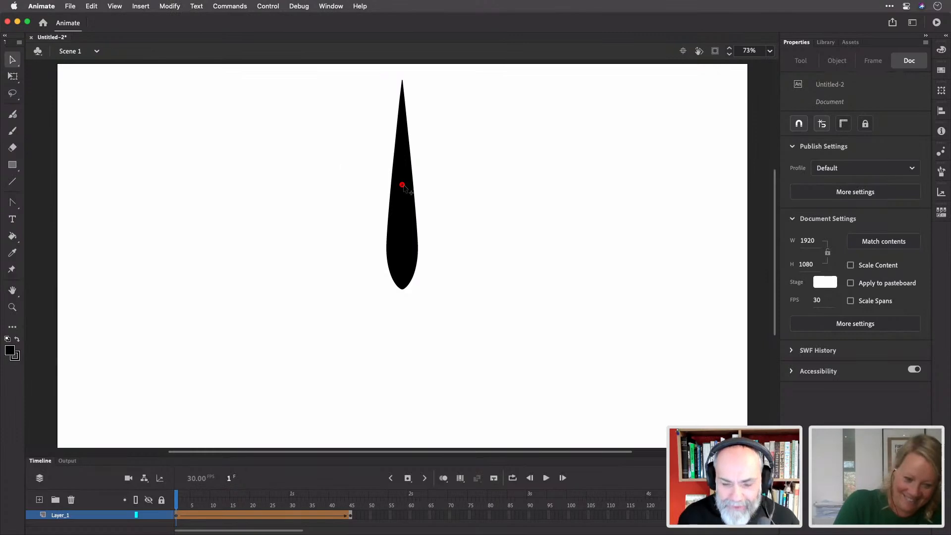
pyautogui.moveTo(402, 184); pyautogui.dragTo(393, 258)
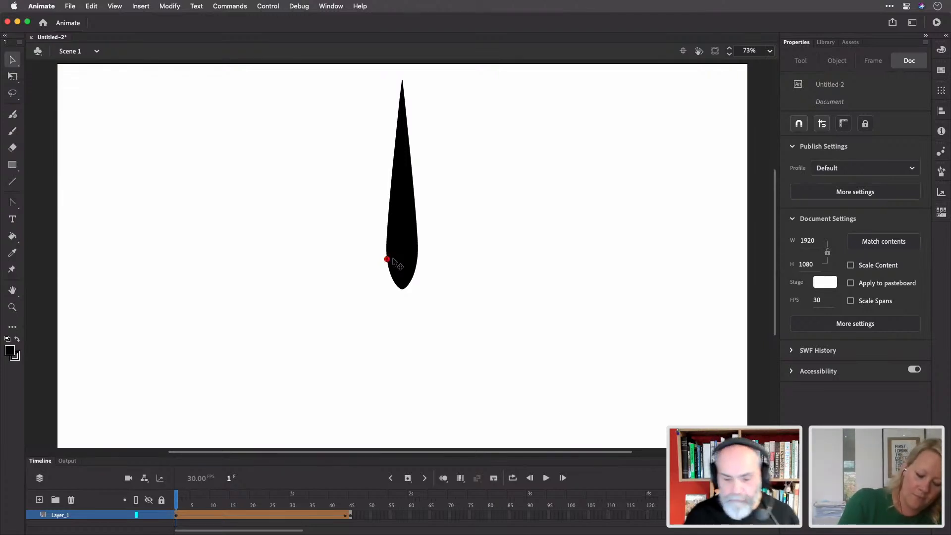
pyautogui.moveTo(176, 502); pyautogui.dragTo(350, 498)
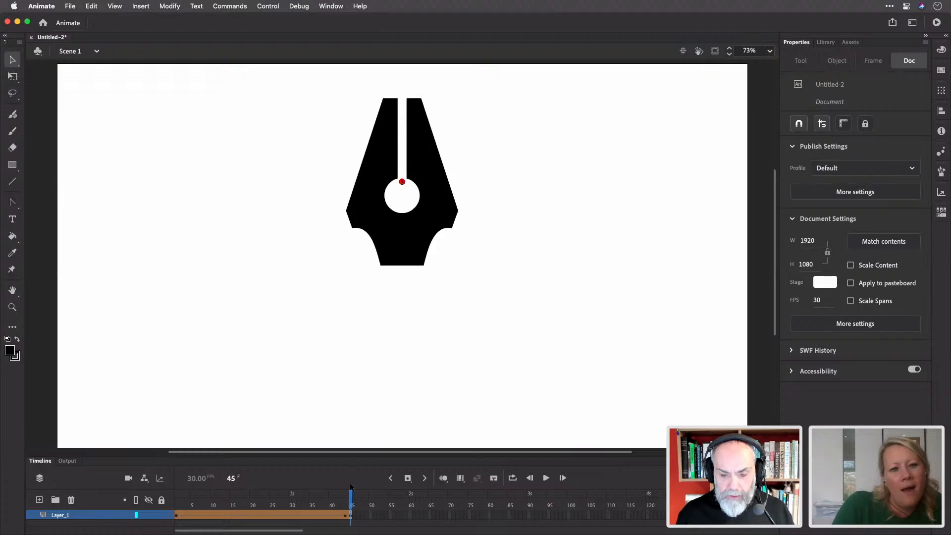
# Match hint a to the pen nib's lower-left curve at frame 45, then scrub back to frame 1
pyautogui.moveTo(401, 183); pyautogui.dragTo(373, 238)
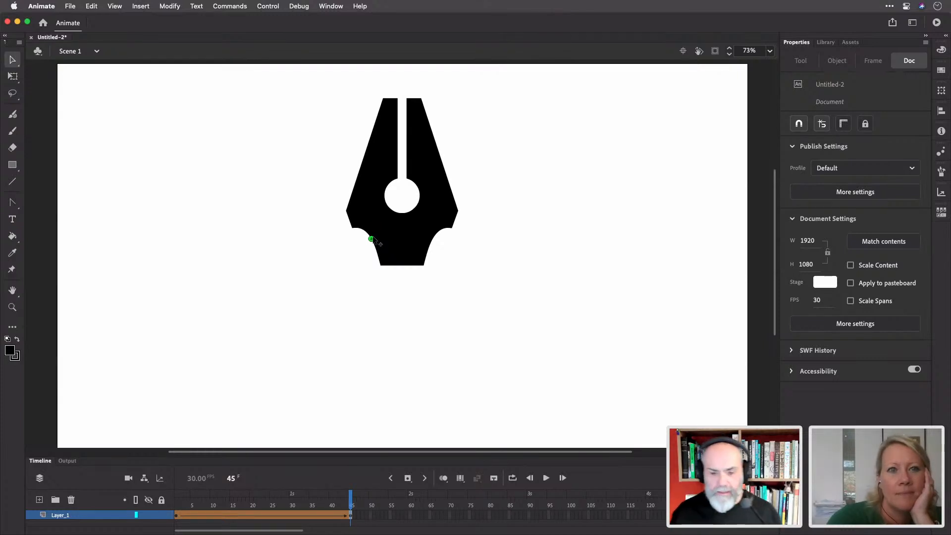
pyautogui.moveTo(199, 505); pyautogui.dragTo(165, 494)
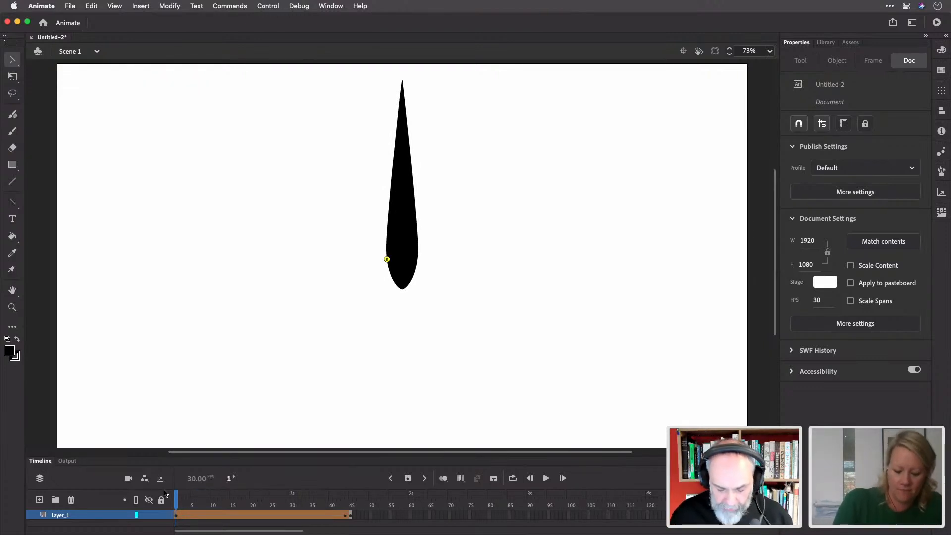
# Add three more hints with Shift+Cmd+H: b on the teardrop's right edge, two at its tip
pyautogui.press('super+shift+h')
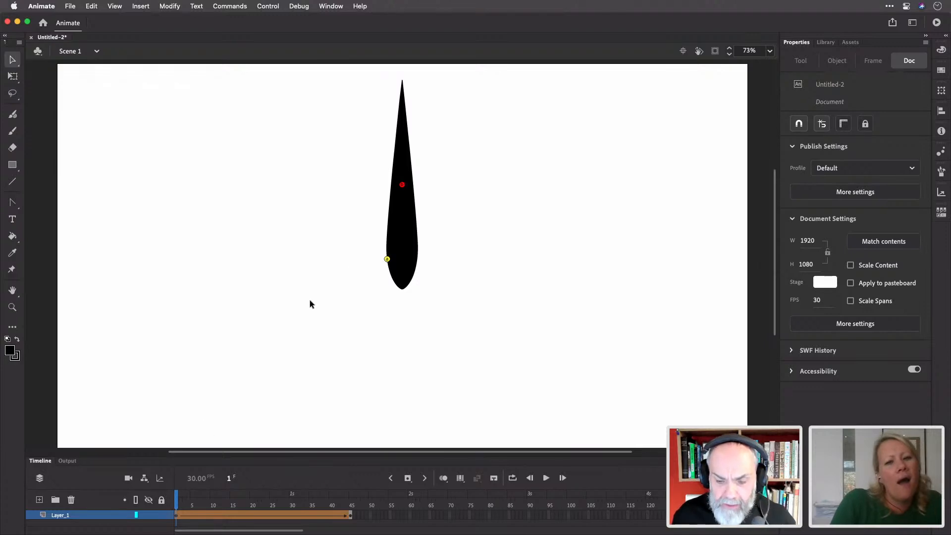
pyautogui.moveTo(402, 184); pyautogui.dragTo(417, 258)
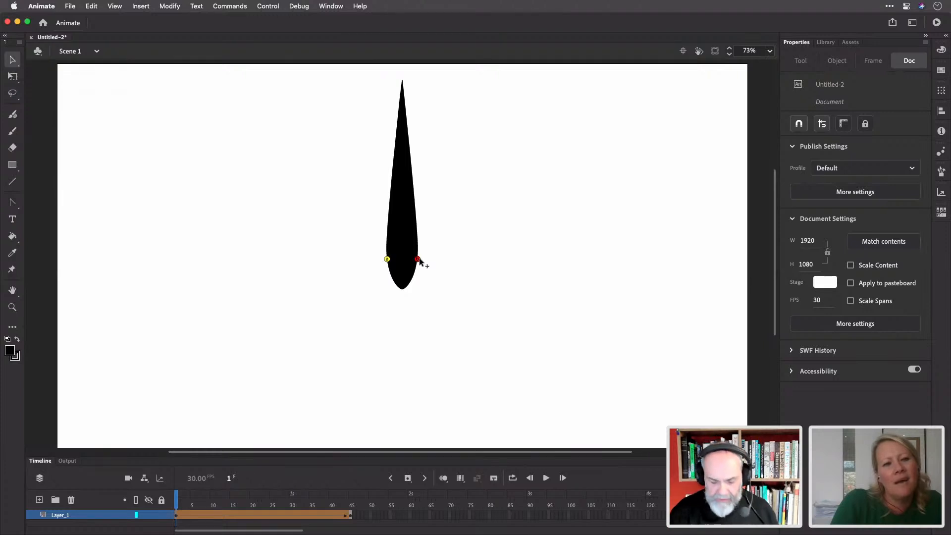
pyautogui.press('super+shift+h')
pyautogui.moveTo(402, 184); pyautogui.dragTo(396, 80)
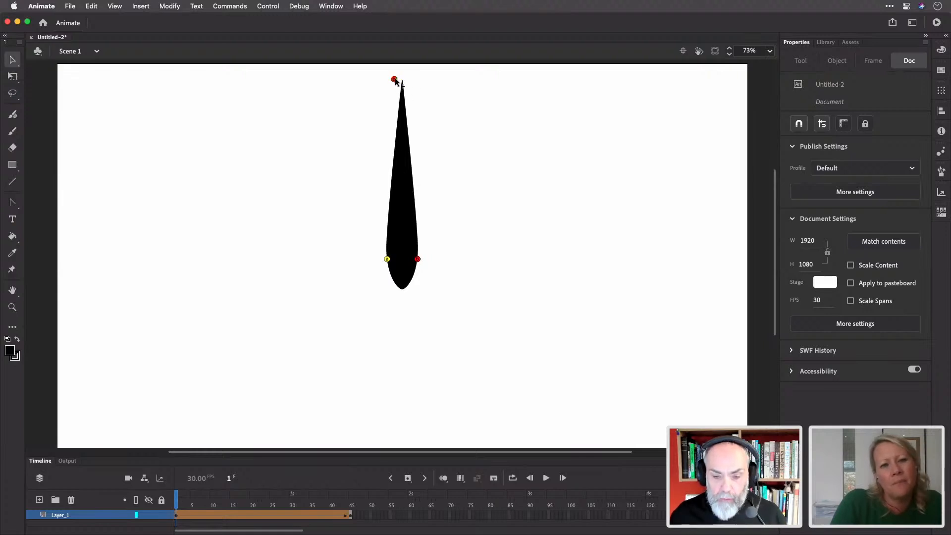
pyautogui.press('super+shift+h')
pyautogui.moveTo(403, 187); pyautogui.dragTo(425, 95)
# Zoom in and set both tip hints on the tip's top edge, then move to frame 45
pyautogui.press('z')
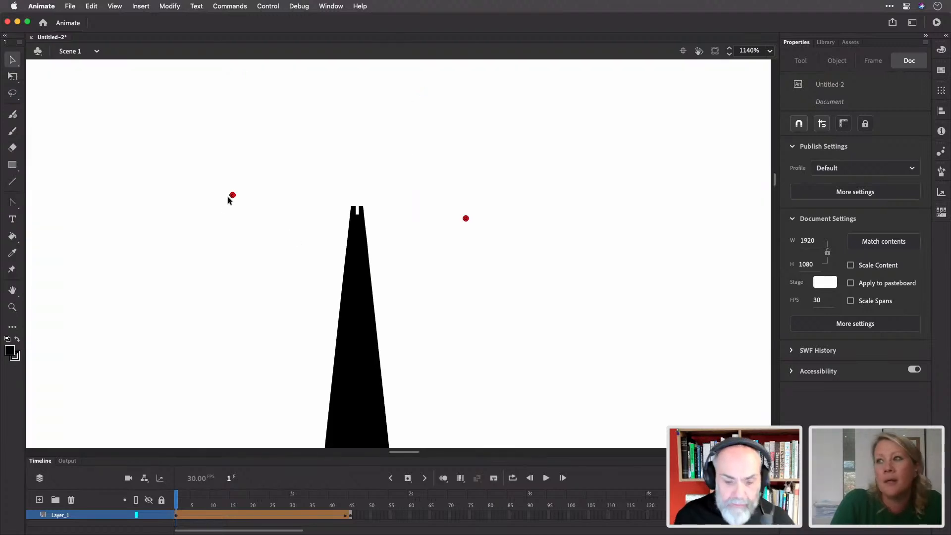
pyautogui.moveTo(233, 196); pyautogui.dragTo(432, 236)
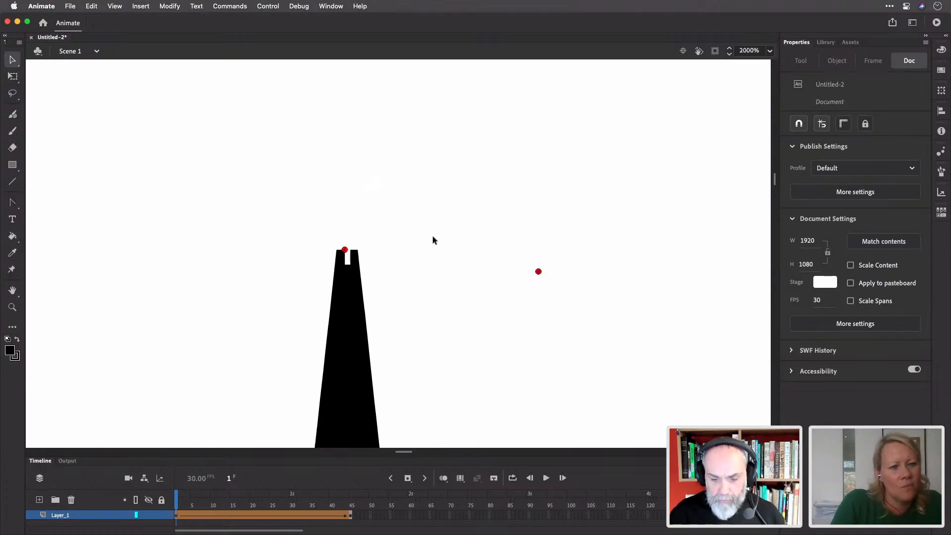
pyautogui.moveTo(539, 271); pyautogui.dragTo(350, 250)
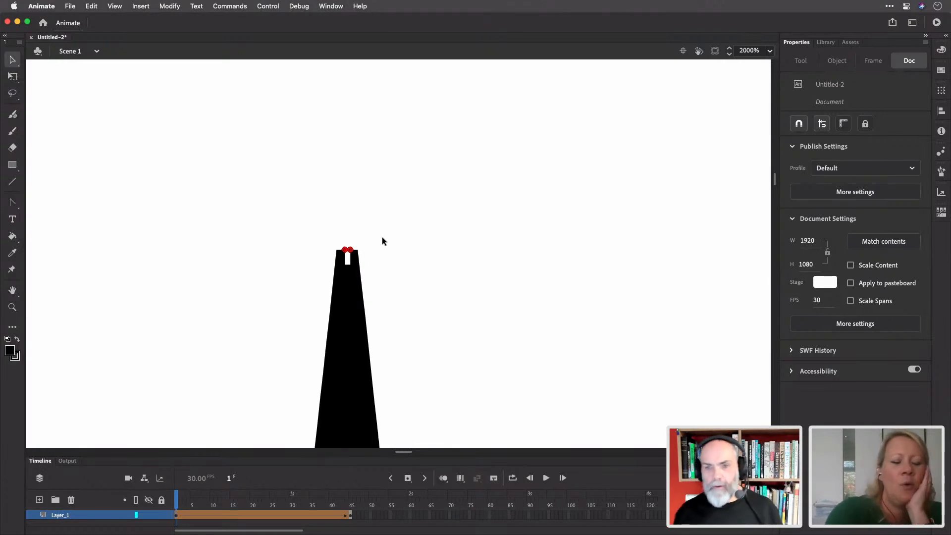
pyautogui.moveTo(177, 501); pyautogui.dragTo(353, 501)
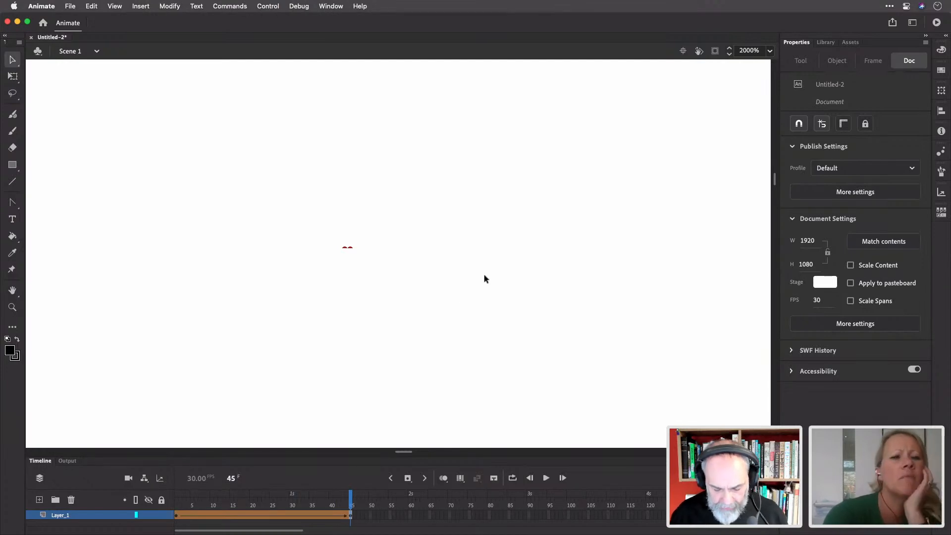
# Fit the nib in view, drag two hints to the slit top and one to the lower-right curve, then preview from frame 1
pyautogui.press('super+2')
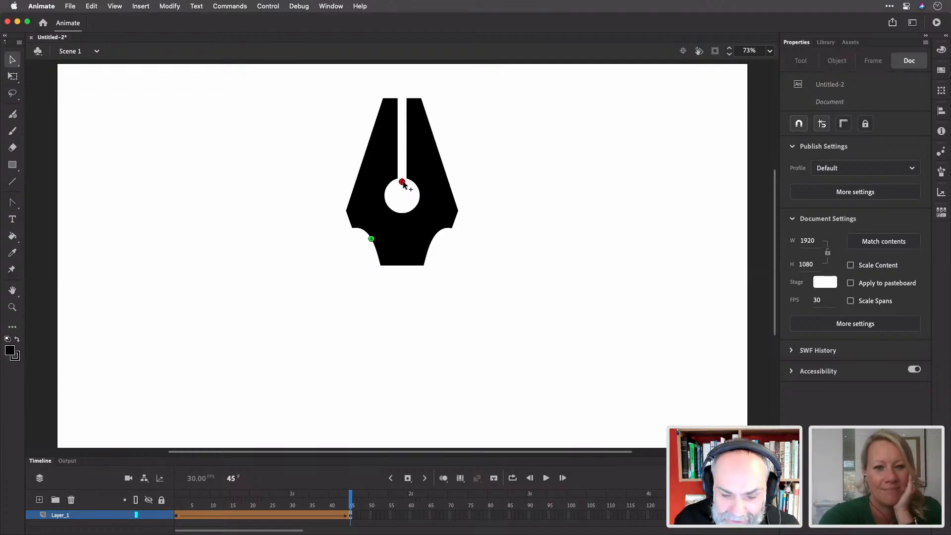
pyautogui.moveTo(401, 182); pyautogui.dragTo(406, 98)
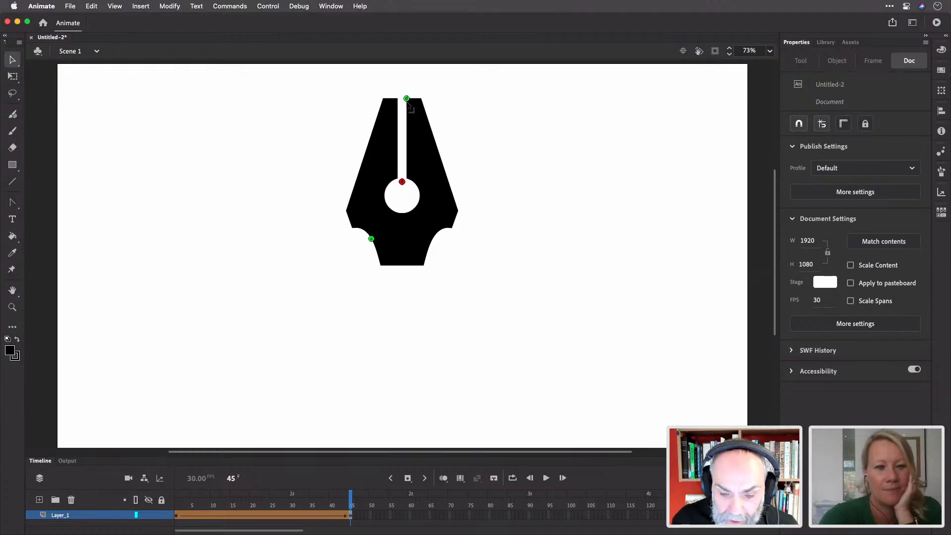
pyautogui.moveTo(402, 181); pyautogui.dragTo(398, 98)
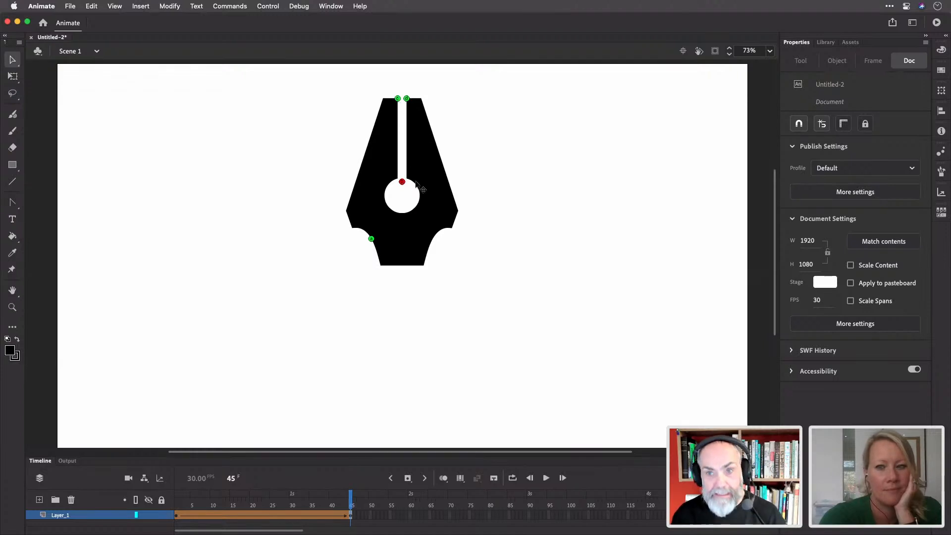
pyautogui.moveTo(402, 182); pyautogui.dragTo(433, 239)
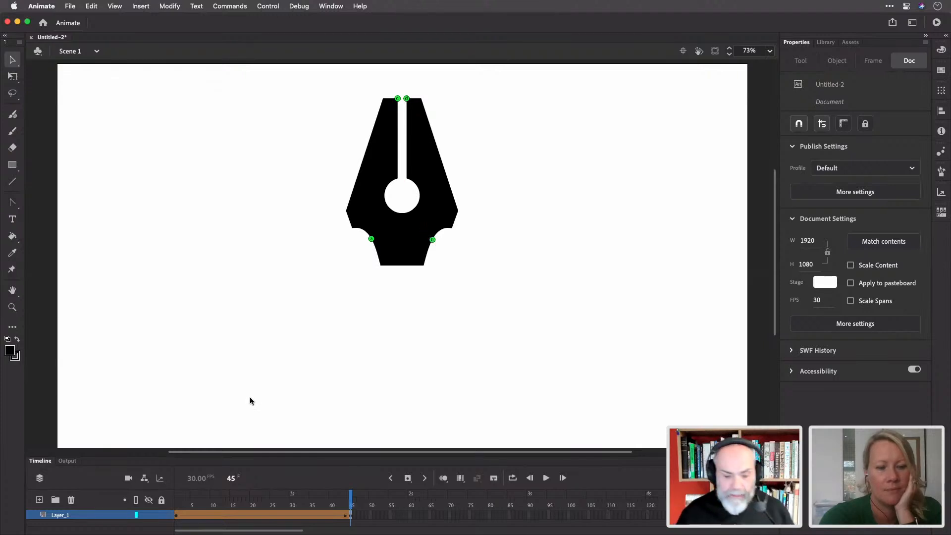
pyautogui.click(178, 505)
pyautogui.moveTo(179, 506)
pyautogui.mouseDown()
pyautogui.moveTo(352, 510)
pyautogui.moveTo(199, 487)
pyautogui.moveTo(174, 491)
pyautogui.moveTo(381, 497)
pyautogui.moveTo(213, 487)
pyautogui.moveTo(176, 491)
pyautogui.moveTo(379, 492)
pyautogui.moveTo(169, 497)
pyautogui.mouseUp()
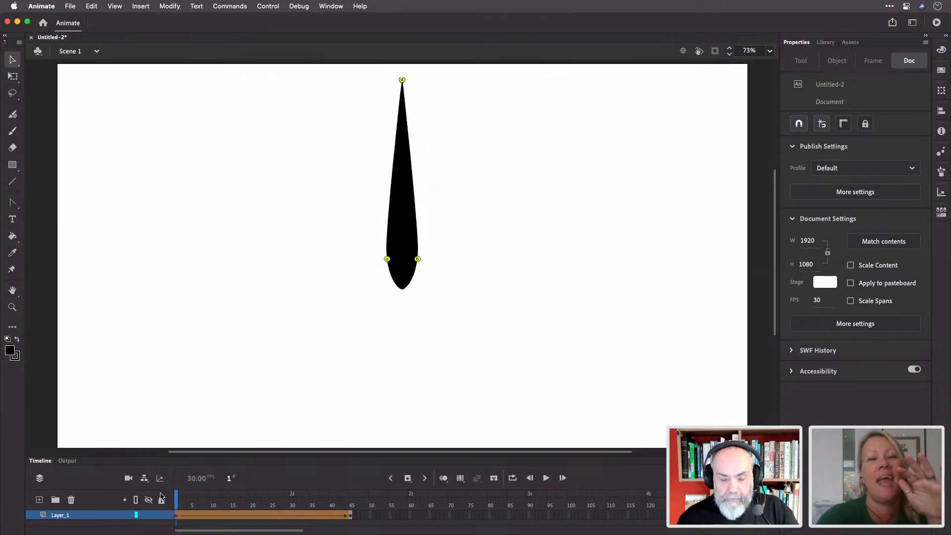
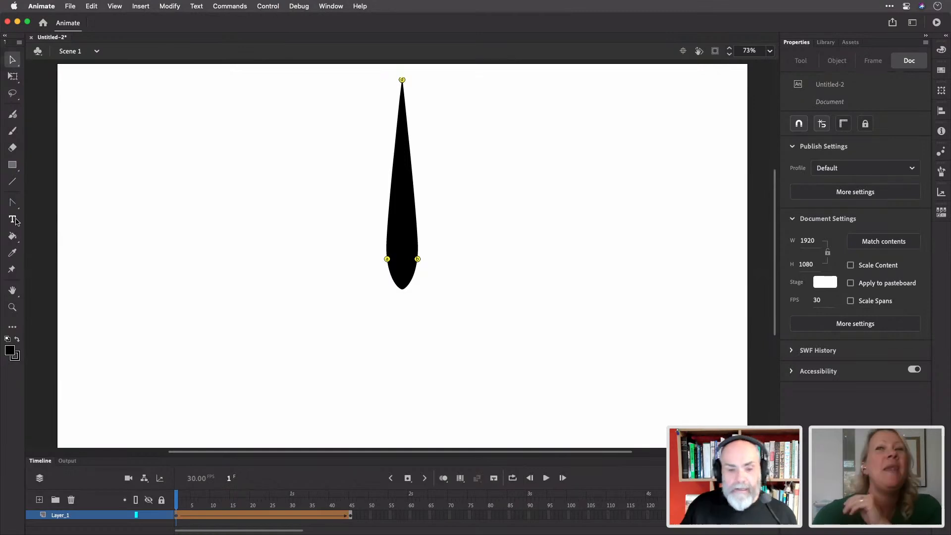
# Save the teardrop drawing as morph.fla in the Desktop's Film Club Archer folder
pyautogui.press('cmd+s')
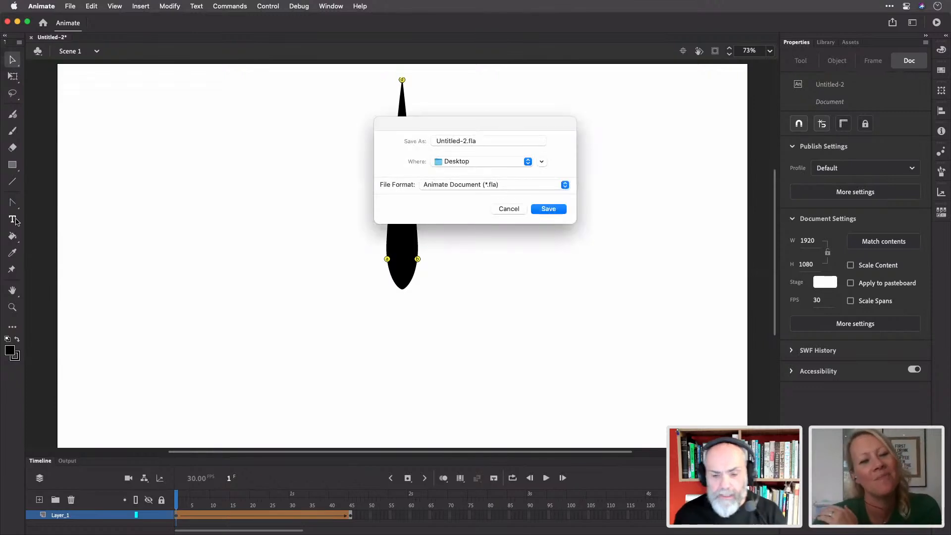
pyautogui.click(542, 161)
pyautogui.click(388, 198)
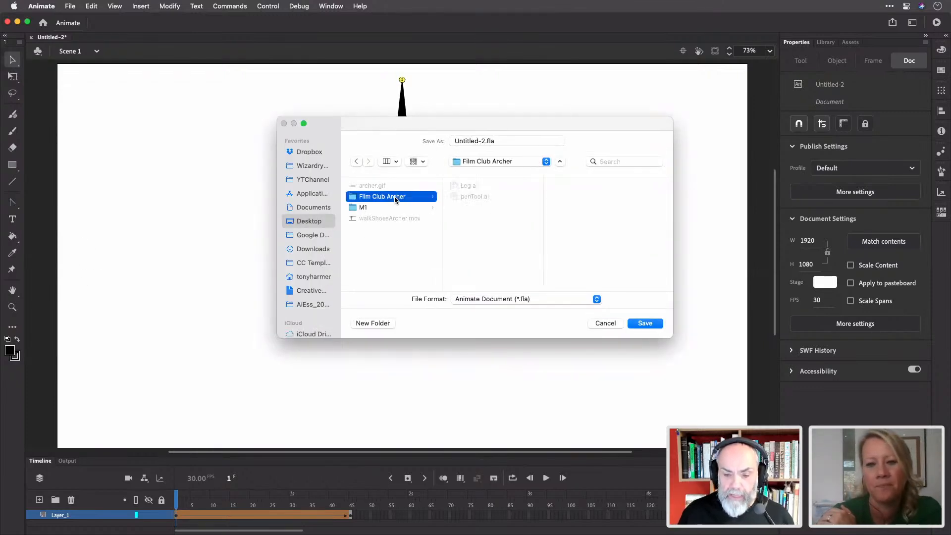
pyautogui.click(481, 142)
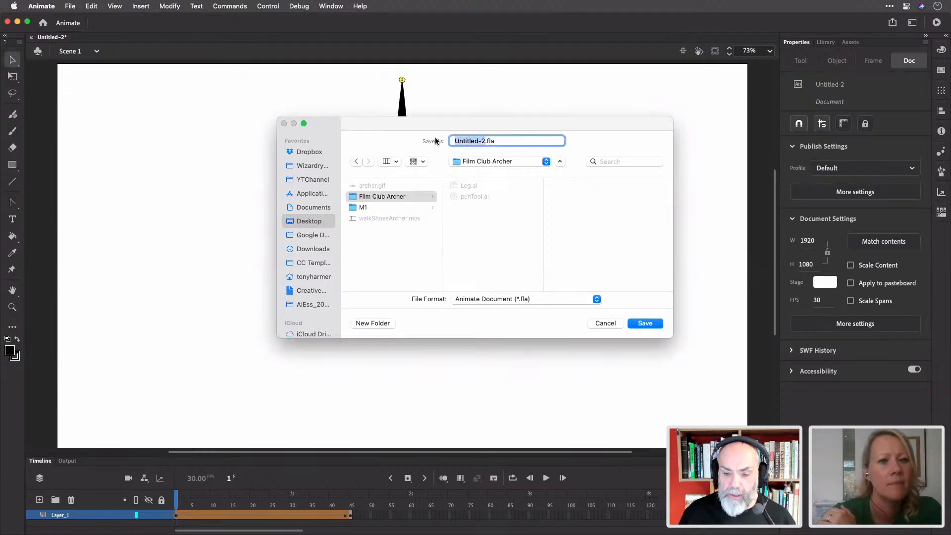
pyautogui.write('morph')
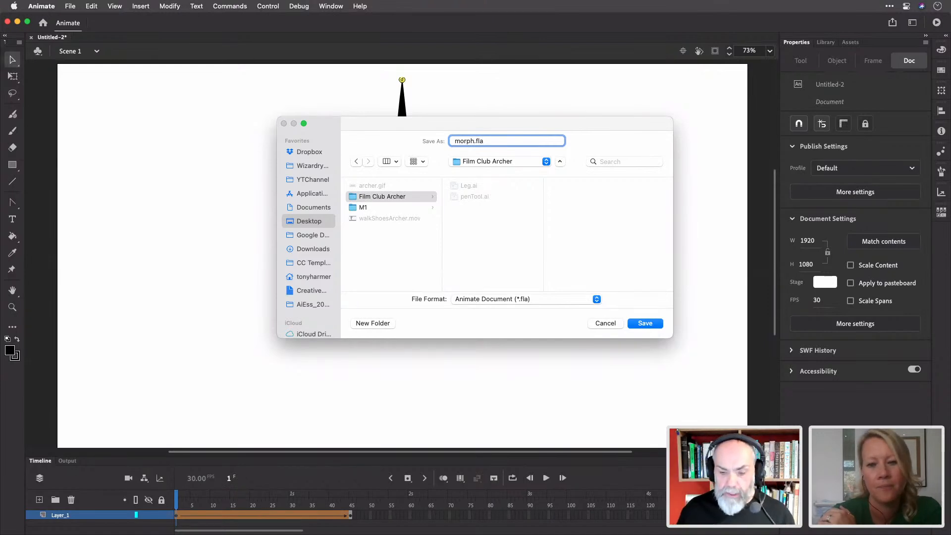
pyautogui.press('Return')
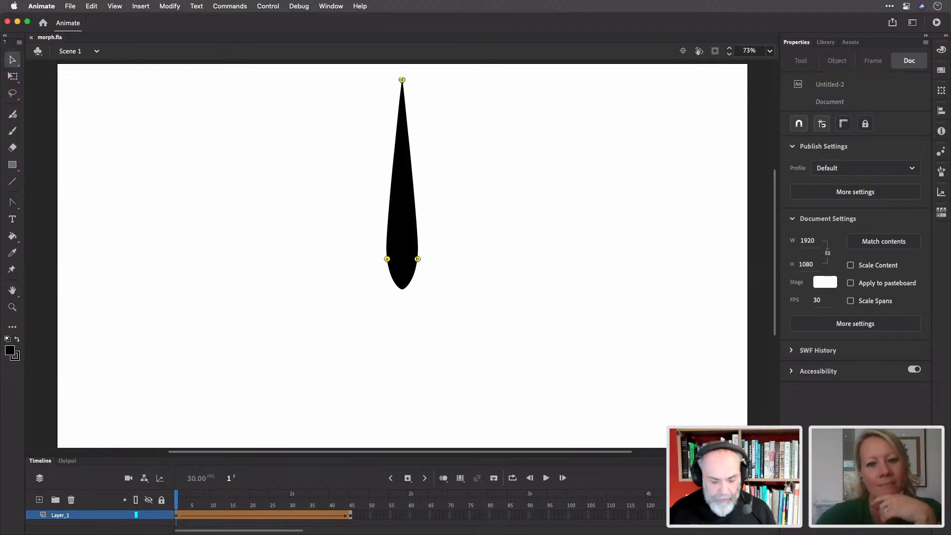
pyautogui.press('super+Tab')
# Launch Adobe After Effects 2022 from a Spotlight search for 'after' and bring it forward
pyautogui.press('super+shift+Tab')
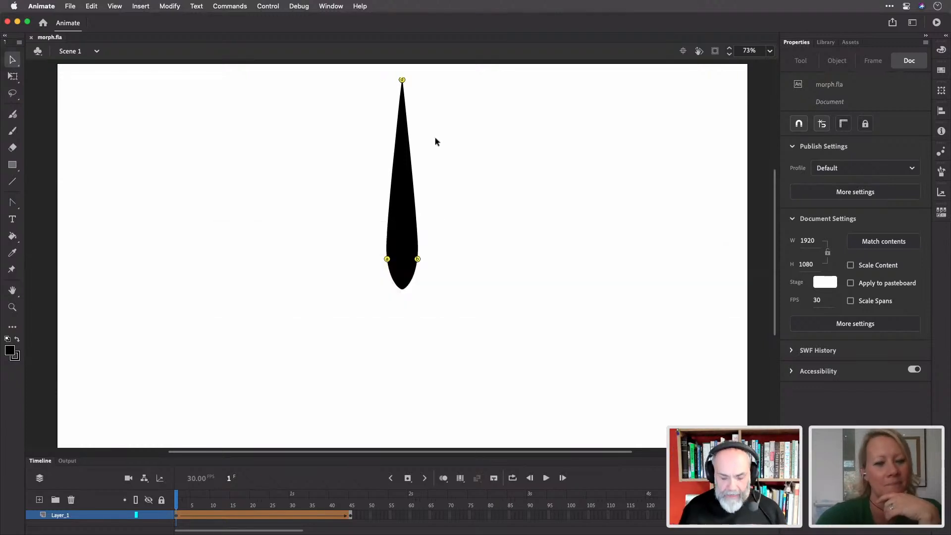
pyautogui.press('super+space')
pyautogui.write('after')
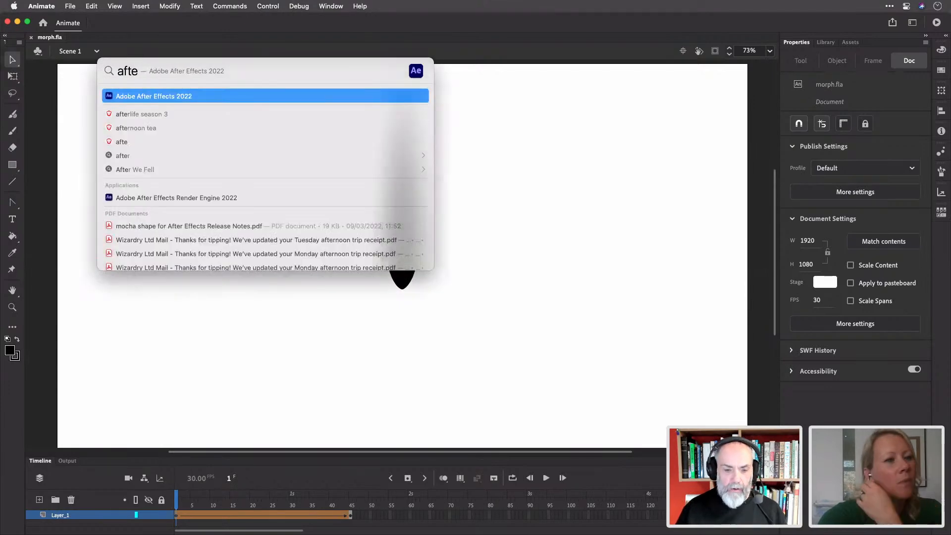
pyautogui.press('Return')
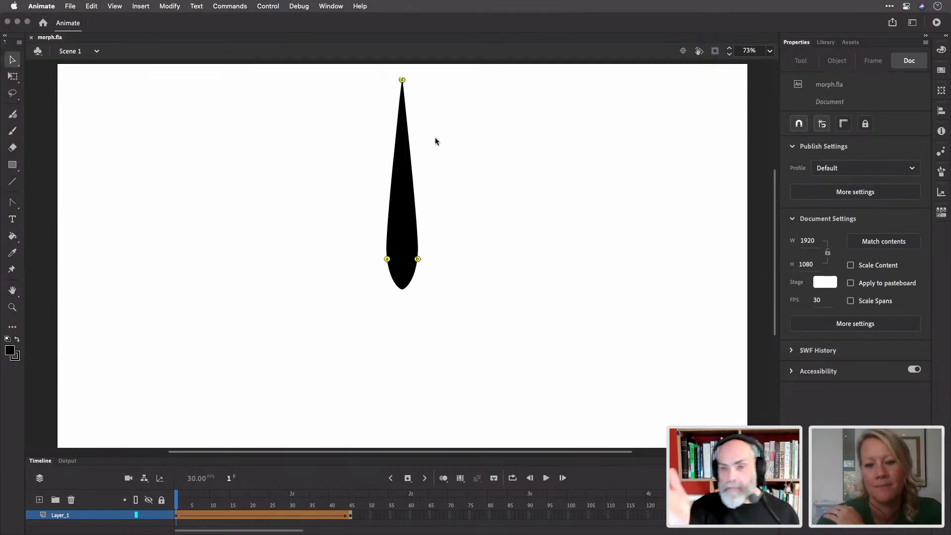
pyautogui.press('super+Tab')
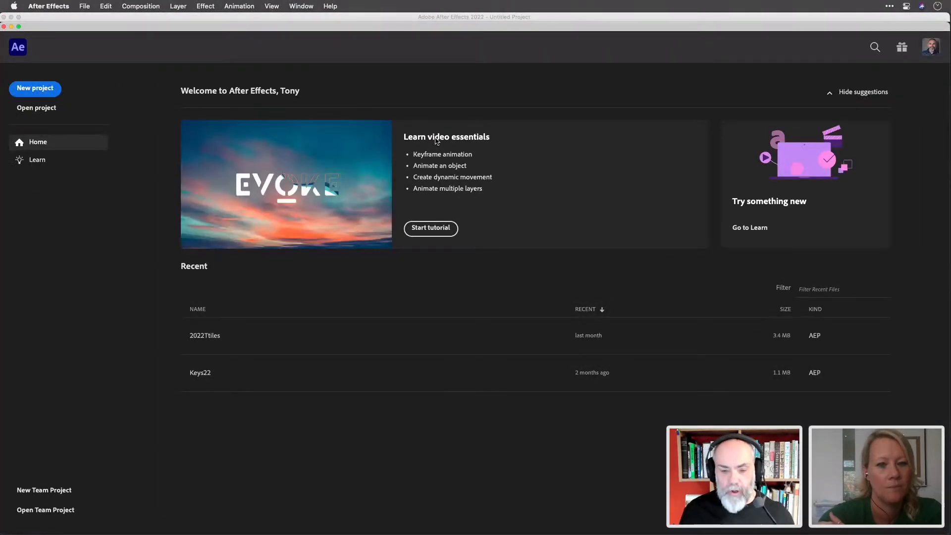
# Create a new project and import morph.fla from Desktop > Film Club Archer with default import preferences
pyautogui.click(47, 87)
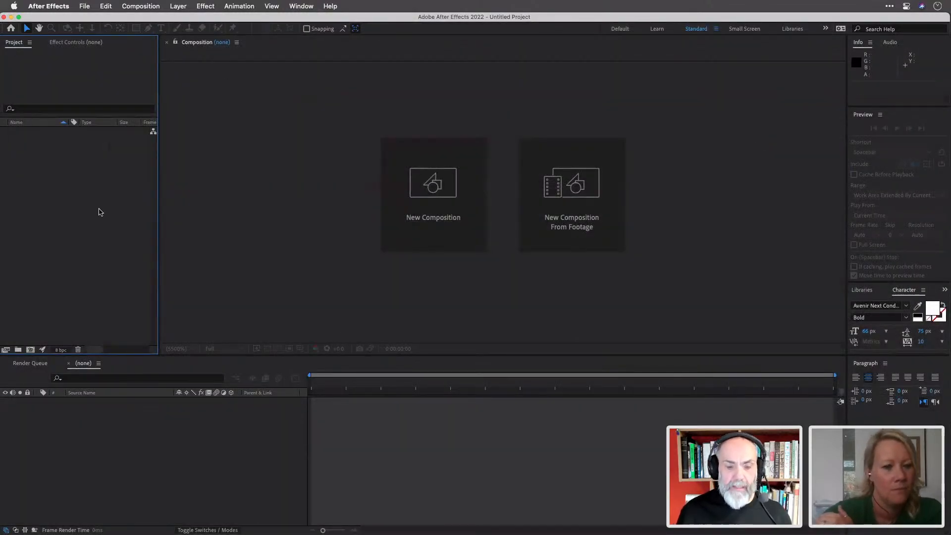
pyautogui.doubleClick(99, 212)
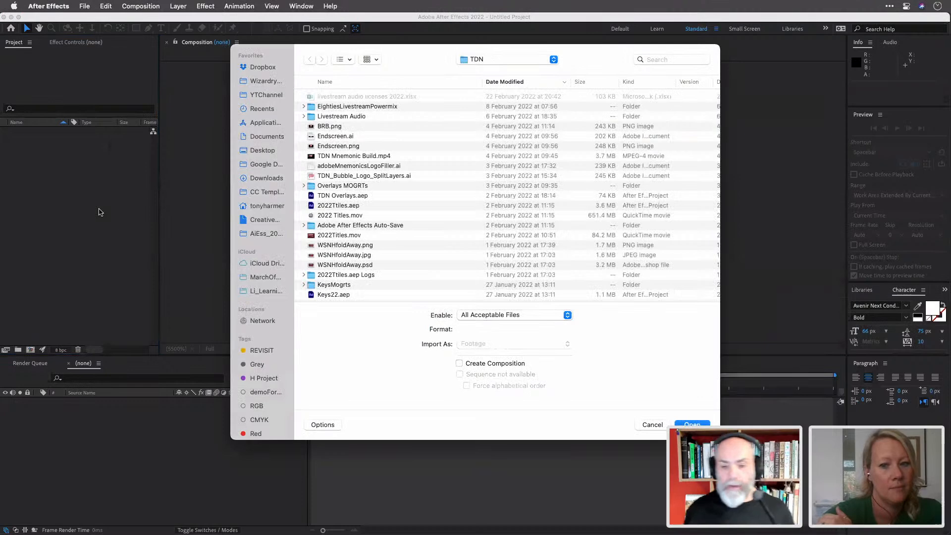
pyautogui.press('super+d')
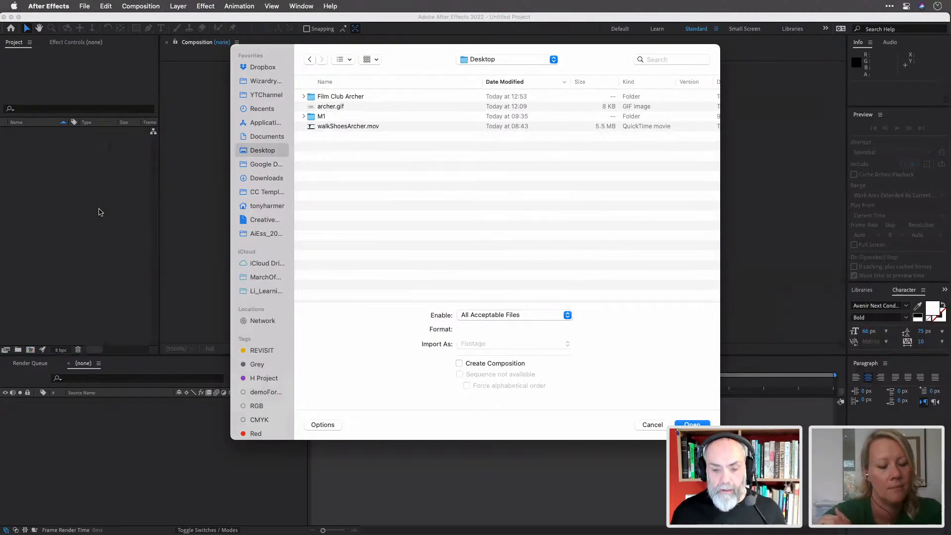
pyautogui.doubleClick(315, 97)
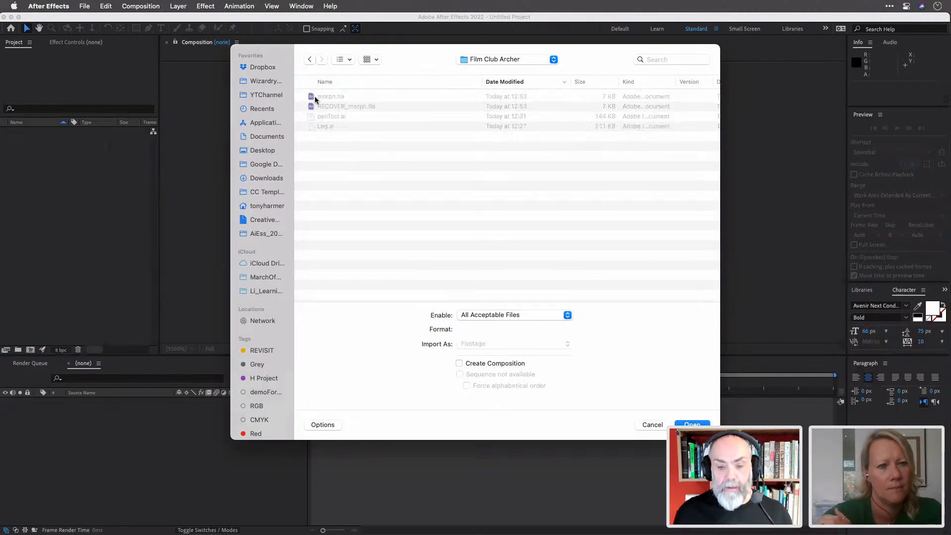
pyautogui.click(334, 98)
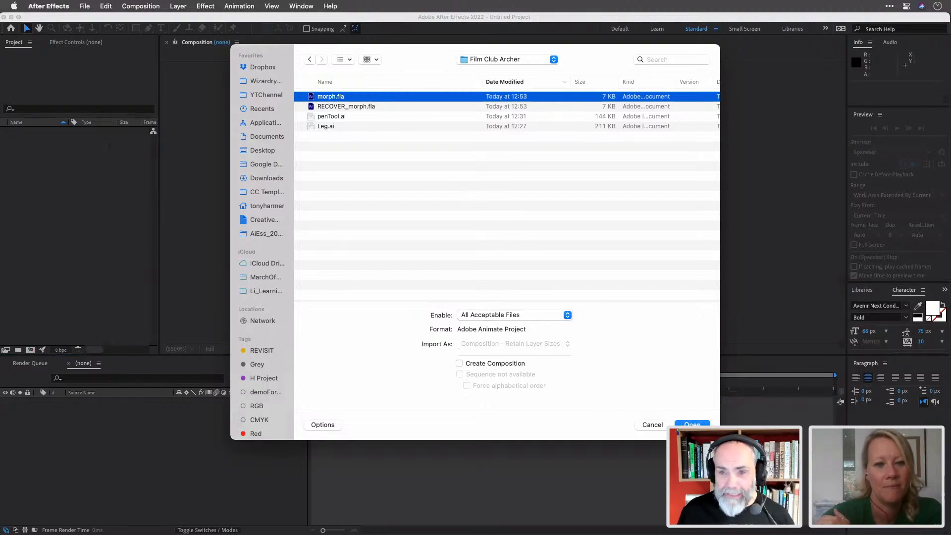
pyautogui.click(699, 424)
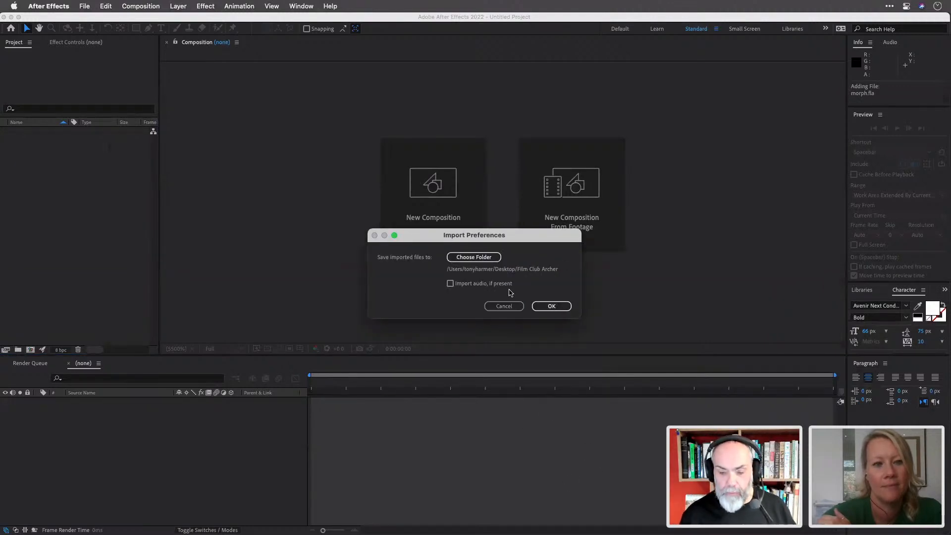
pyautogui.click(563, 307)
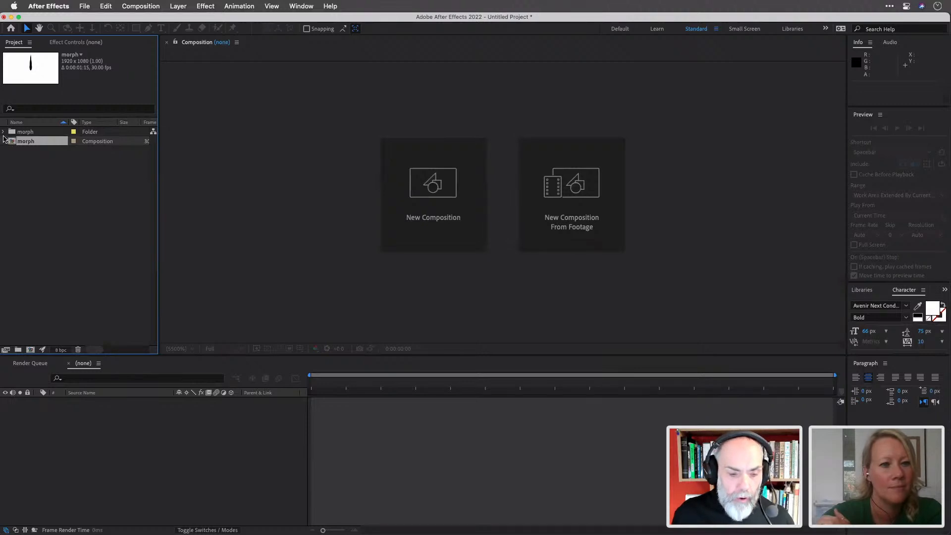
# Check the SWF inside the morph folder, then open the morph composition showing Layer_1
pyautogui.click(4, 132)
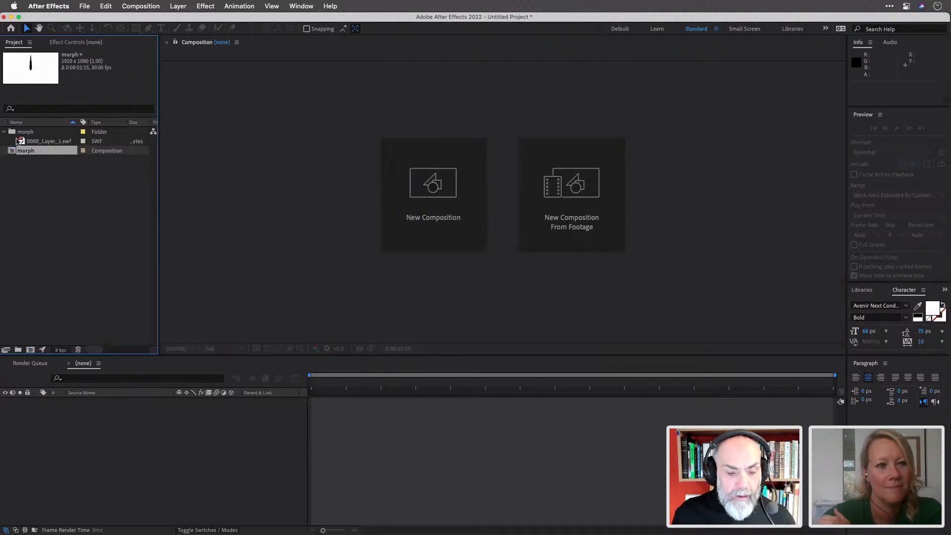
pyautogui.click(21, 142)
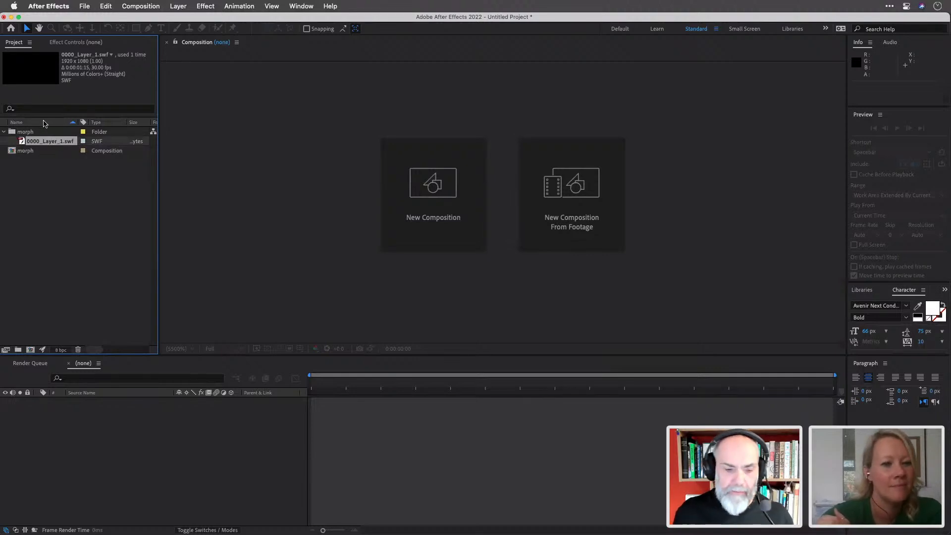
pyautogui.click(5, 133)
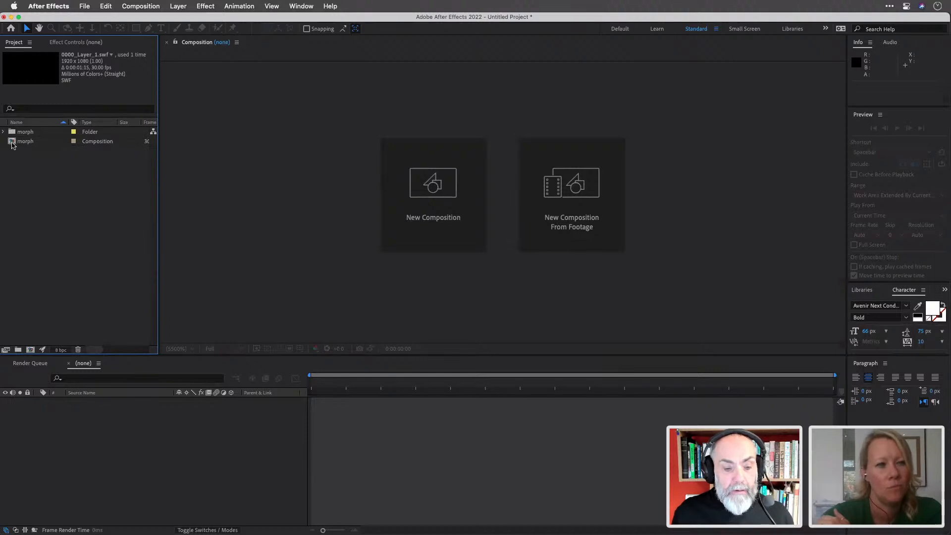
pyautogui.click(13, 143)
pyautogui.doubleClick(13, 142)
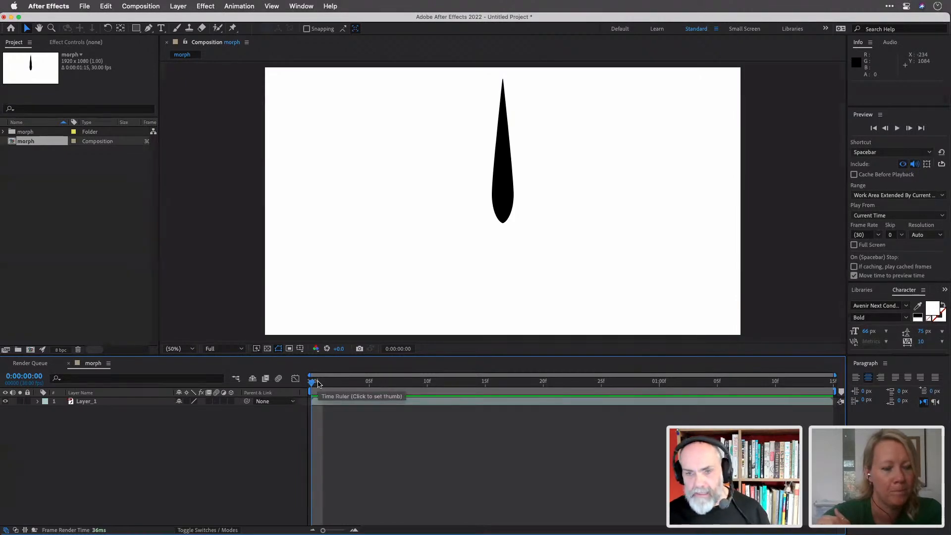
pyautogui.click(324, 383)
pyautogui.moveTo(324, 385); pyautogui.dragTo(230, 374)
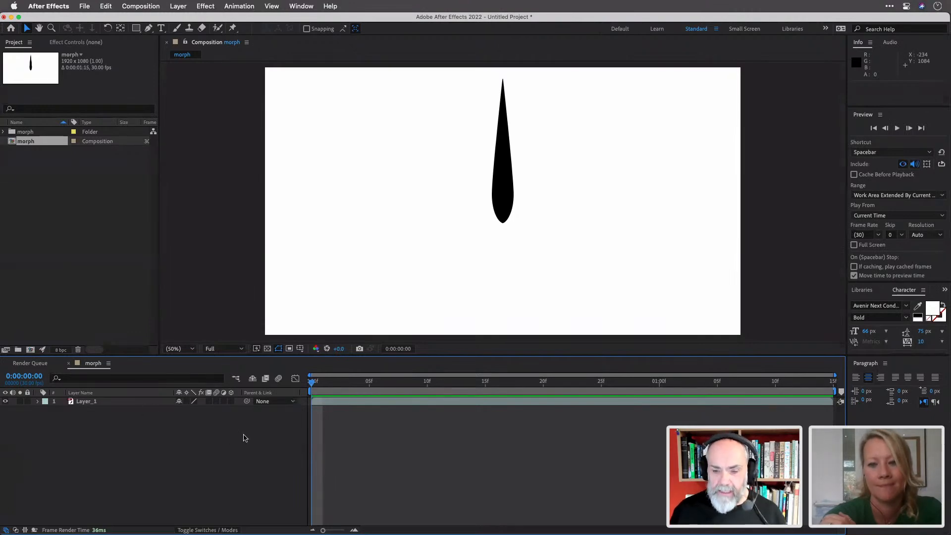
pyautogui.click(502, 201)
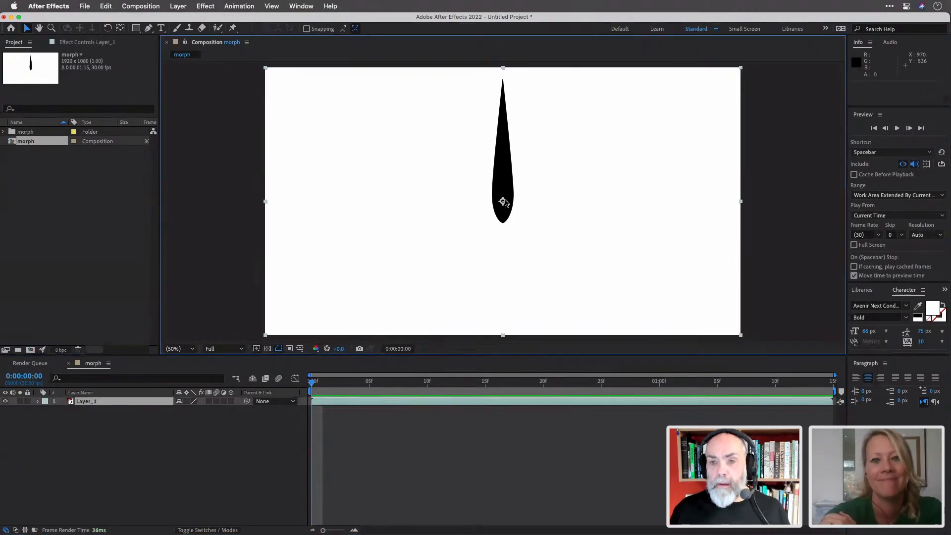
pyautogui.moveTo(503, 202)
pyautogui.mouseDown()
pyautogui.moveTo(605, 208)
pyautogui.moveTo(531, 246)
pyautogui.moveTo(778, 218)
pyautogui.moveTo(503, 201)
pyautogui.mouseUp()
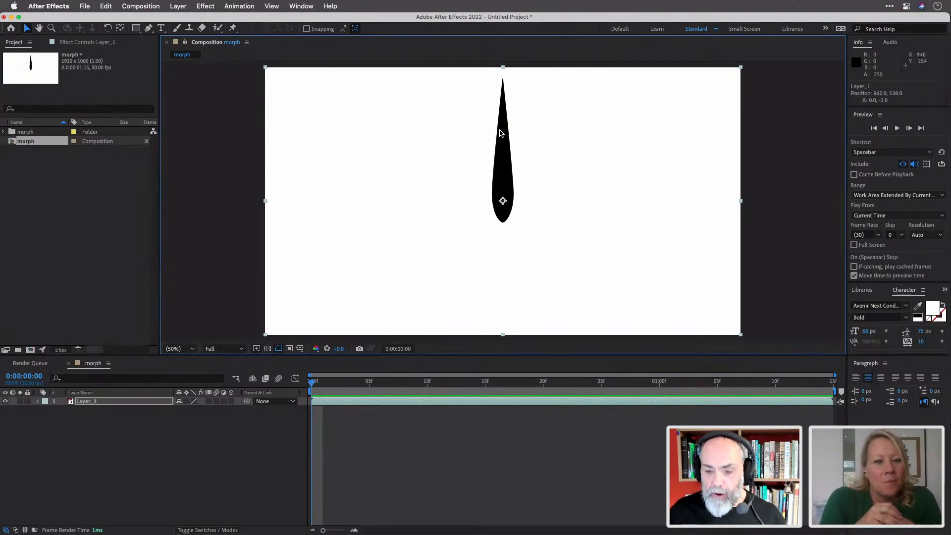
# Back in Illustrator, deselect the pen-nib shape and create a new blank document
pyautogui.press('super+Tab')
pyautogui.press('super+Tab')
pyautogui.press('super+Tab')
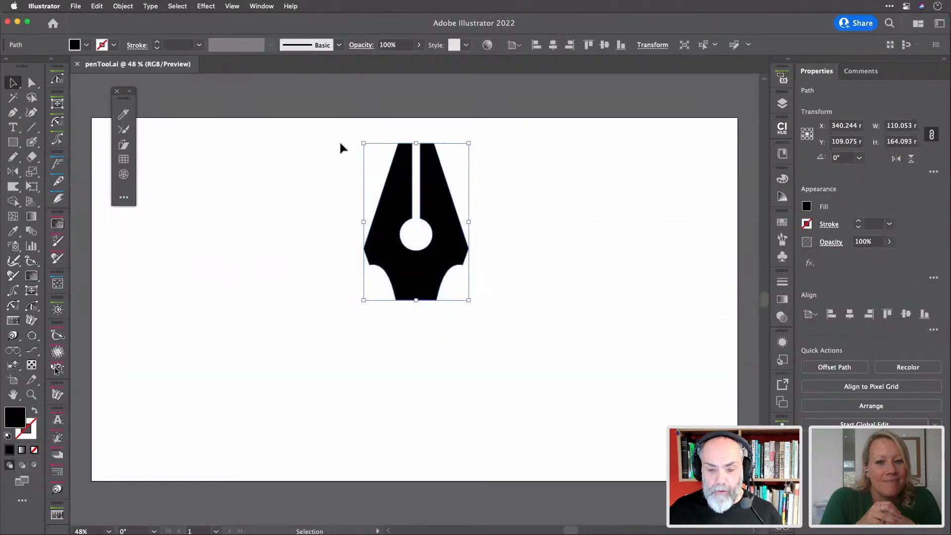
pyautogui.click(347, 143)
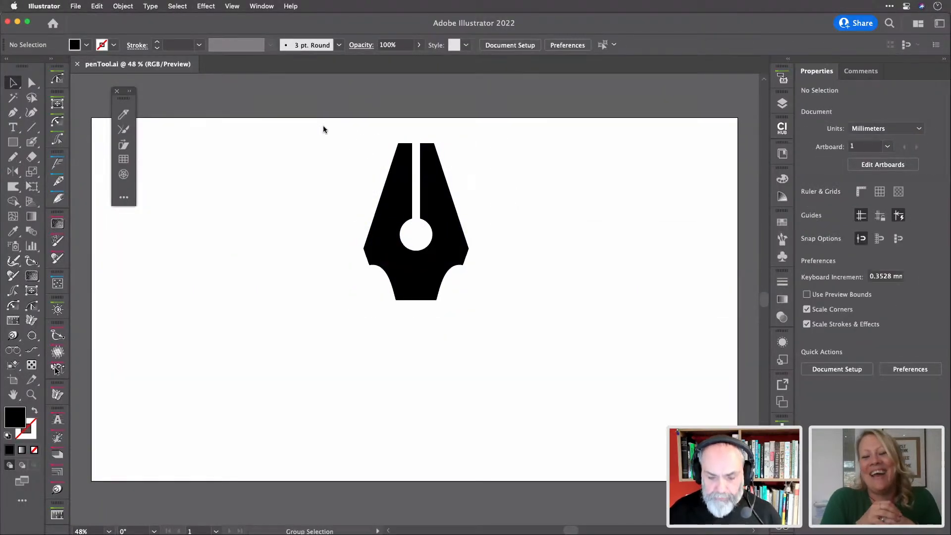
pyautogui.press('super+alt+n')
# Add a placeholder text line, search fonts for 'bla' without applying one, then delete the text
pyautogui.click(12, 127)
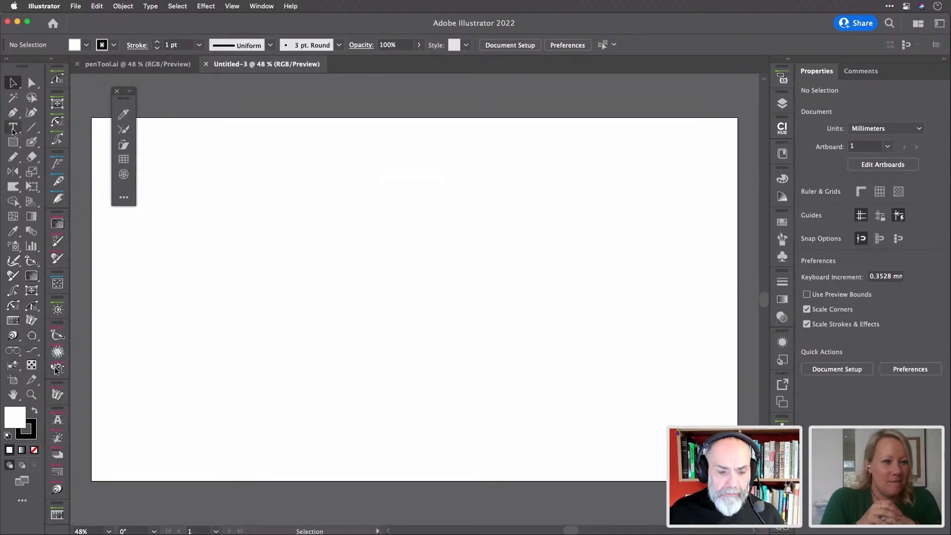
pyautogui.click(352, 156)
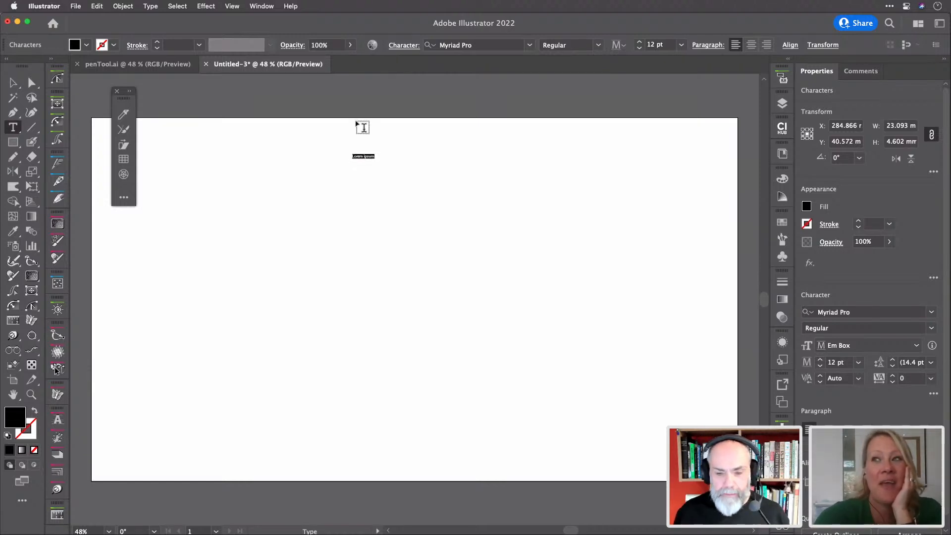
pyautogui.click(487, 45)
pyautogui.write('blac')
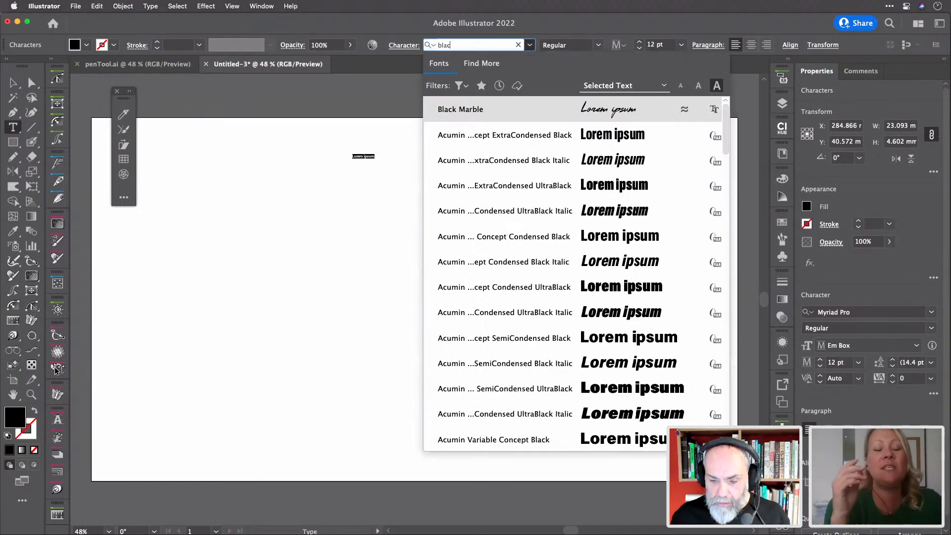
pyautogui.click(707, 28)
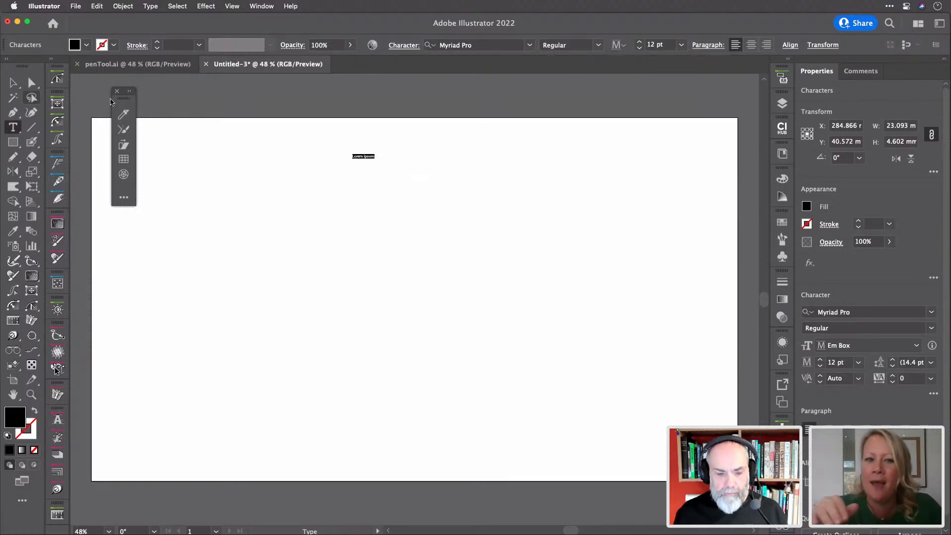
pyautogui.click(12, 83)
pyautogui.press('Delete')
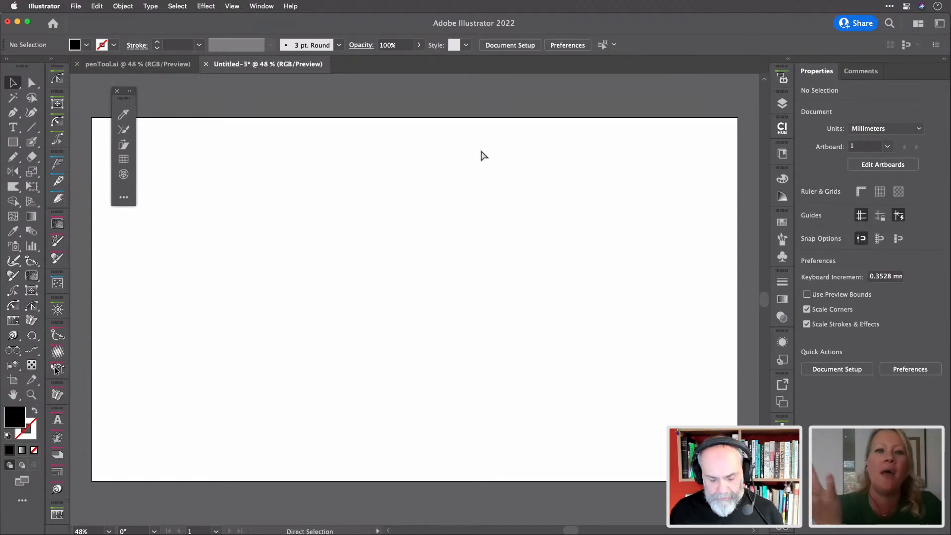
# Drag the host's portrait from the Finder Hosts folder onto the artboard and centre it
pyautogui.press('super+Tab')
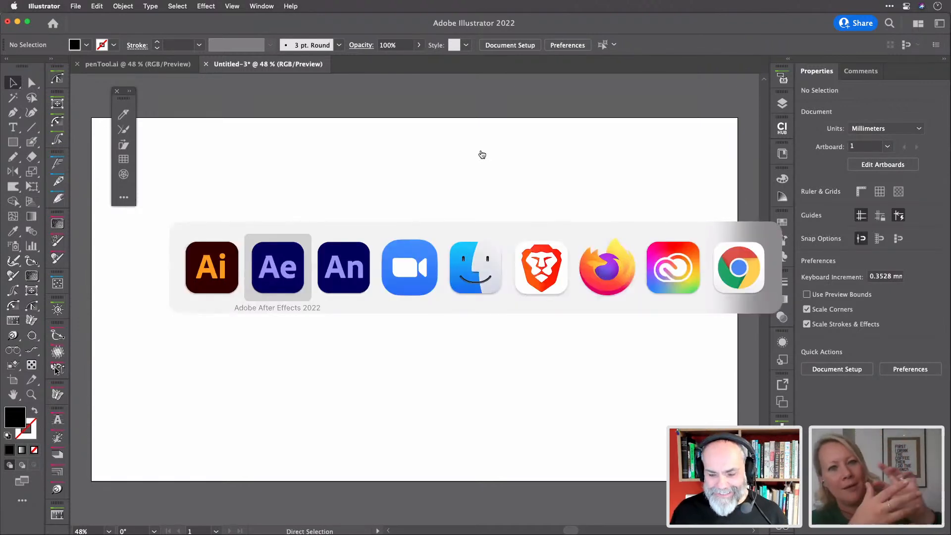
pyautogui.press('super+Tab')
pyautogui.press('super+Tab')
pyautogui.press('super+Tab')
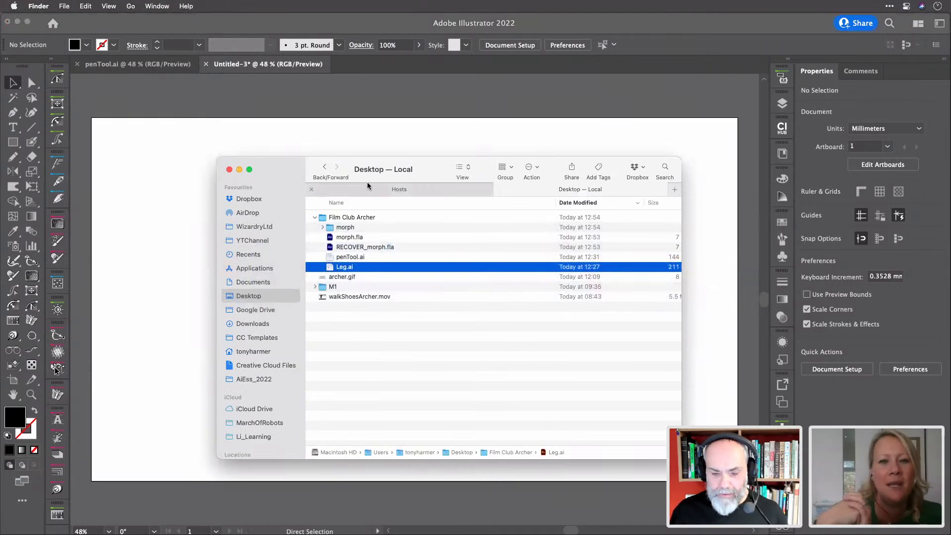
pyautogui.click(383, 191)
pyautogui.moveTo(323, 307); pyautogui.dragTo(151, 292)
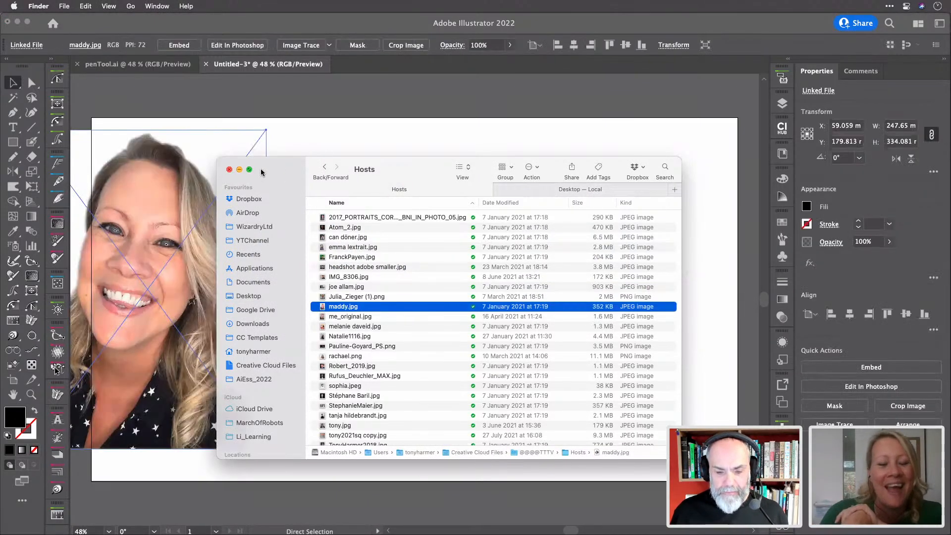
pyautogui.moveTo(291, 163); pyautogui.dragTo(488, 151)
pyautogui.click(206, 190)
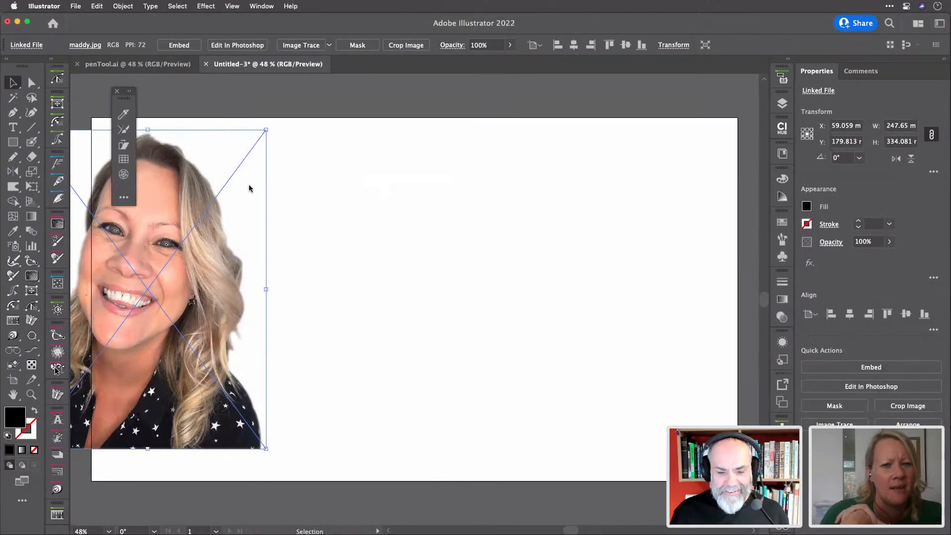
pyautogui.moveTo(188, 204); pyautogui.dragTo(441, 208)
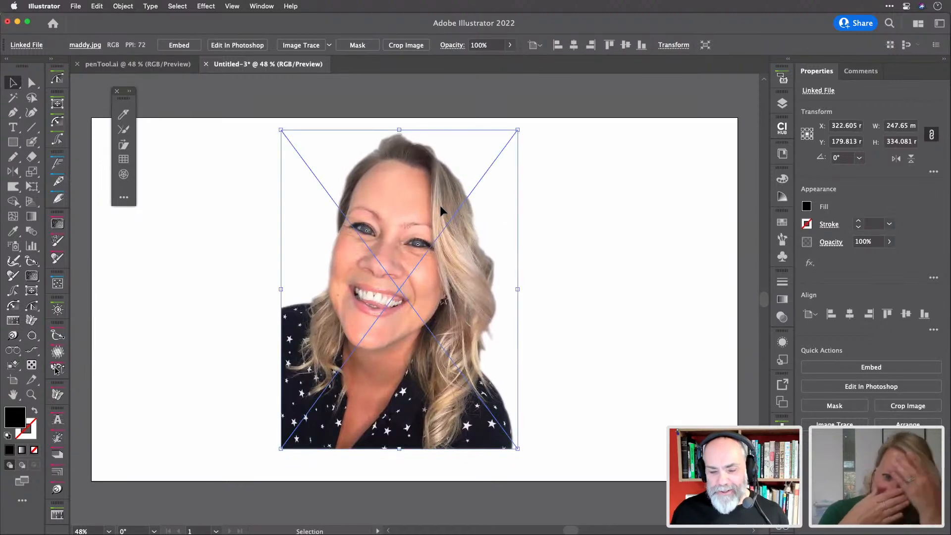
pyautogui.press('a')
pyautogui.press('super+Tab')
pyautogui.press('super+Tab')
pyautogui.press('super+Tab')
pyautogui.press('super+Tab')
pyautogui.press('super+Tab')
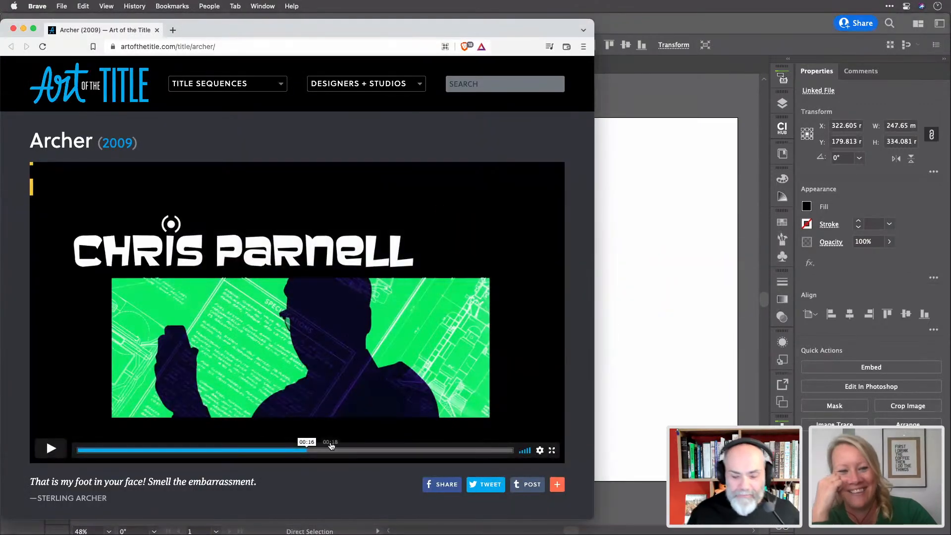
pyautogui.moveTo(314, 456); pyautogui.dragTo(254, 440)
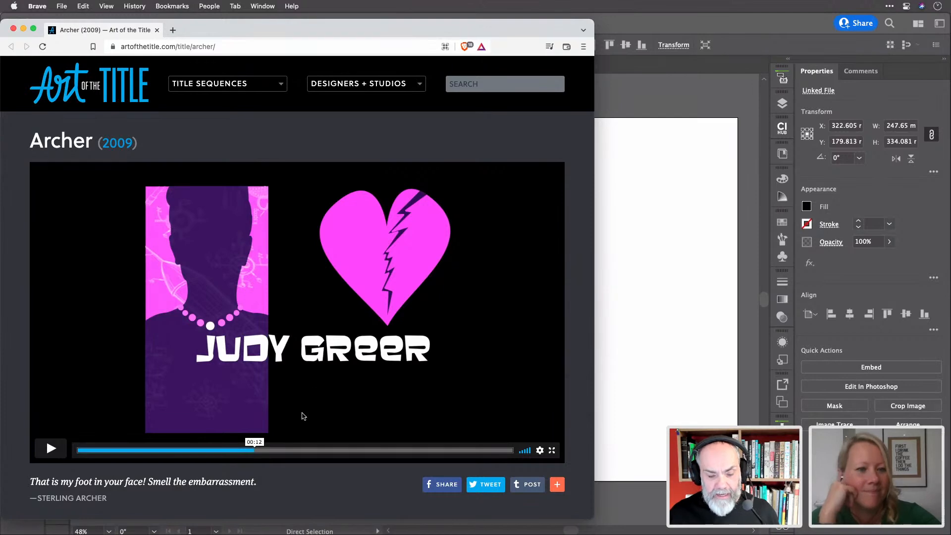
pyautogui.moveTo(256, 449); pyautogui.dragTo(311, 439)
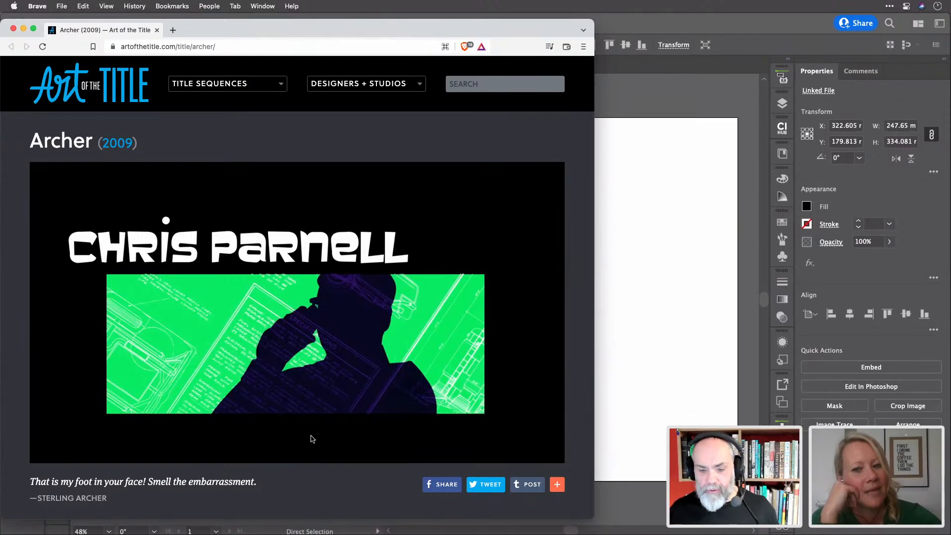
pyautogui.moveTo(277, 441)
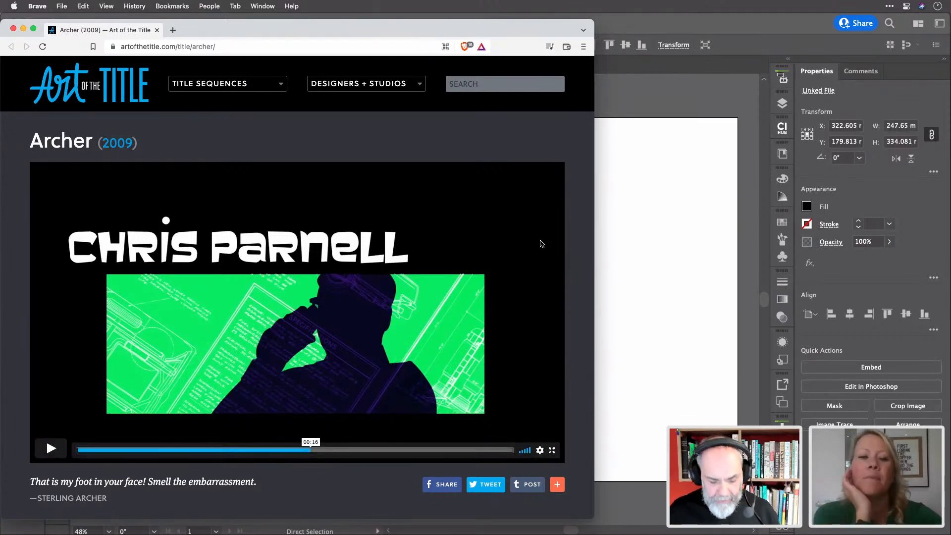
pyautogui.press('super+Tab')
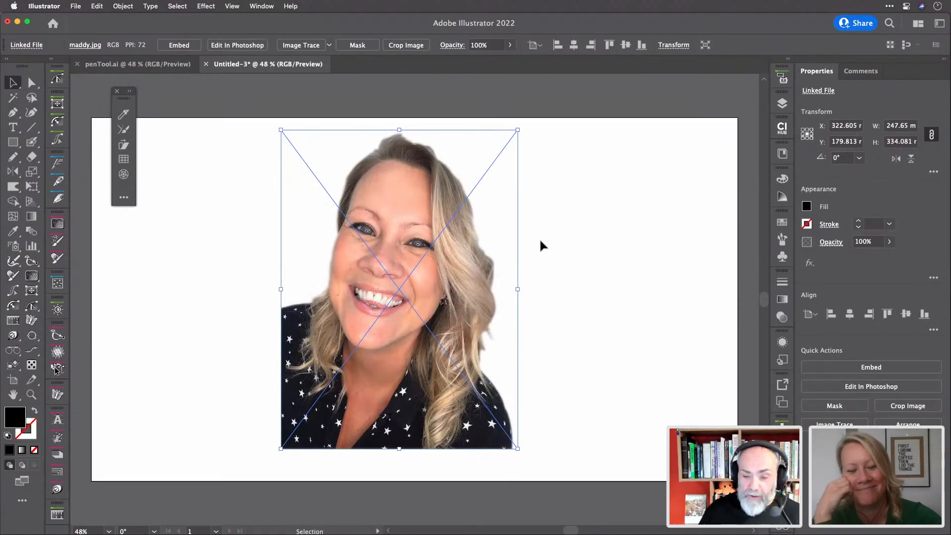
# Move the photo onto a new Layer 2 set as Template, then make Layer 1 active
pyautogui.click(782, 104)
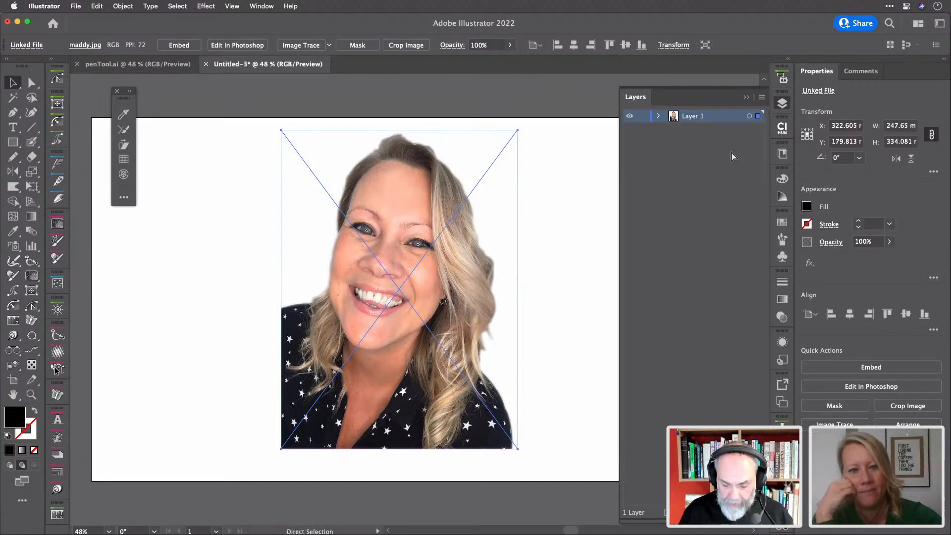
pyautogui.press('super+l')
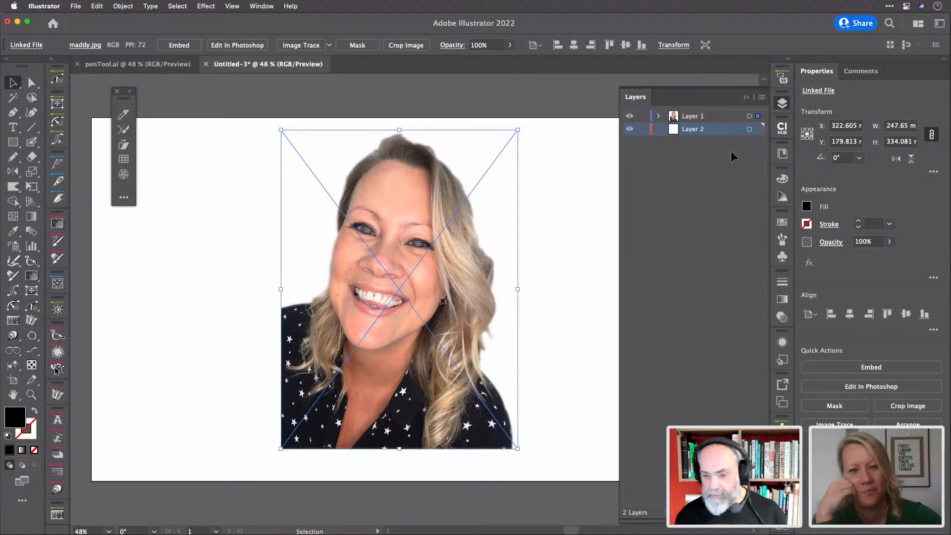
pyautogui.moveTo(758, 116)
pyautogui.mouseDown()
pyautogui.moveTo(759, 139)
pyautogui.moveTo(758, 130)
pyautogui.mouseUp()
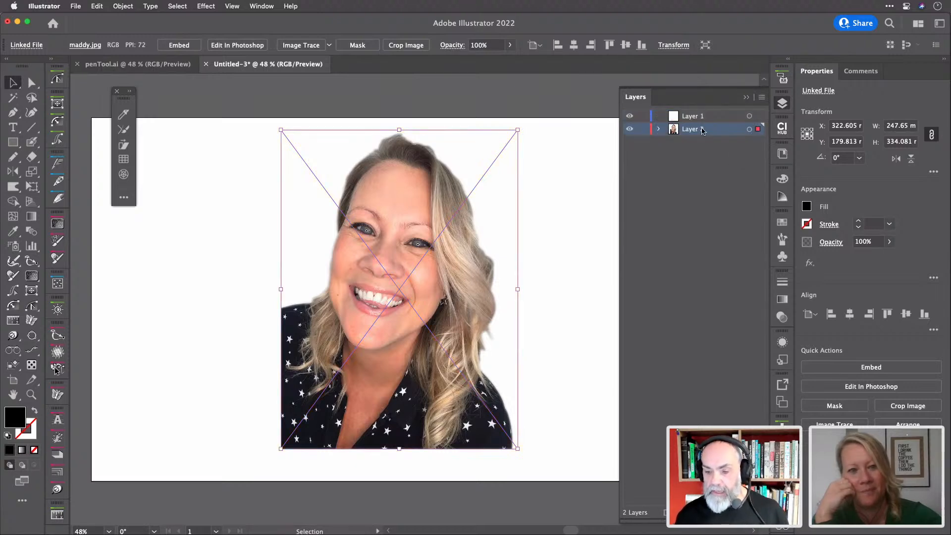
pyautogui.doubleClick(722, 130)
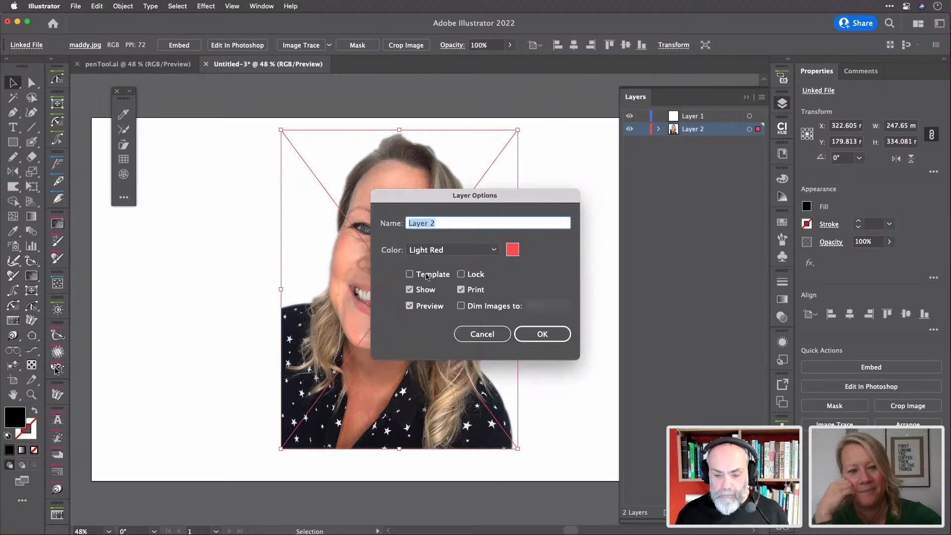
pyautogui.click(409, 274)
pyautogui.click(542, 334)
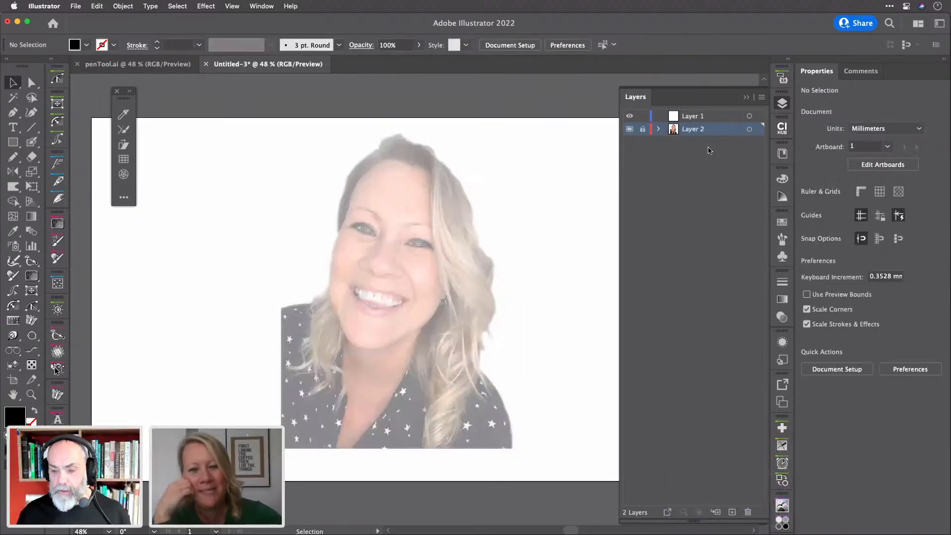
pyautogui.click(708, 119)
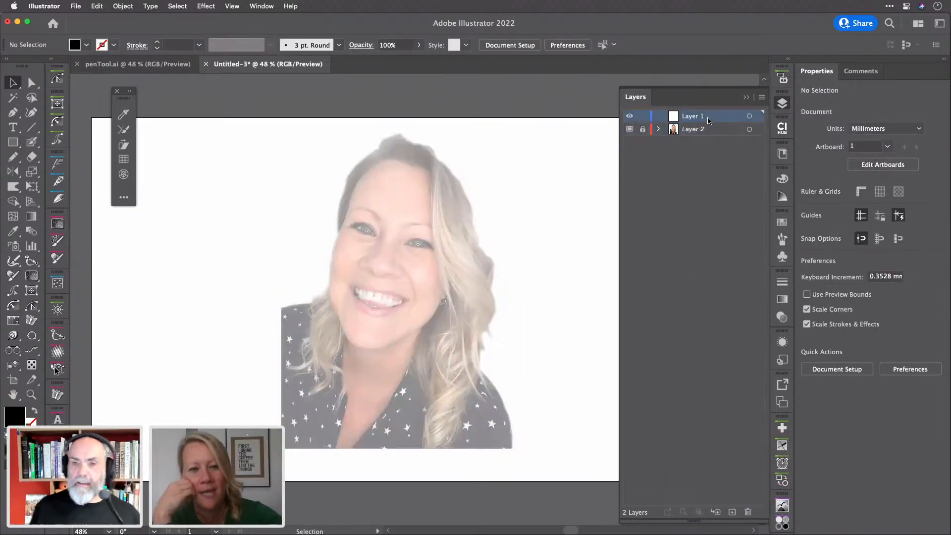
# Paint a thick black outline around the head and shoulders using the Blob Brush
pyautogui.hotkey('shift', 'b')
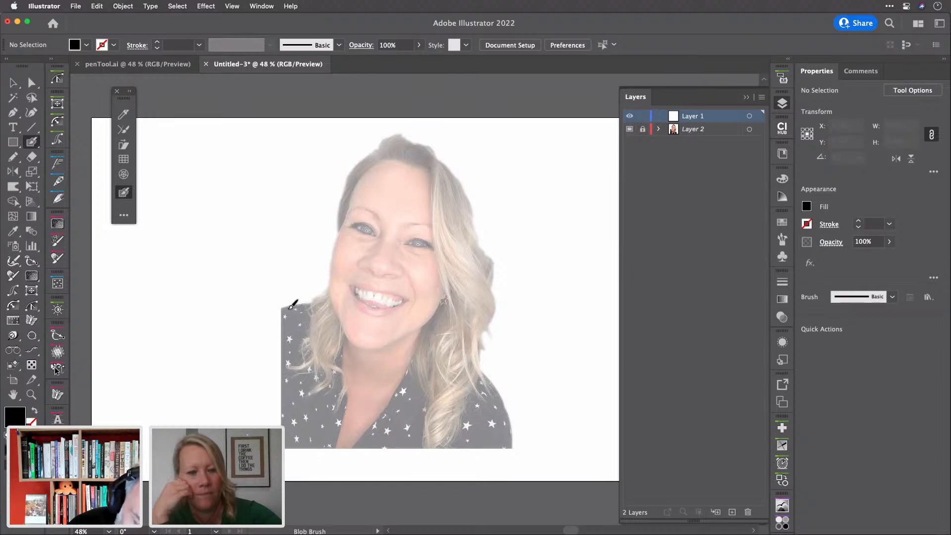
pyautogui.moveTo(281, 307)
pyautogui.mouseDown()
pyautogui.moveTo(327, 289)
pyautogui.moveTo(342, 200)
pyautogui.moveTo(364, 160)
pyautogui.moveTo(398, 133)
pyautogui.moveTo(430, 146)
pyautogui.moveTo(457, 170)
pyautogui.moveTo(494, 266)
pyautogui.moveTo(481, 367)
pyautogui.moveTo(512, 418)
pyautogui.moveTo(511, 463)
pyautogui.moveTo(367, 472)
pyautogui.moveTo(257, 389)
pyautogui.moveTo(272, 317)
pyautogui.moveTo(285, 305)
pyautogui.mouseUp()
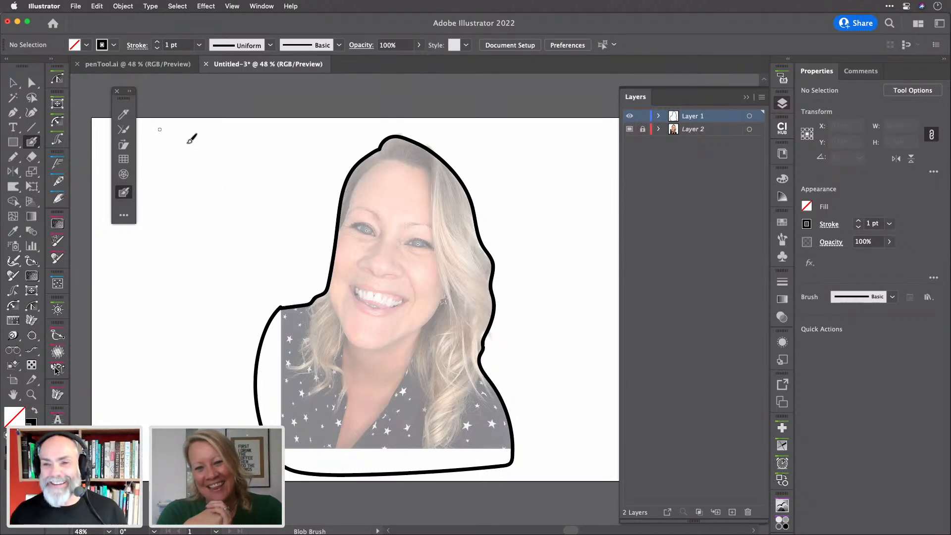
# Delete the outline's inner path to fill it solid, then erase the parts beyond the photo's edges
pyautogui.click(12, 82)
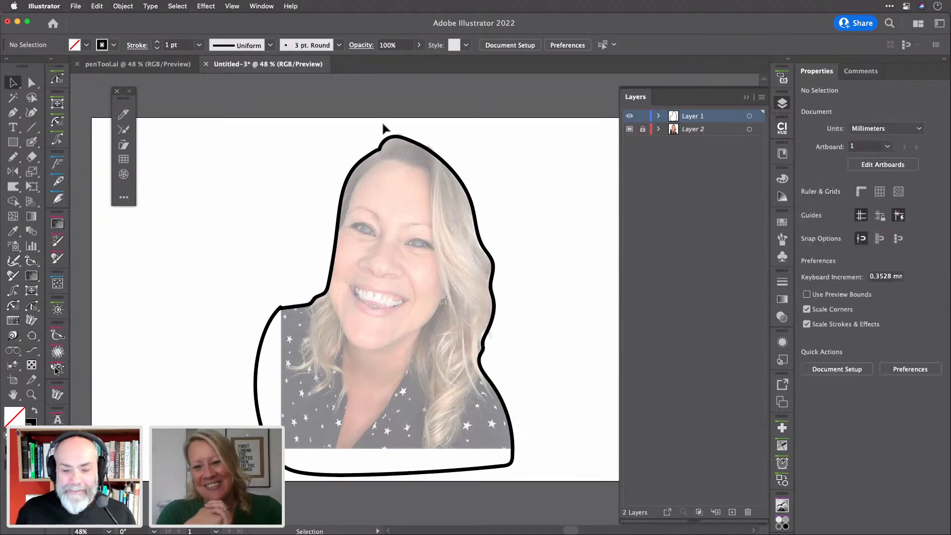
pyautogui.click(377, 153)
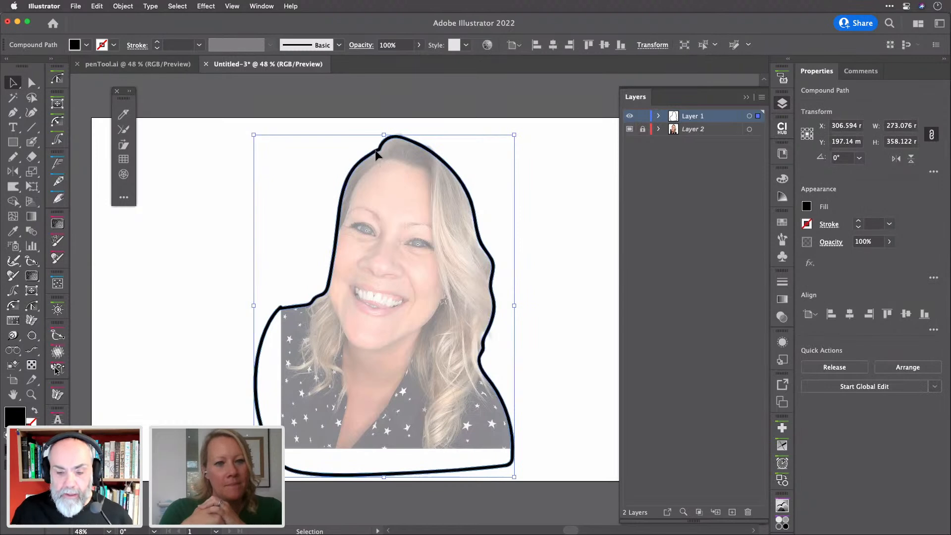
pyautogui.doubleClick(376, 155)
pyautogui.click(376, 156)
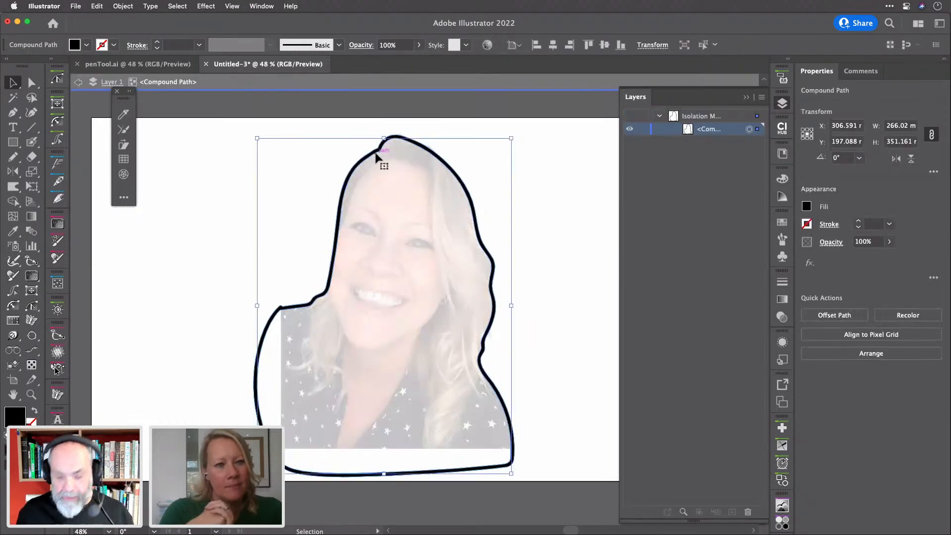
pyautogui.press('Delete')
pyautogui.doubleClick(491, 144)
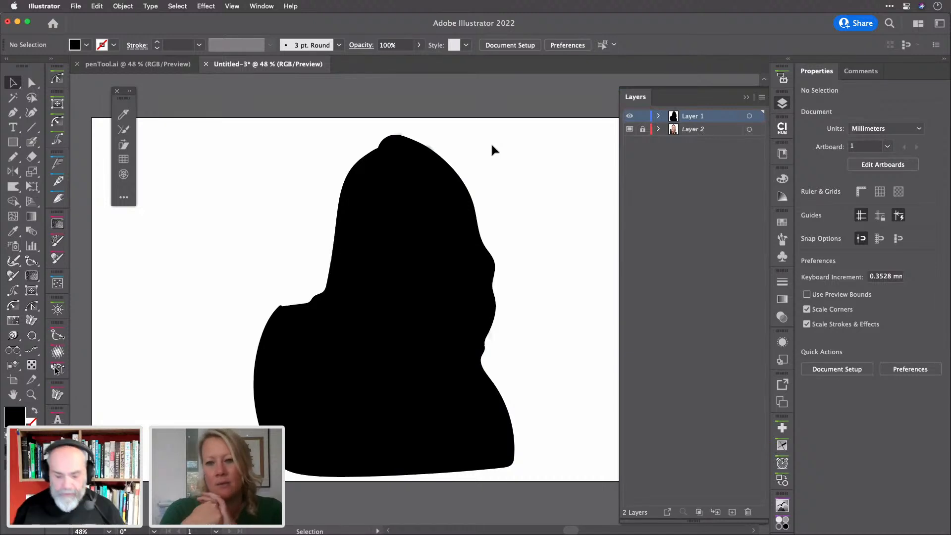
pyautogui.hotkey('shift', 'e')
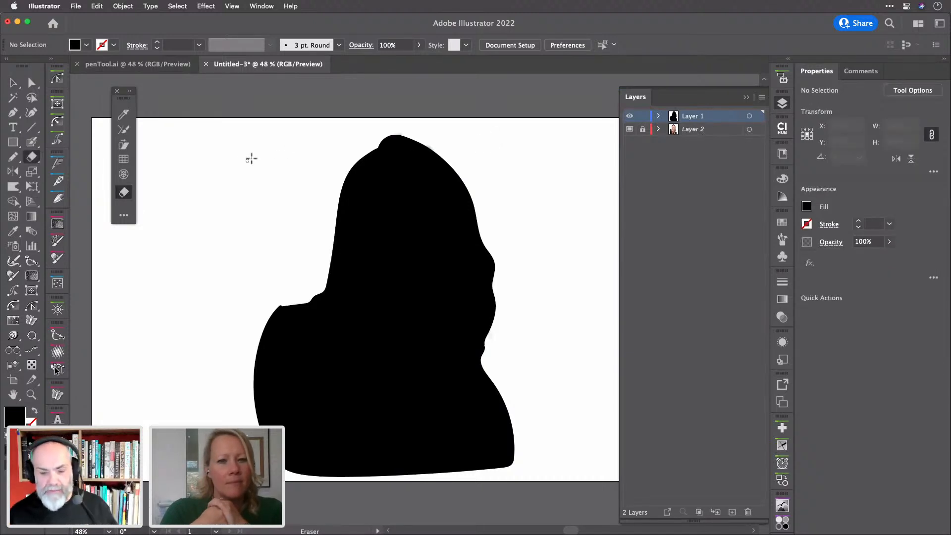
pyautogui.moveTo(191, 166)
pyautogui.mouseDown()
pyautogui.moveTo(262, 498)
pyautogui.moveTo(280, 507)
pyautogui.moveTo(433, 502)
pyautogui.moveTo(553, 458)
pyautogui.mouseUp()
# Save the artwork as hosts.ai, accepting the Illustrator 2020 format options
pyautogui.press('v')
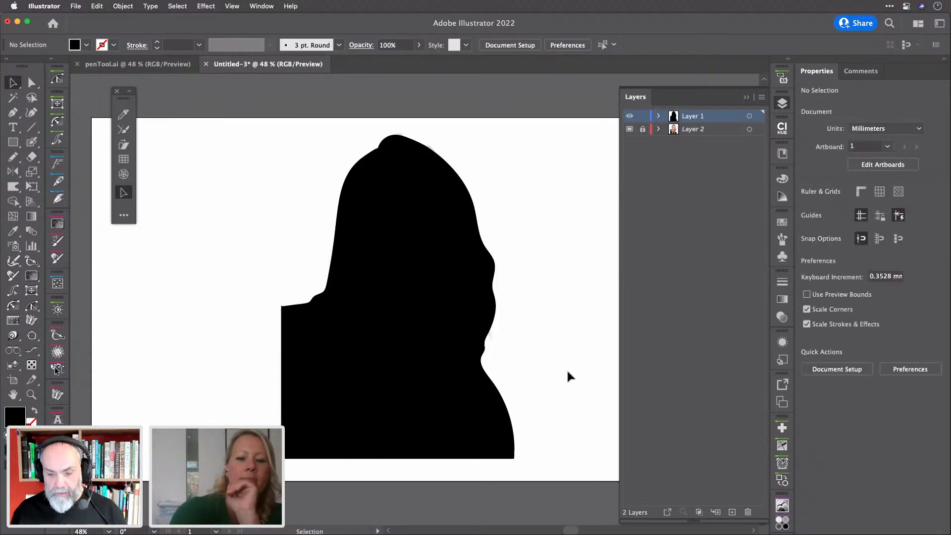
pyautogui.press('super+s')
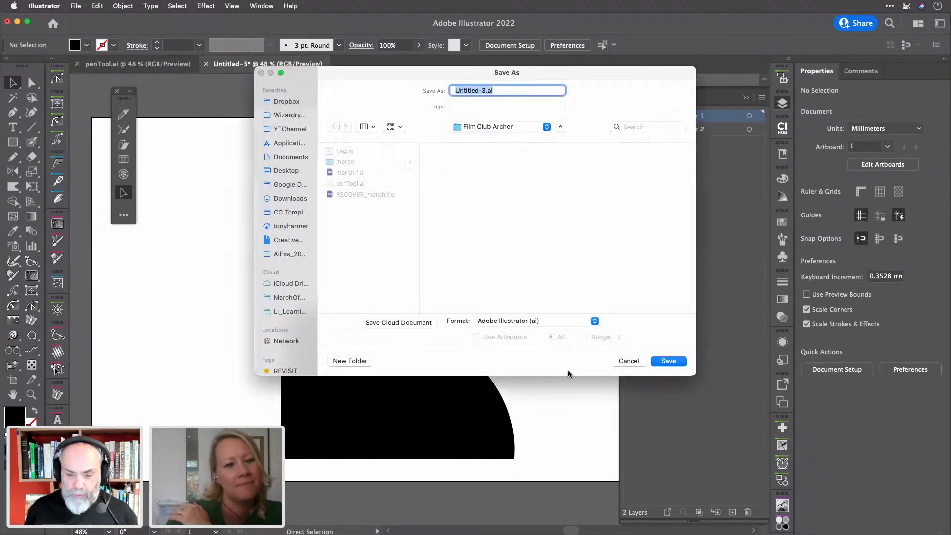
pyautogui.write('hosts')
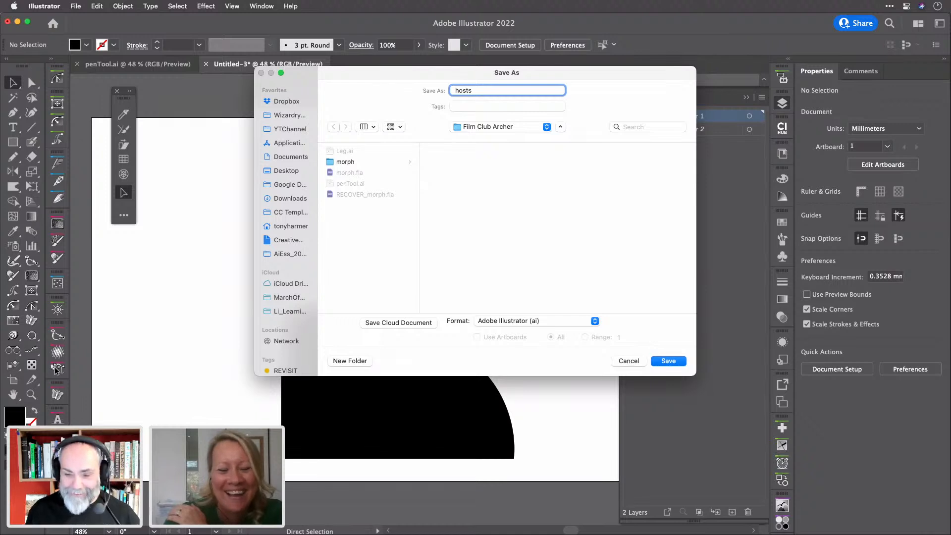
pyautogui.press('Return')
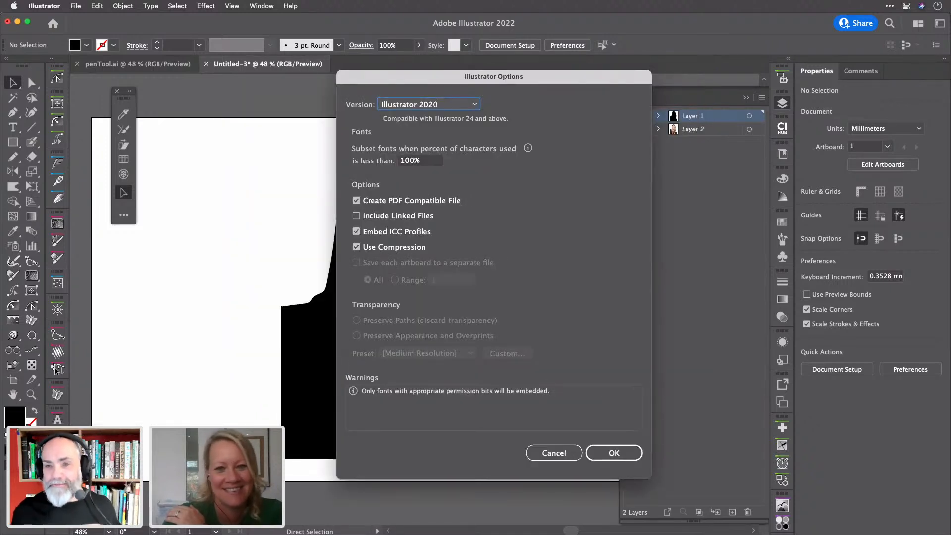
pyautogui.press('Return')
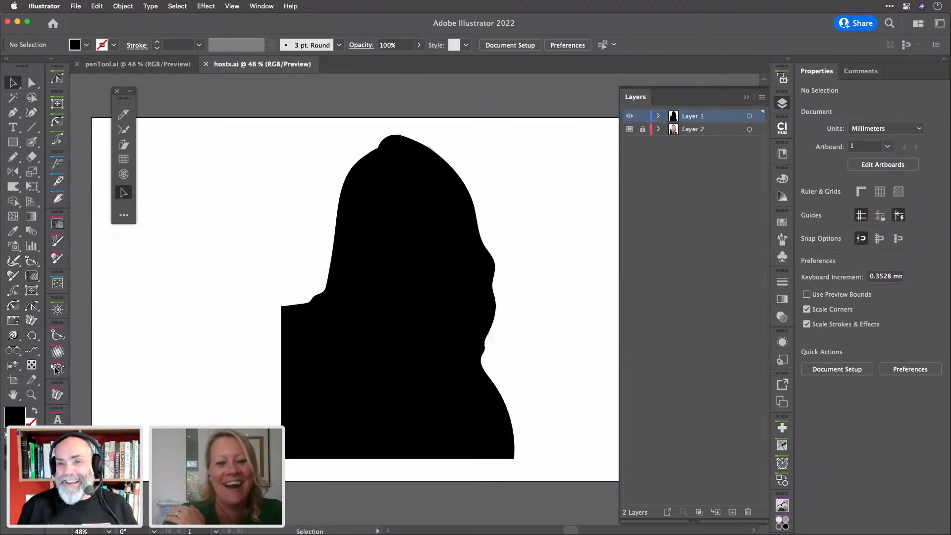